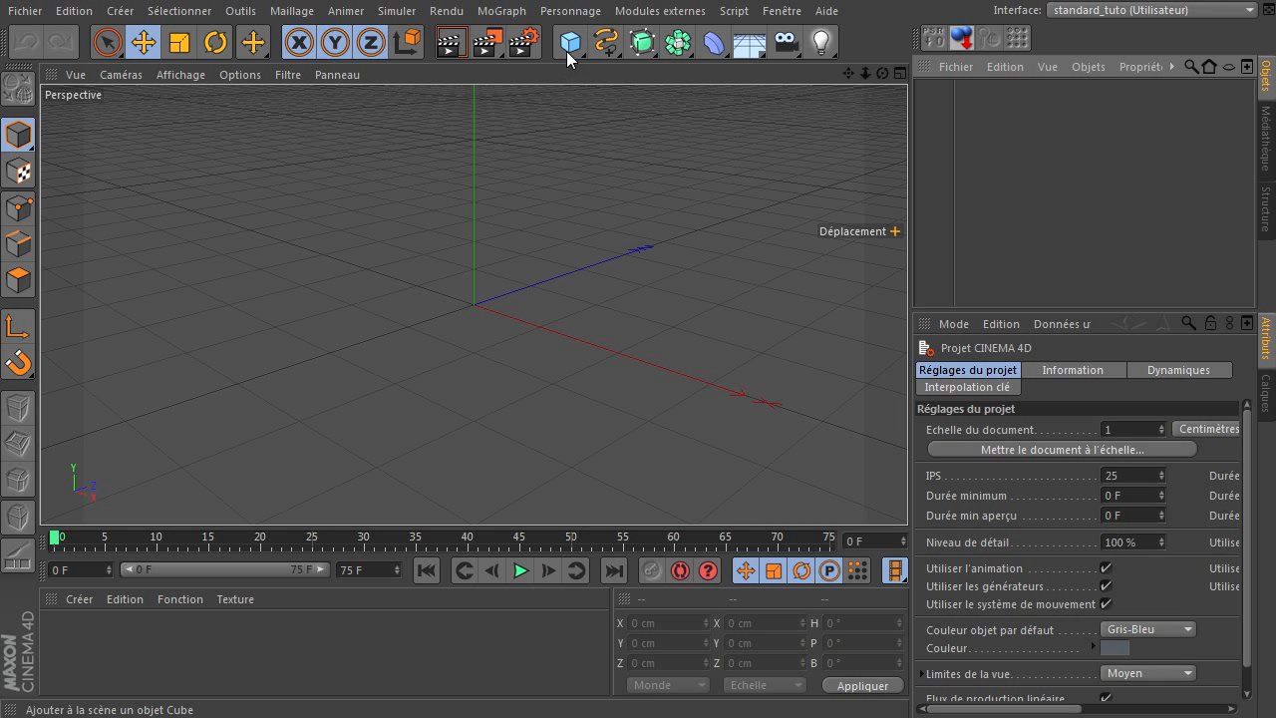
Create a null object and rename it xpresso
{"action": "left_click_drag", "start_coordinate": [566, 51], "coordinate": [626, 66]}
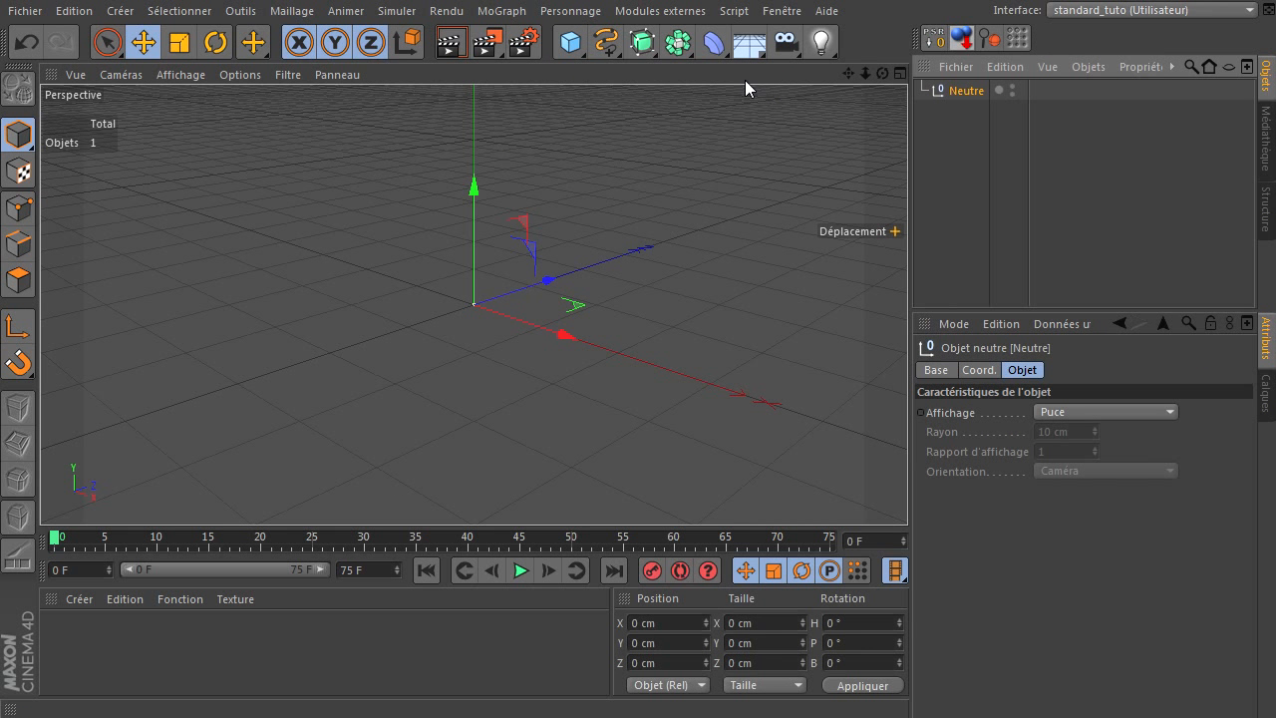
{"action": "double_click", "coordinate": [952, 95]}
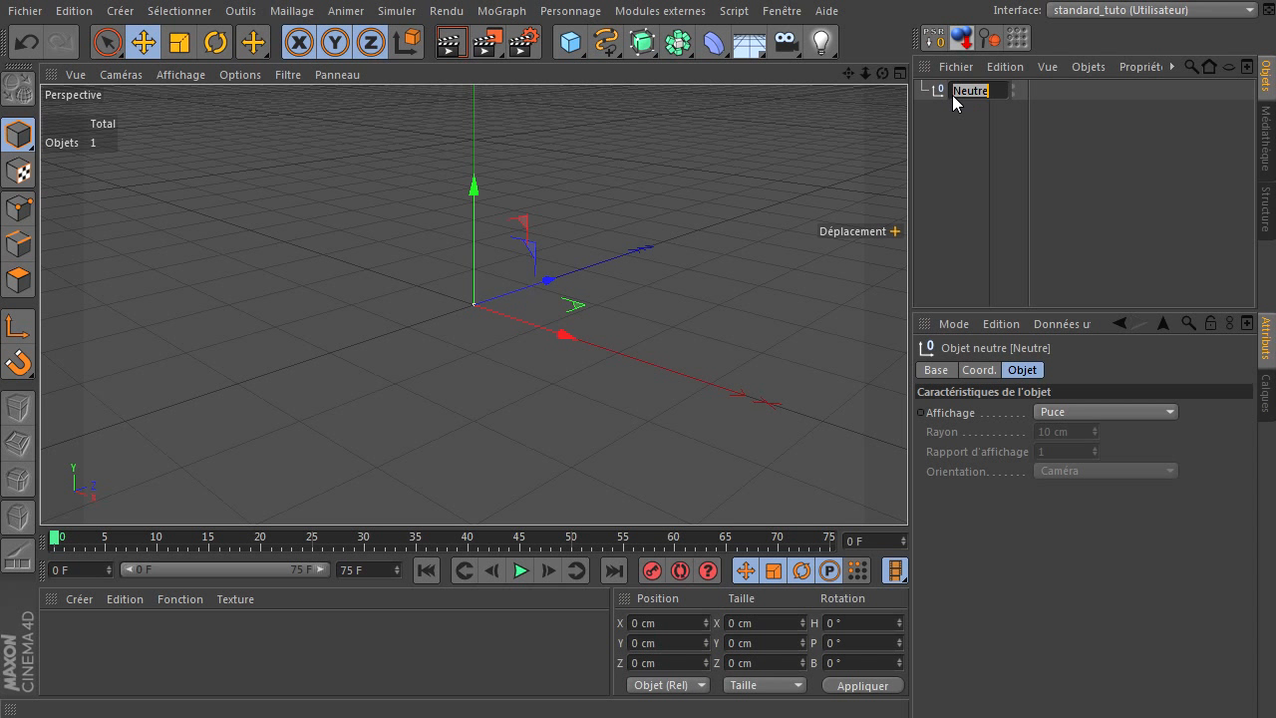
{"action": "type", "text": "xpresso"}
{"action": "key", "text": "Return"}
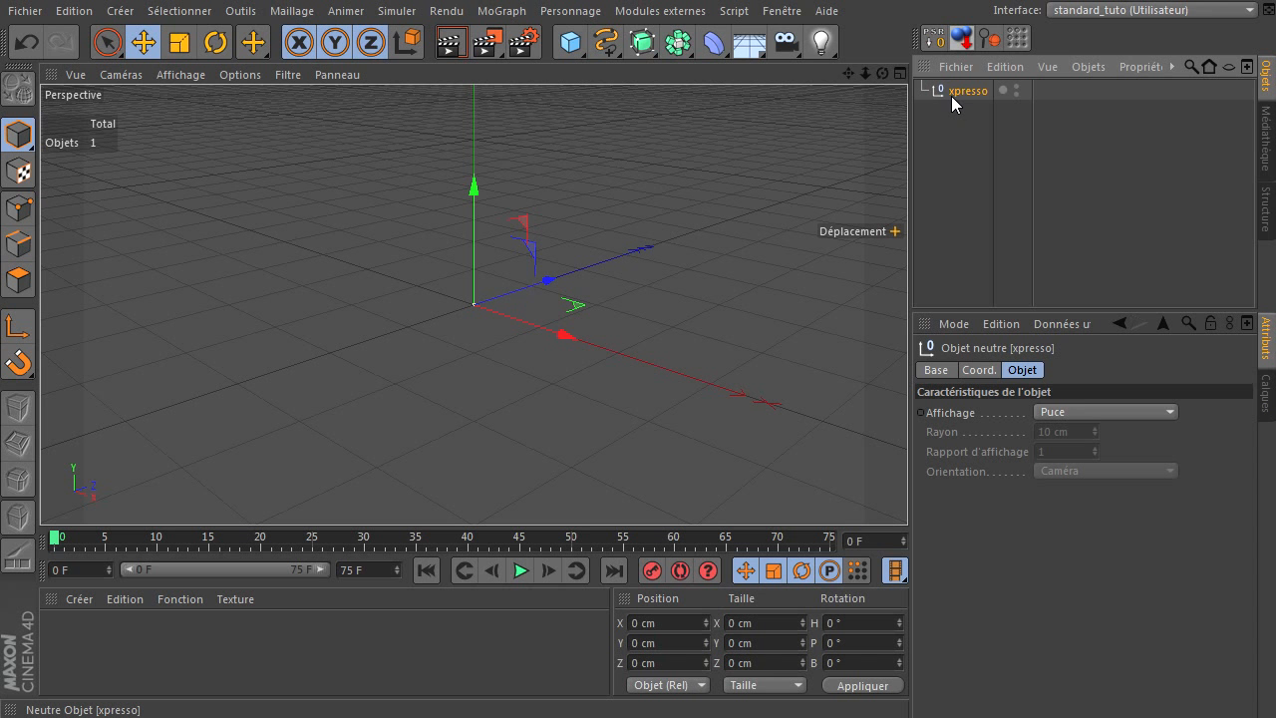
Add an XPresso tag from the CINEMA 4D properties to the xpresso null
{"action": "right_click", "coordinate": [941, 90]}
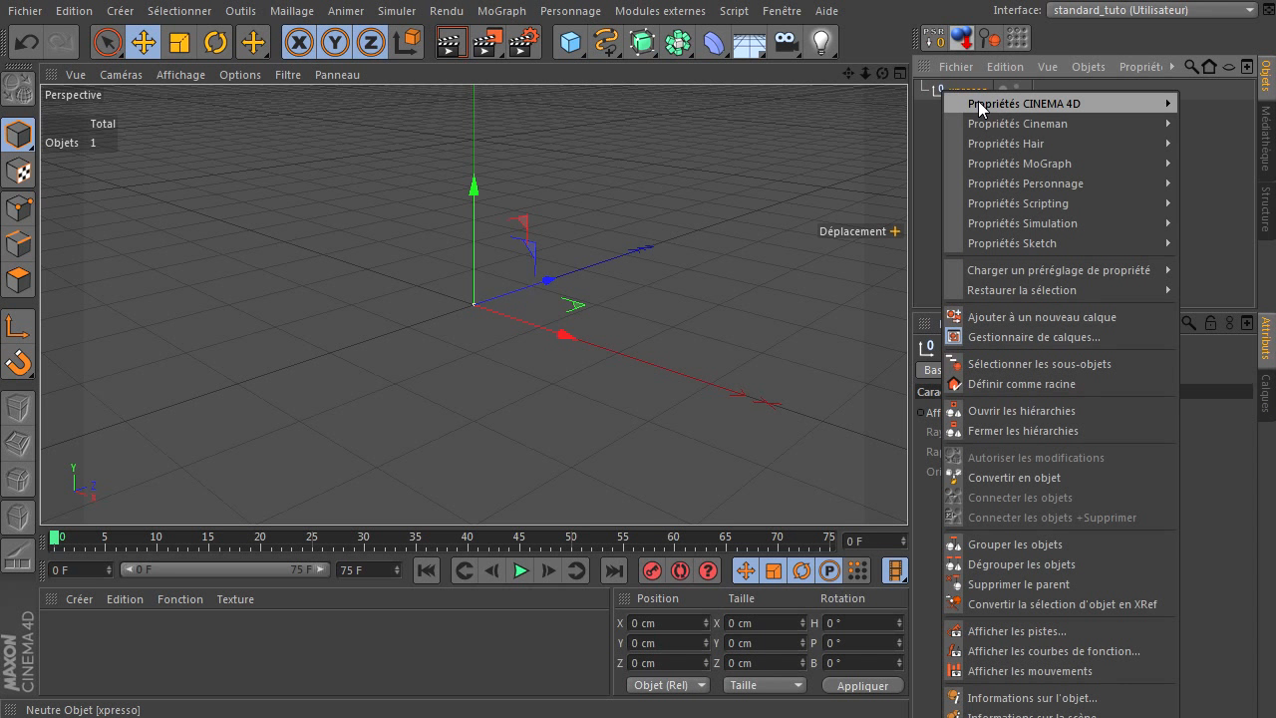
{"action": "mouse_move", "coordinate": [1000, 110]}
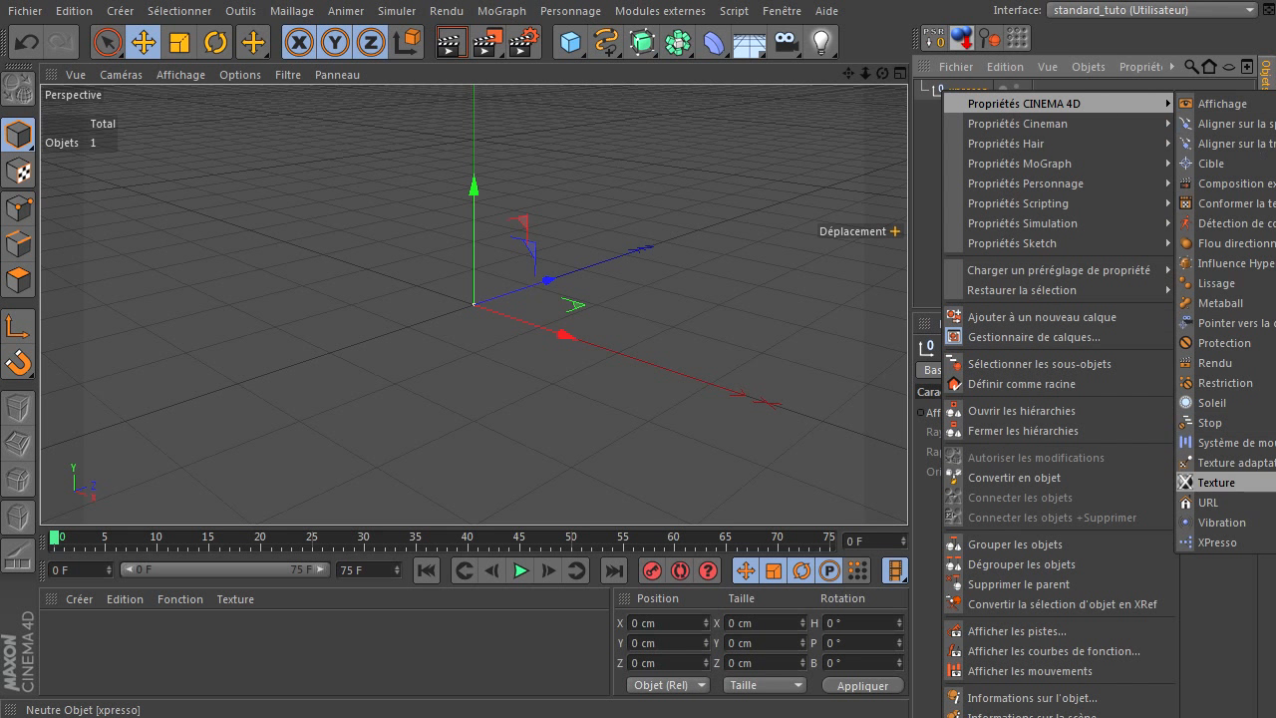
{"action": "left_click", "coordinate": [1217, 542]}
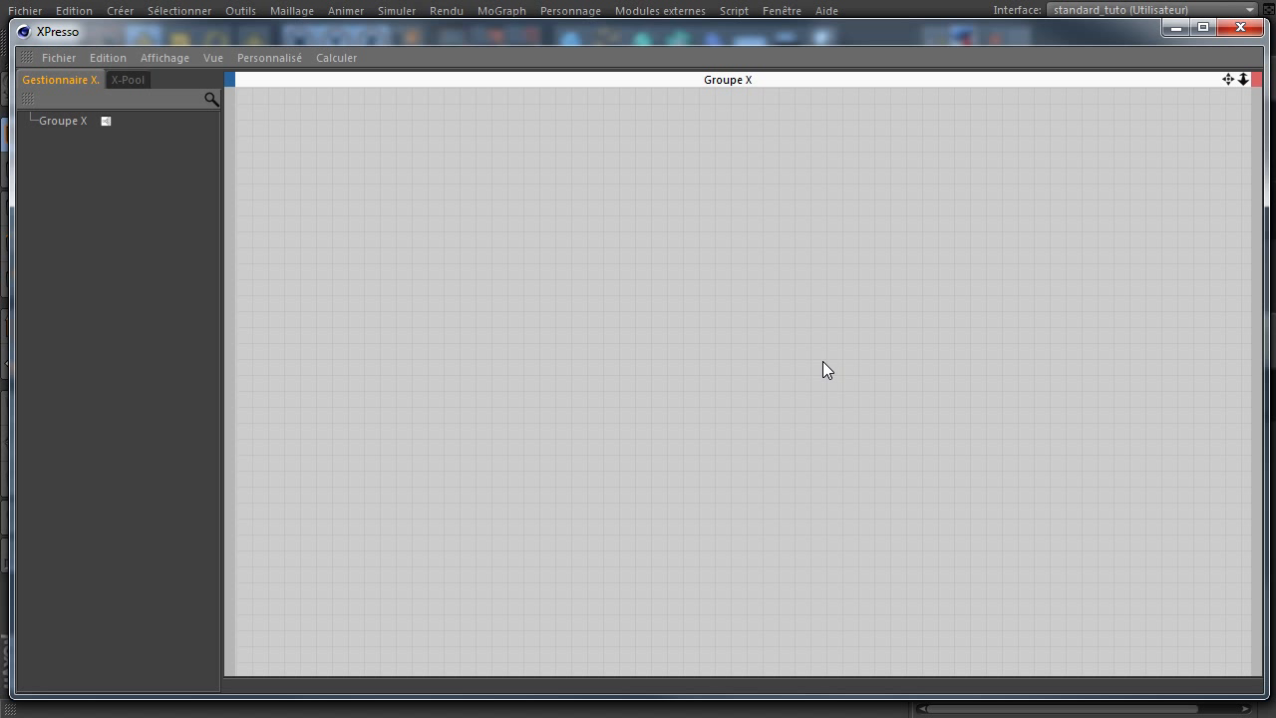
{"action": "left_click", "coordinate": [337, 58]}
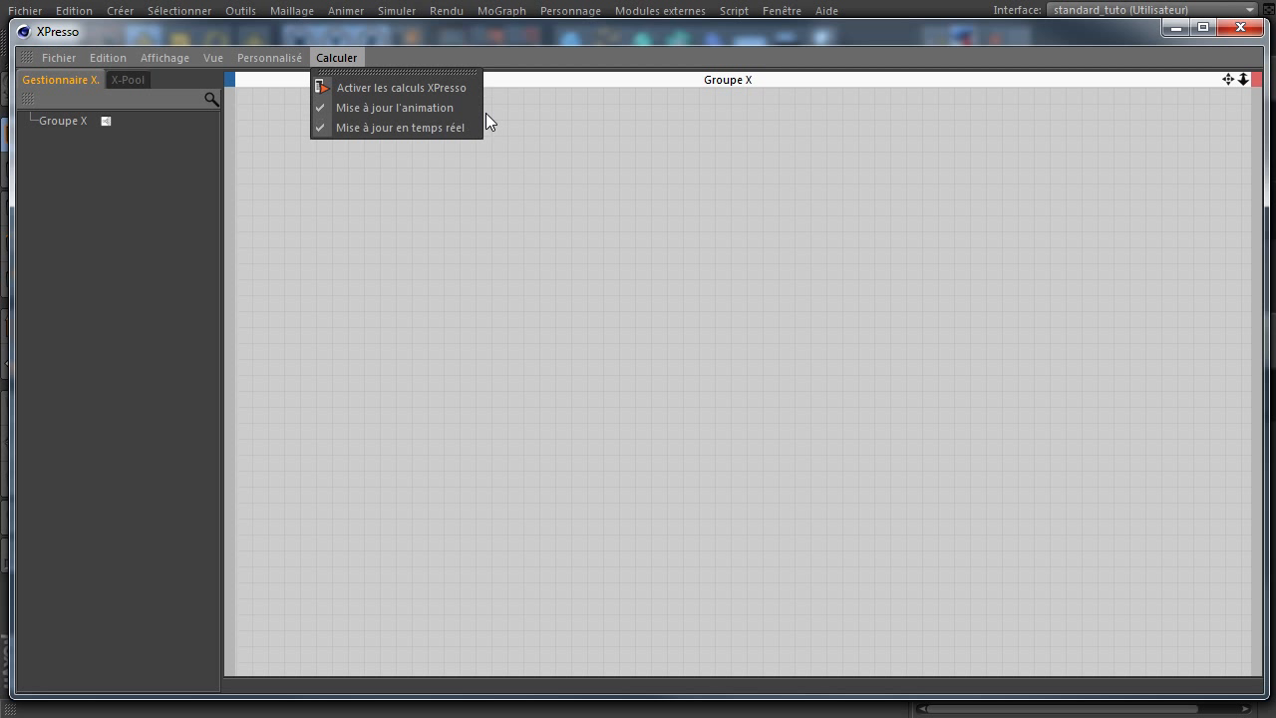
{"action": "left_click", "coordinate": [705, 230]}
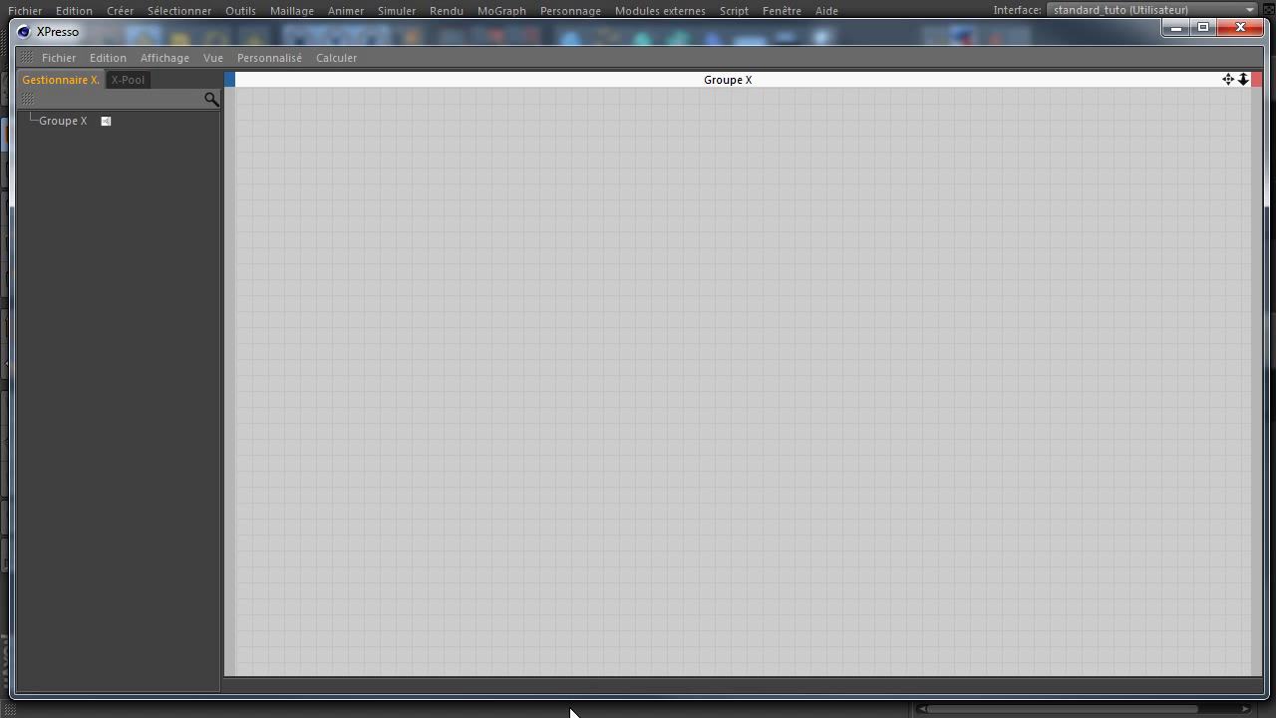
Shorten the XPresso editor window and reposition it so the object list stays accessible above it
{"action": "left_click_drag", "start_coordinate": [586, 693], "coordinate": [586, 427]}
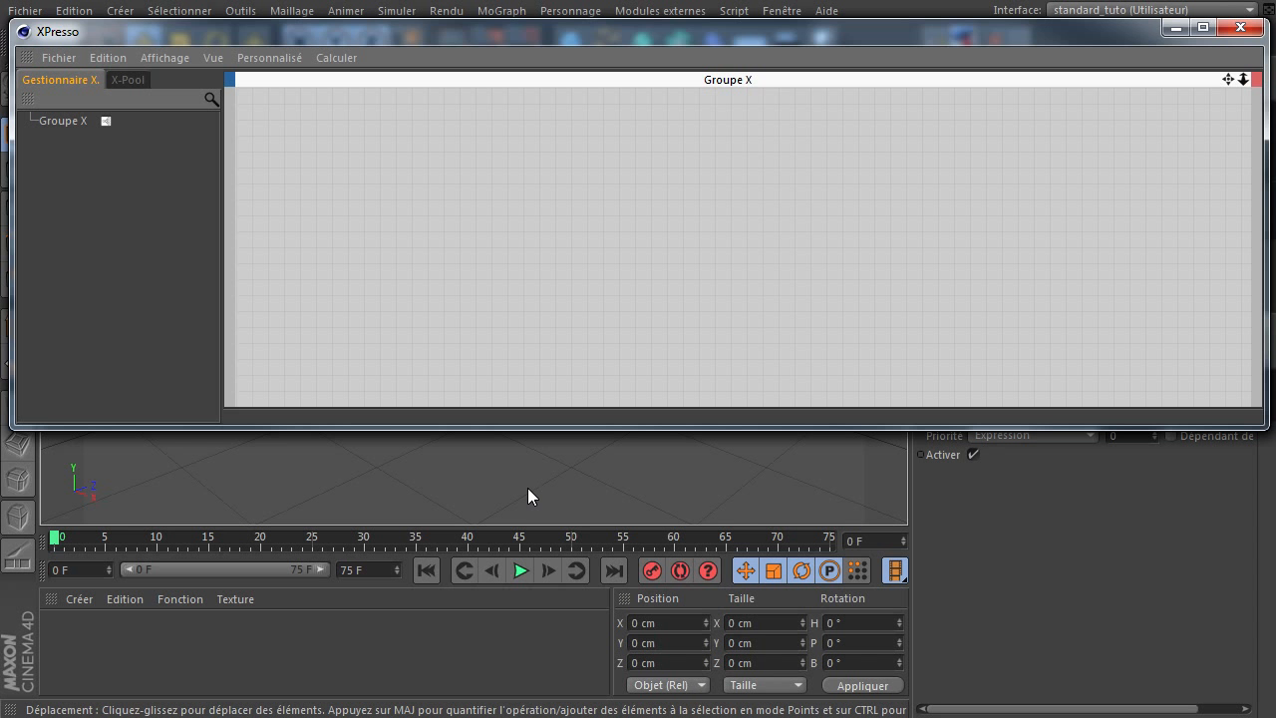
{"action": "left_click_drag", "start_coordinate": [750, 32], "coordinate": [751, 276]}
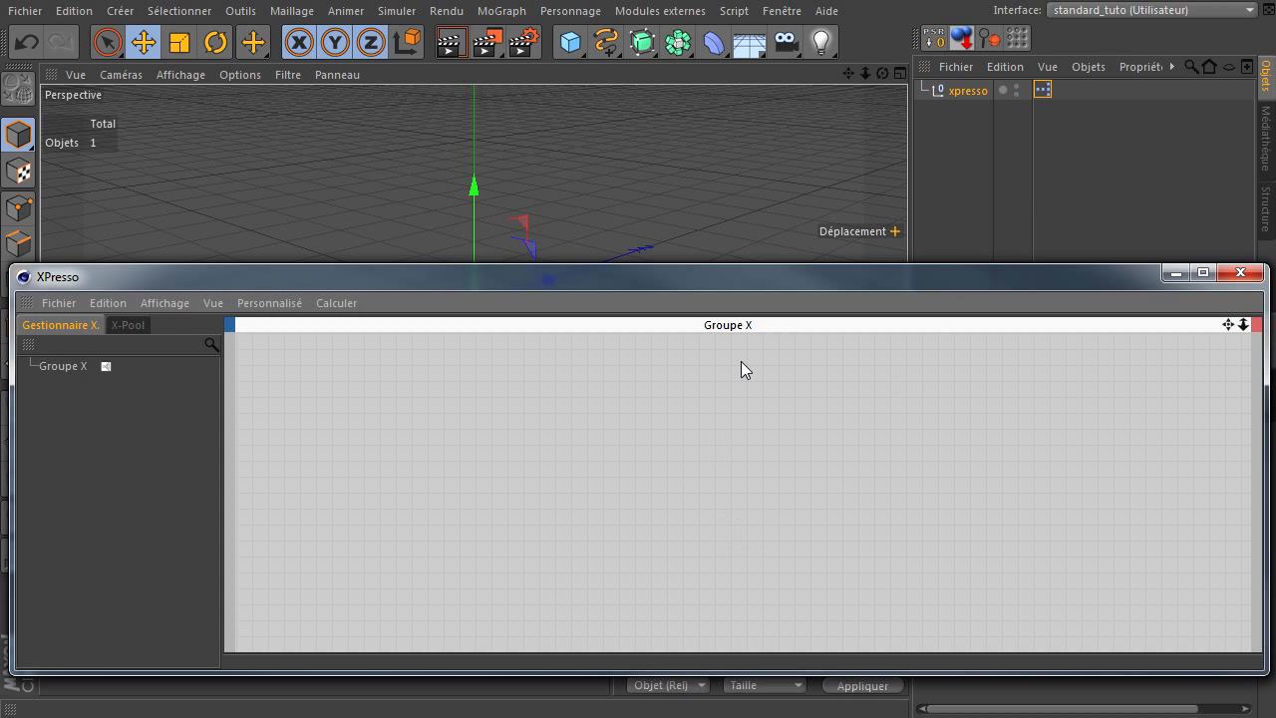
{"action": "left_click_drag", "start_coordinate": [763, 277], "coordinate": [779, 172]}
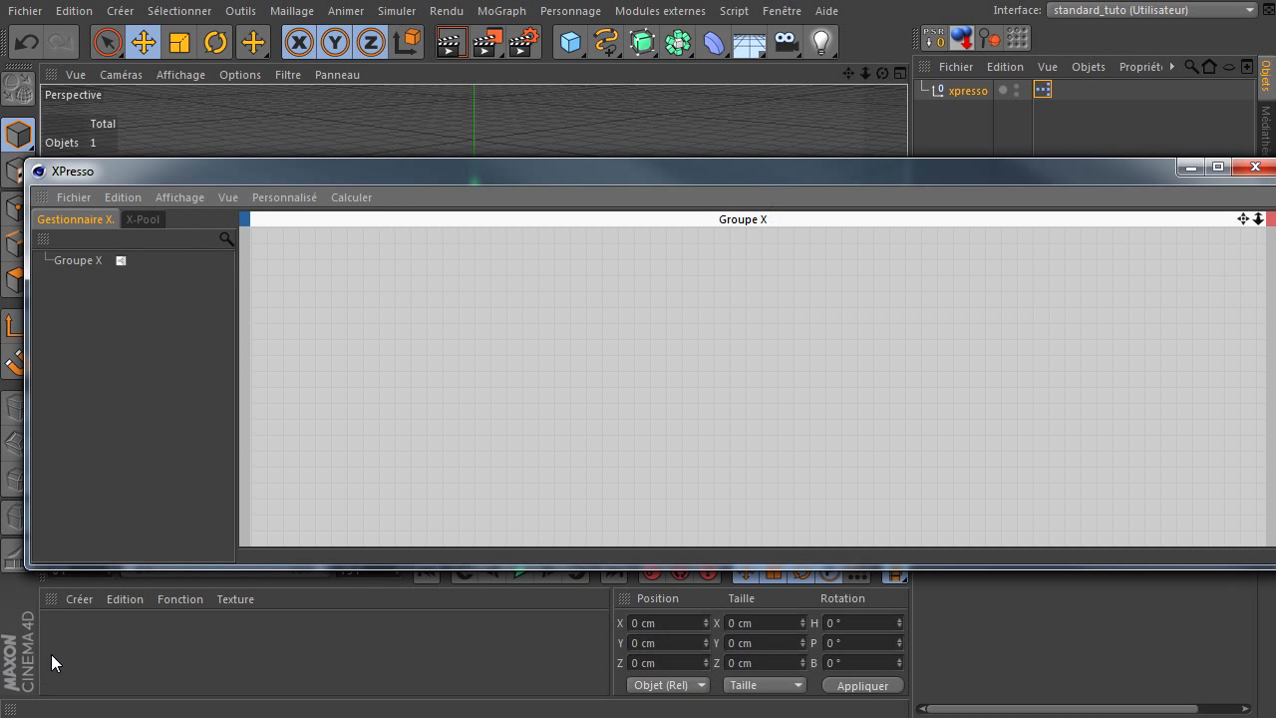
{"action": "left_click_drag", "start_coordinate": [763, 176], "coordinate": [747, 299]}
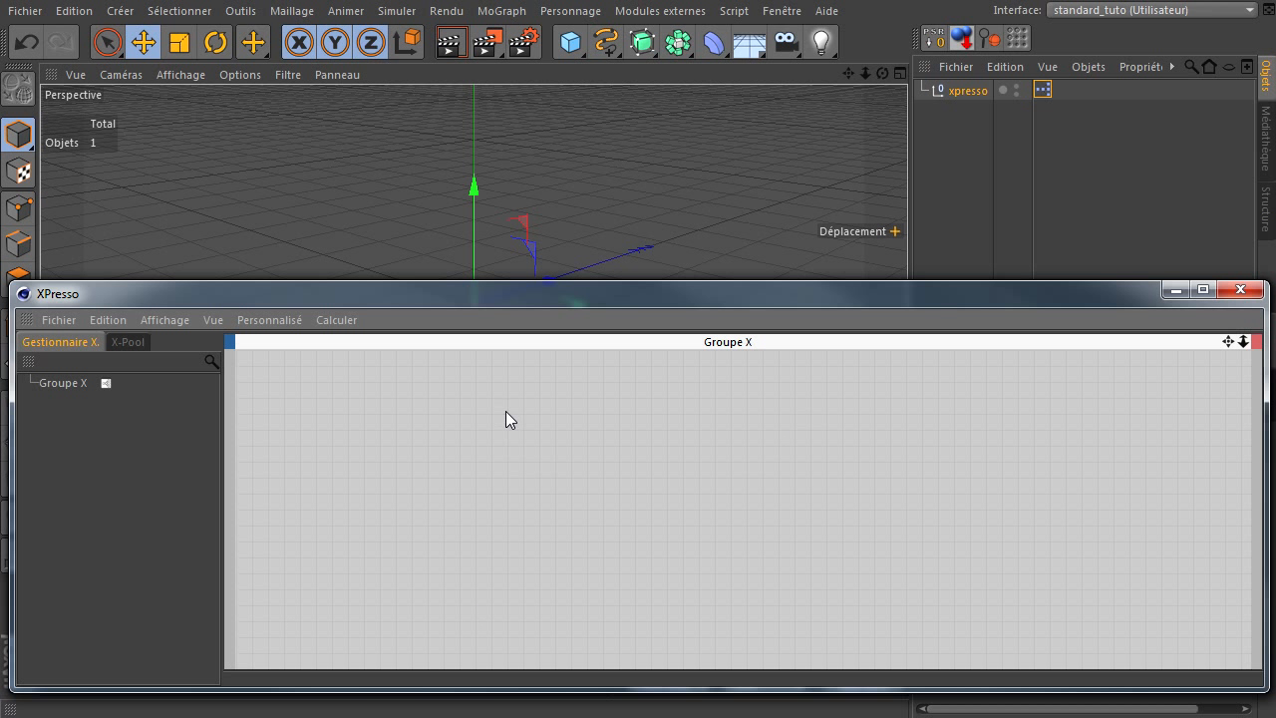
{"action": "left_click_drag", "start_coordinate": [332, 284], "coordinate": [334, 132]}
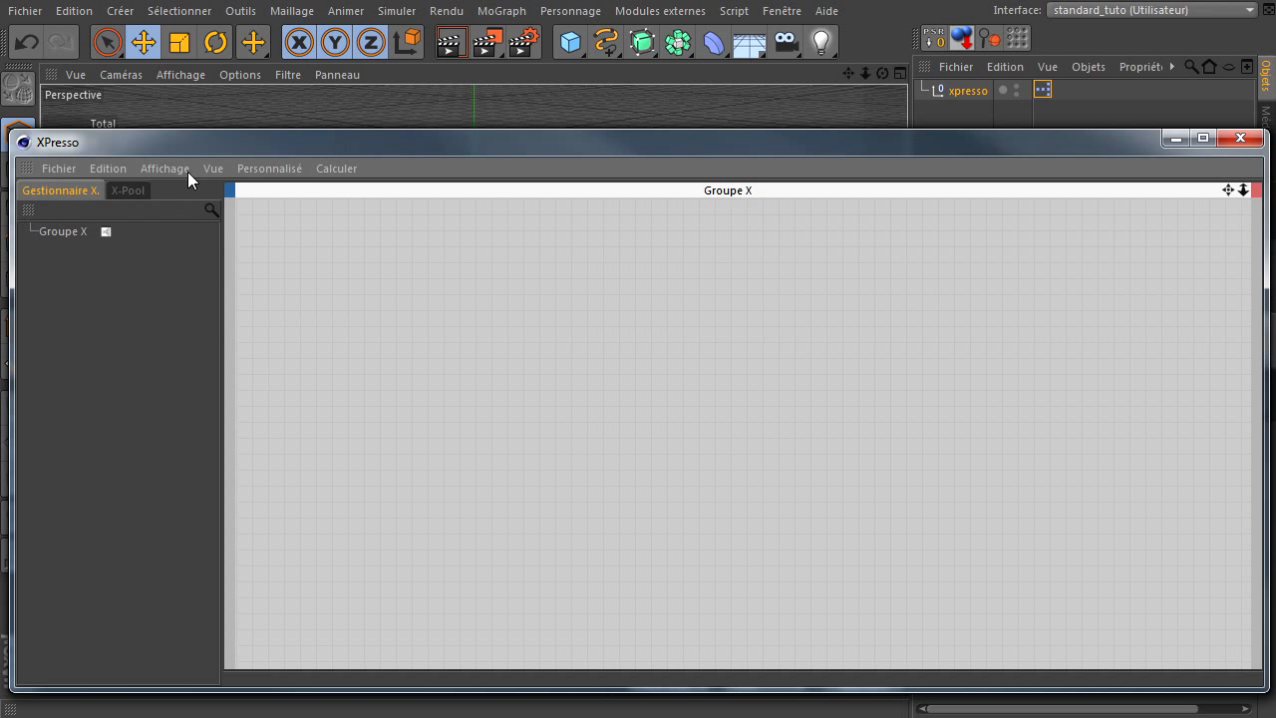
Examine the available node categories in the X-Pool and under the new node options, including XPresso and Thinking Particles, then return to the XPresso manager
{"action": "left_click", "coordinate": [135, 192]}
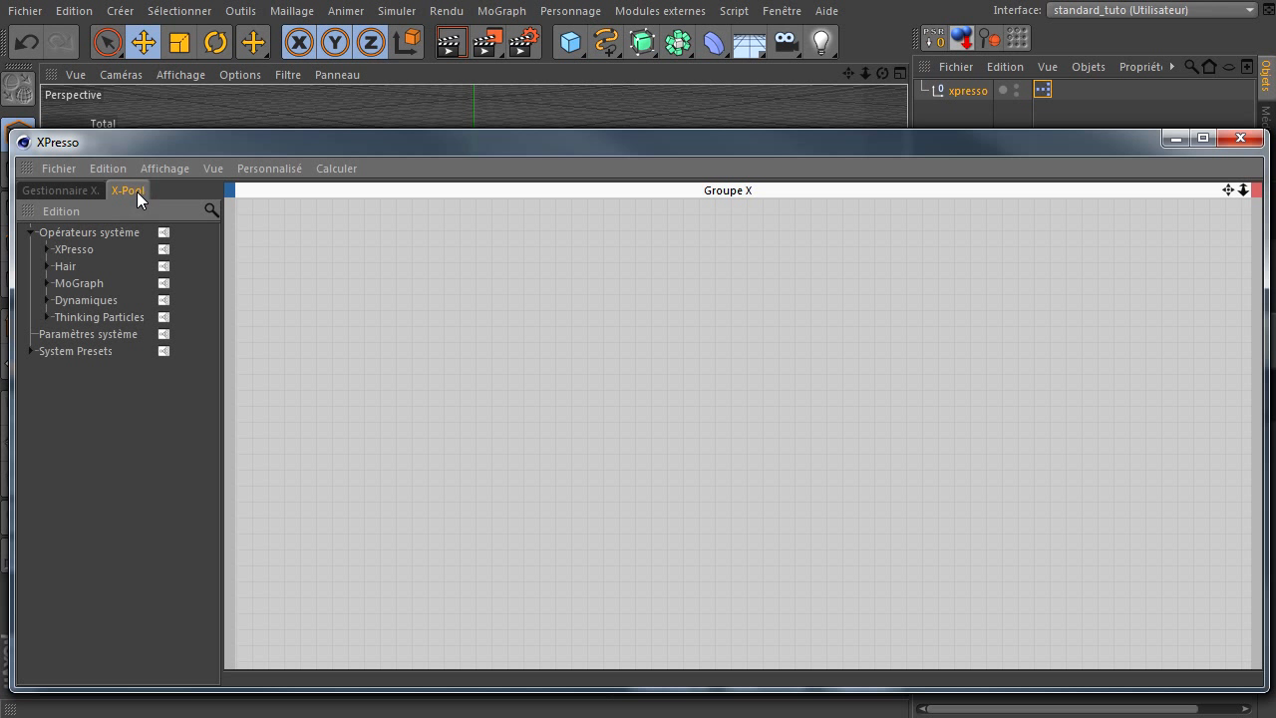
{"action": "right_click", "coordinate": [432, 259]}
{"action": "mouse_move", "coordinate": [492, 267]}
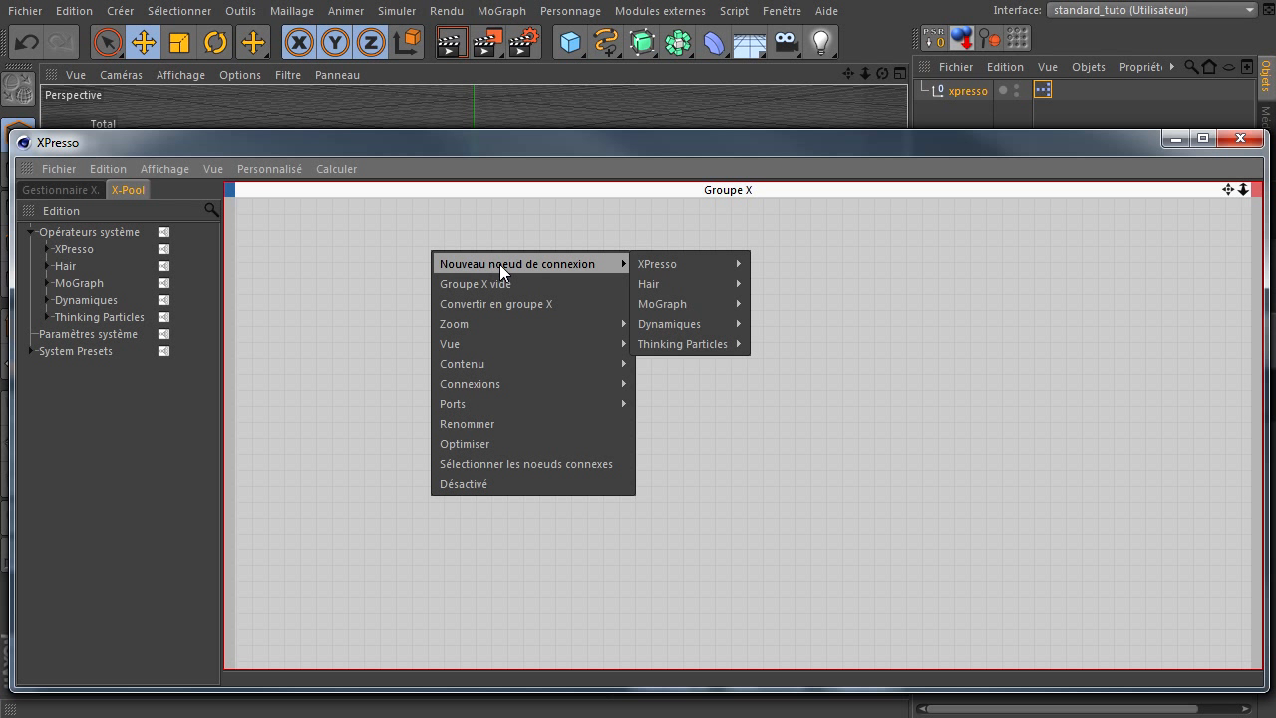
{"action": "mouse_move", "coordinate": [684, 265]}
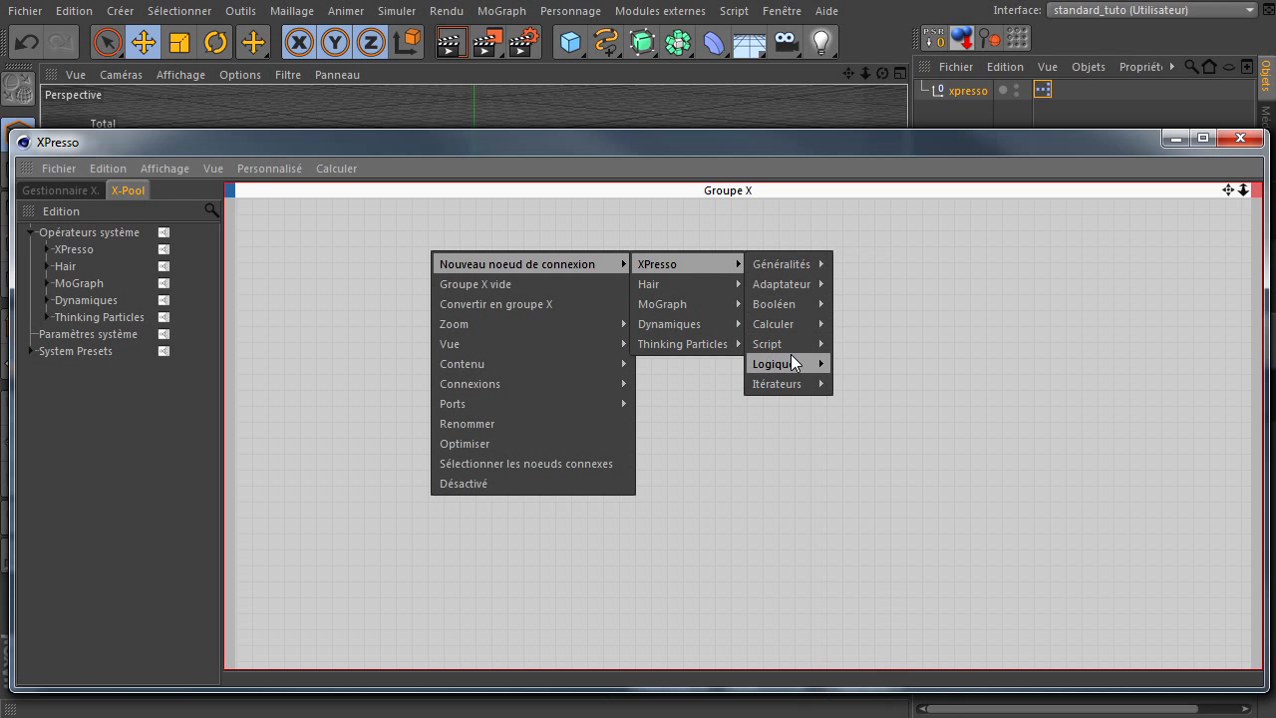
{"action": "left_click", "coordinate": [343, 313]}
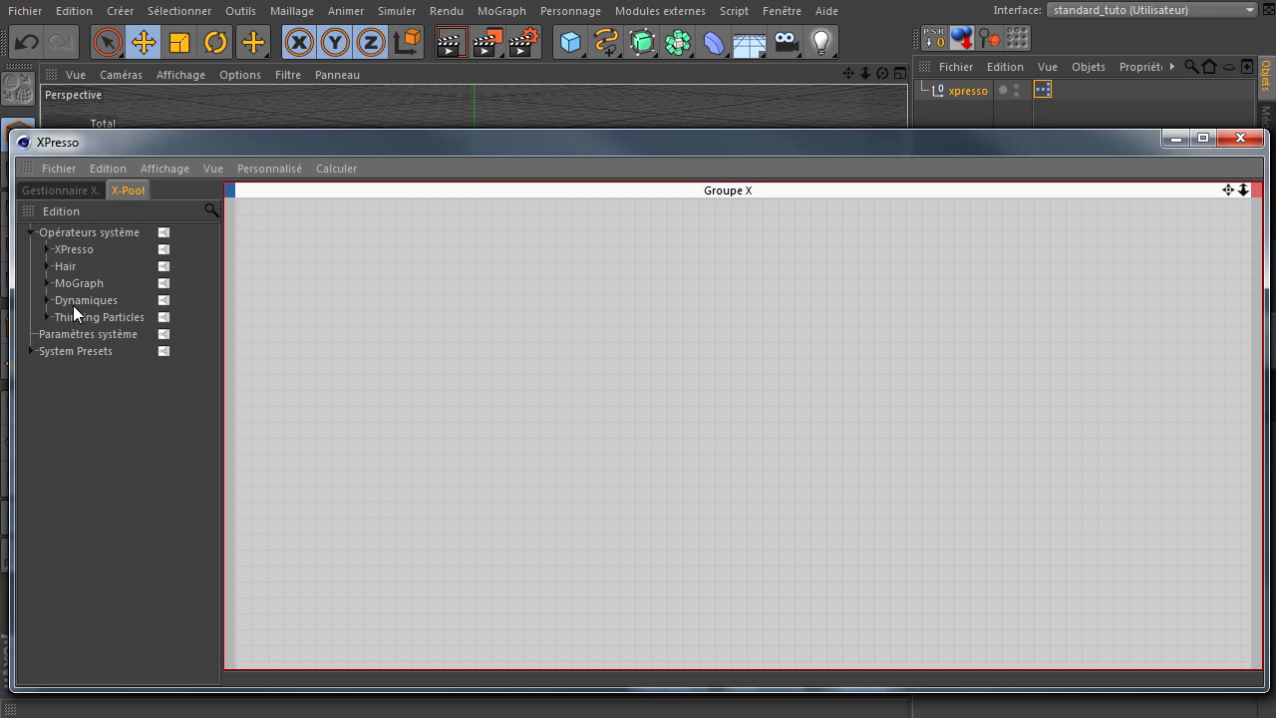
{"action": "right_click", "coordinate": [486, 272]}
{"action": "mouse_move", "coordinate": [552, 282]}
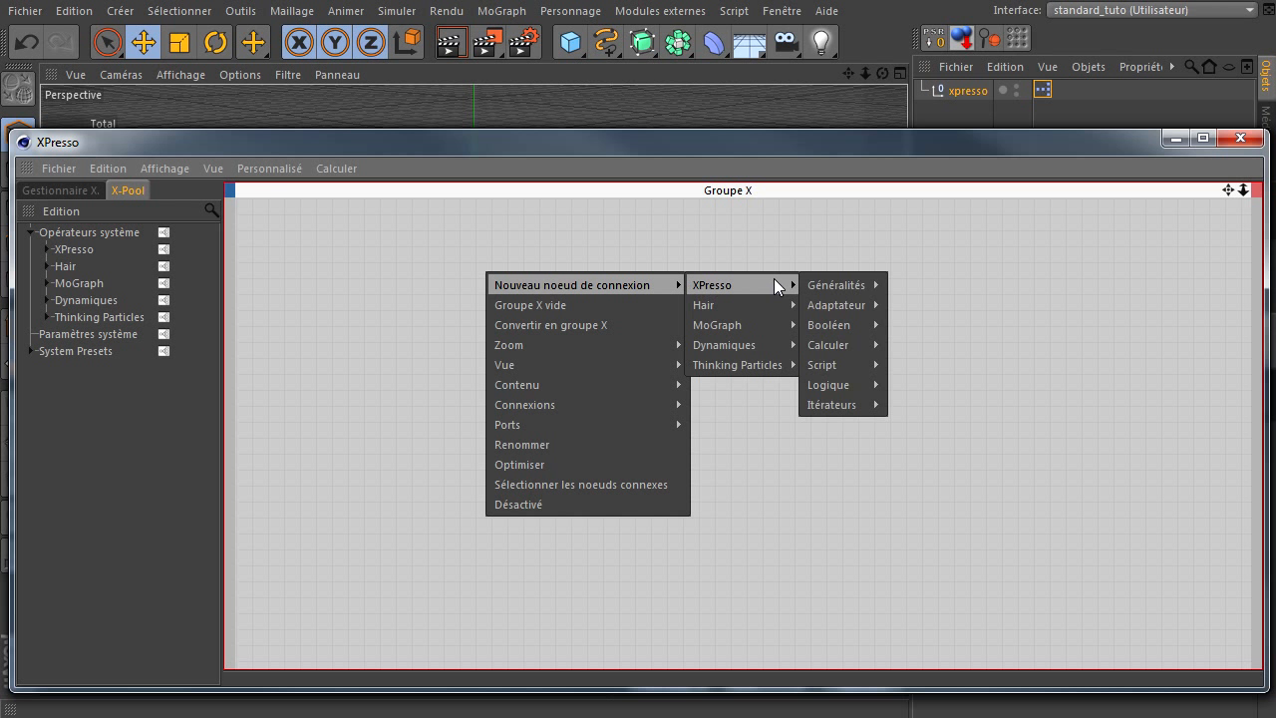
{"action": "mouse_move", "coordinate": [750, 365]}
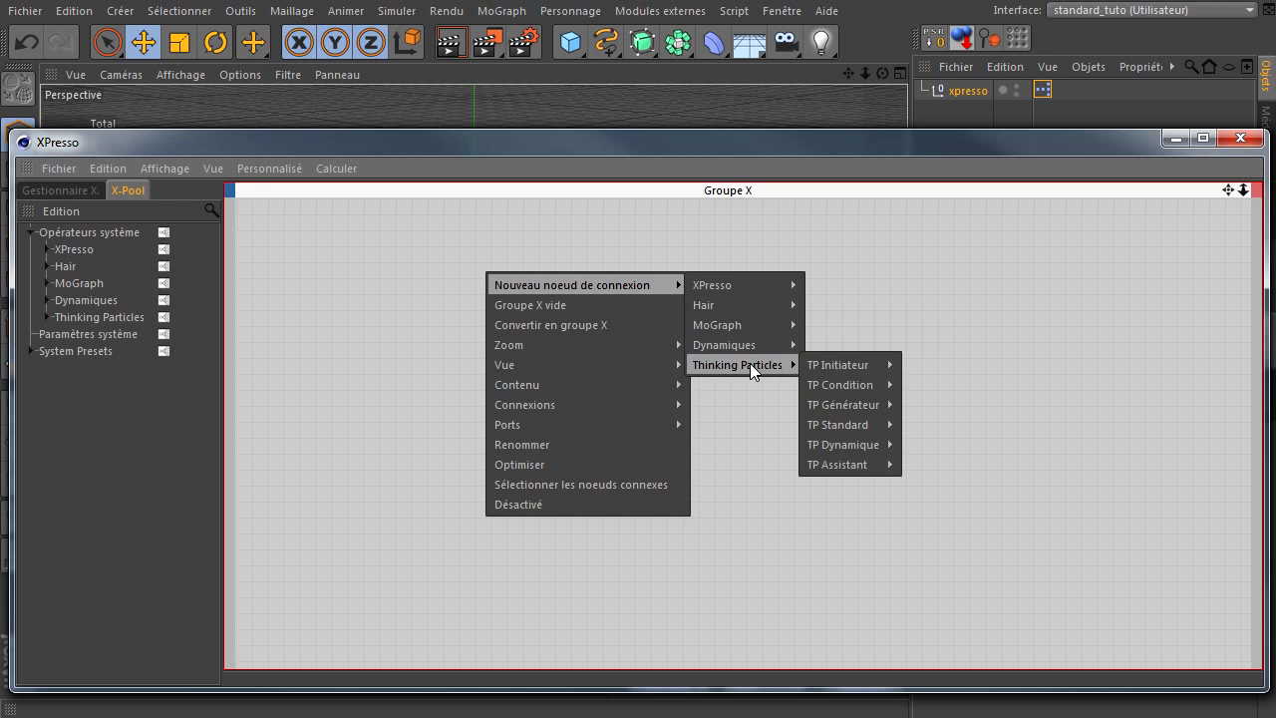
{"action": "left_click", "coordinate": [1062, 333]}
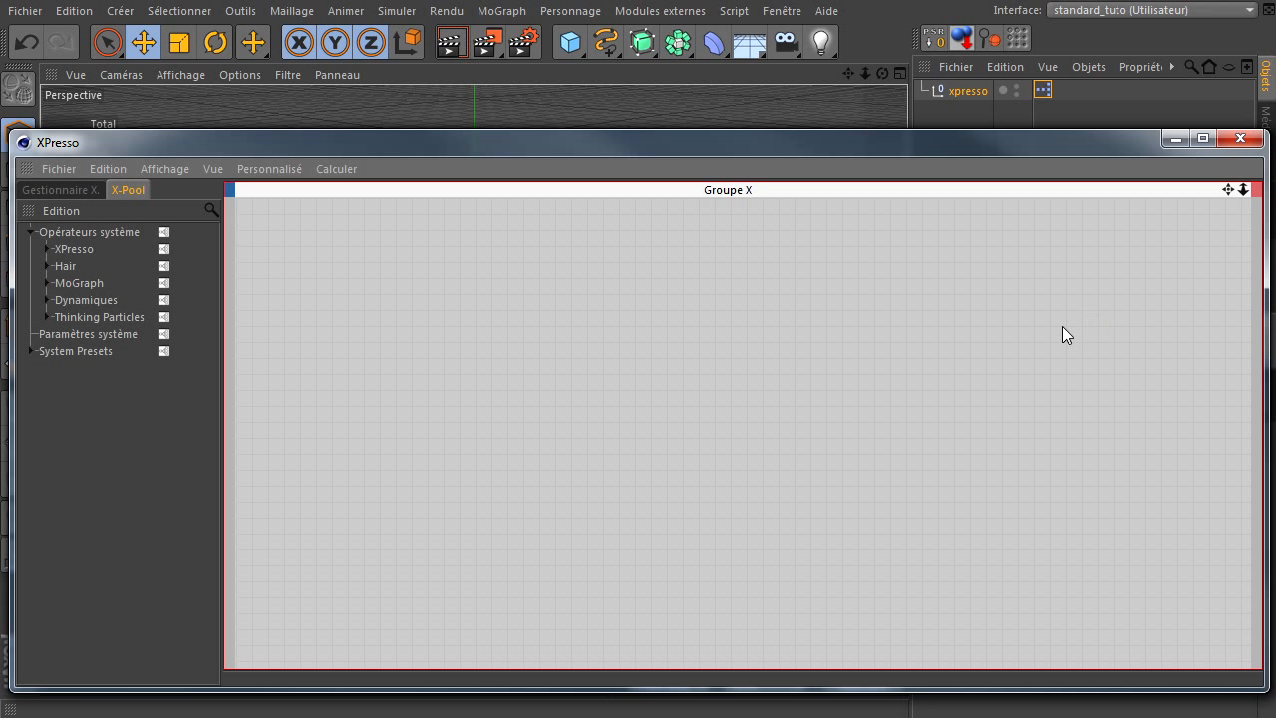
{"action": "left_click", "coordinate": [51, 190]}
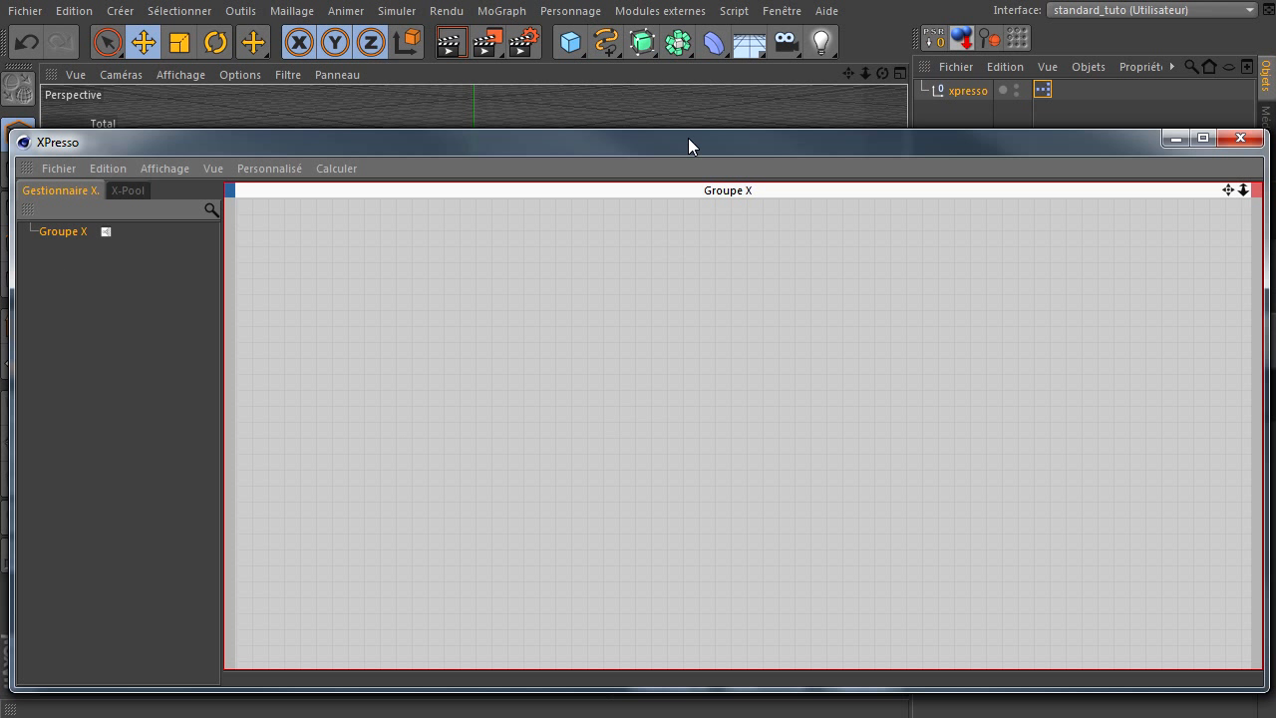
Create a cube and add it as an object node in the XPresso editor
{"action": "left_click_drag", "start_coordinate": [693, 136], "coordinate": [690, 221]}
{"action": "left_click", "coordinate": [571, 42]}
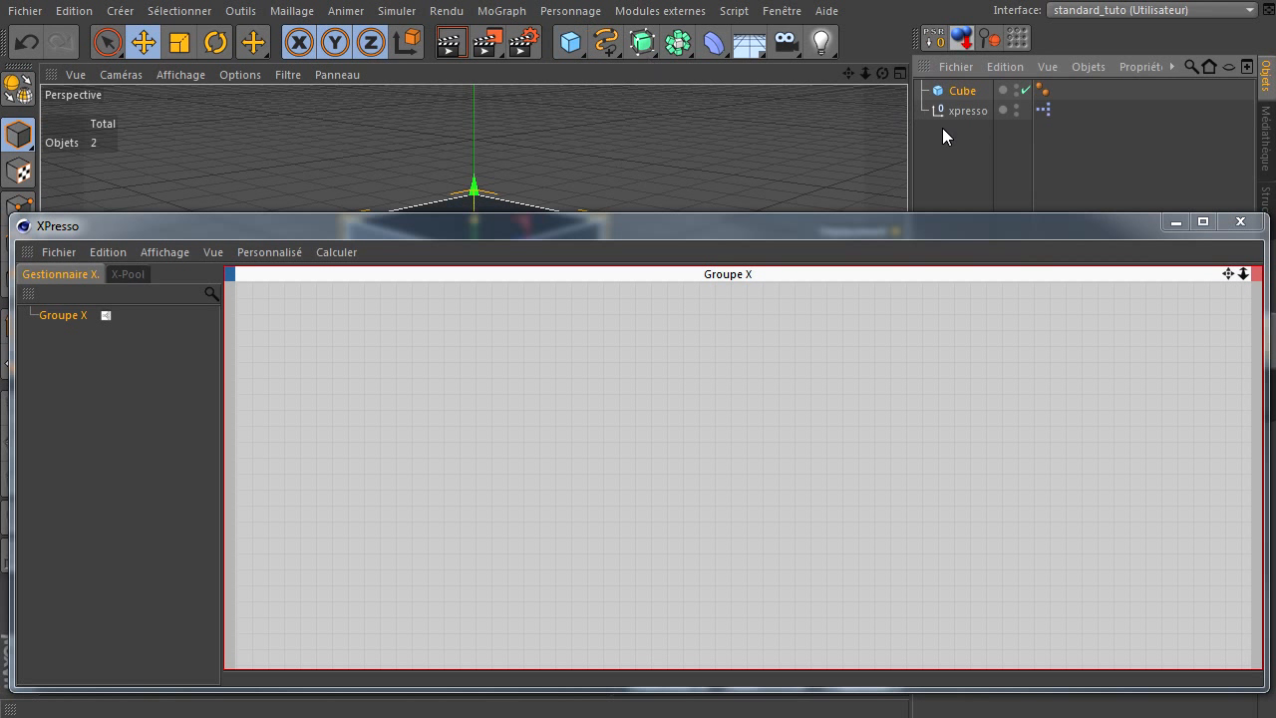
{"action": "left_click_drag", "start_coordinate": [694, 306], "coordinate": [522, 382]}
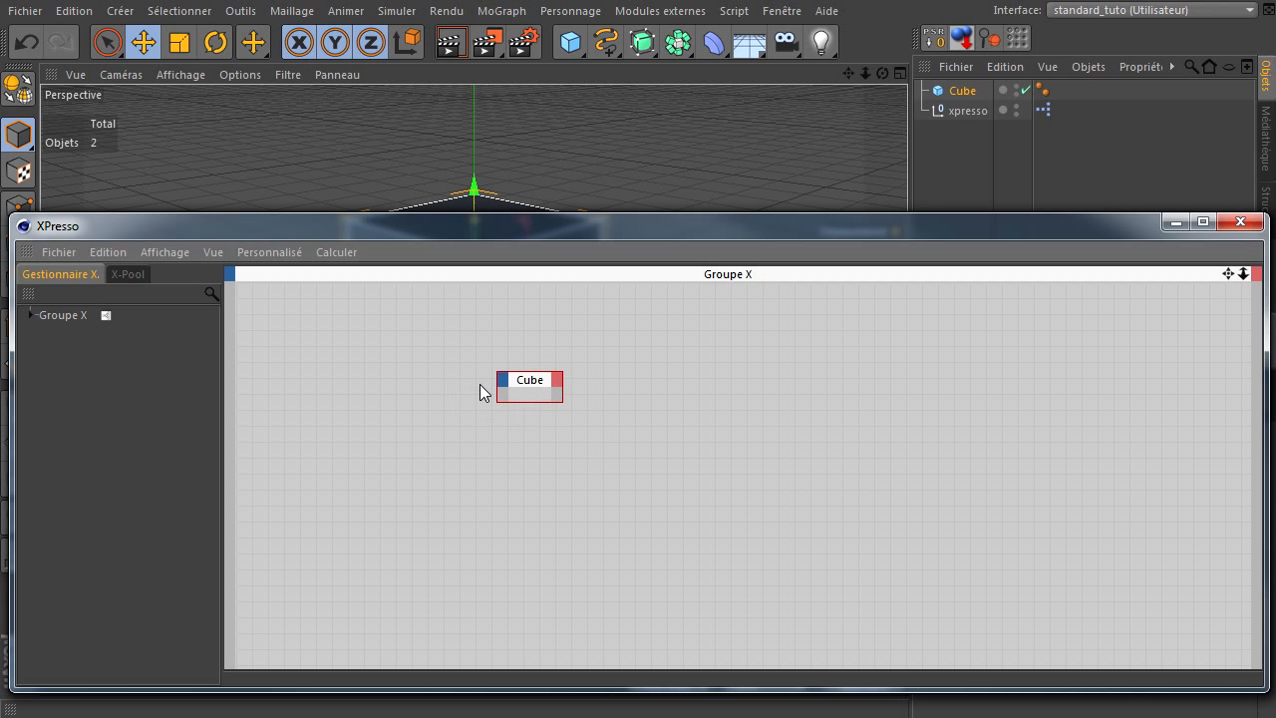
Enlarge the Cube node and place it in the upper-left area of the XPresso graph
{"action": "left_click", "coordinate": [596, 485]}
{"action": "left_click_drag", "start_coordinate": [541, 384], "coordinate": [685, 436]}
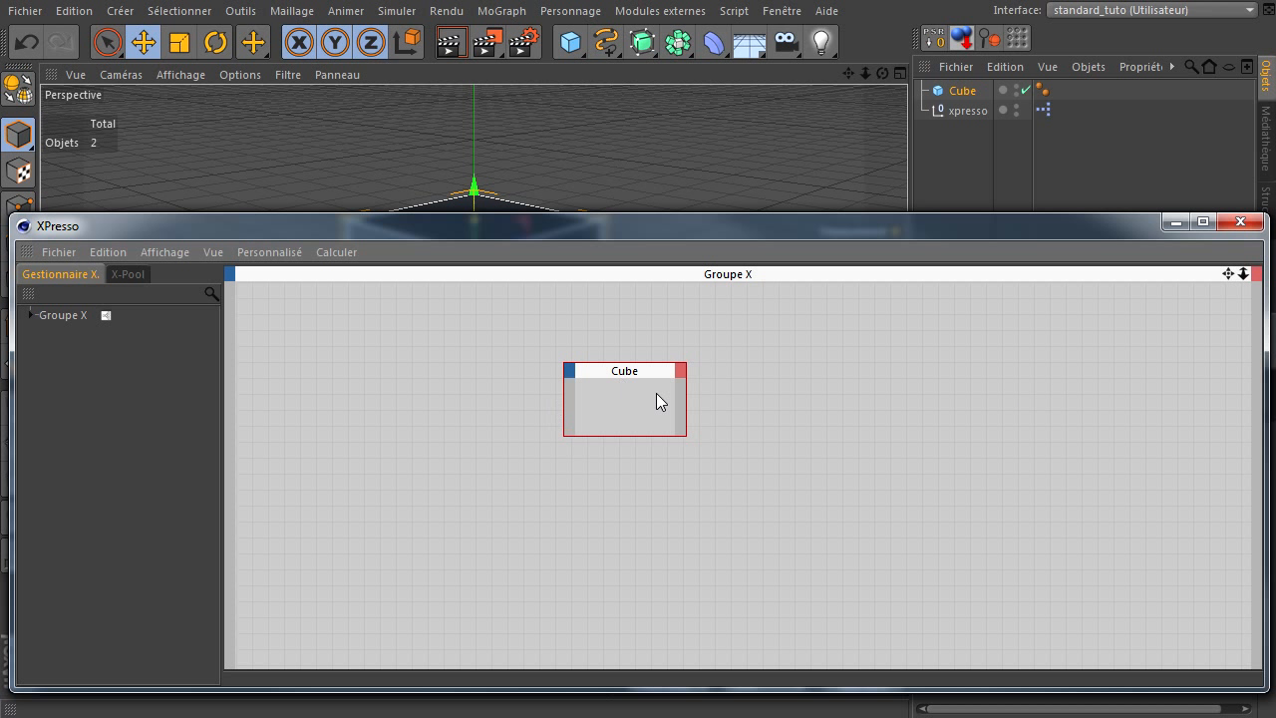
{"action": "left_click_drag", "start_coordinate": [638, 369], "coordinate": [599, 379]}
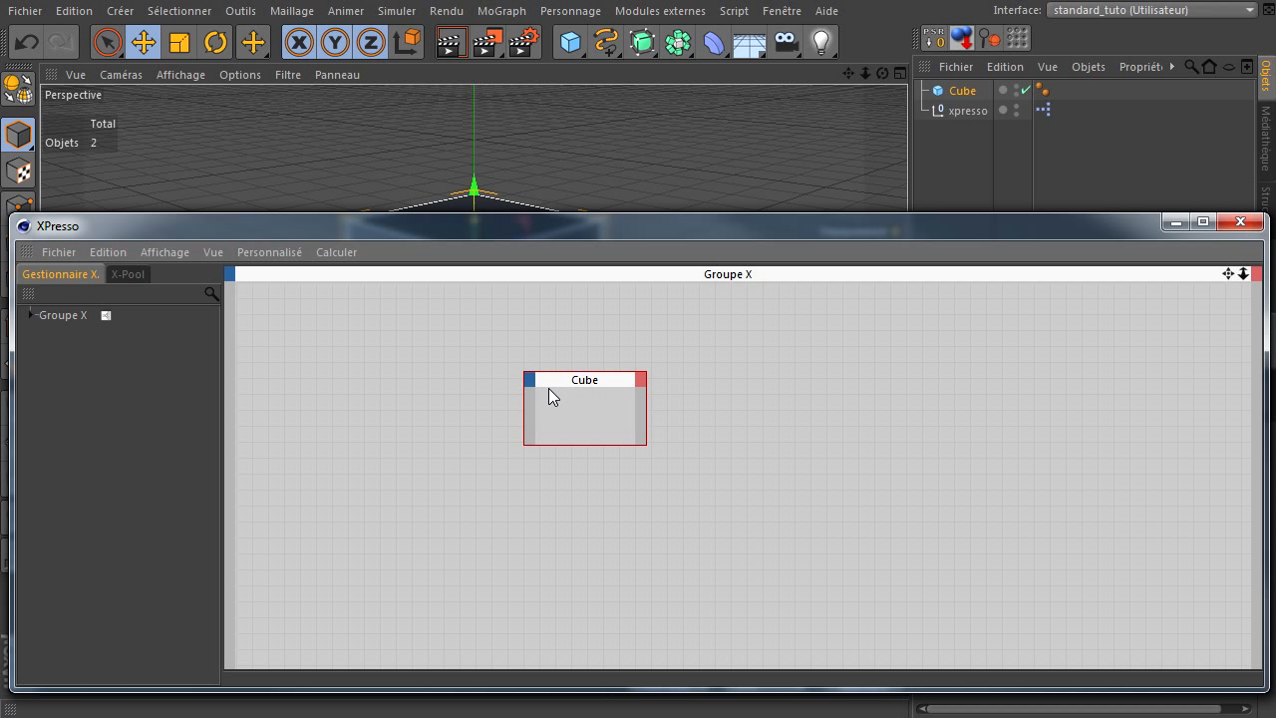
{"action": "left_click_drag", "start_coordinate": [584, 379], "coordinate": [445, 367]}
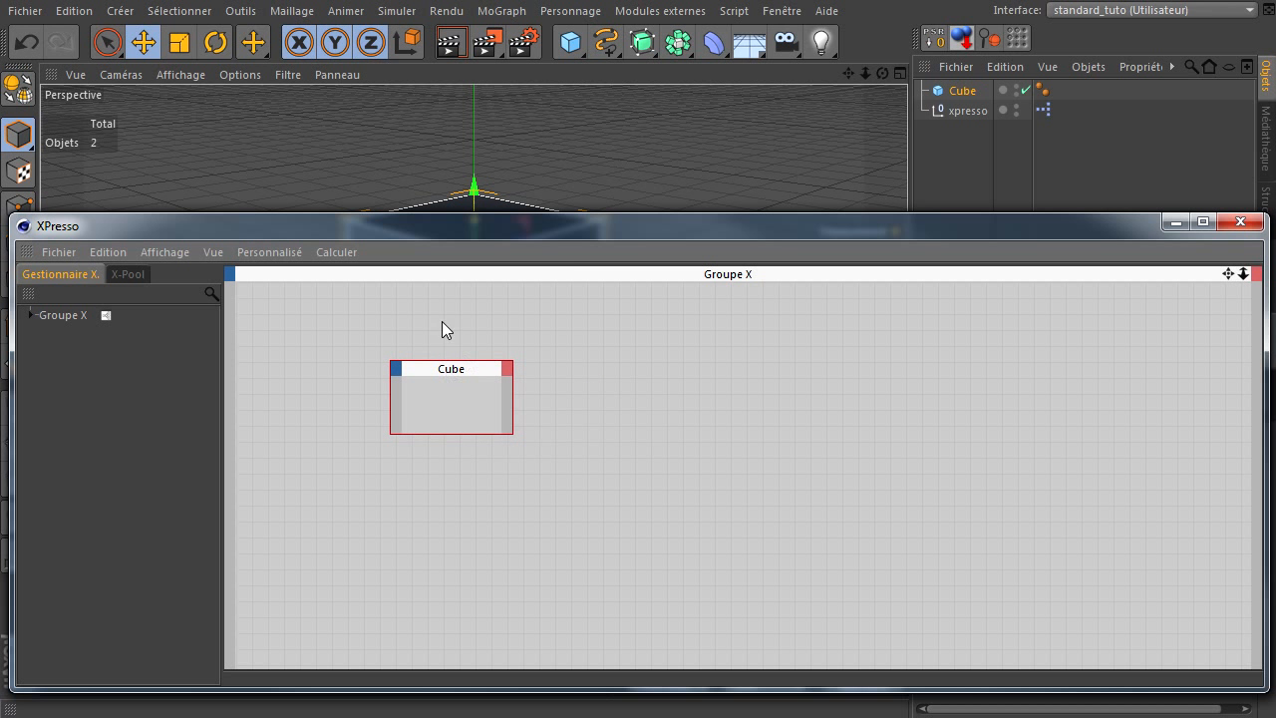
Add a Position output port from the Coordonnées category to the Cube node
{"action": "left_click", "coordinate": [507, 369]}
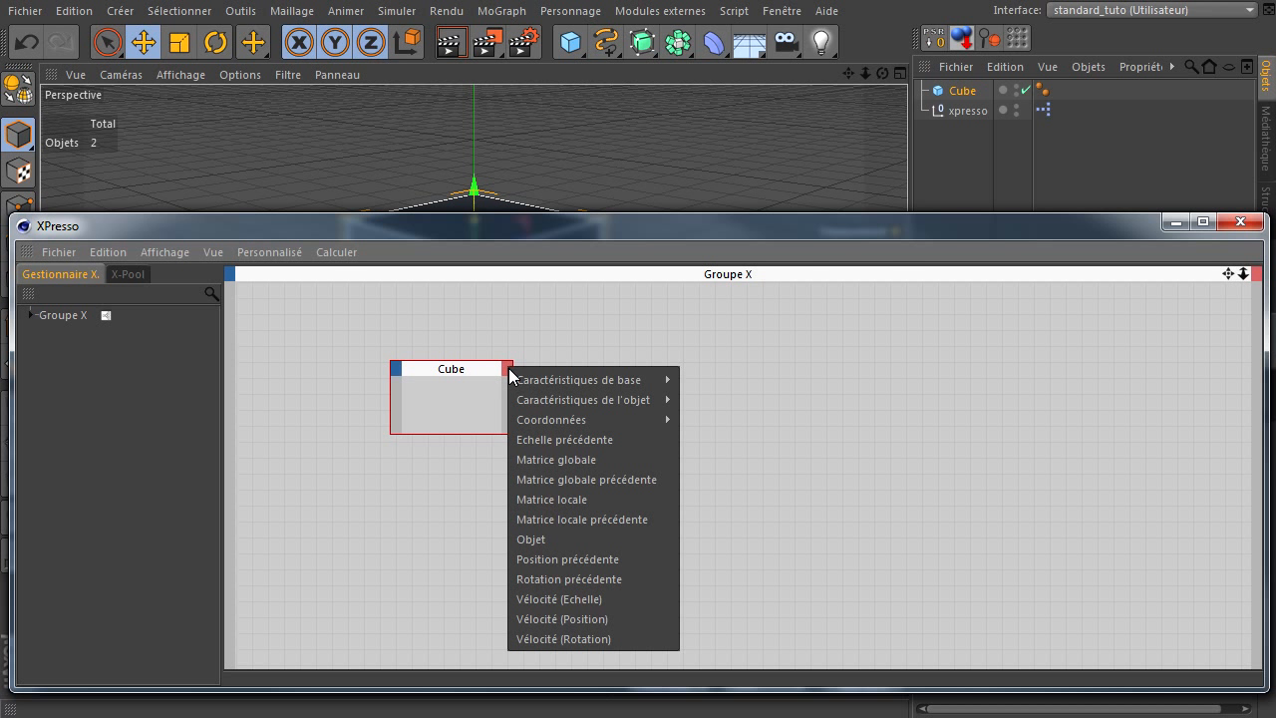
{"action": "mouse_move", "coordinate": [562, 418]}
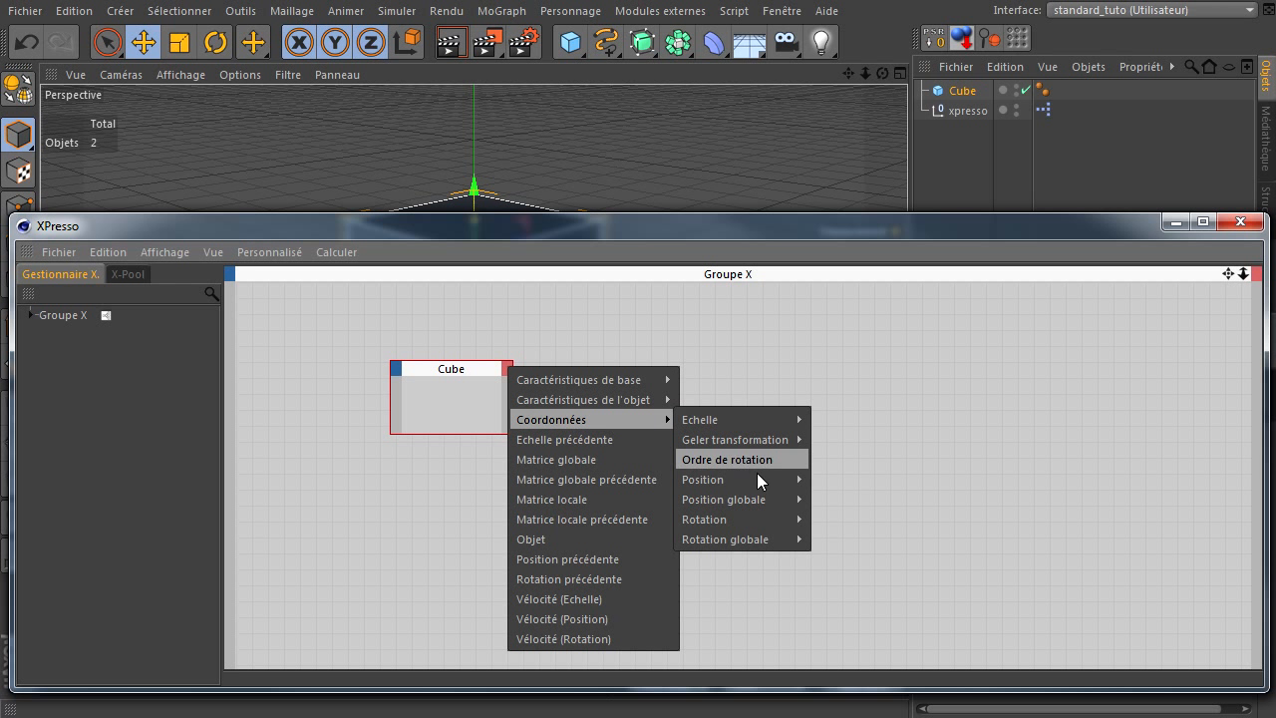
{"action": "mouse_move", "coordinate": [757, 479]}
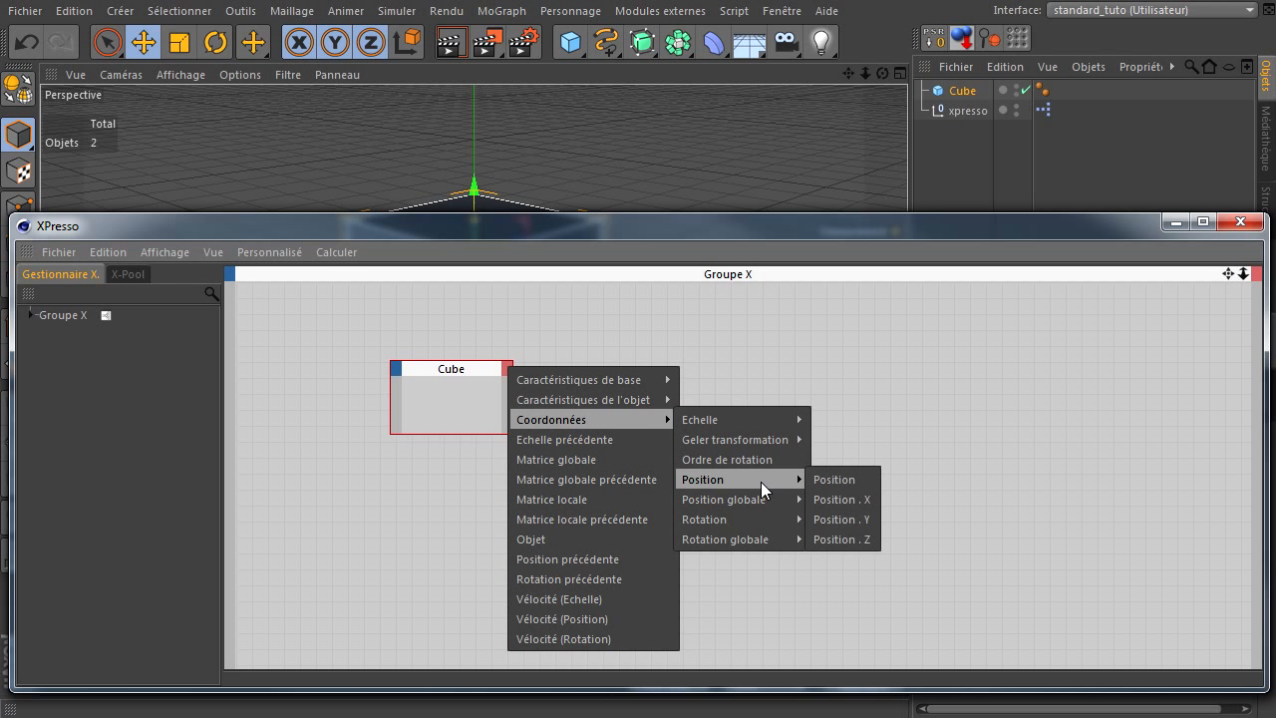
{"action": "left_click", "coordinate": [820, 477]}
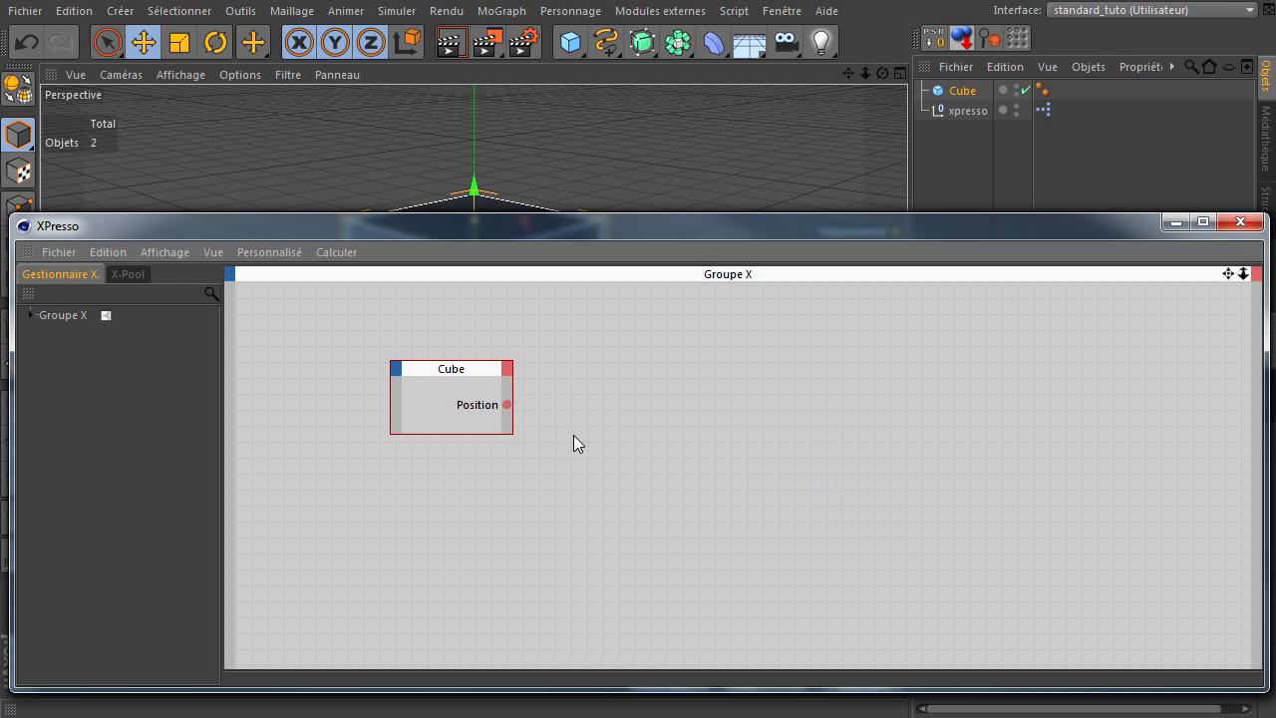
Add a Position globale output port to the Cube node and deselect the node
{"action": "left_click", "coordinate": [507, 369]}
{"action": "mouse_move", "coordinate": [669, 420]}
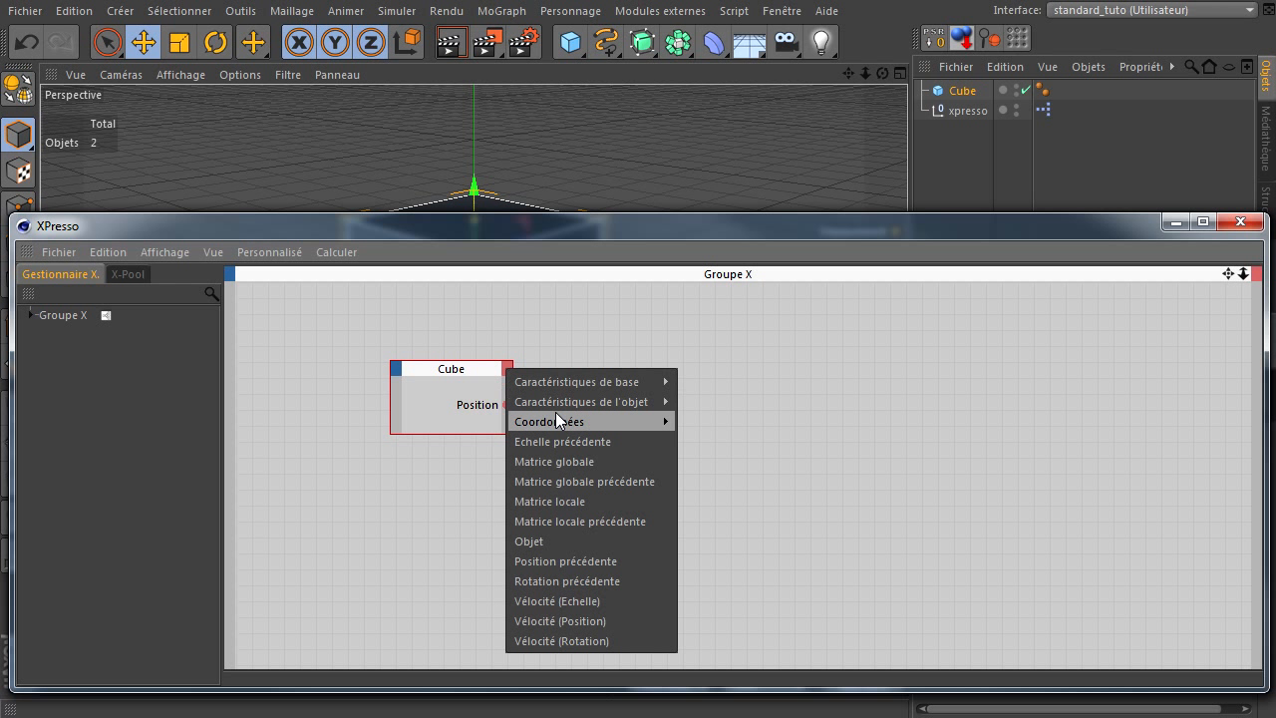
{"action": "mouse_move", "coordinate": [739, 504]}
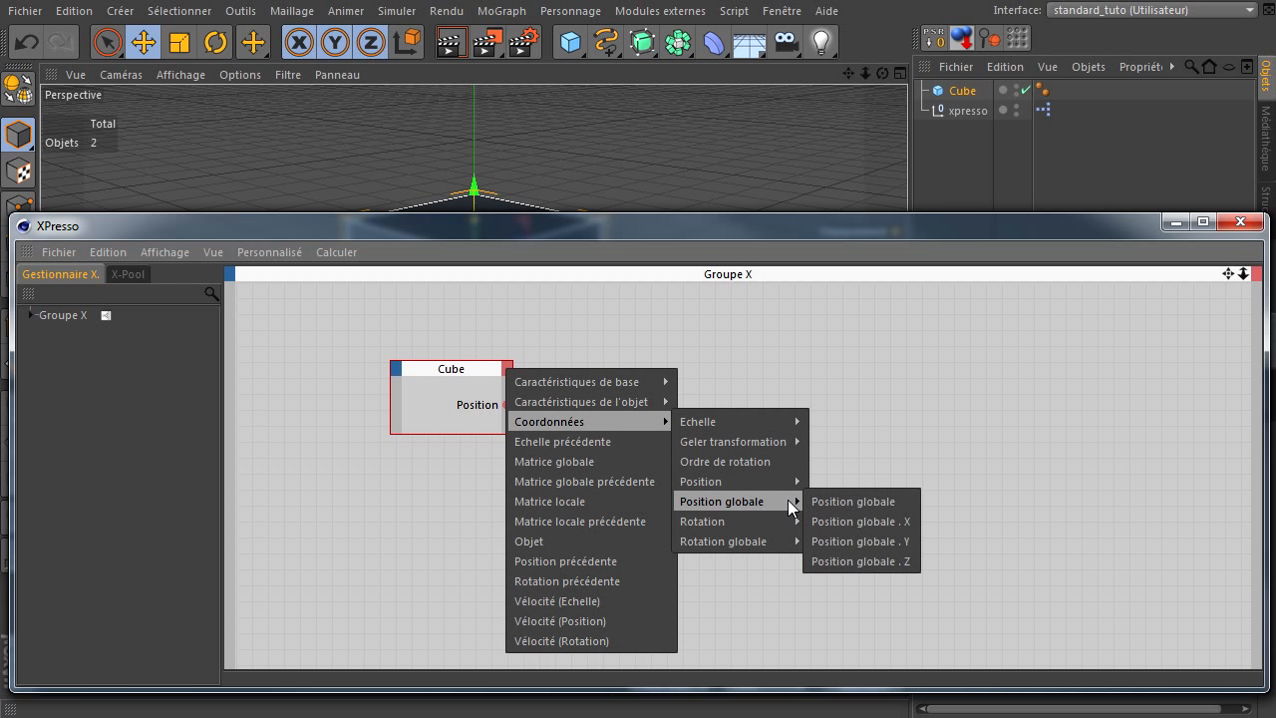
{"action": "left_click", "coordinate": [824, 502]}
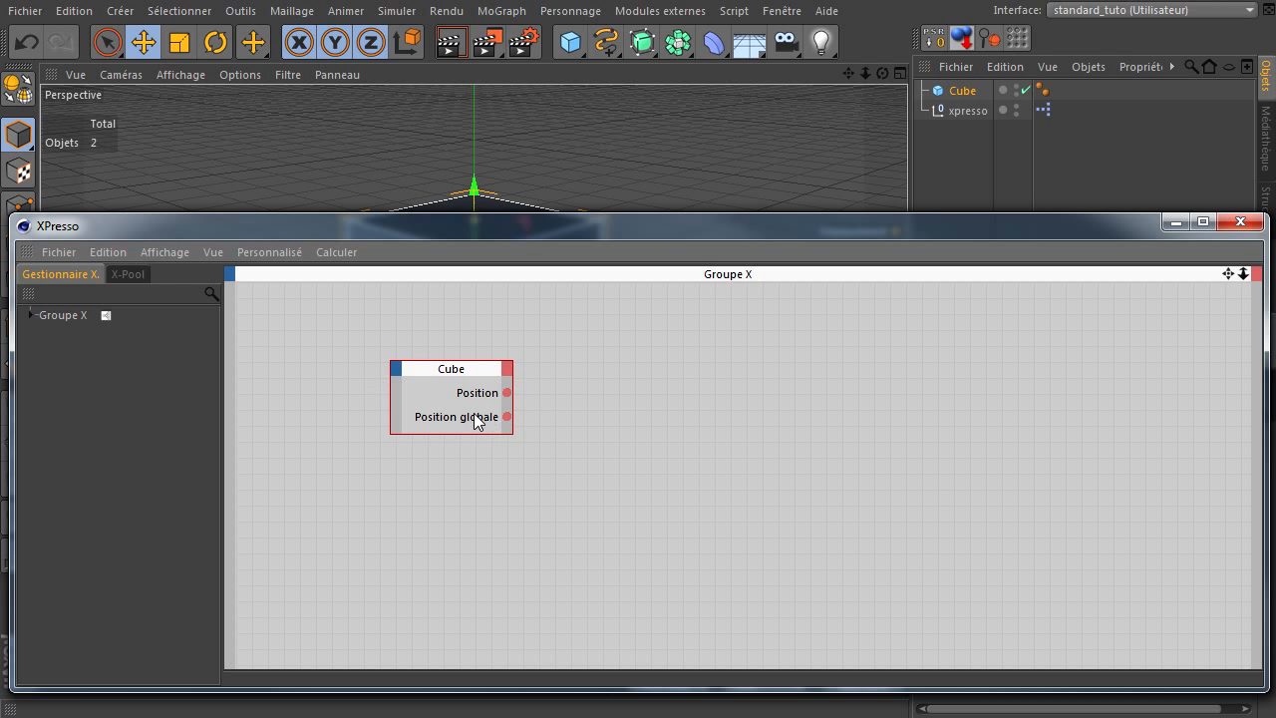
{"action": "left_click", "coordinate": [550, 444]}
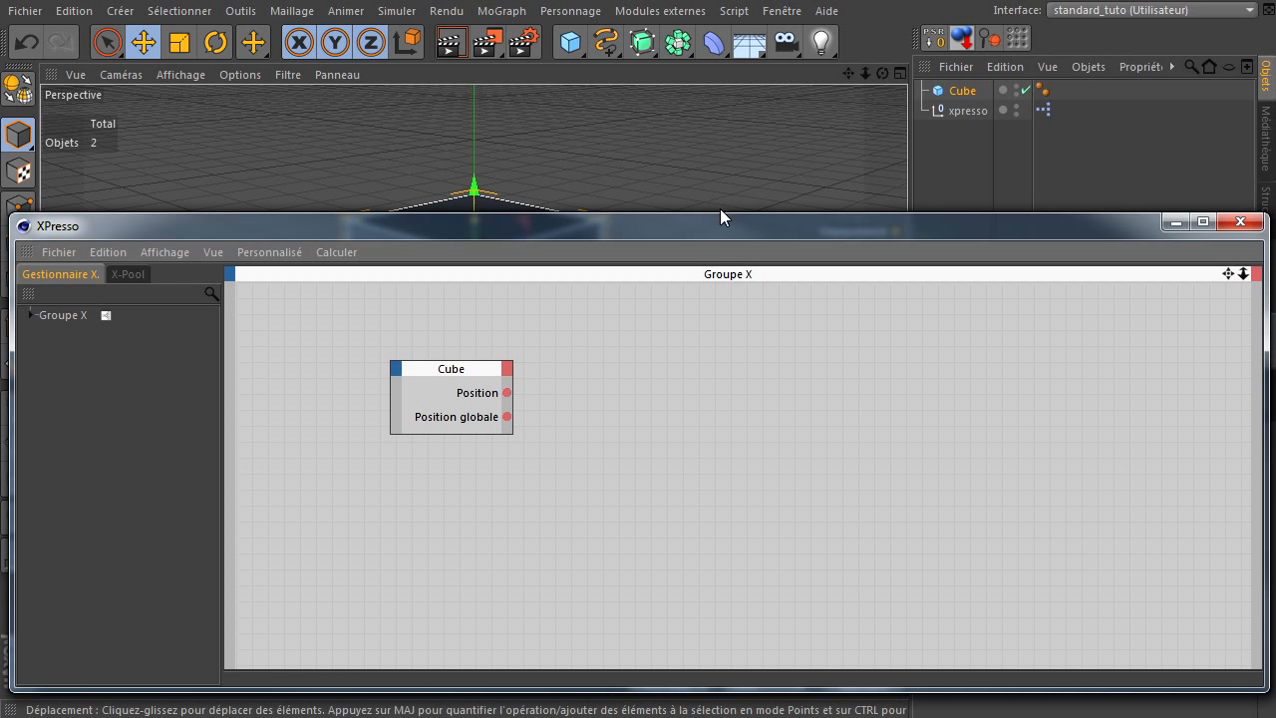
Lower the XPresso editor window to uncover the cube in the perspective view
{"action": "left_click_drag", "start_coordinate": [715, 227], "coordinate": [703, 436]}
{"action": "left_click_drag", "start_coordinate": [1244, 485], "coordinate": [948, 489]}
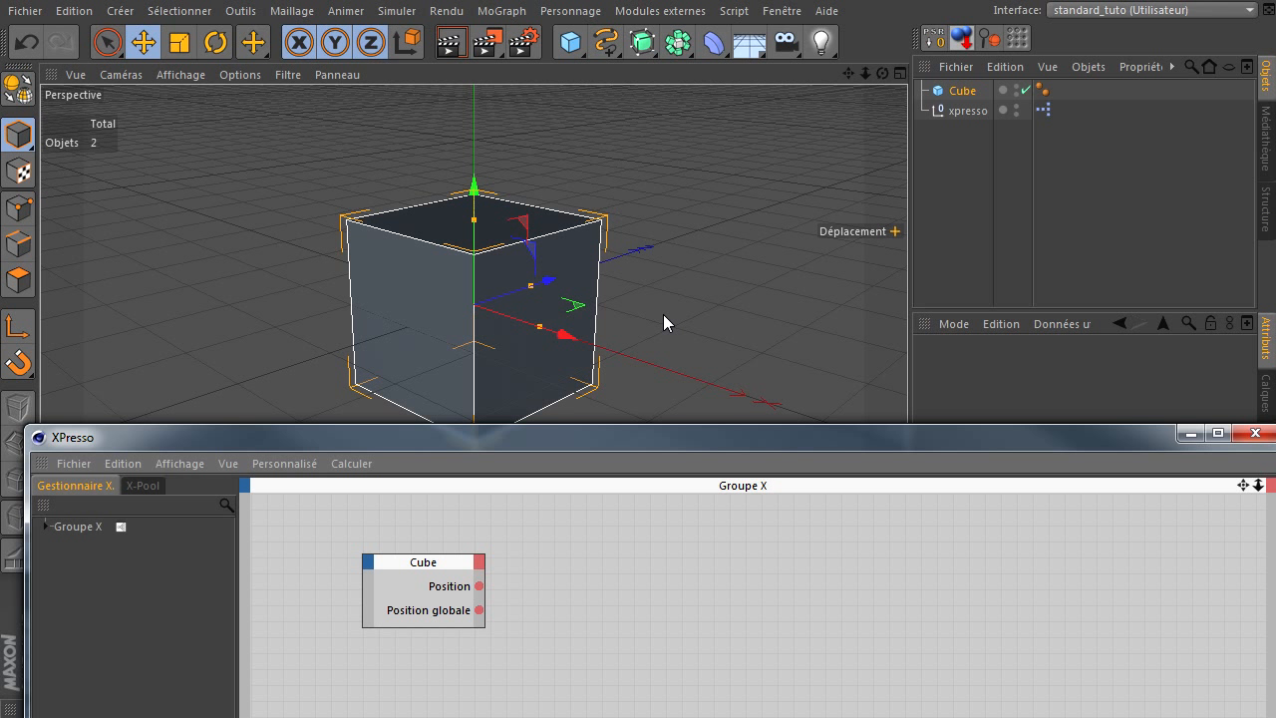
Add a null object, nest the Cube under it and move the cube away from the null
{"action": "left_click_drag", "start_coordinate": [574, 58], "coordinate": [601, 61]}
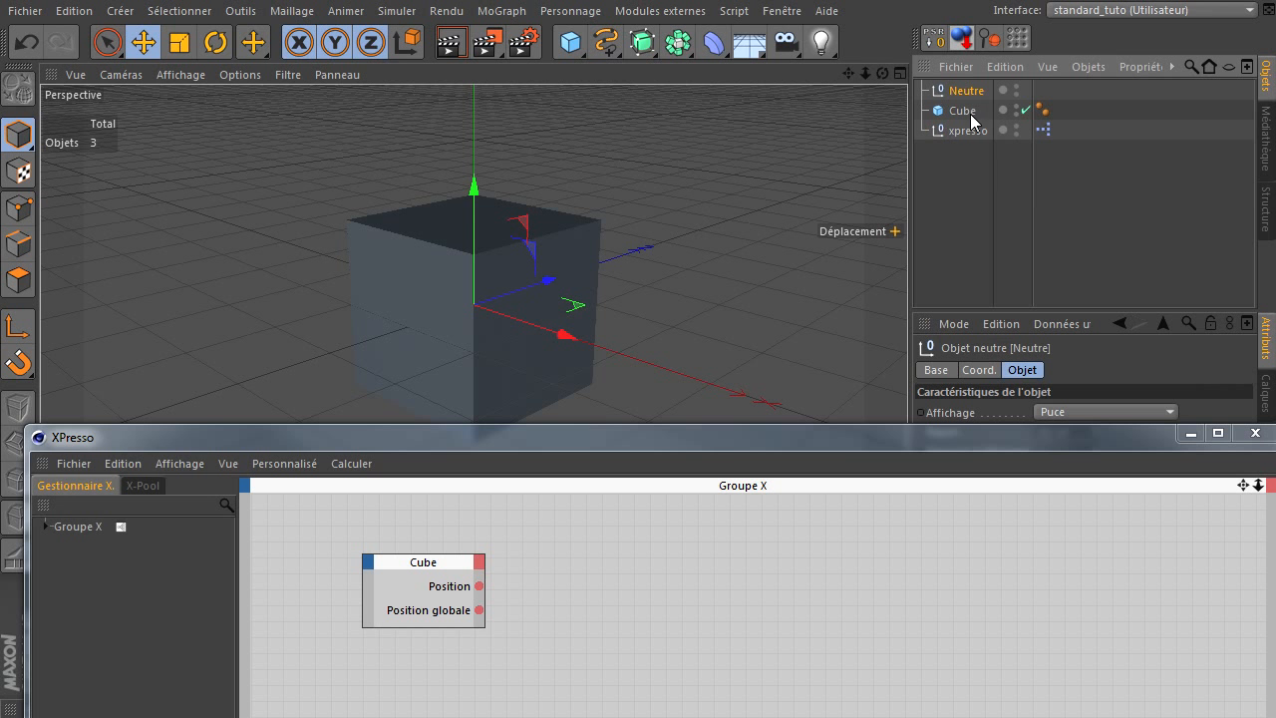
{"action": "left_click_drag", "start_coordinate": [972, 111], "coordinate": [972, 91]}
{"action": "left_click_drag", "start_coordinate": [548, 282], "coordinate": [849, 201]}
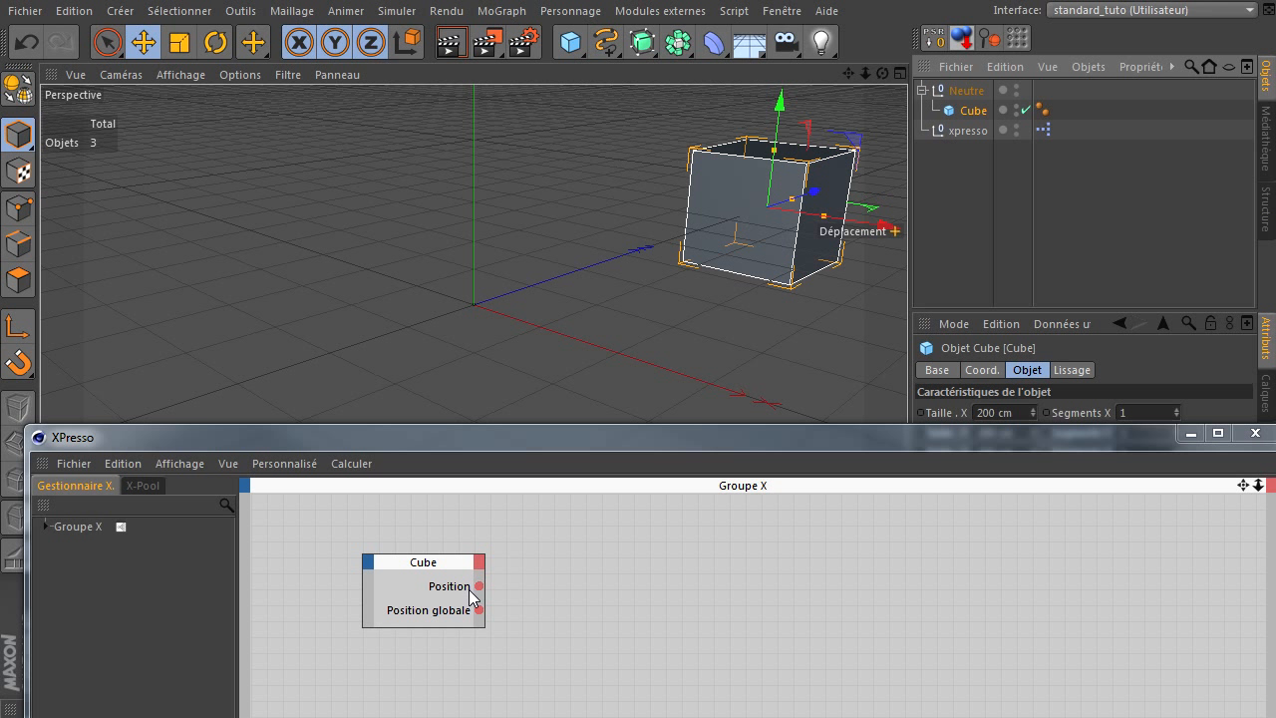
Move the Neutre null away from the origin with its child cube, and try to reposition the Cube alone
{"action": "left_click", "coordinate": [963, 91]}
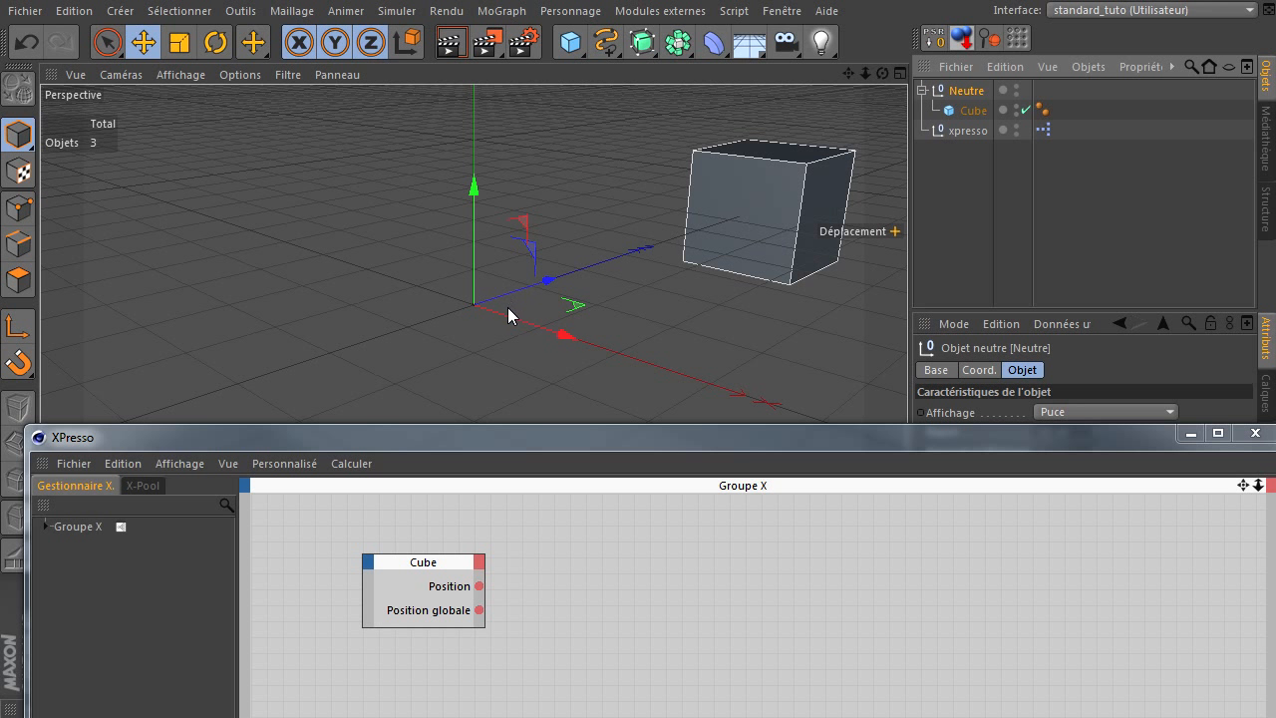
{"action": "left_click_drag", "start_coordinate": [508, 324], "coordinate": [681, 262]}
{"action": "left_click_drag", "start_coordinate": [669, 333], "coordinate": [845, 196]}
{"action": "left_click", "coordinate": [965, 108]}
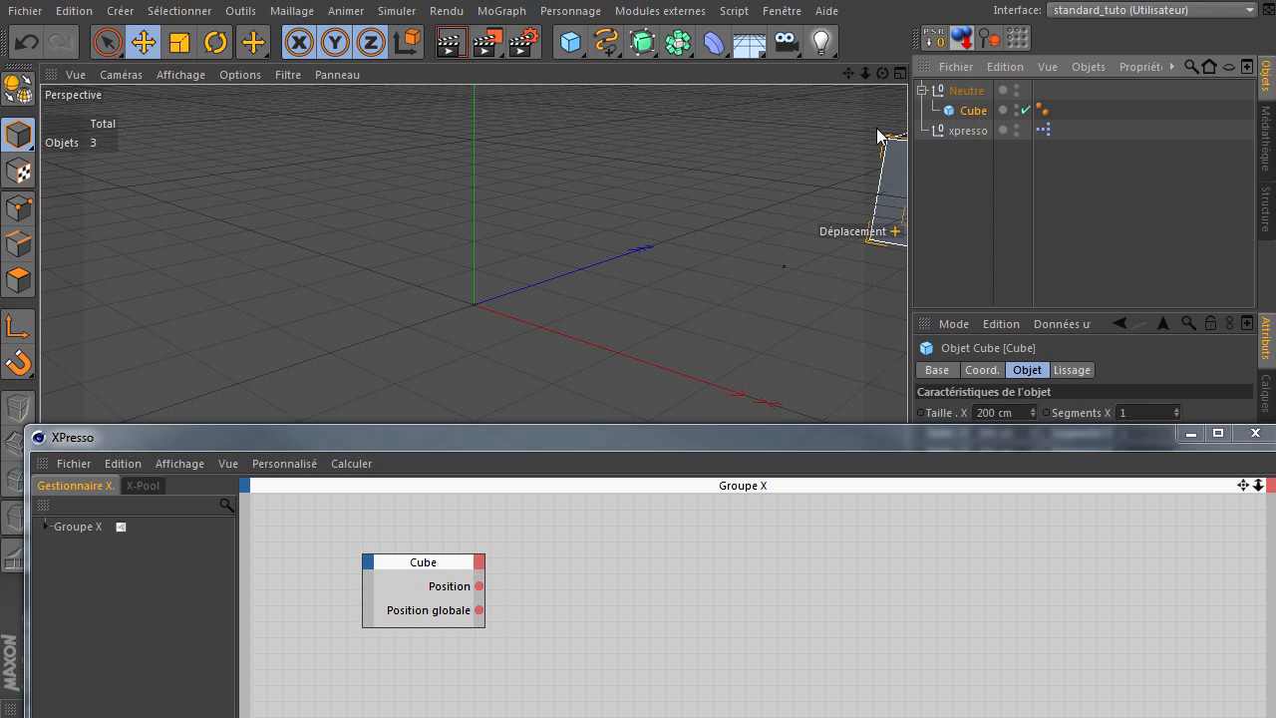
{"action": "scroll", "coordinate": [731, 262], "scroll_direction": "down", "scroll_amount": 3}
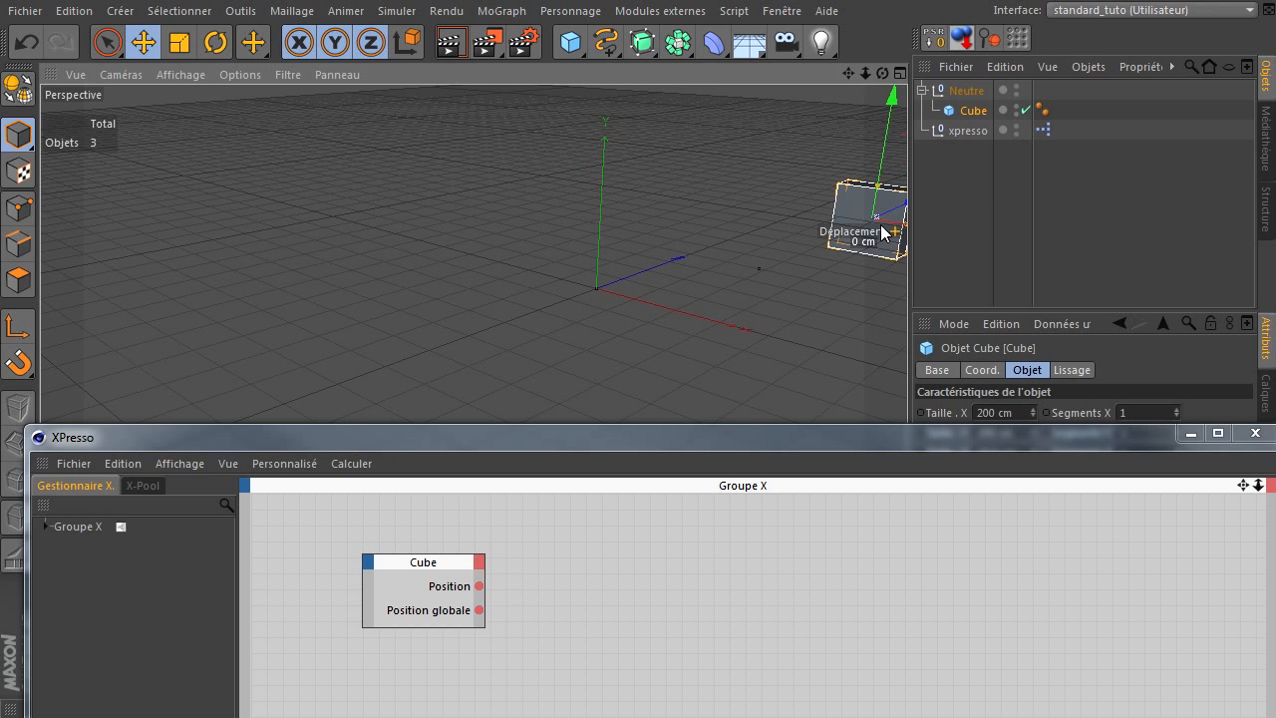
{"action": "left_click", "coordinate": [934, 48]}
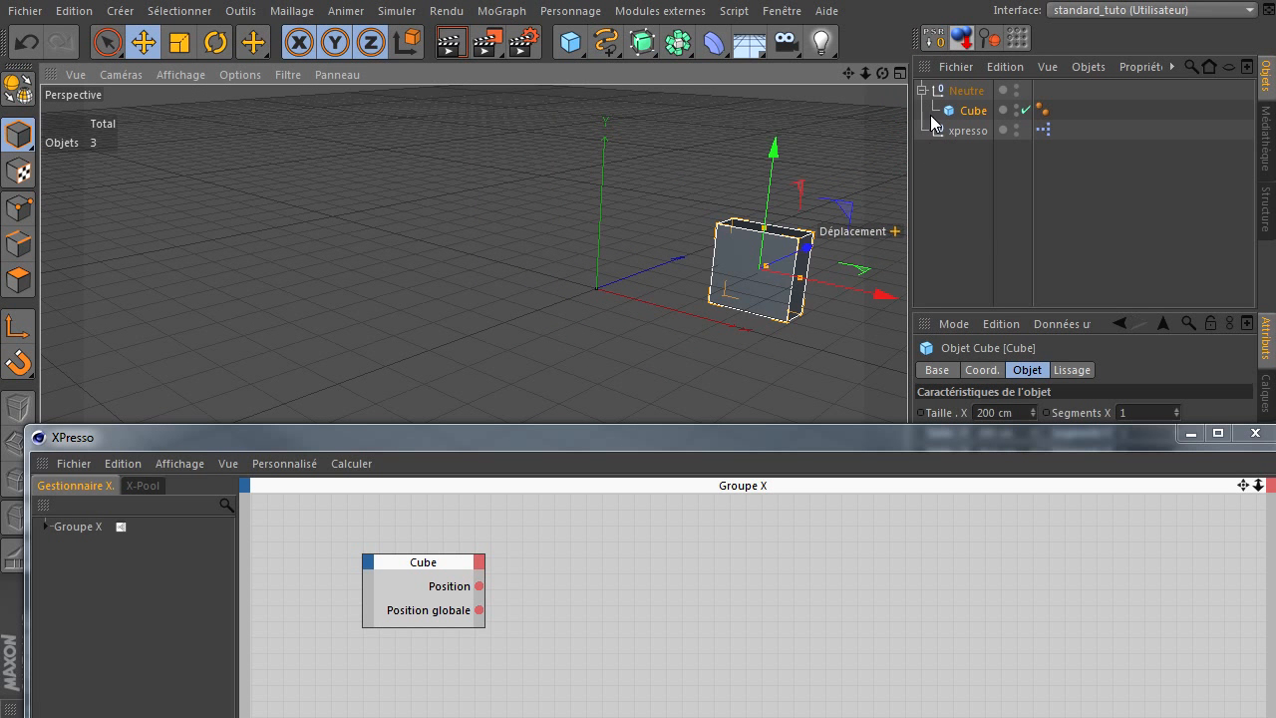
Replace the Neutre hierarchy with a new null and a new cube, and delete the undefined Objet node from the XPresso graph
{"action": "left_click", "coordinate": [938, 94]}
{"action": "key", "text": "Delete"}
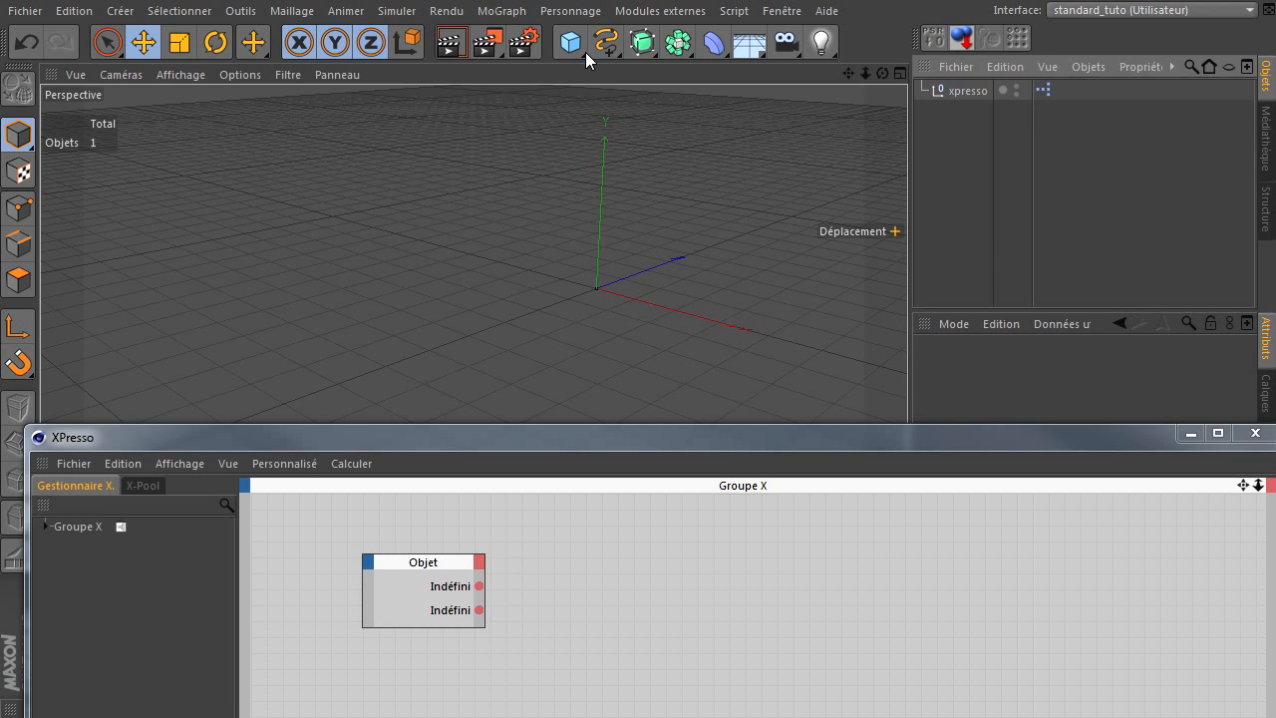
{"action": "left_click_drag", "start_coordinate": [574, 51], "coordinate": [795, 60]}
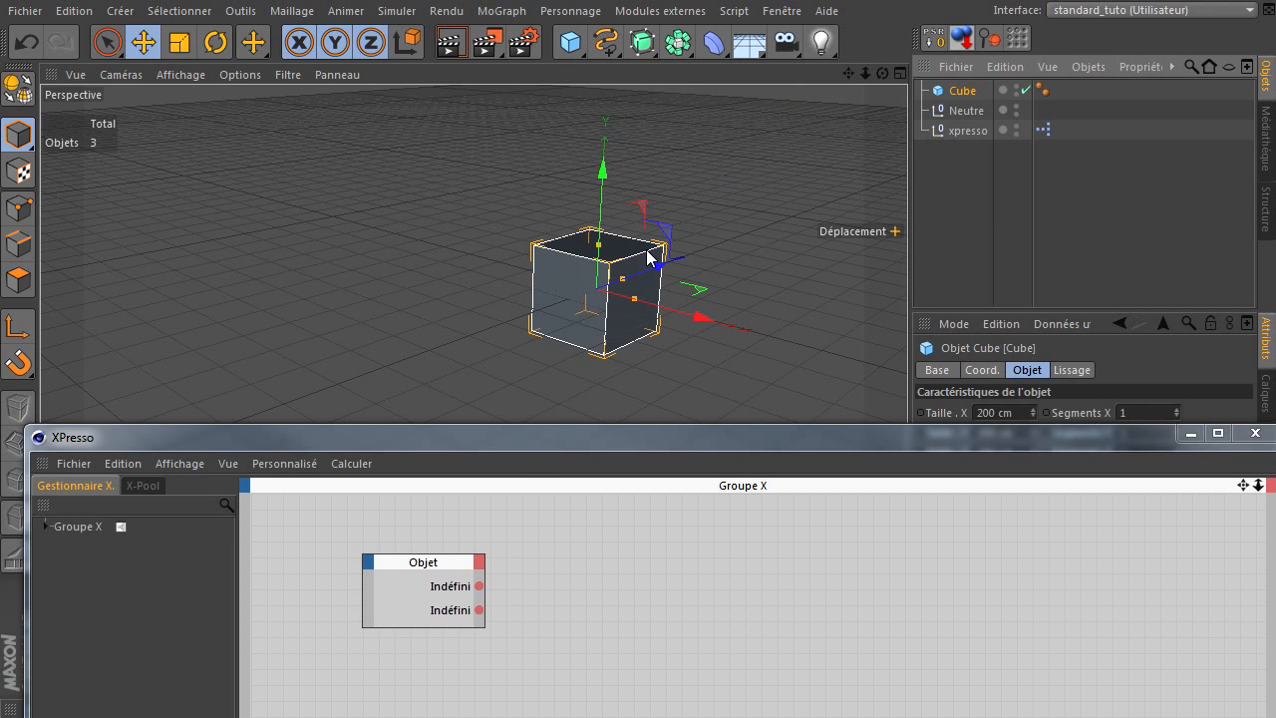
{"action": "left_click", "coordinate": [455, 562]}
{"action": "key", "text": "Delete"}
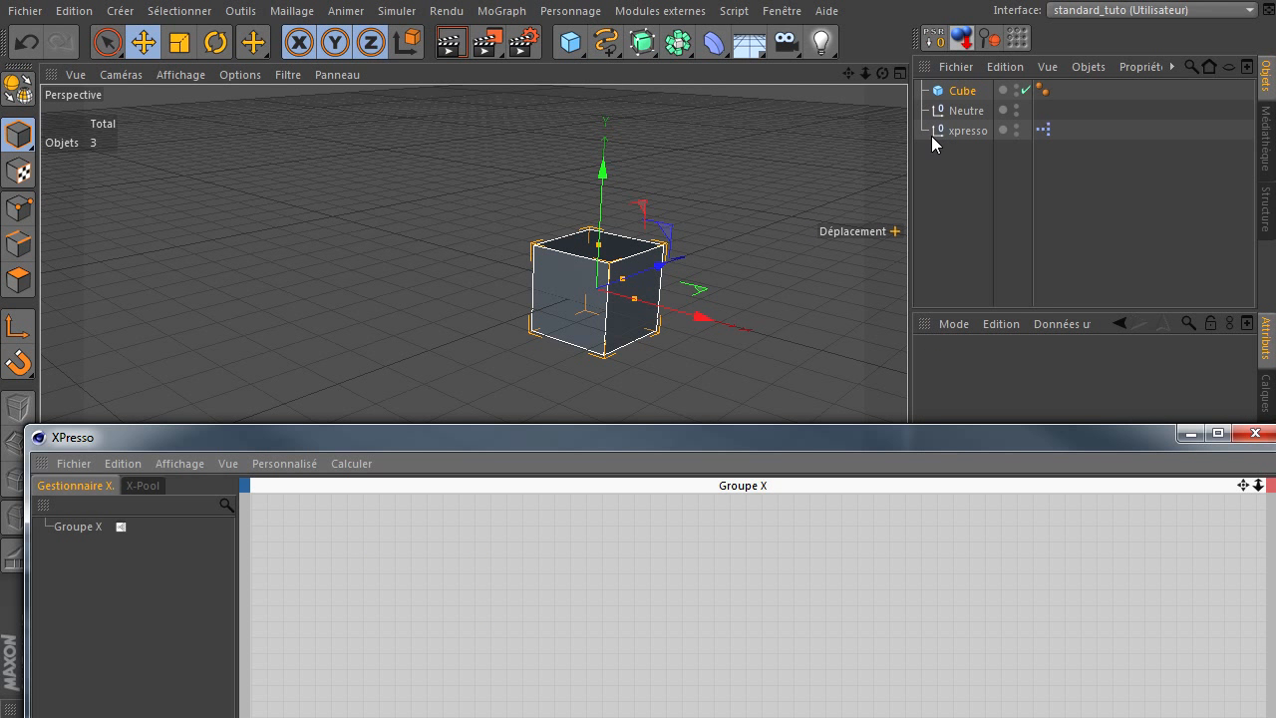
Nest the new Cube under the Neutre null and move the null about 938 cm along the Z axis
{"action": "left_click", "coordinate": [947, 109]}
{"action": "left_click", "coordinate": [944, 90]}
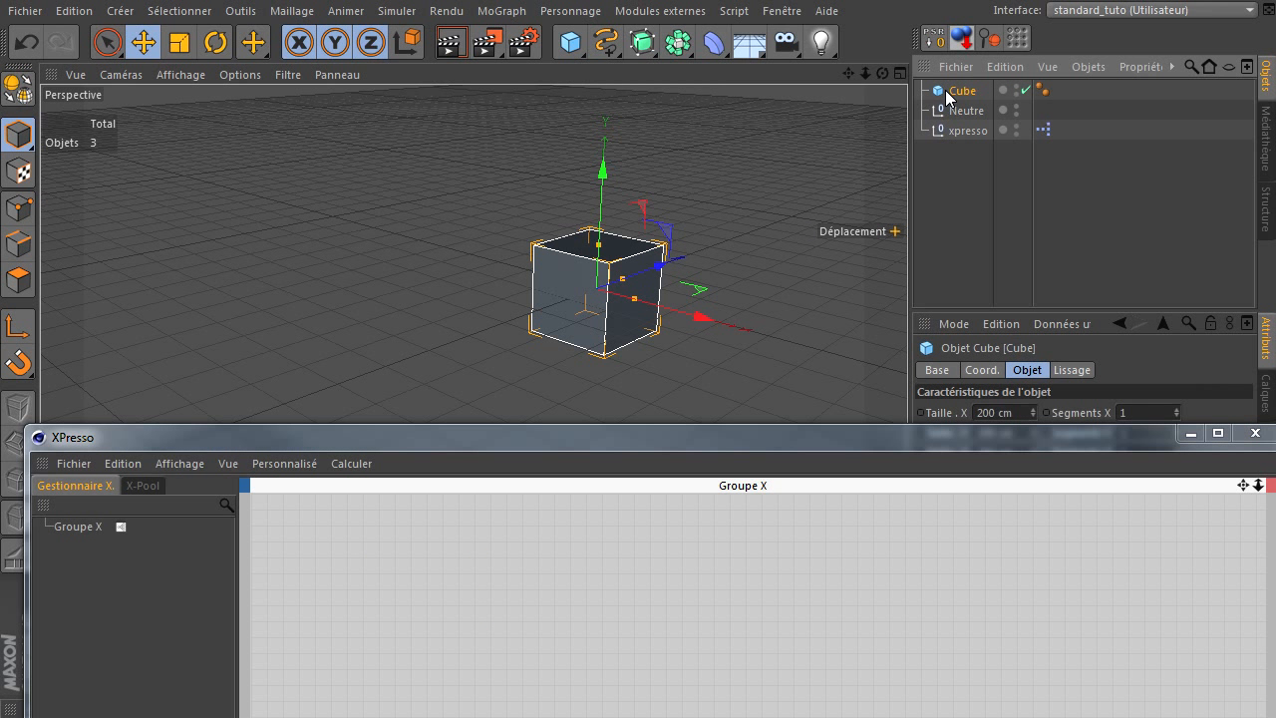
{"action": "left_click_drag", "start_coordinate": [954, 110], "coordinate": [957, 115]}
{"action": "left_click", "coordinate": [961, 90]}
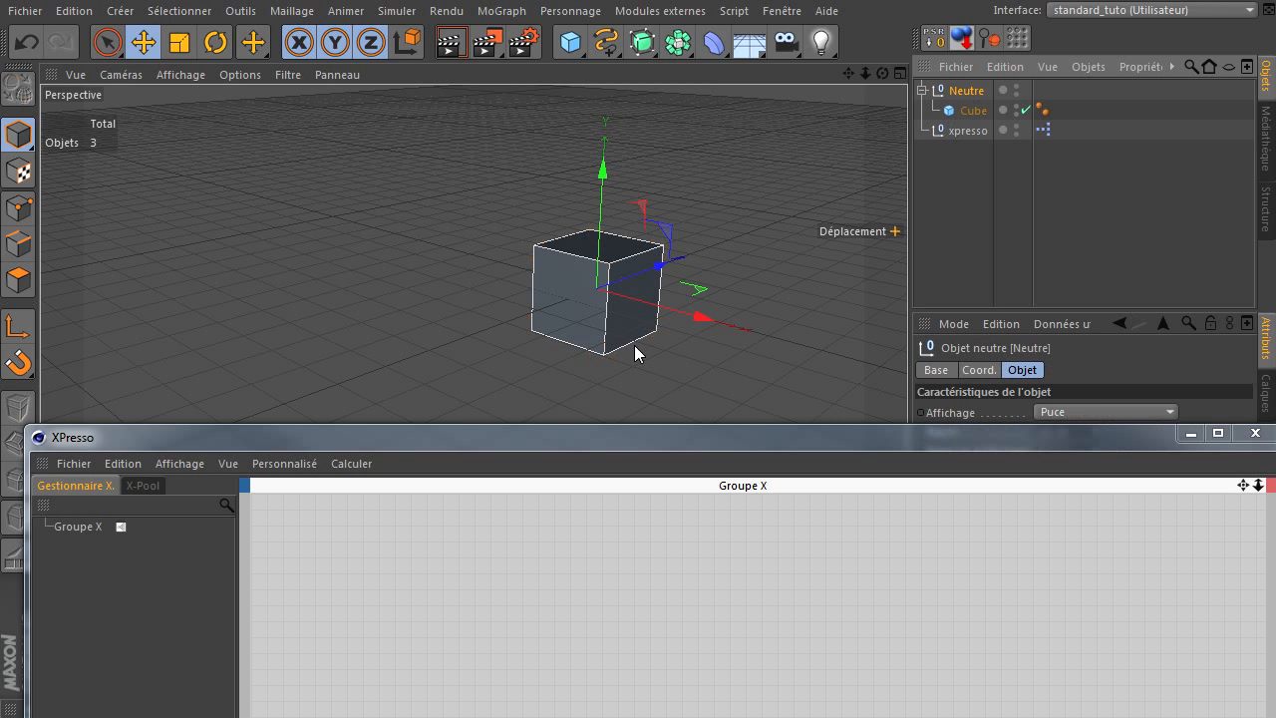
{"action": "left_click_drag", "start_coordinate": [658, 263], "coordinate": [825, 187]}
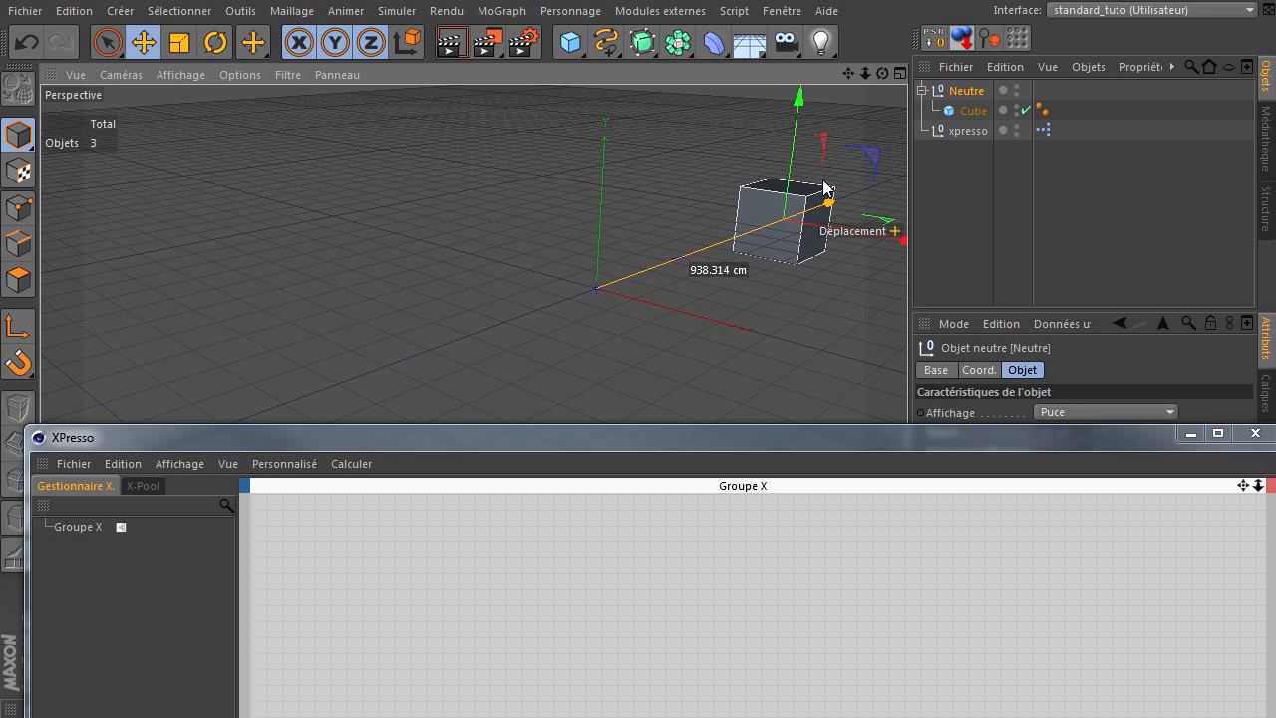
Bring the Cube into the XPresso graph as a node and try to give it a Position output port
{"action": "left_click", "coordinate": [958, 108]}
{"action": "left_click", "coordinate": [405, 571]}
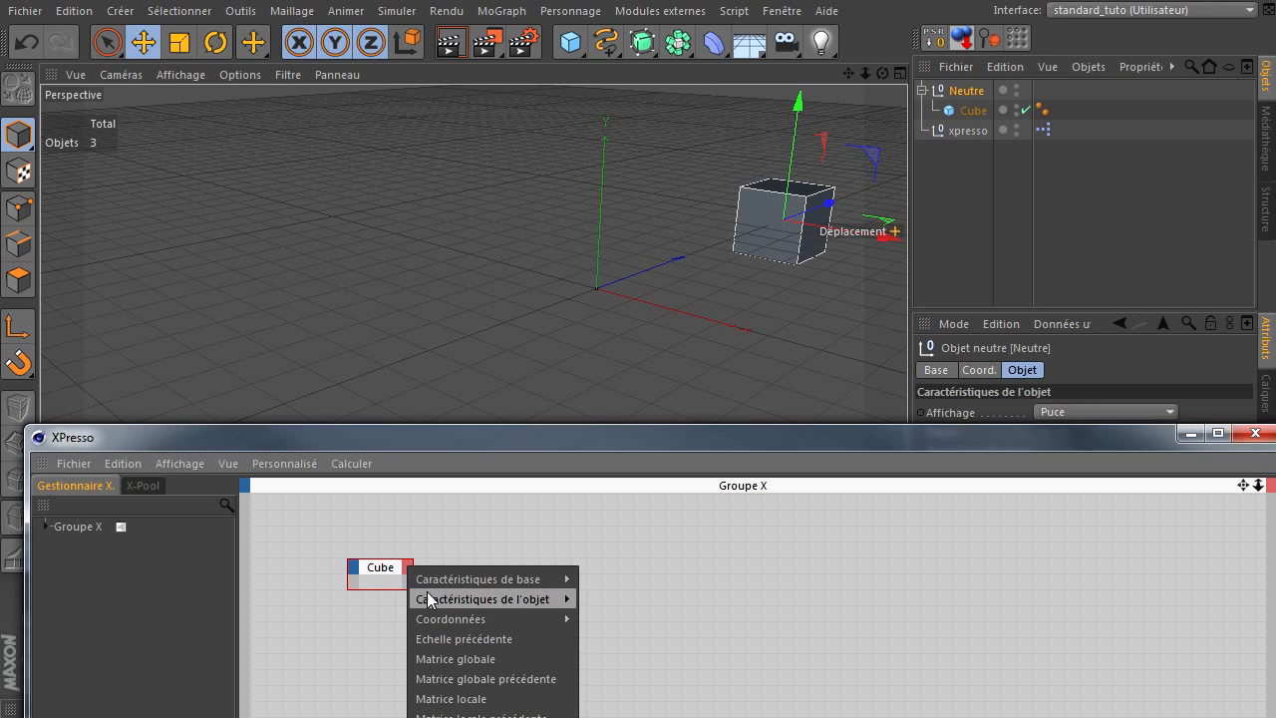
{"action": "mouse_move", "coordinate": [462, 622]}
{"action": "mouse_move", "coordinate": [614, 678]}
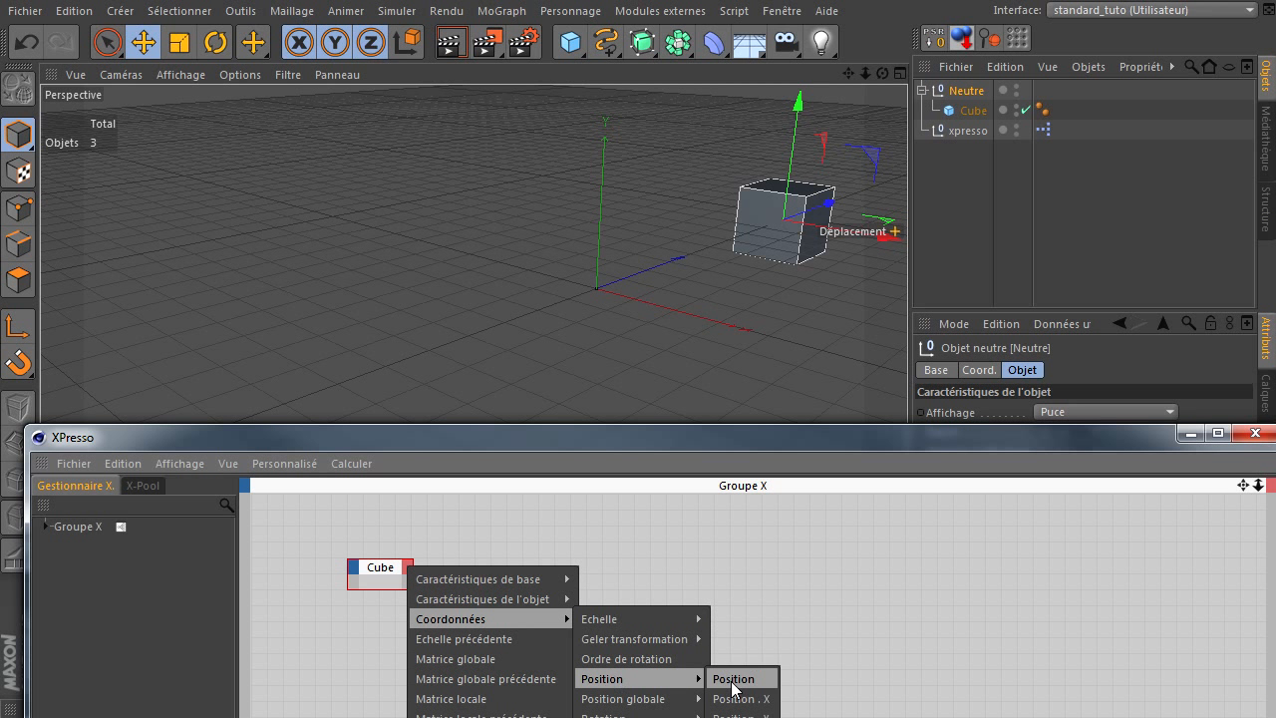
{"action": "left_click", "coordinate": [731, 683]}
{"action": "left_click", "coordinate": [409, 566]}
{"action": "left_click", "coordinate": [409, 566]}
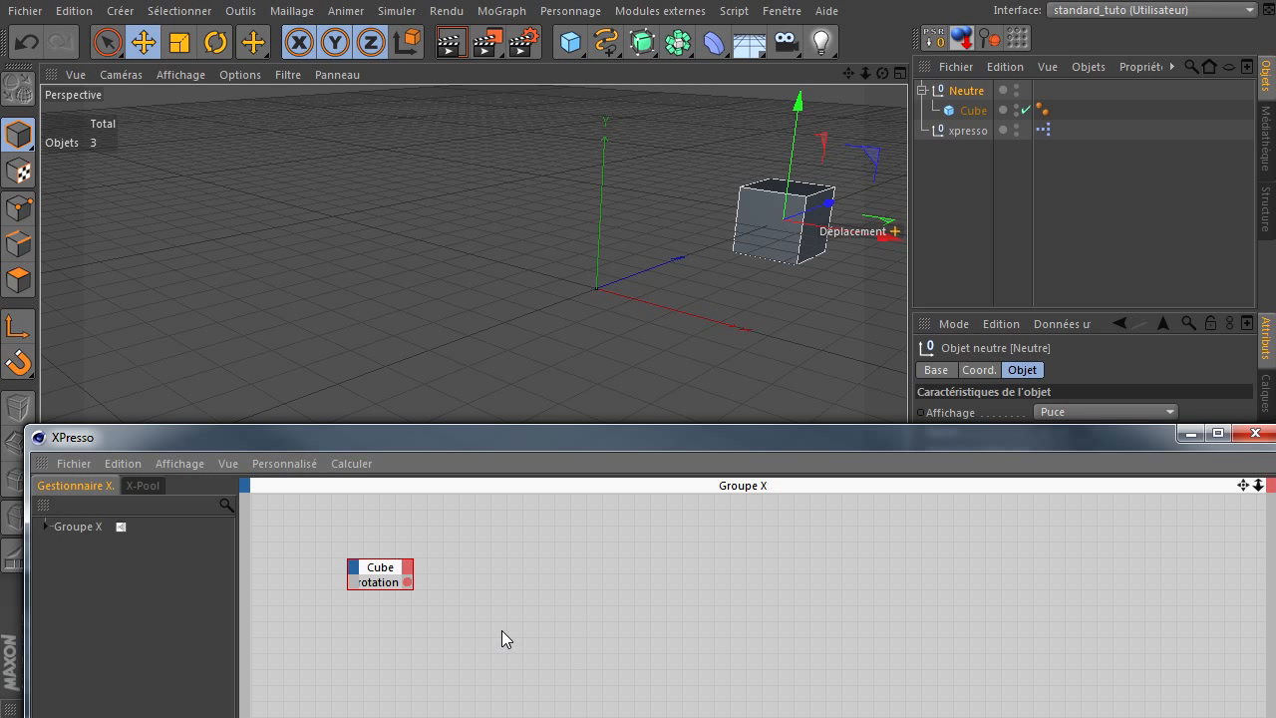
Add a Position globale output port to the Cube node, then enlarge the node and shift it slightly up
{"action": "left_click", "coordinate": [401, 568]}
{"action": "mouse_move", "coordinate": [443, 618]}
{"action": "mouse_move", "coordinate": [643, 698]}
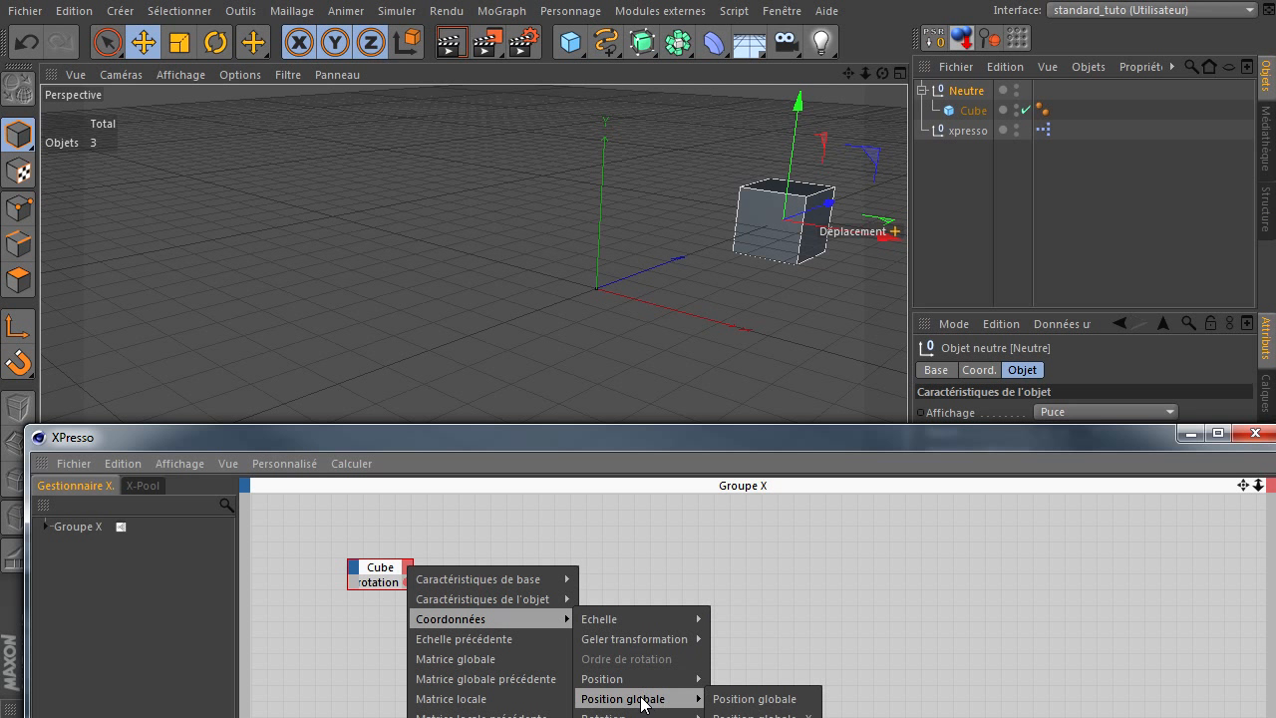
{"action": "left_click", "coordinate": [754, 698]}
{"action": "left_click_drag", "start_coordinate": [414, 588], "coordinate": [520, 650]}
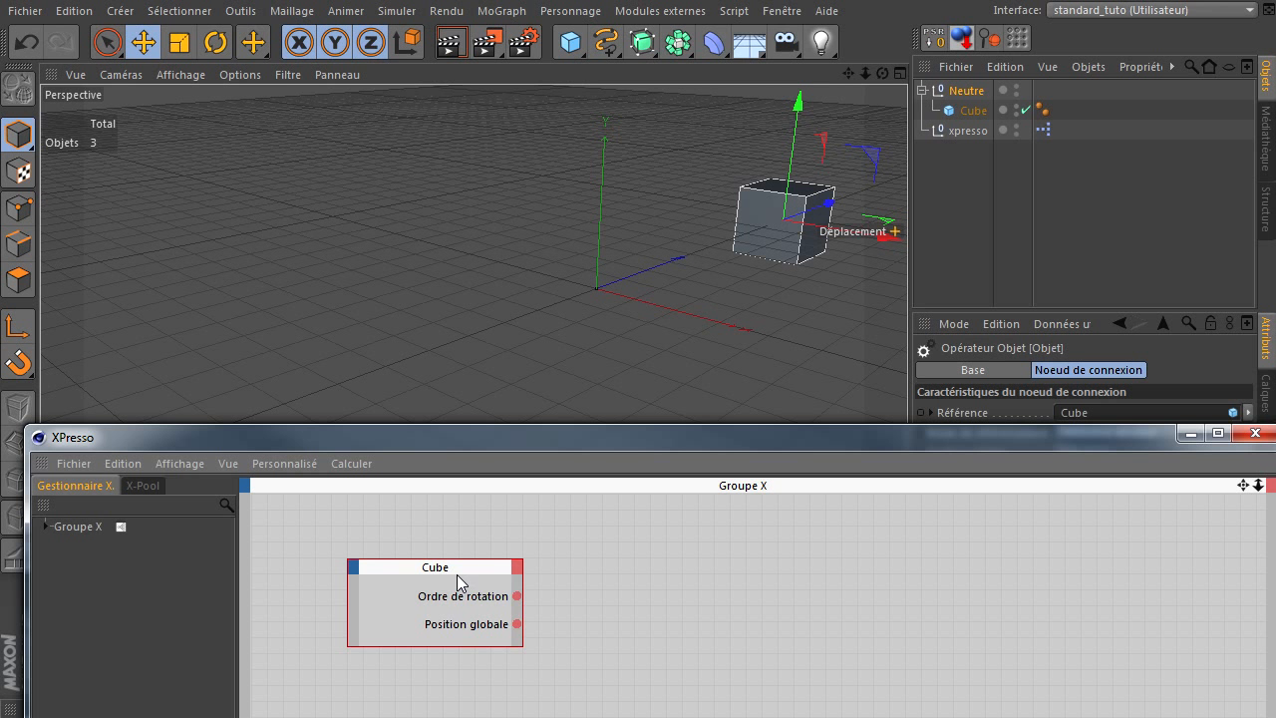
{"action": "left_click_drag", "start_coordinate": [459, 577], "coordinate": [448, 556]}
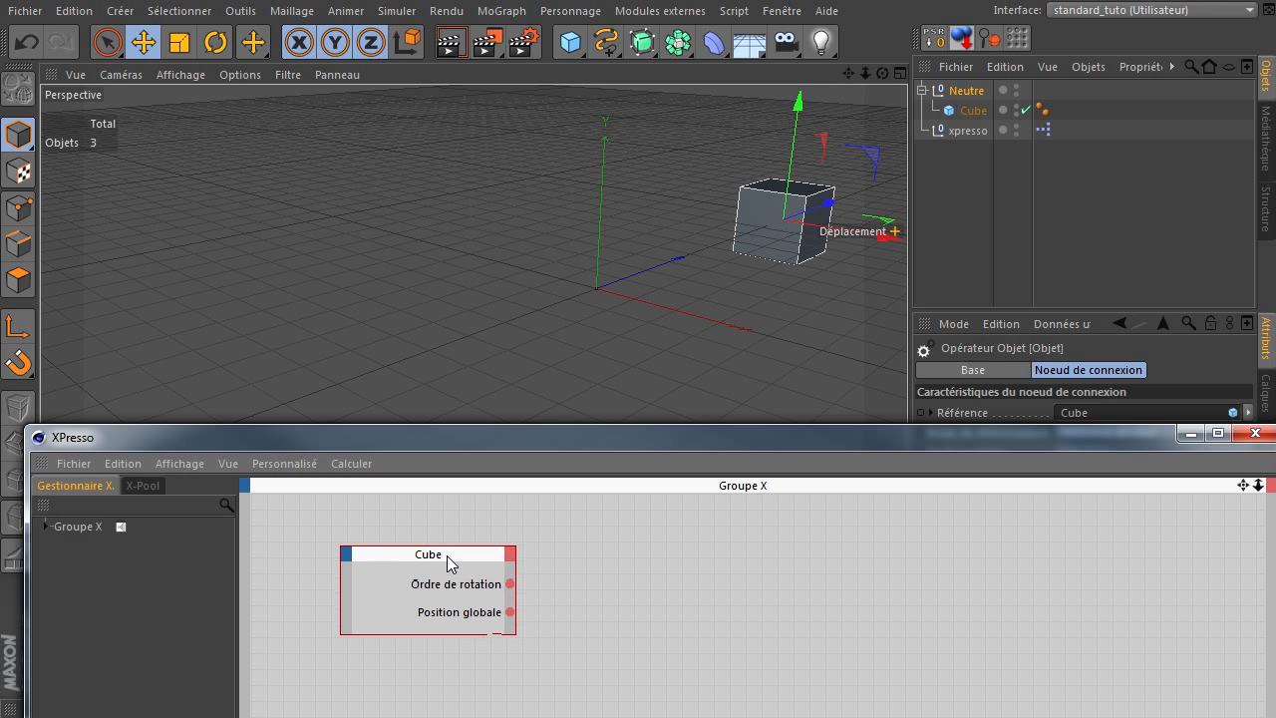
Remove the Ordre de rotation port from the Cube node and add a Position output port from Coordonnées
{"action": "double_click", "coordinate": [507, 578]}
{"action": "left_click", "coordinate": [507, 551]}
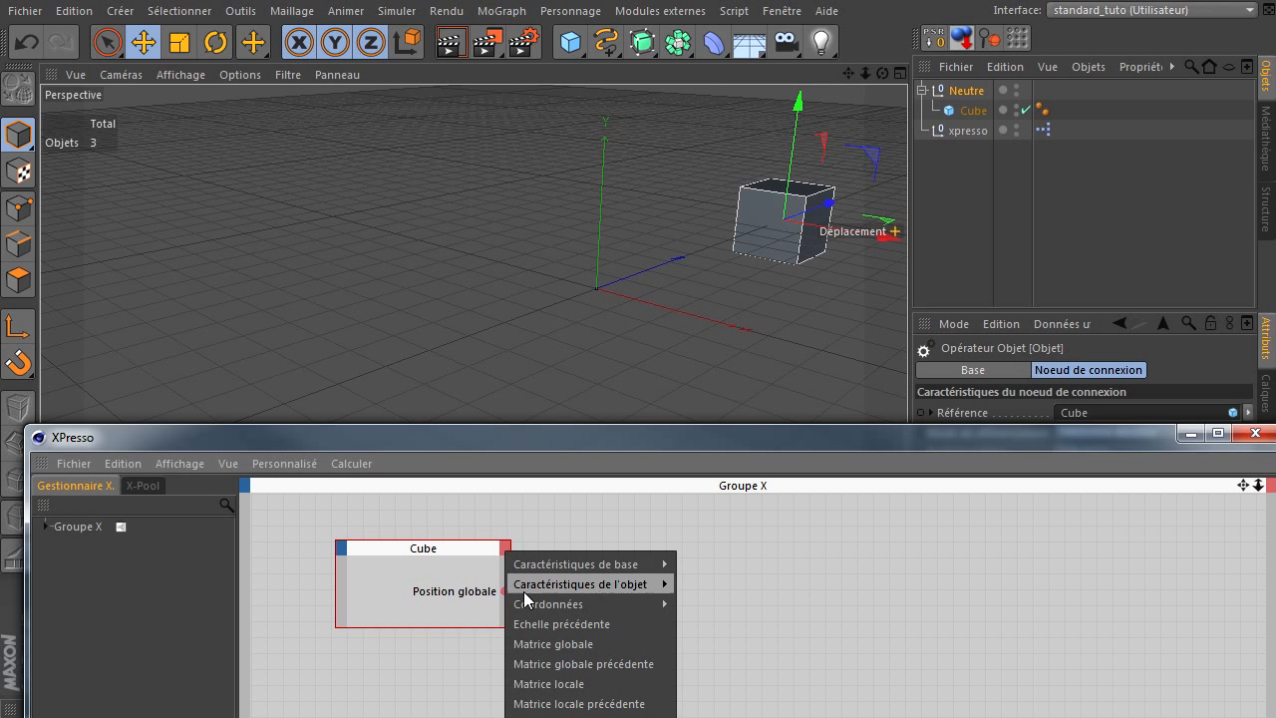
{"action": "mouse_move", "coordinate": [589, 605]}
{"action": "mouse_move", "coordinate": [764, 662]}
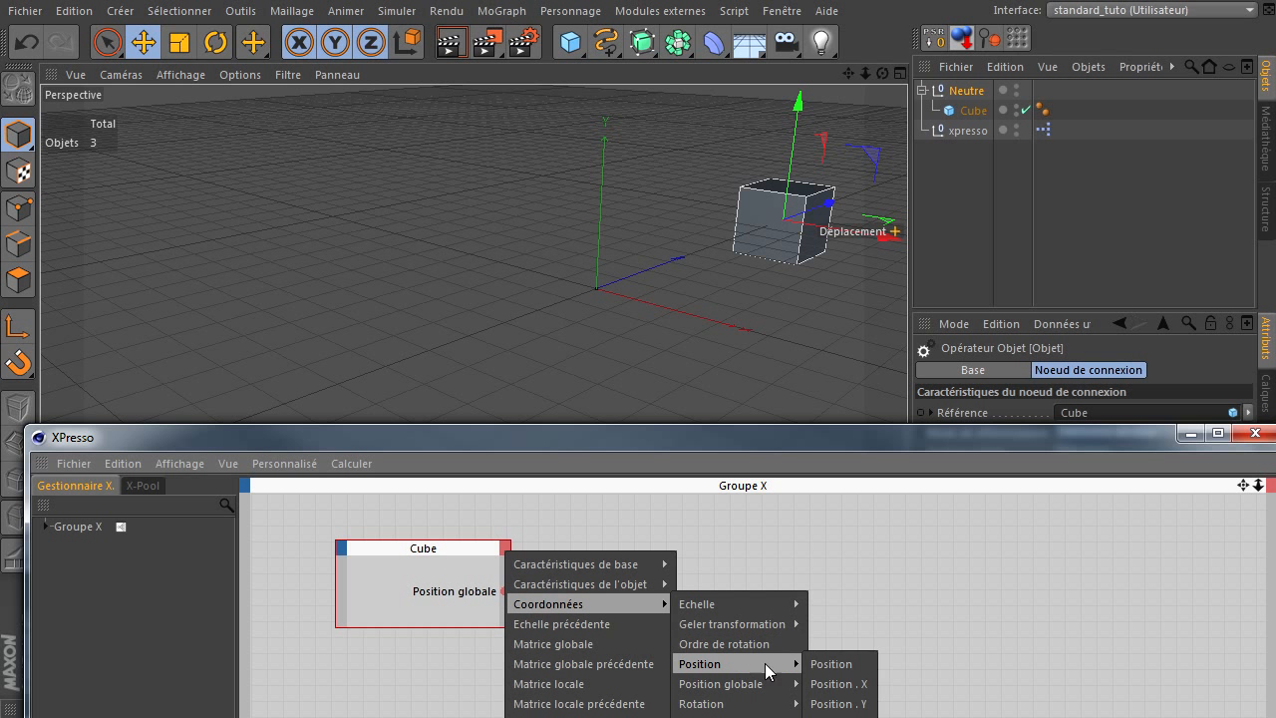
{"action": "left_click", "coordinate": [841, 663]}
{"action": "left_click_drag", "start_coordinate": [491, 606], "coordinate": [489, 572]}
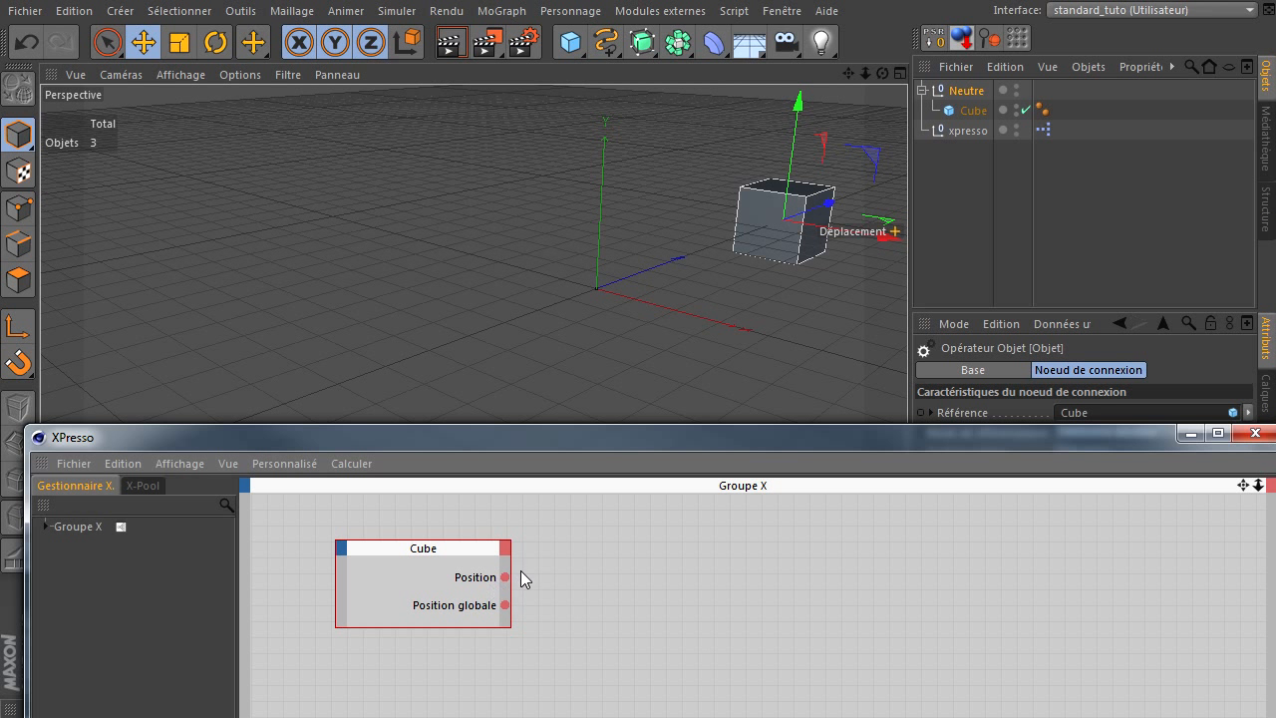
Select the Neutre null and its child Cube in turn to compare their positions with the node's Position port
{"action": "left_click", "coordinate": [960, 104]}
{"action": "left_click", "coordinate": [960, 93]}
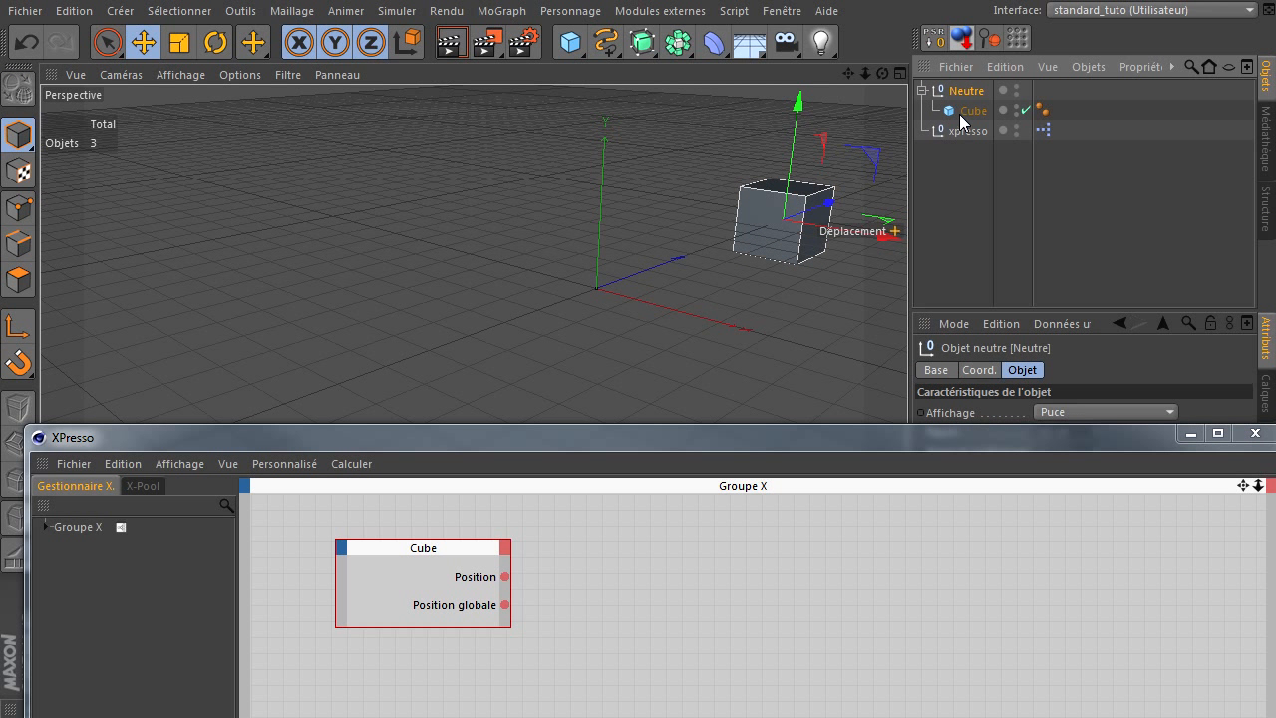
{"action": "left_click", "coordinate": [958, 114]}
{"action": "left_click", "coordinate": [954, 94]}
{"action": "left_click", "coordinate": [983, 108]}
{"action": "left_click", "coordinate": [962, 91]}
{"action": "left_click", "coordinate": [968, 110]}
{"action": "left_click", "coordinate": [966, 92]}
{"action": "left_click", "coordinate": [972, 109]}
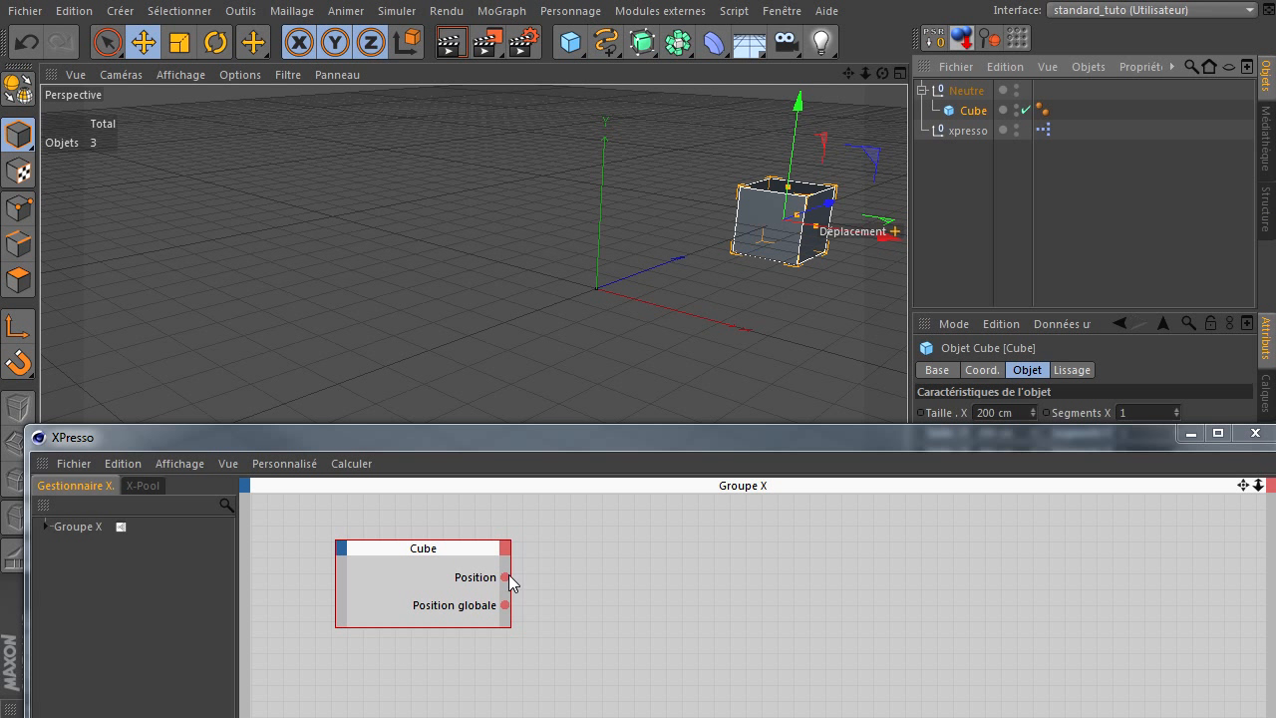
Uncover the coordinate fields to check the Neutre null's Z position, then reveal the perspective view again
{"action": "left_click_drag", "start_coordinate": [586, 450], "coordinate": [631, 187]}
{"action": "left_click", "coordinate": [941, 89]}
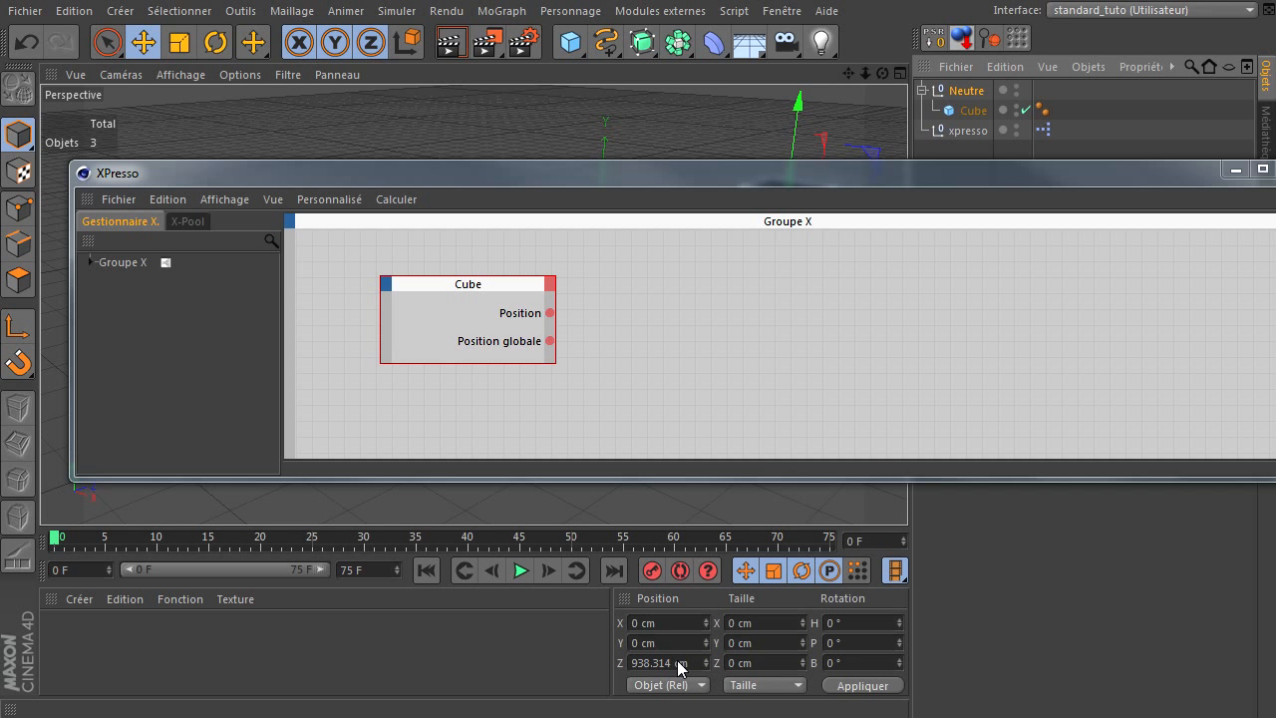
{"action": "left_click_drag", "start_coordinate": [768, 183], "coordinate": [734, 436]}
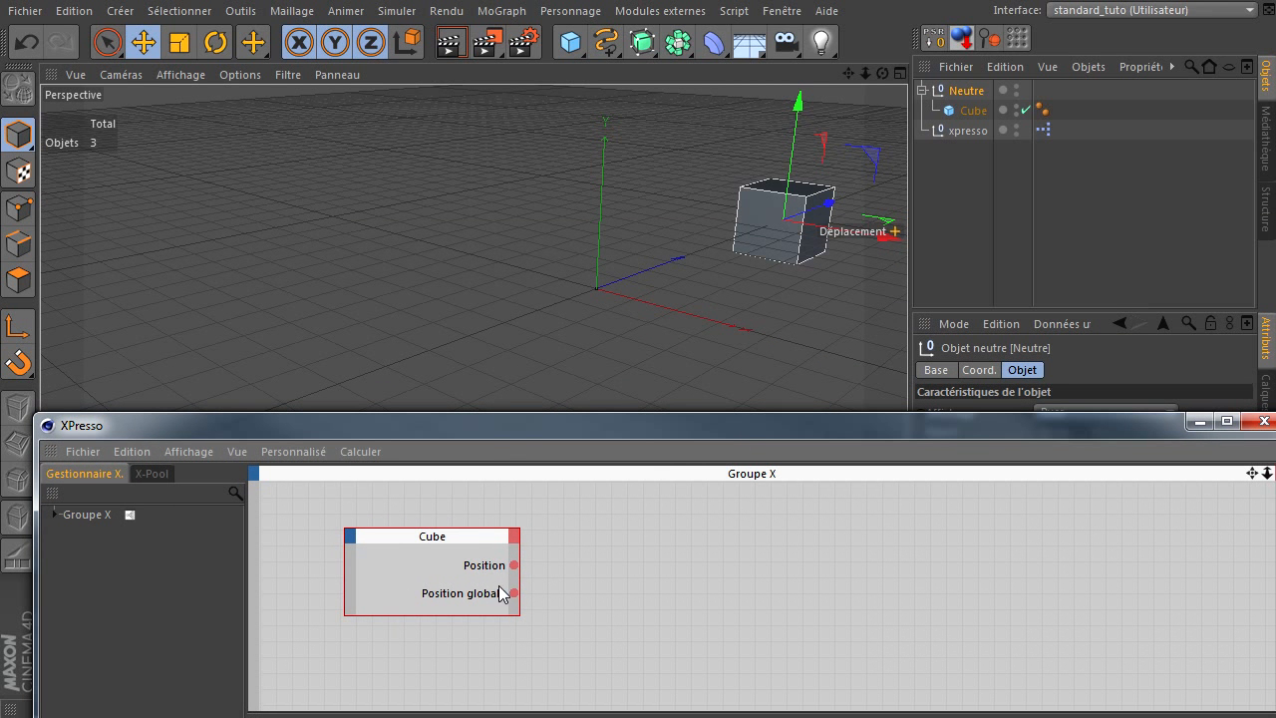
{"action": "left_click", "coordinate": [960, 89]}
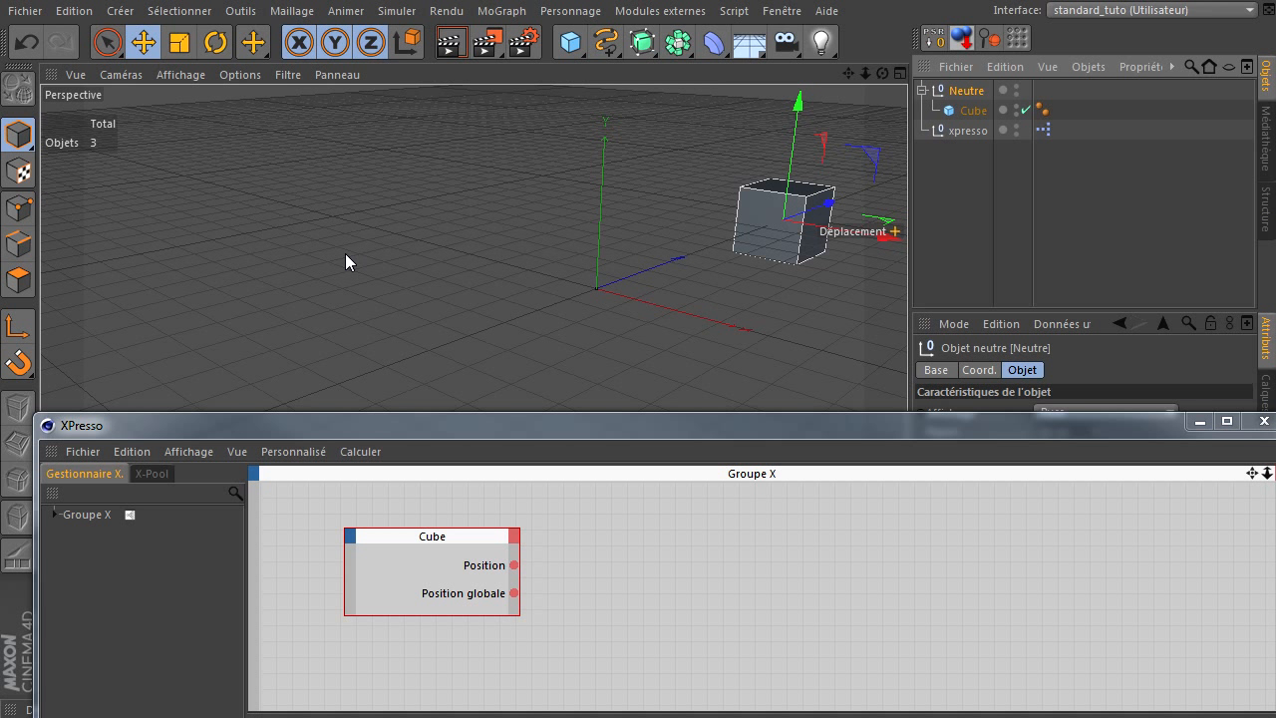
Delete the Cube node from the XPresso graph and the Neutre hierarchy from the scene
{"action": "left_click", "coordinate": [423, 549]}
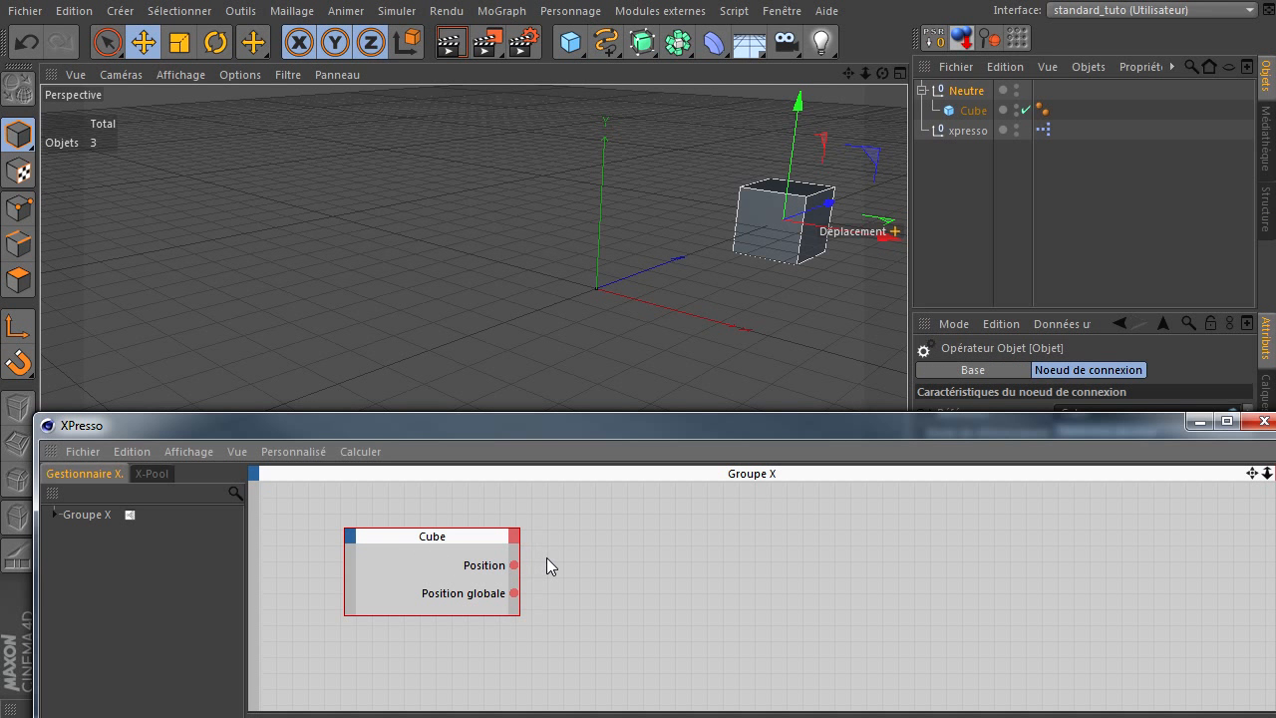
{"action": "key", "text": "Delete"}
{"action": "key", "text": "Delete"}
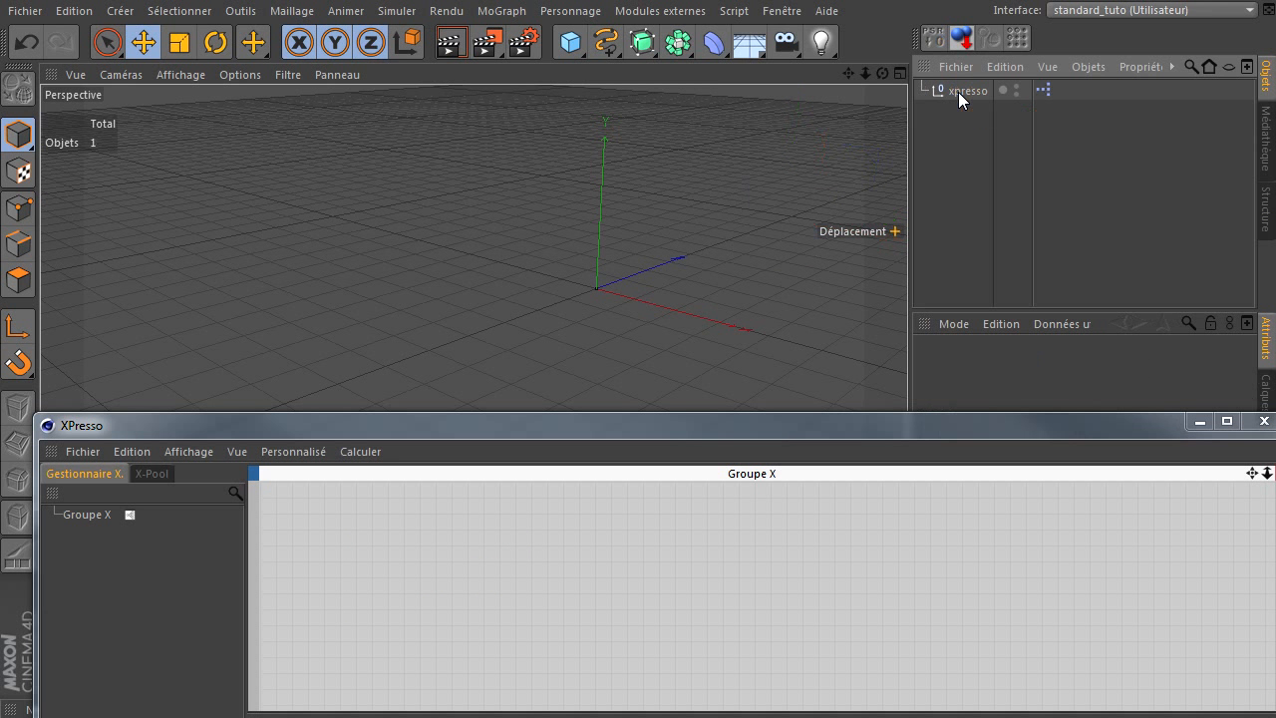
Raise the XPresso editor window and extend it downward to enlarge the graph area
{"action": "left_click_drag", "start_coordinate": [680, 427], "coordinate": [656, 136]}
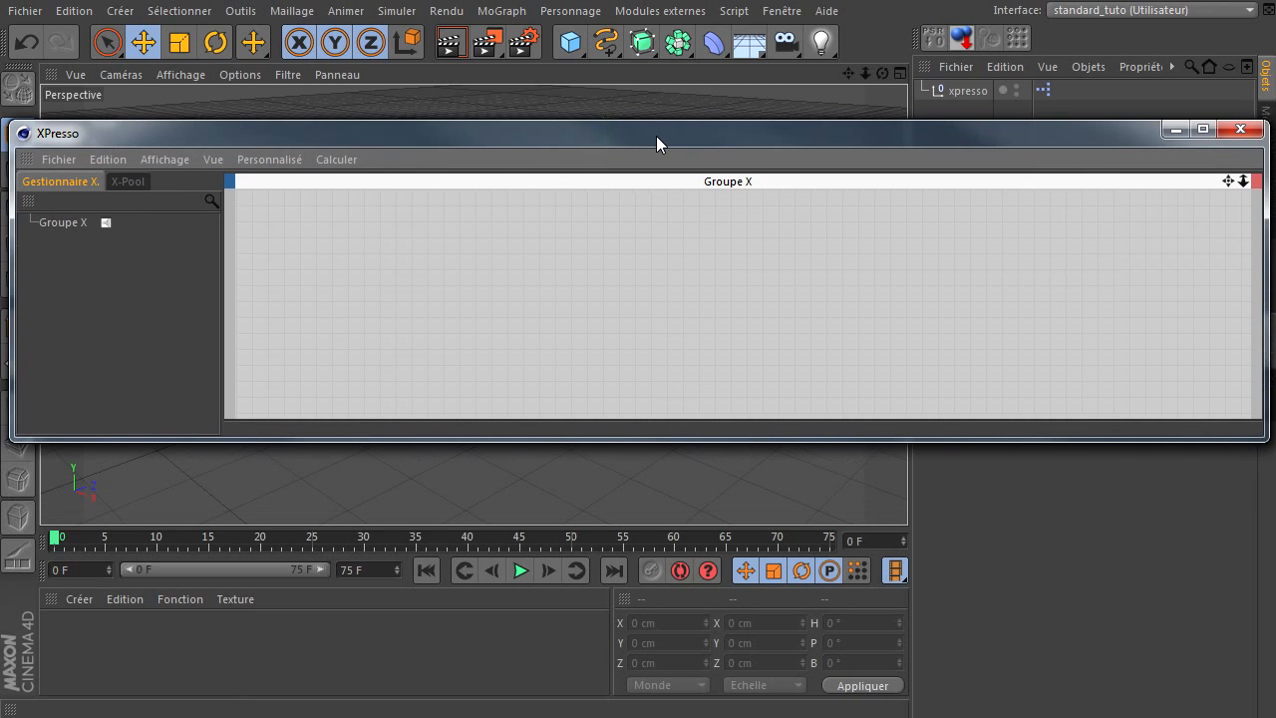
{"action": "left_click_drag", "start_coordinate": [564, 441], "coordinate": [570, 658]}
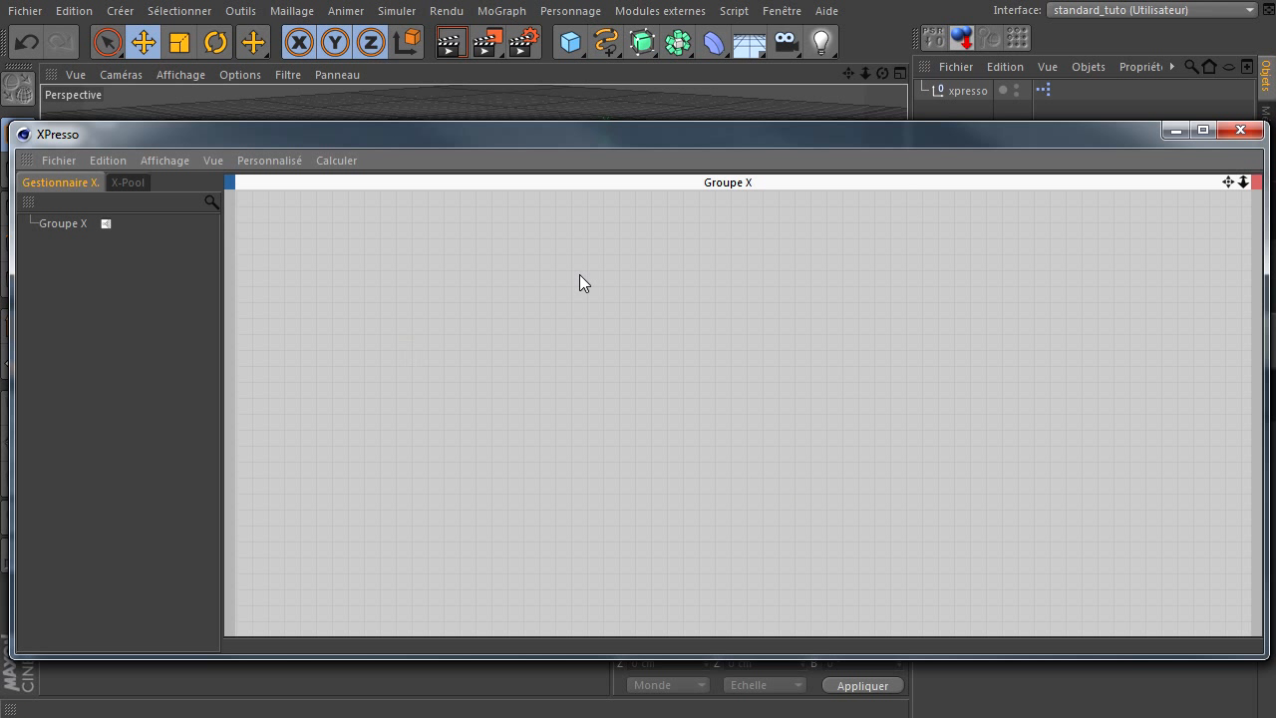
Browse the XPresso operator categories in the X-Pool, including Calculer, Logique and Généralités, extending the window upward to show the full Généralités list
{"action": "left_click", "coordinate": [128, 183]}
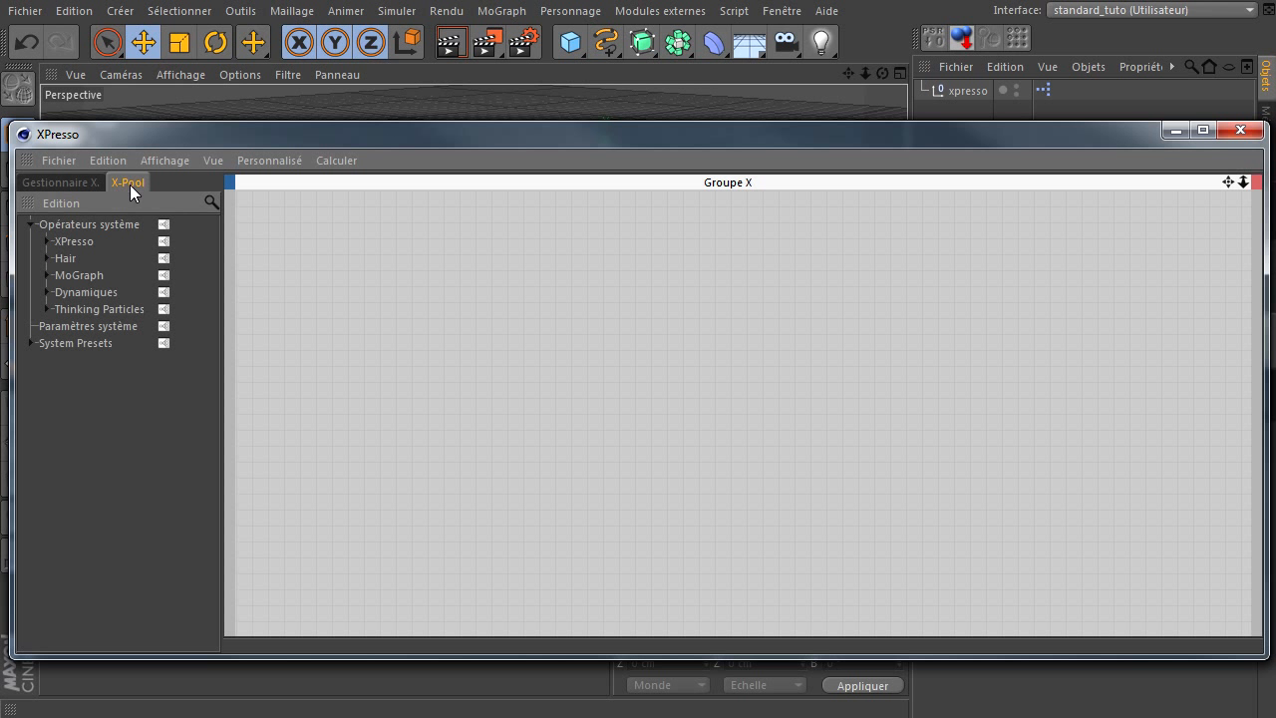
{"action": "left_click", "coordinate": [47, 242]}
{"action": "left_click", "coordinate": [62, 292]}
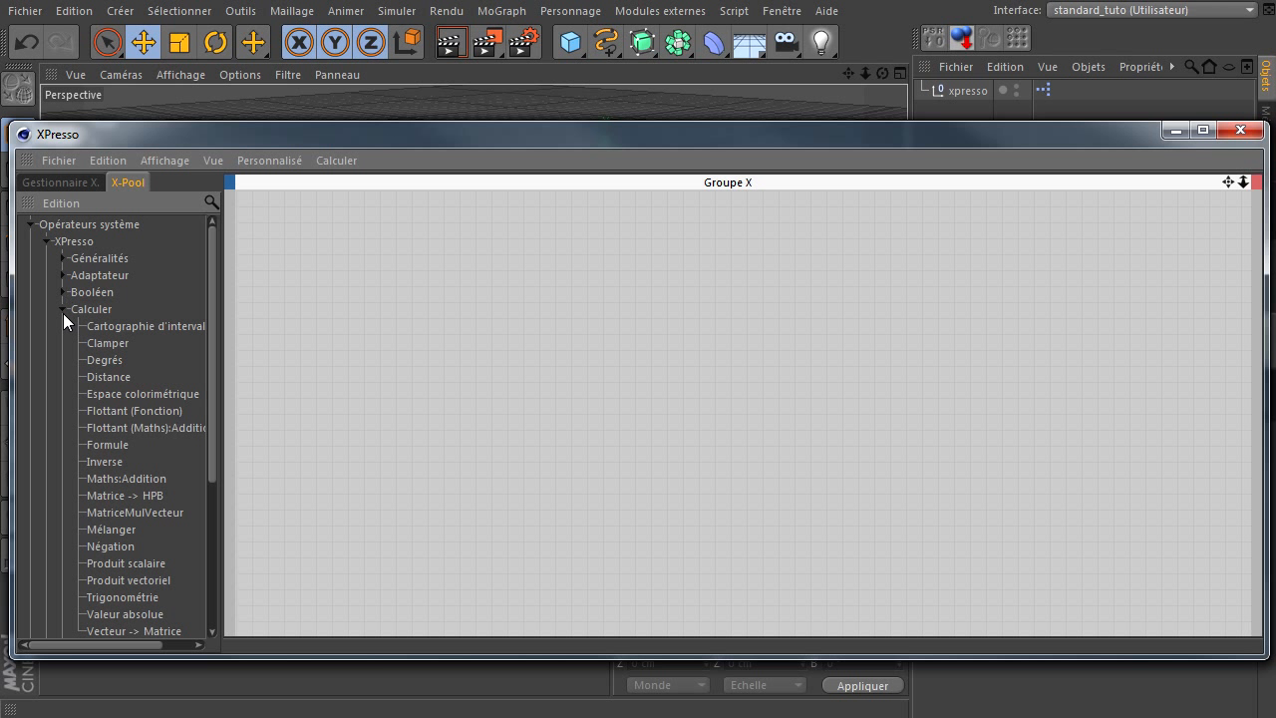
{"action": "left_click", "coordinate": [62, 309]}
{"action": "left_click", "coordinate": [62, 342]}
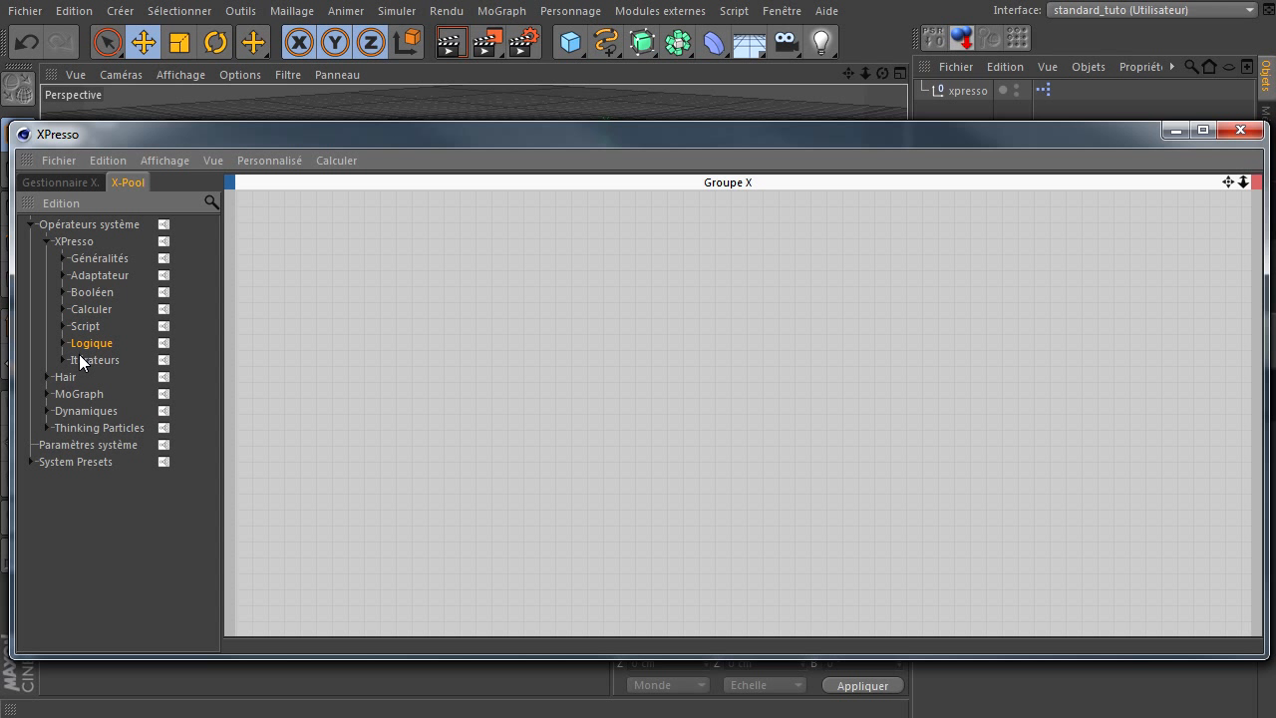
{"action": "left_click", "coordinate": [62, 258]}
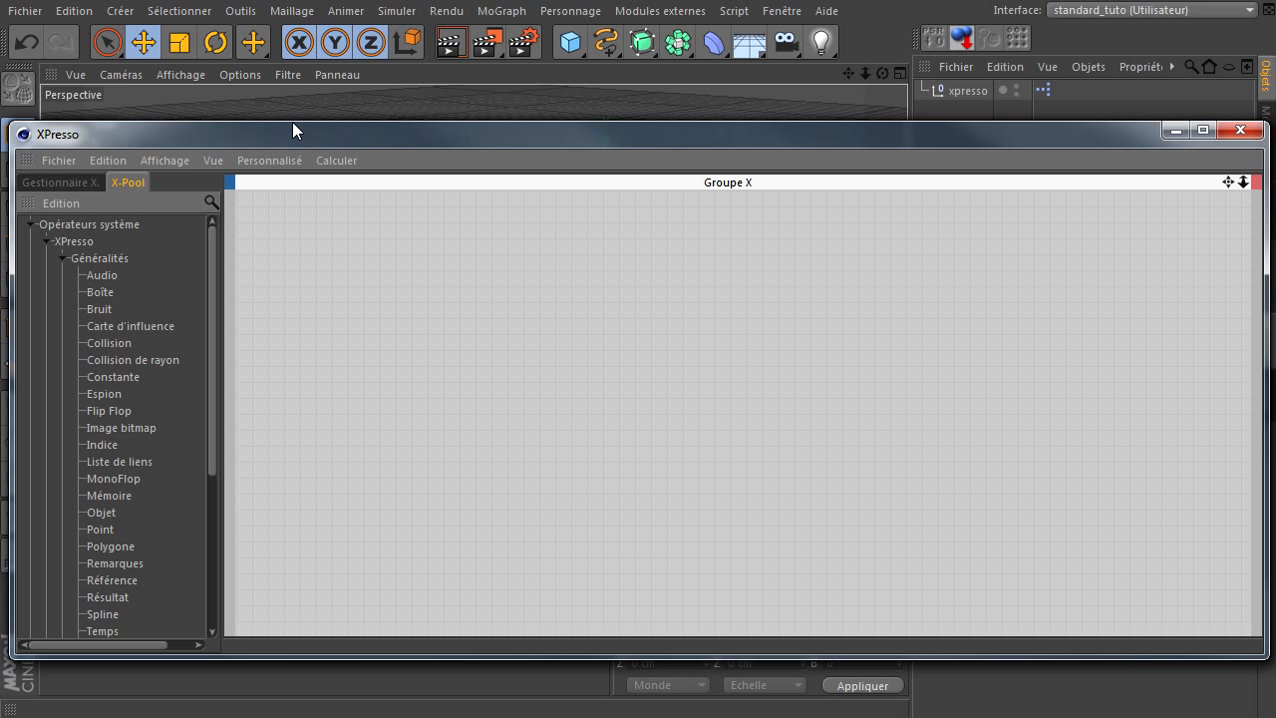
{"action": "left_click_drag", "start_coordinate": [292, 123], "coordinate": [303, 57]}
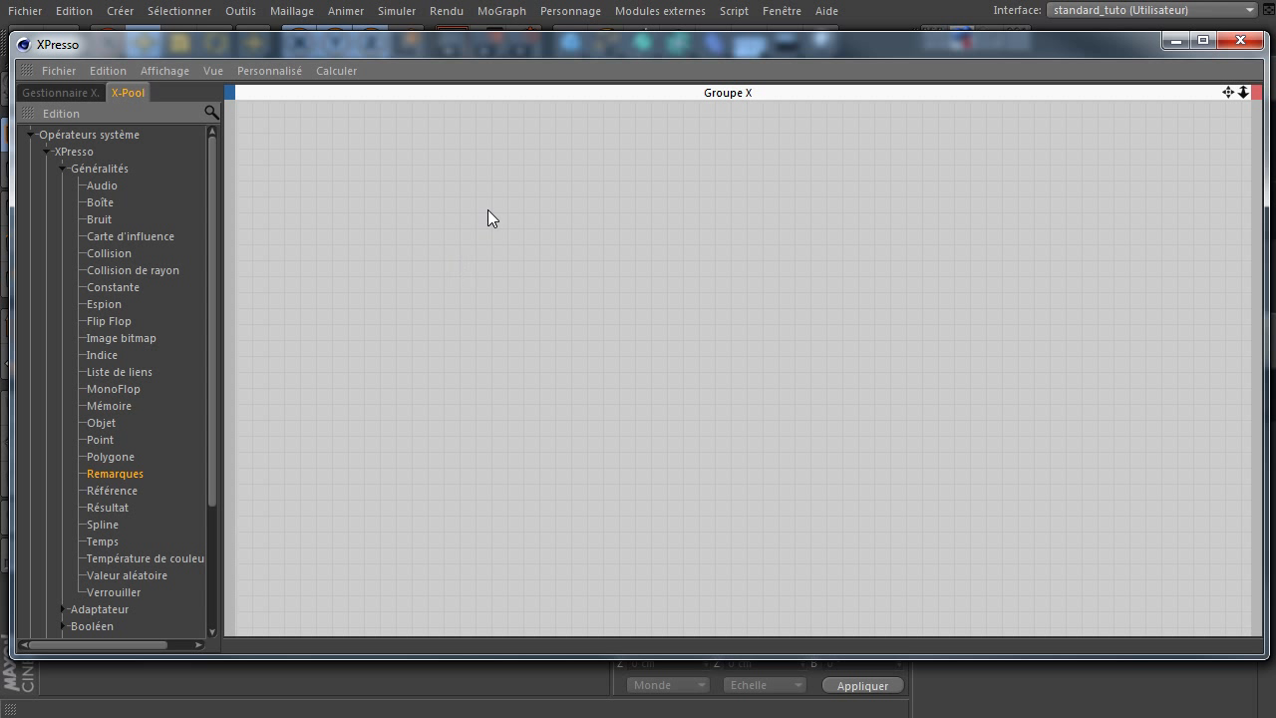
Add a Remarques node to the XPresso graph, widen it into a large box, and place it near the graph's upper middle
{"action": "left_click_drag", "start_coordinate": [461, 262], "coordinate": [456, 187]}
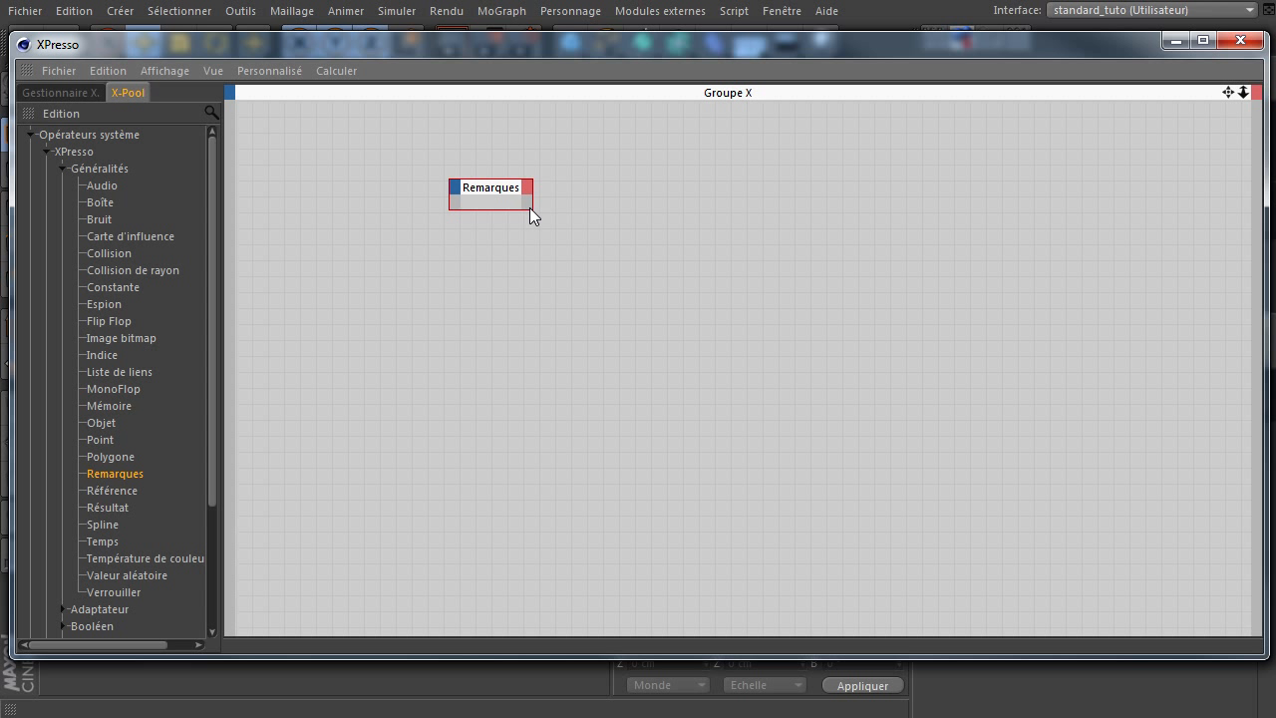
{"action": "left_click_drag", "start_coordinate": [530, 207], "coordinate": [913, 257]}
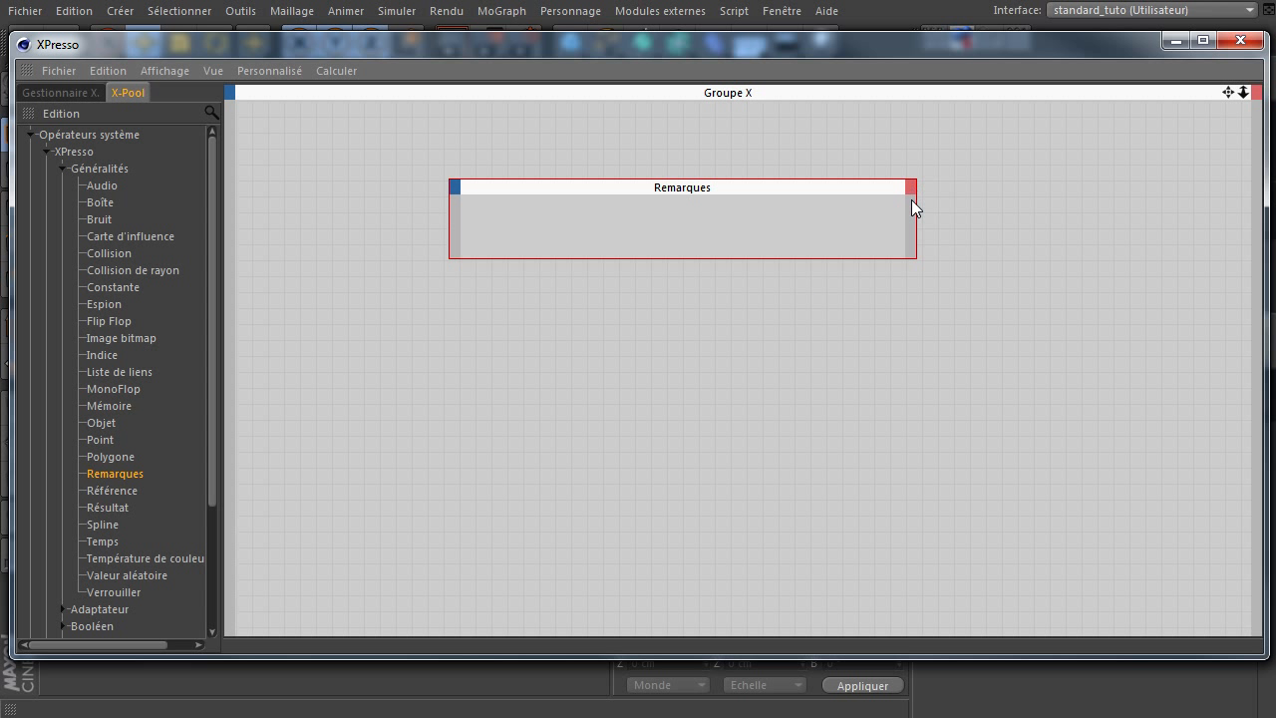
{"action": "left_click_drag", "start_coordinate": [788, 186], "coordinate": [833, 142]}
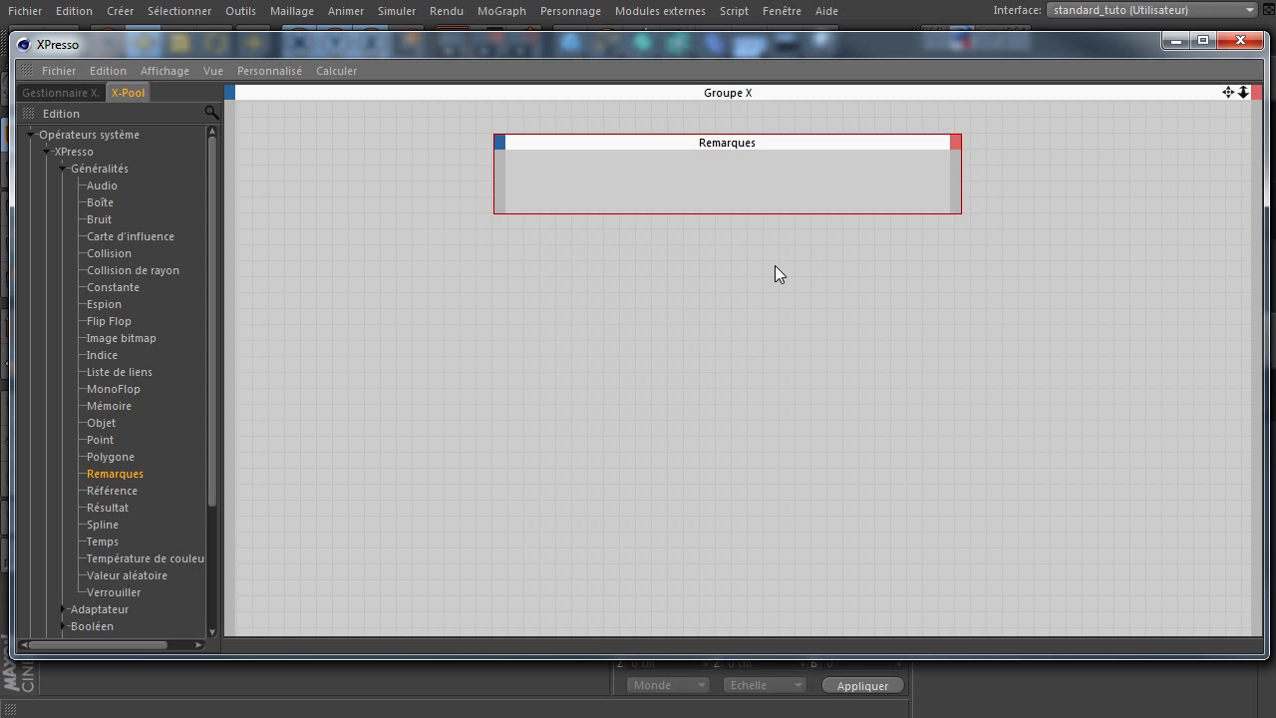
Set the Remarques node's comment text to "xpresso tutoriel", uncovering its attributes and bringing the XPresso window back
{"action": "left_click_drag", "start_coordinate": [546, 656], "coordinate": [617, 570]}
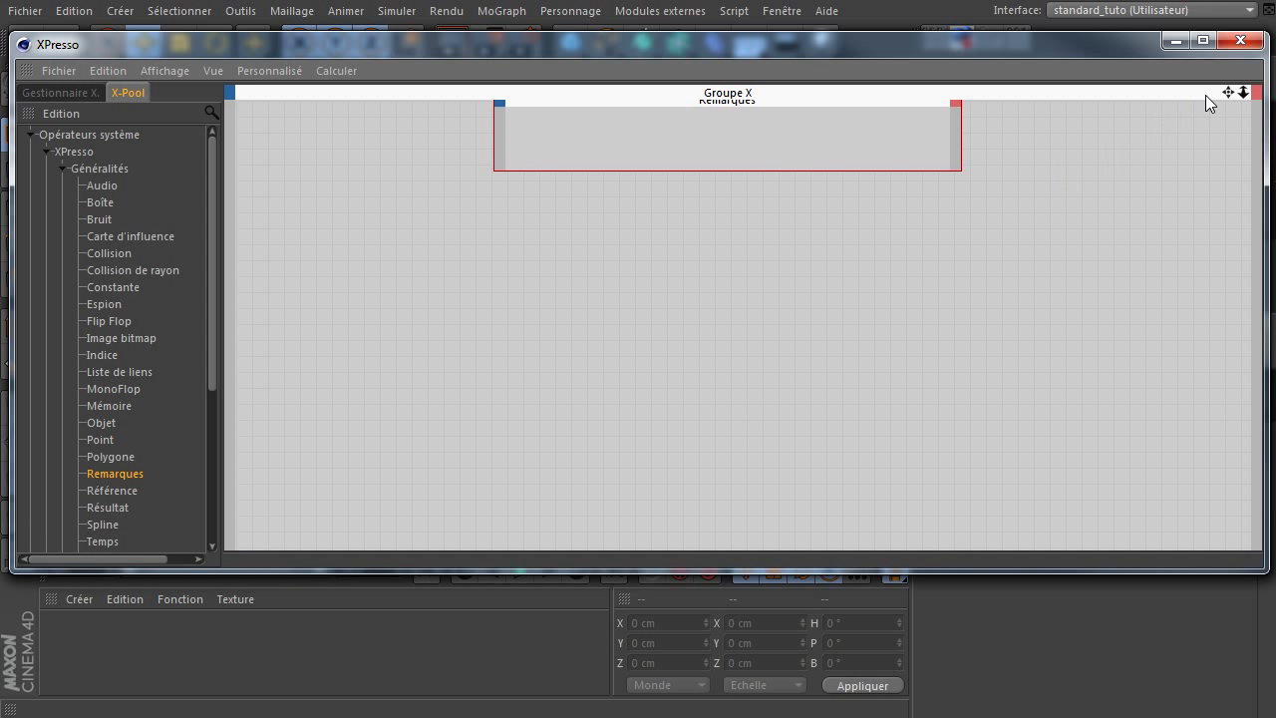
{"action": "key", "text": "h"}
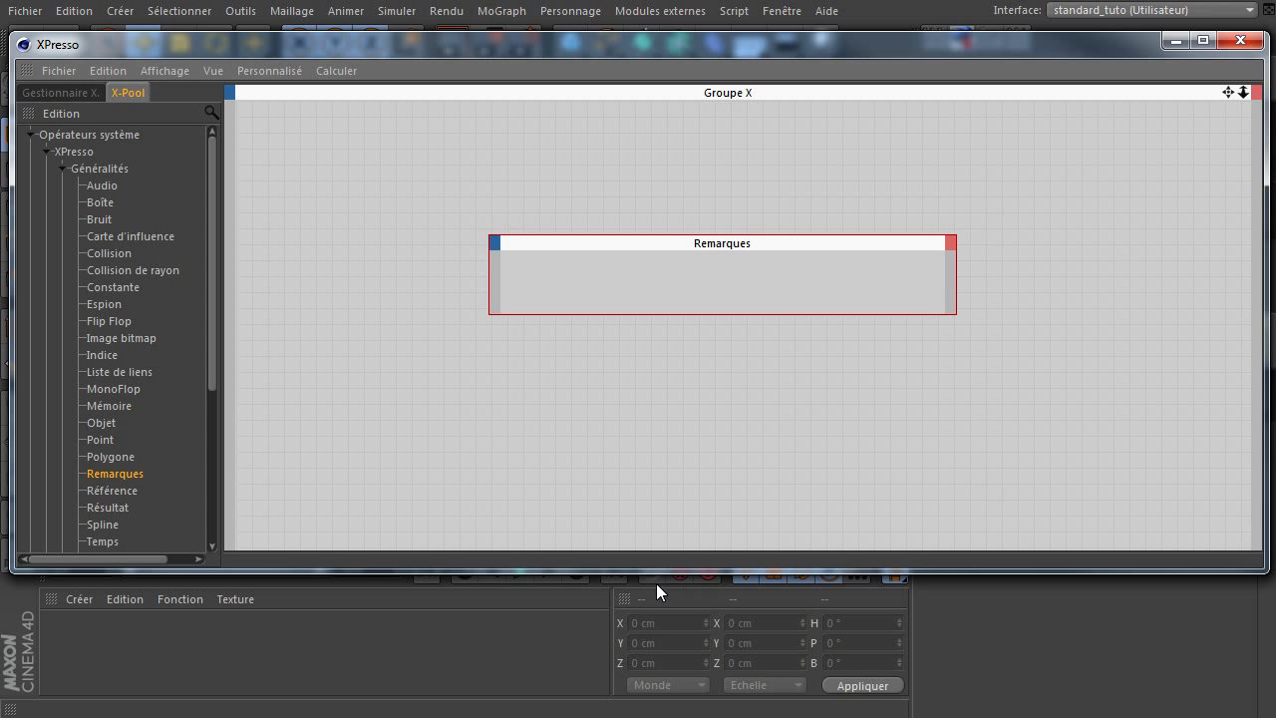
{"action": "left_click_drag", "start_coordinate": [647, 571], "coordinate": [656, 425]}
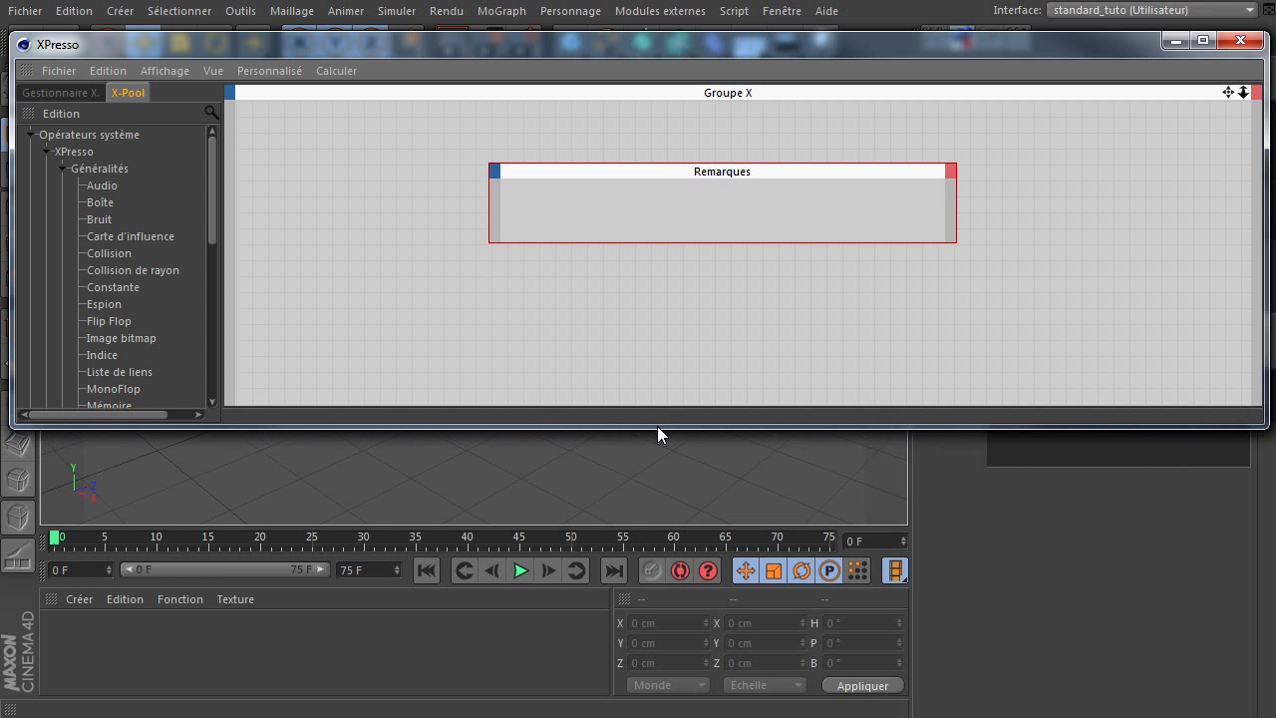
{"action": "left_click_drag", "start_coordinate": [797, 41], "coordinate": [436, 94]}
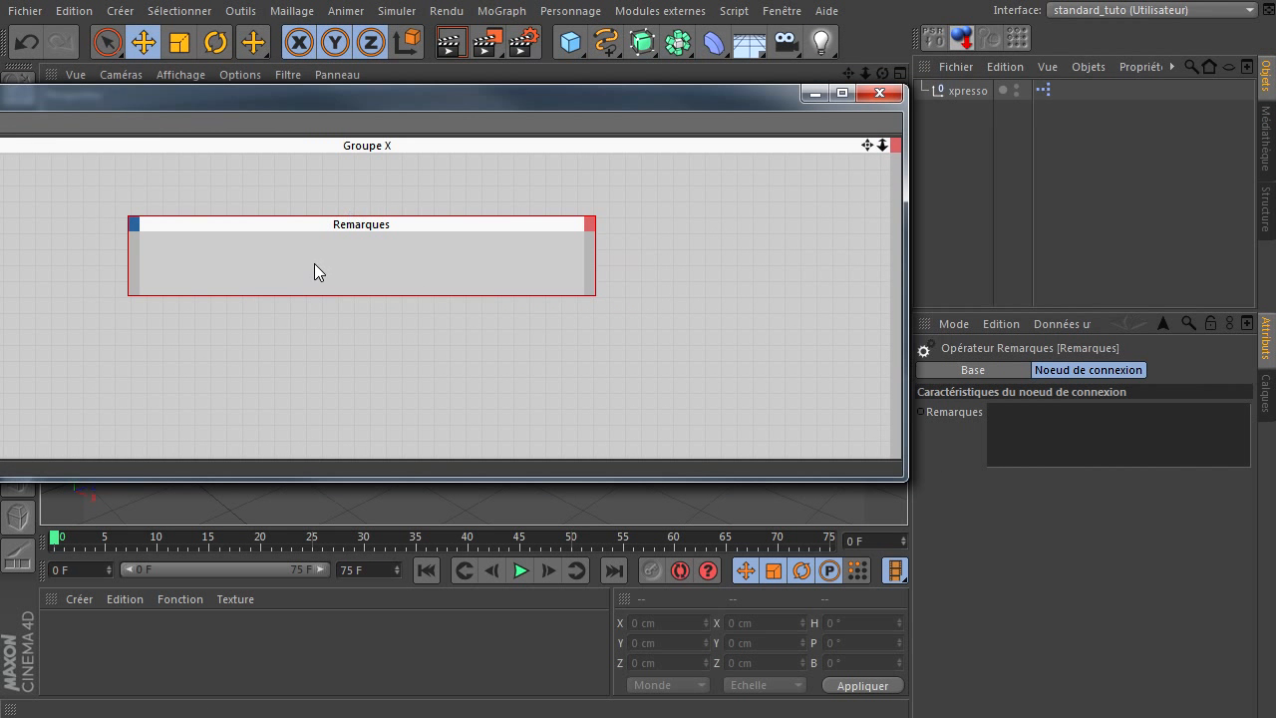
{"action": "left_click", "coordinate": [1073, 448]}
{"action": "type", "text": "xpresso tutoriel"}
{"action": "key", "text": "Return"}
{"action": "left_click", "coordinate": [755, 248]}
{"action": "left_click_drag", "start_coordinate": [465, 98], "coordinate": [811, 92]}
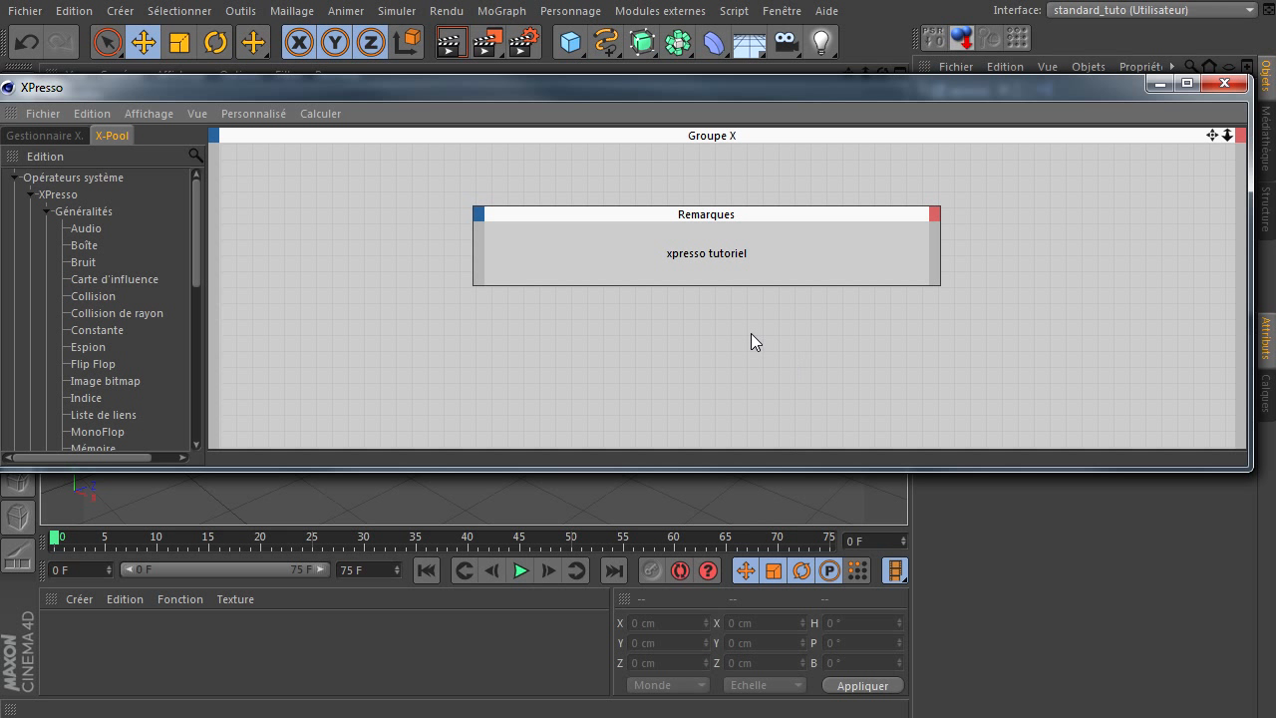
Move the Remarques node to the graph's upper left and place a duplicate of it below
{"action": "left_click_drag", "start_coordinate": [732, 215], "coordinate": [542, 182]}
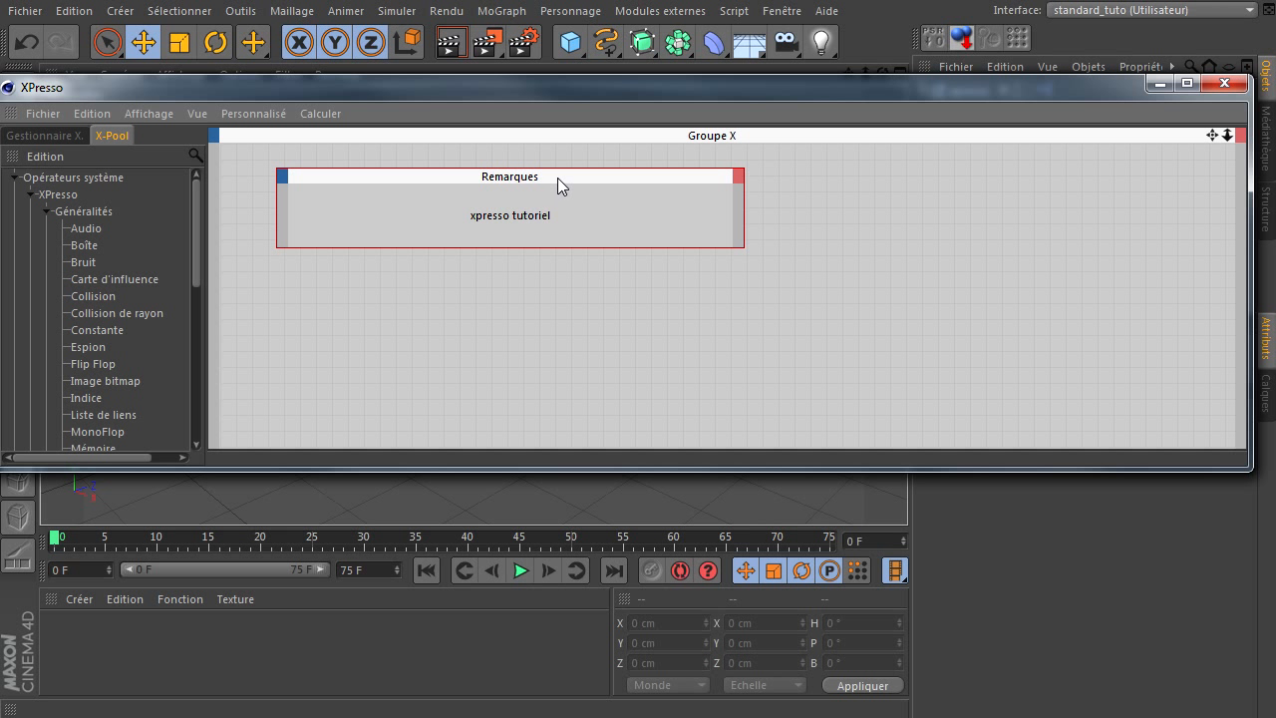
{"action": "left_click_drag", "start_coordinate": [556, 177], "coordinate": [688, 336], "text": "ctrl"}
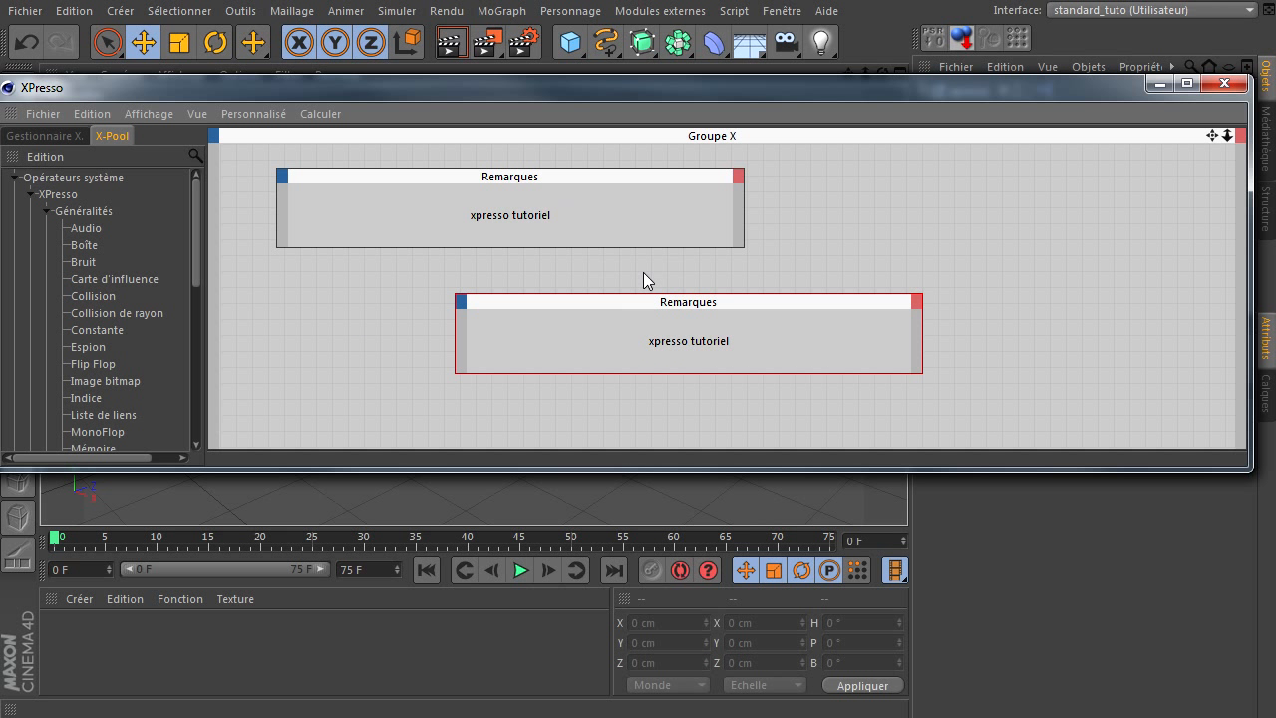
{"action": "left_click", "coordinate": [617, 206]}
Change the duplicated Remarques node's comment text to "blablabla" and bring the XPresso window back
{"action": "left_click", "coordinate": [658, 359]}
{"action": "left_click_drag", "start_coordinate": [1055, 101], "coordinate": [719, 119]}
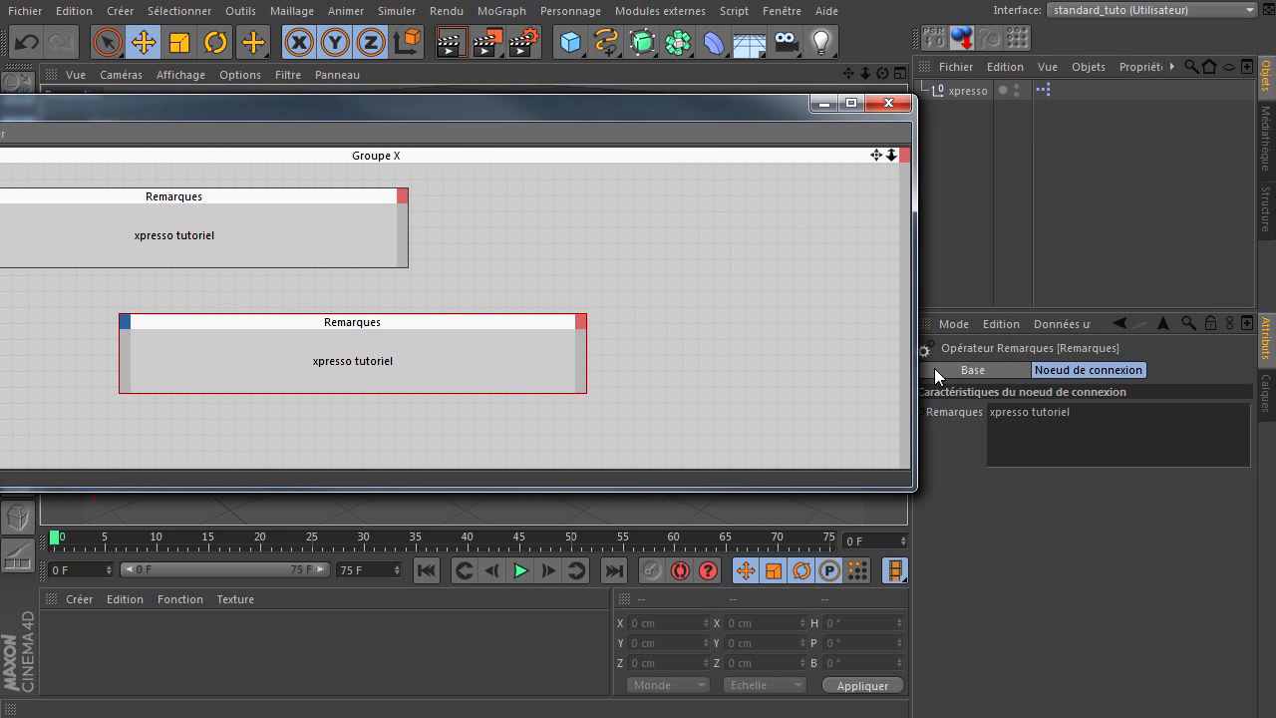
{"action": "left_click", "coordinate": [1095, 417]}
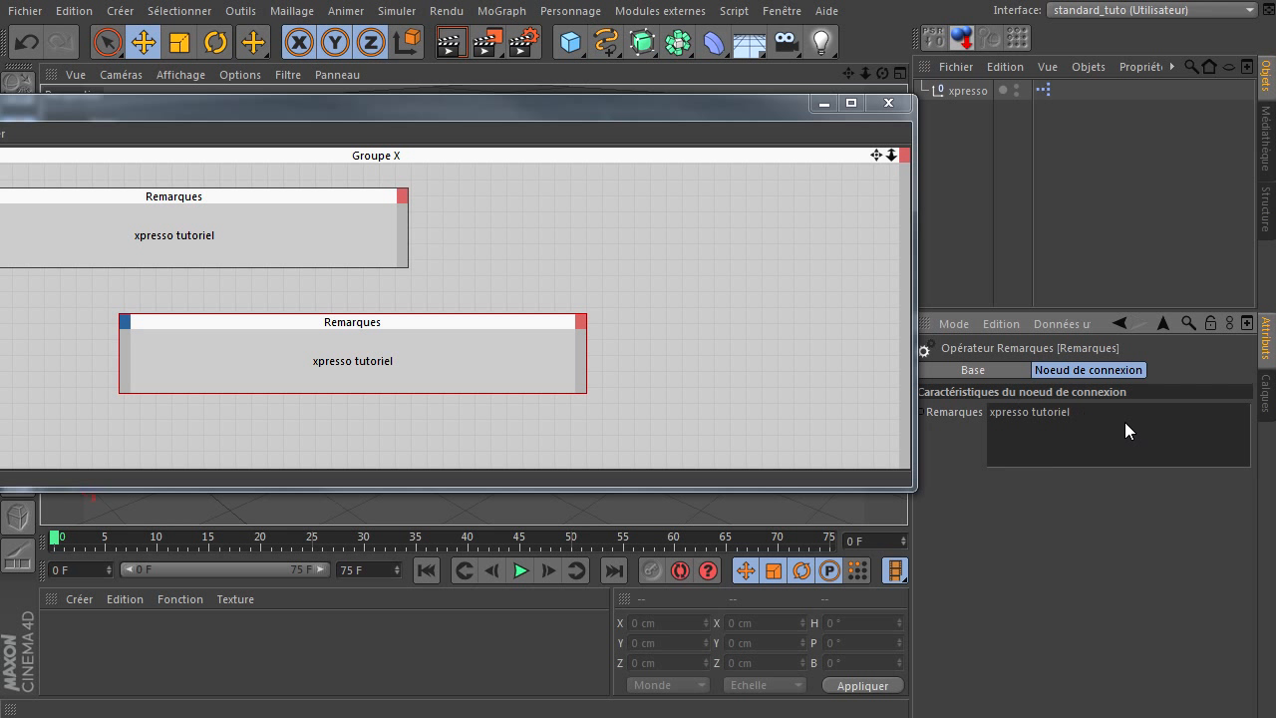
{"action": "left_click_drag", "start_coordinate": [1124, 421], "coordinate": [737, 382]}
{"action": "type", "text": "blablabla"}
{"action": "key", "text": "Return"}
{"action": "left_click", "coordinate": [597, 419]}
{"action": "left_click_drag", "start_coordinate": [319, 112], "coordinate": [670, 78]}
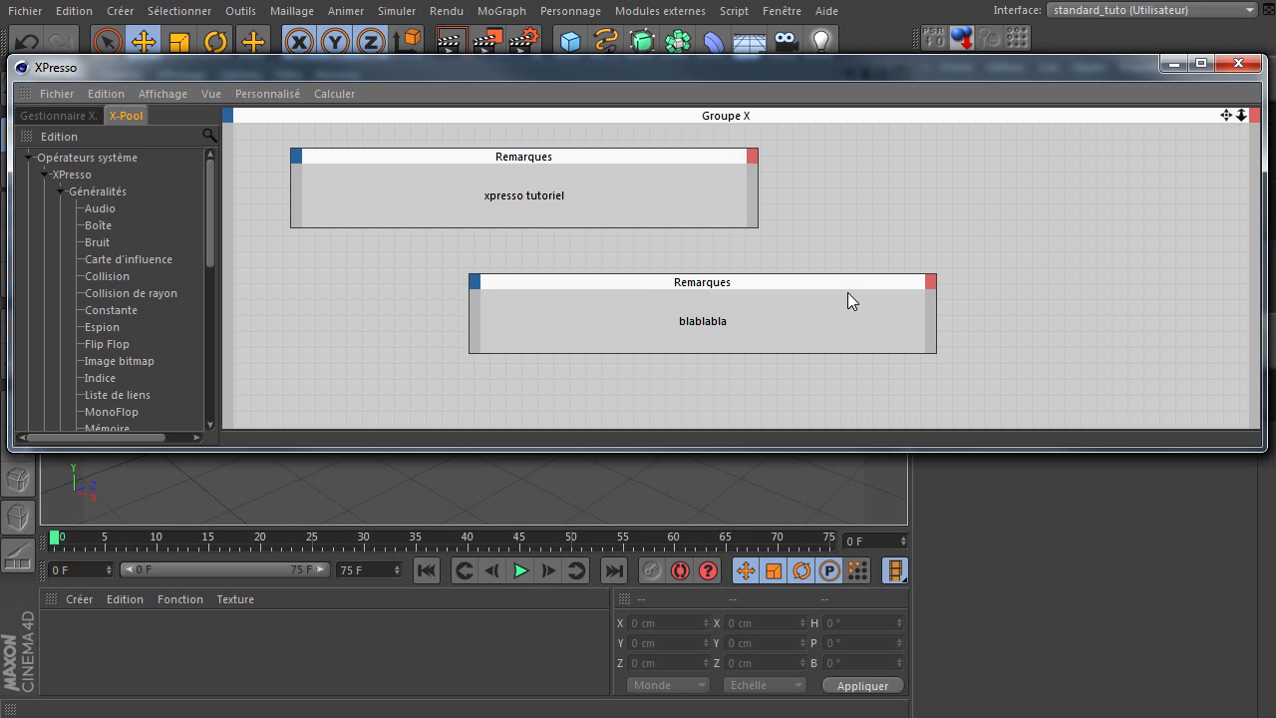
Delete both Remarques nodes from the XPresso graph
{"action": "left_click", "coordinate": [814, 307]}
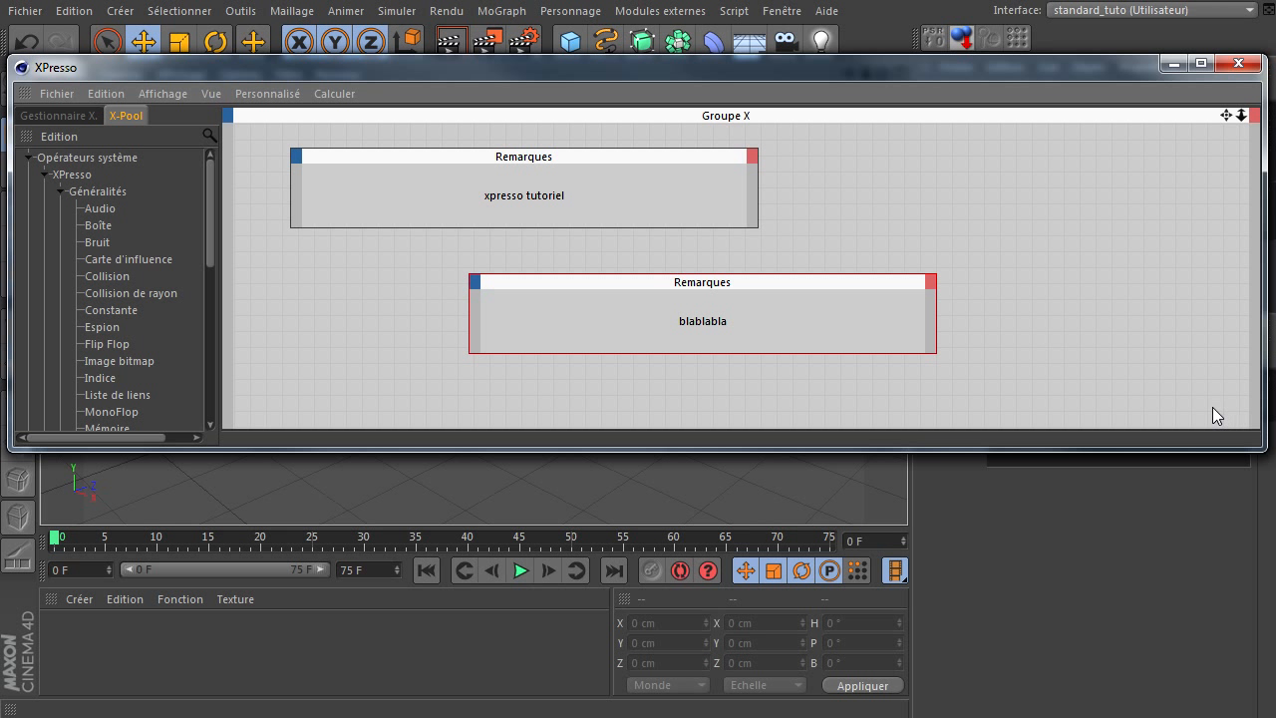
{"action": "key", "text": "Delete"}
{"action": "left_click_drag", "start_coordinate": [1003, 154], "coordinate": [261, 379]}
{"action": "key", "text": "Delete"}
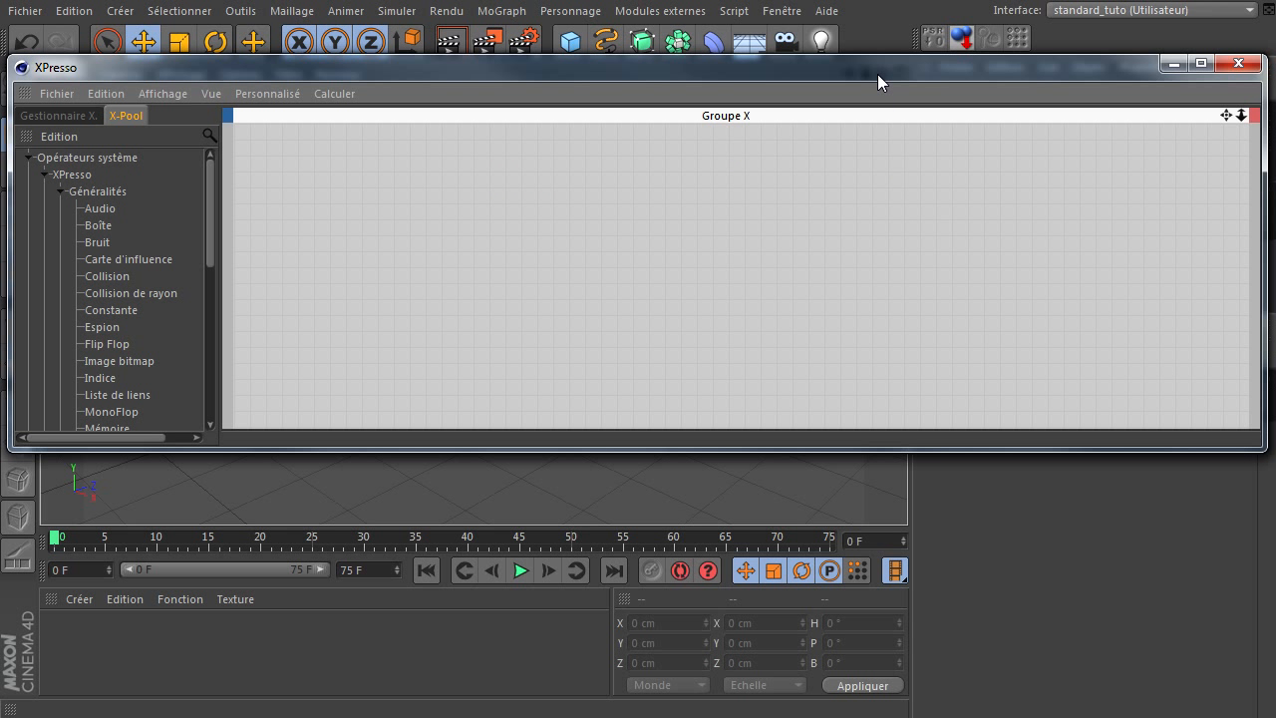
Enlarge the XPresso window and add a Constante node in the upper-left area of the graph
{"action": "left_click_drag", "start_coordinate": [877, 73], "coordinate": [869, 76]}
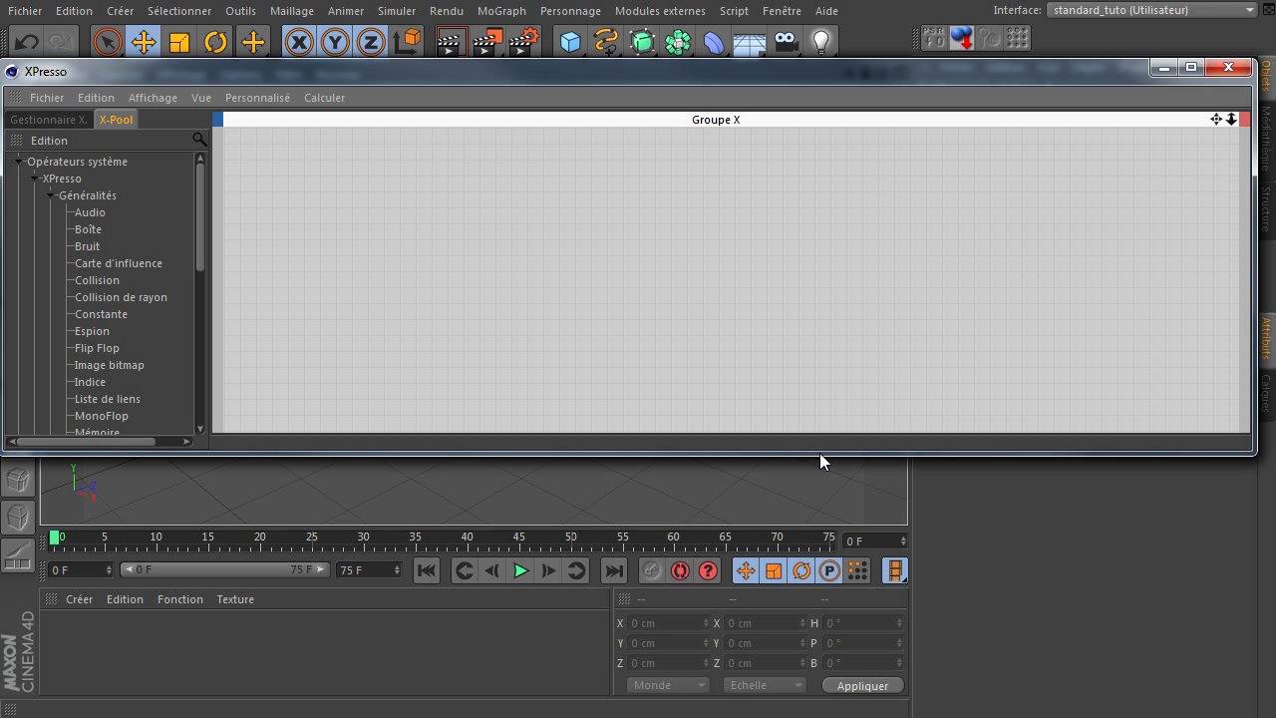
{"action": "left_click_drag", "start_coordinate": [822, 452], "coordinate": [842, 619]}
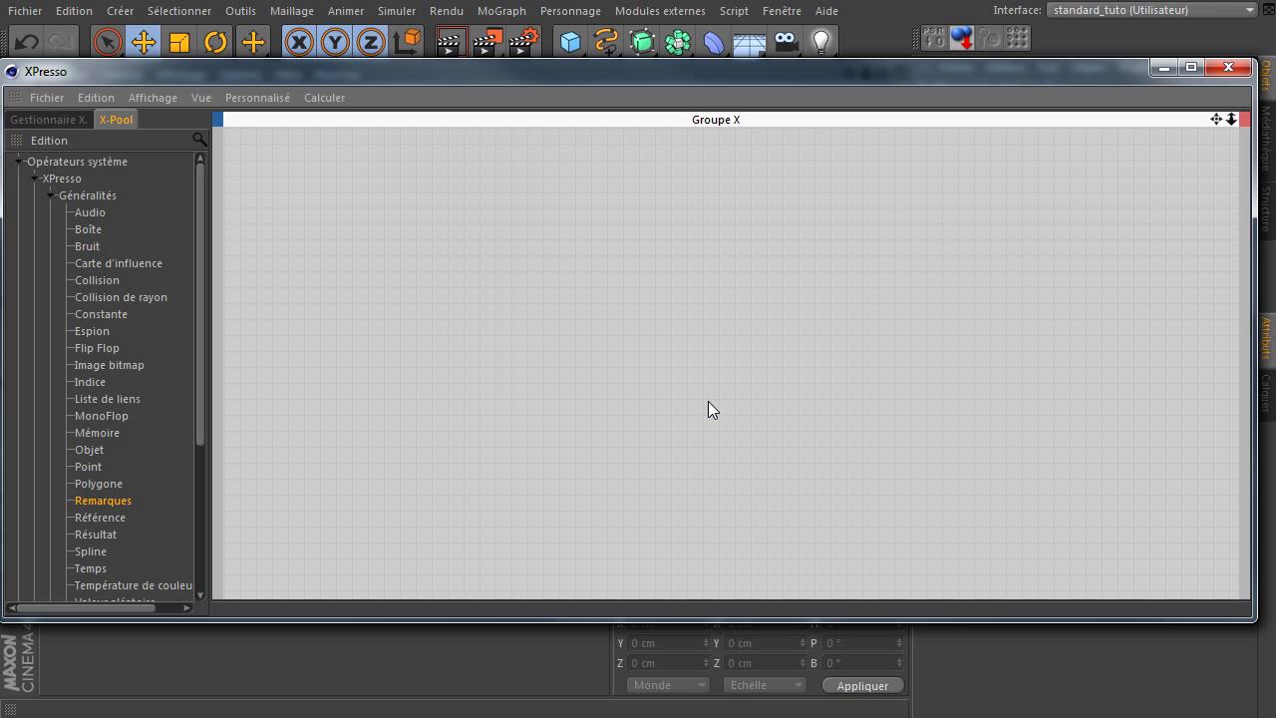
{"action": "left_click", "coordinate": [97, 315]}
{"action": "left_click_drag", "start_coordinate": [541, 278], "coordinate": [356, 196]}
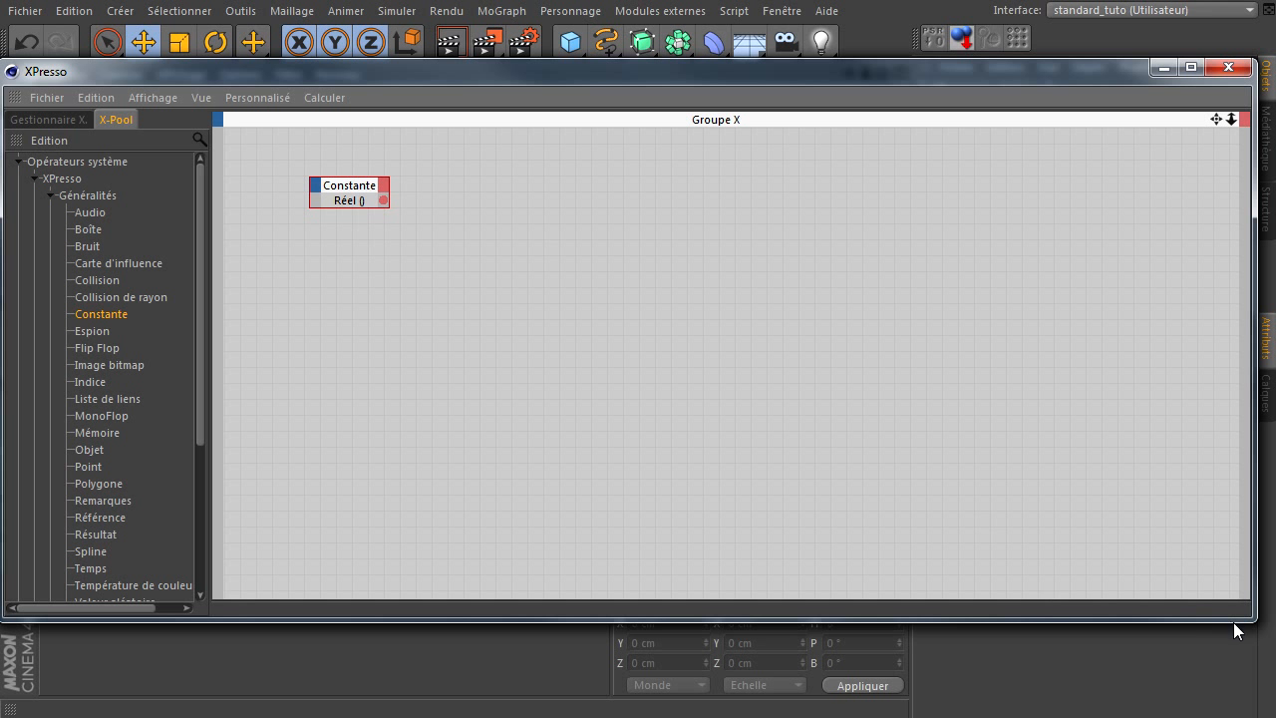
Uncover the Constante node's attributes and examine the choices for Type de donnée and Constante
{"action": "left_click_drag", "start_coordinate": [1252, 633], "coordinate": [1010, 439]}
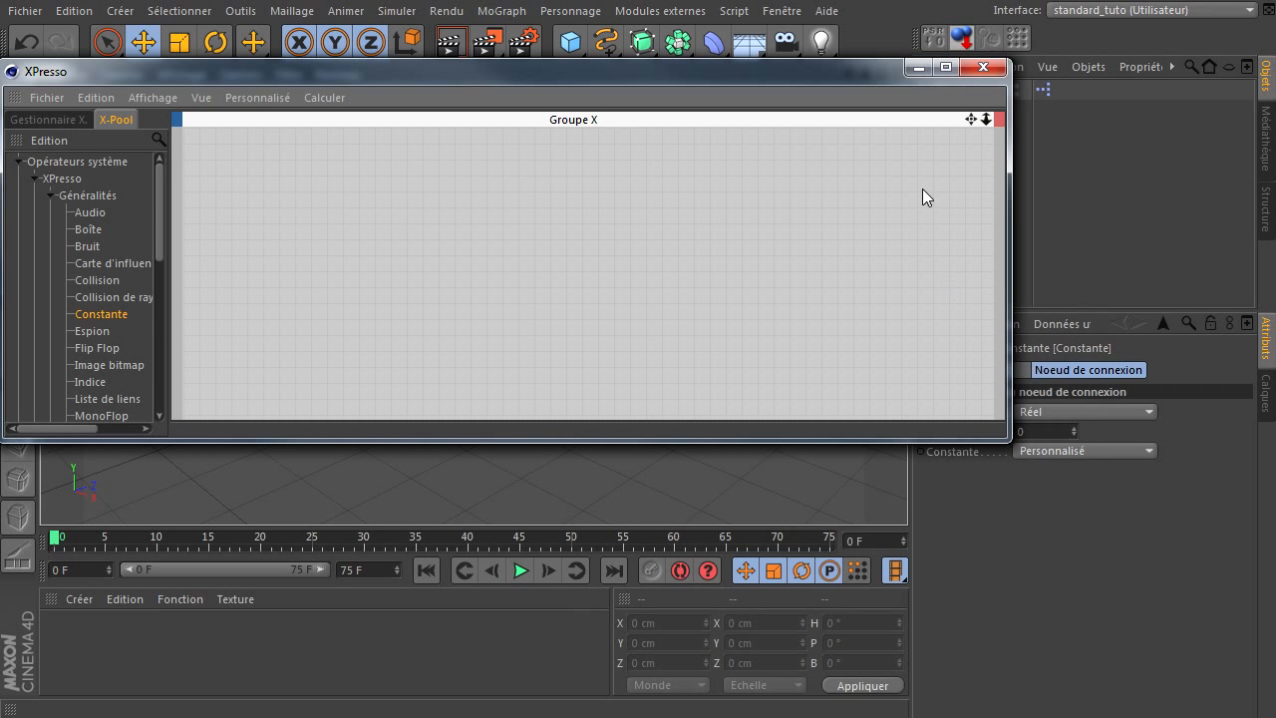
{"action": "left_click_drag", "start_coordinate": [969, 123], "coordinate": [1134, 277]}
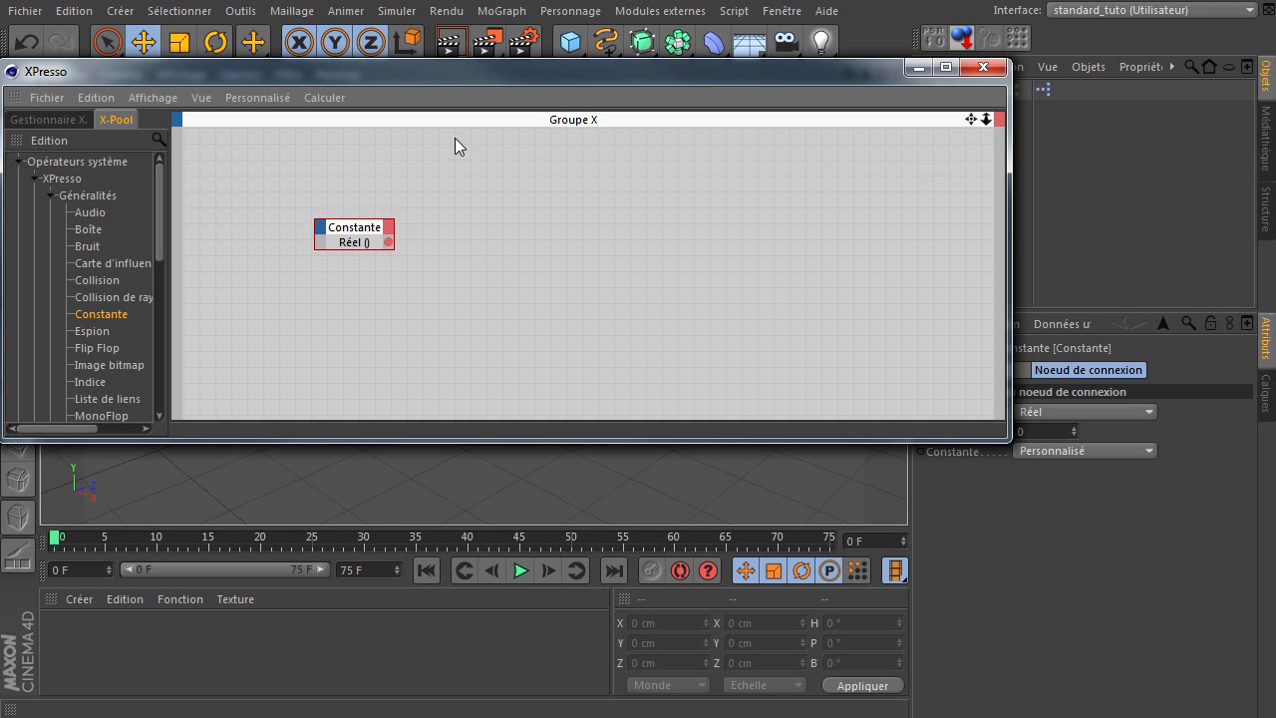
{"action": "left_click_drag", "start_coordinate": [424, 76], "coordinate": [308, 64]}
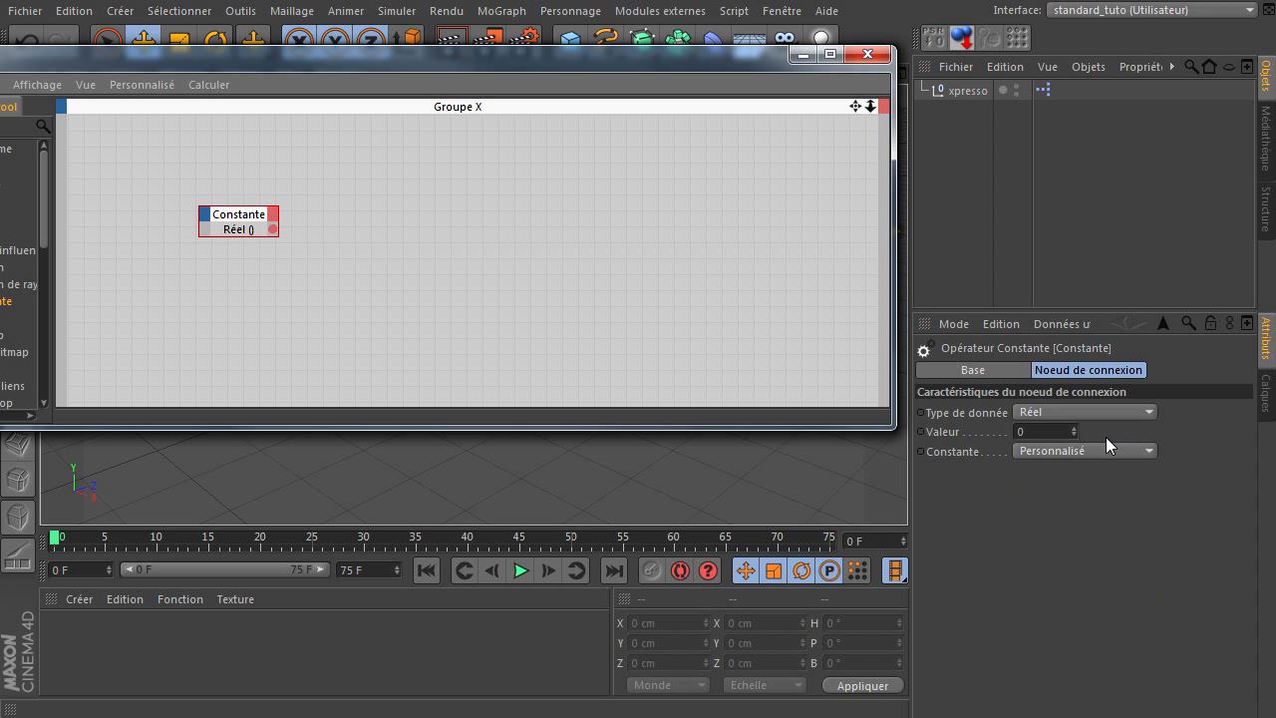
{"action": "left_click", "coordinate": [1082, 414]}
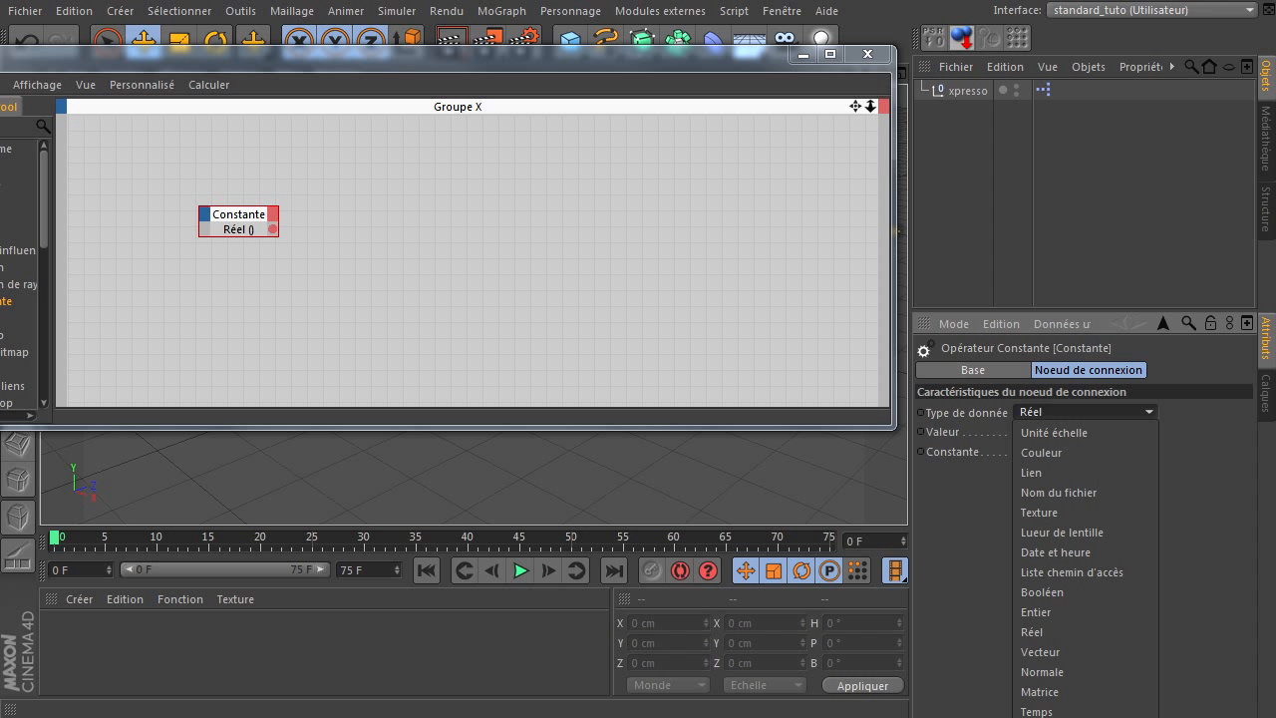
{"action": "key", "text": "Escape"}
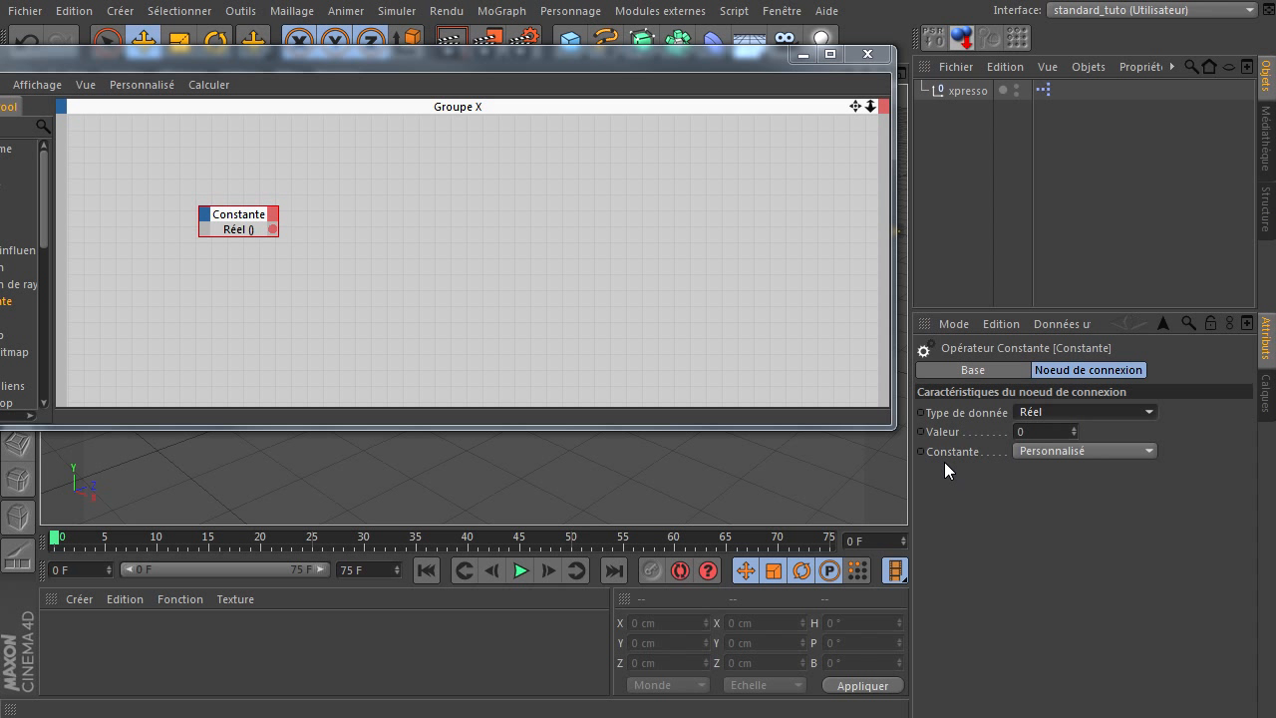
{"action": "left_click", "coordinate": [1071, 450]}
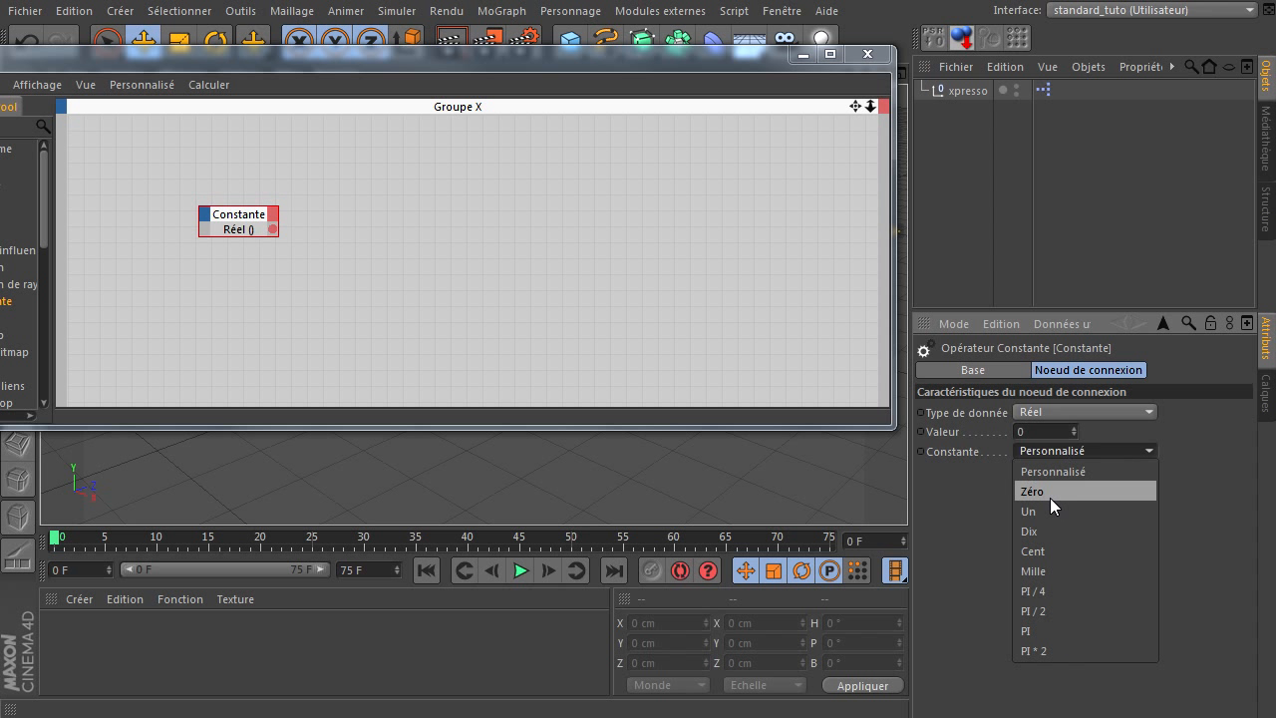
{"action": "left_click", "coordinate": [926, 554]}
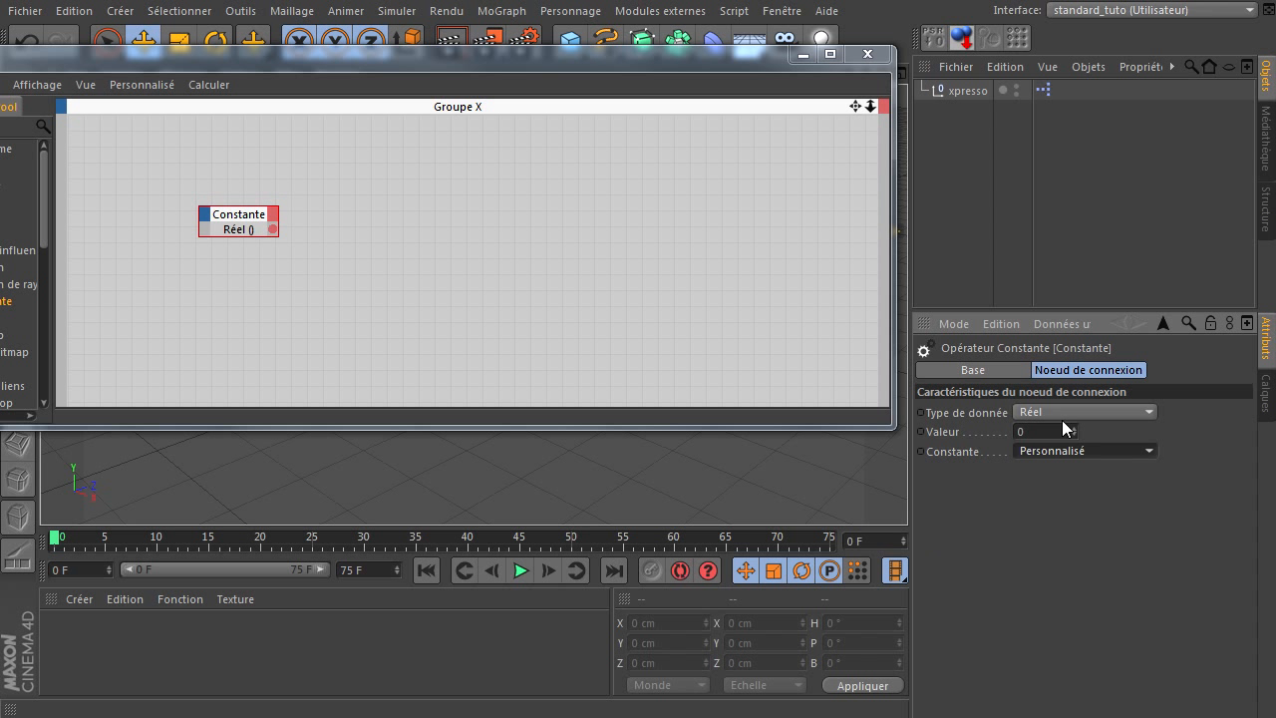
Set the Constante node's Valeur to 500 and enlarge the XPresso window
{"action": "left_click", "coordinate": [1051, 431]}
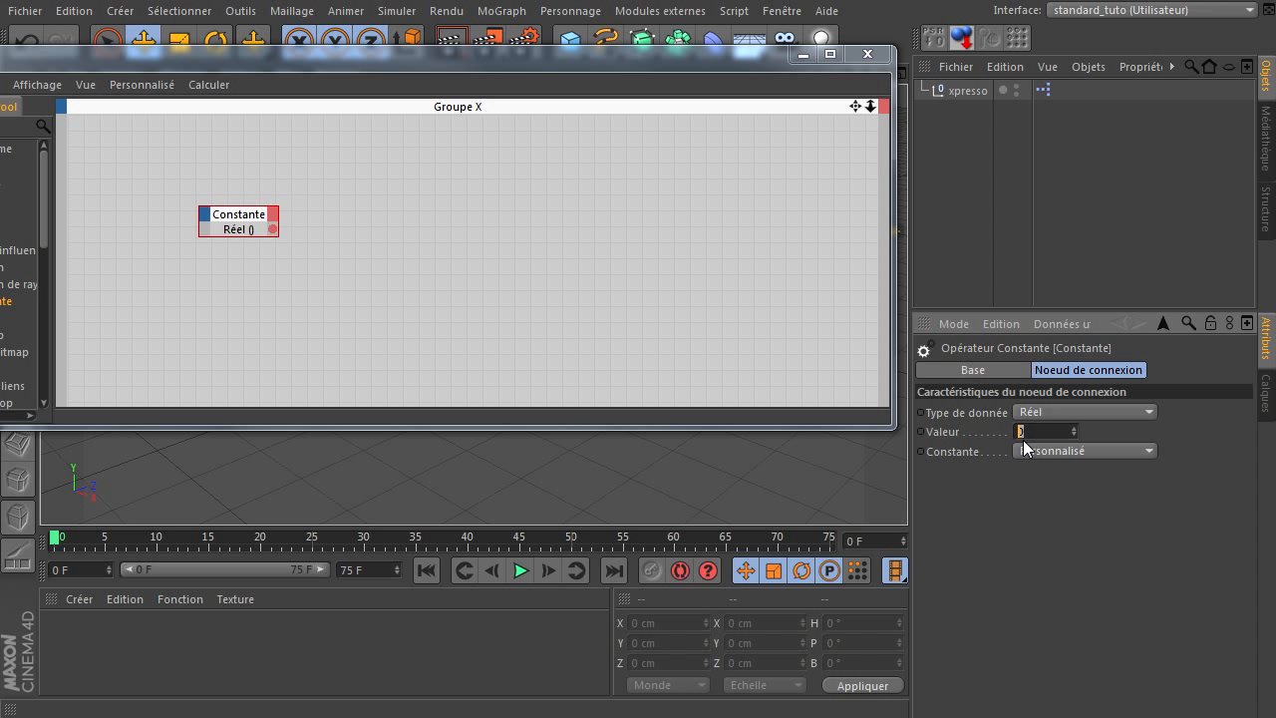
{"action": "left_click_drag", "start_coordinate": [635, 67], "coordinate": [928, 100]}
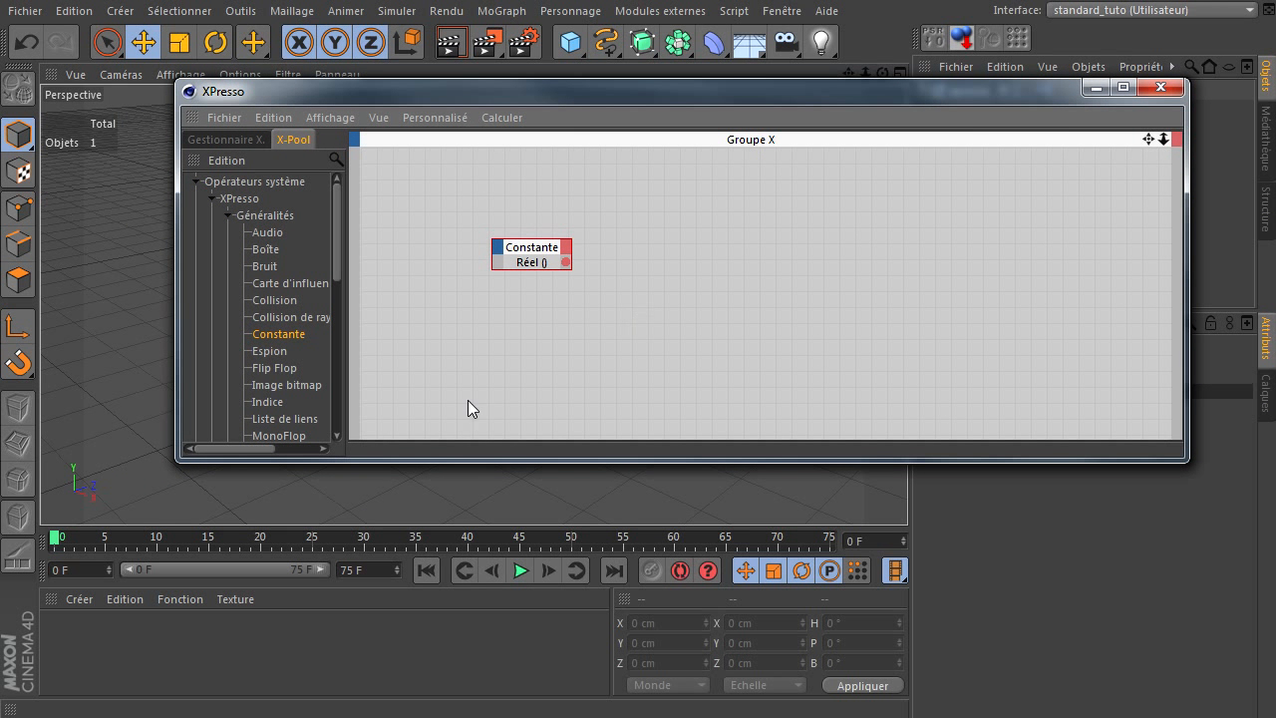
{"action": "left_click_drag", "start_coordinate": [178, 461], "coordinate": [22, 588]}
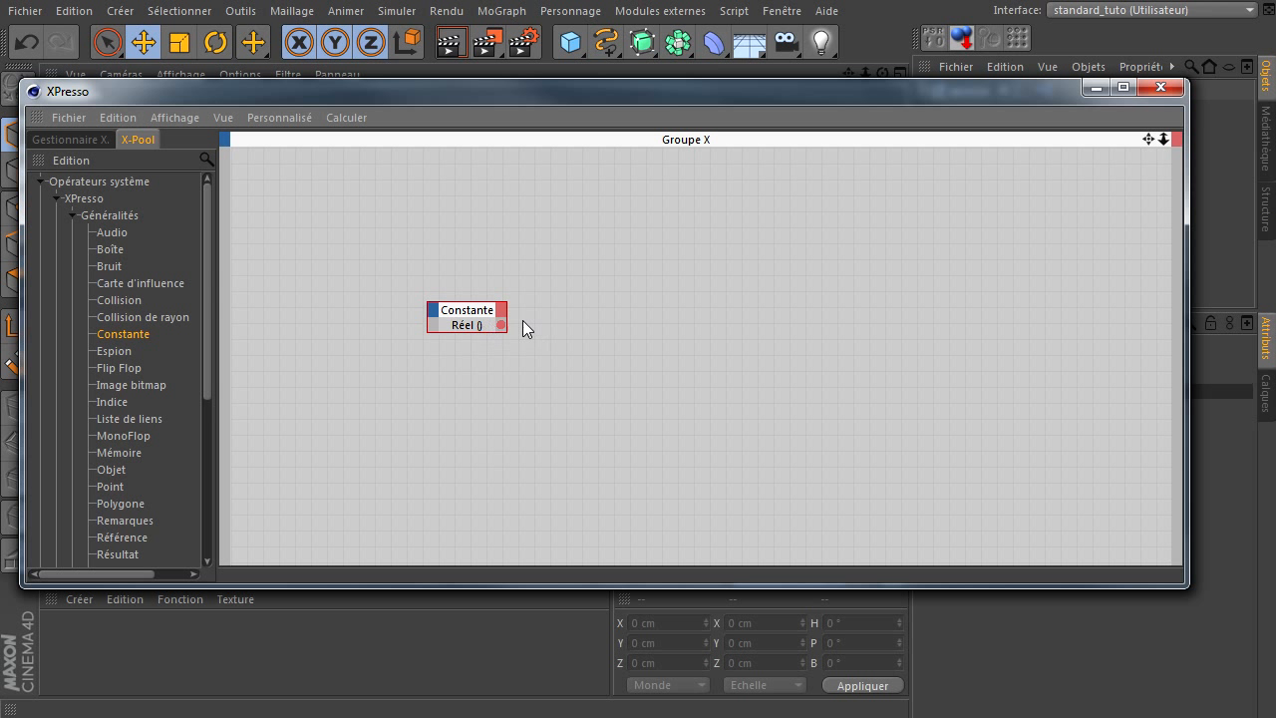
{"action": "left_click_drag", "start_coordinate": [577, 94], "coordinate": [604, 541]}
{"action": "type", "text": "500"}
{"action": "left_click_drag", "start_coordinate": [823, 536], "coordinate": [808, 128]}
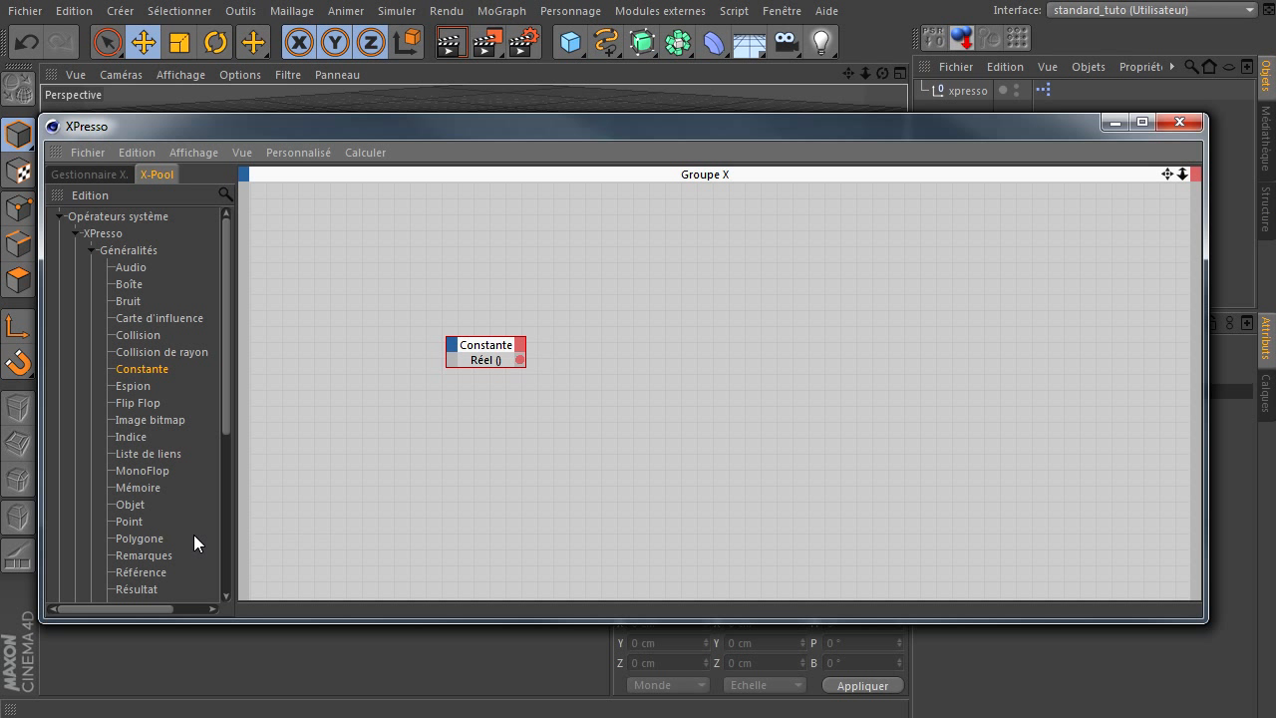
Add a Résultat node and connect its input to the Constante node's Réel output
{"action": "left_click_drag", "start_coordinate": [227, 419], "coordinate": [230, 479]}
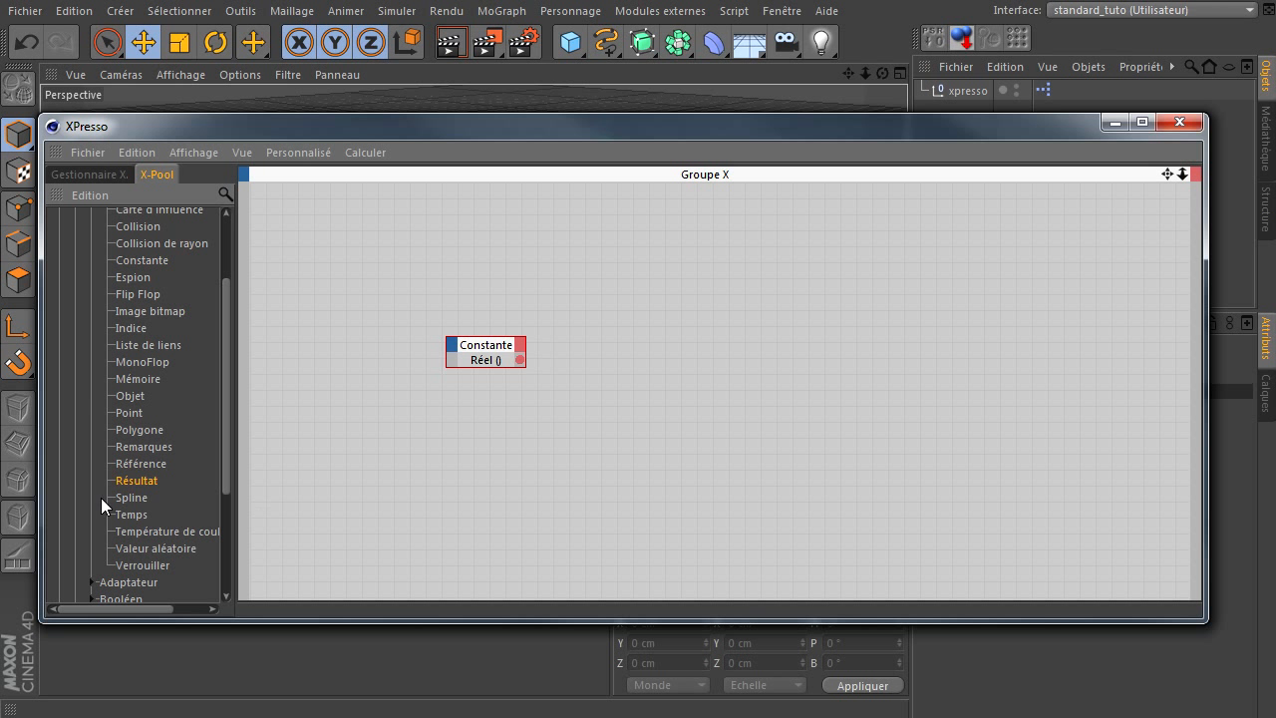
{"action": "left_click_drag", "start_coordinate": [852, 249], "coordinate": [518, 361]}
{"action": "key", "text": "ctrl+z"}
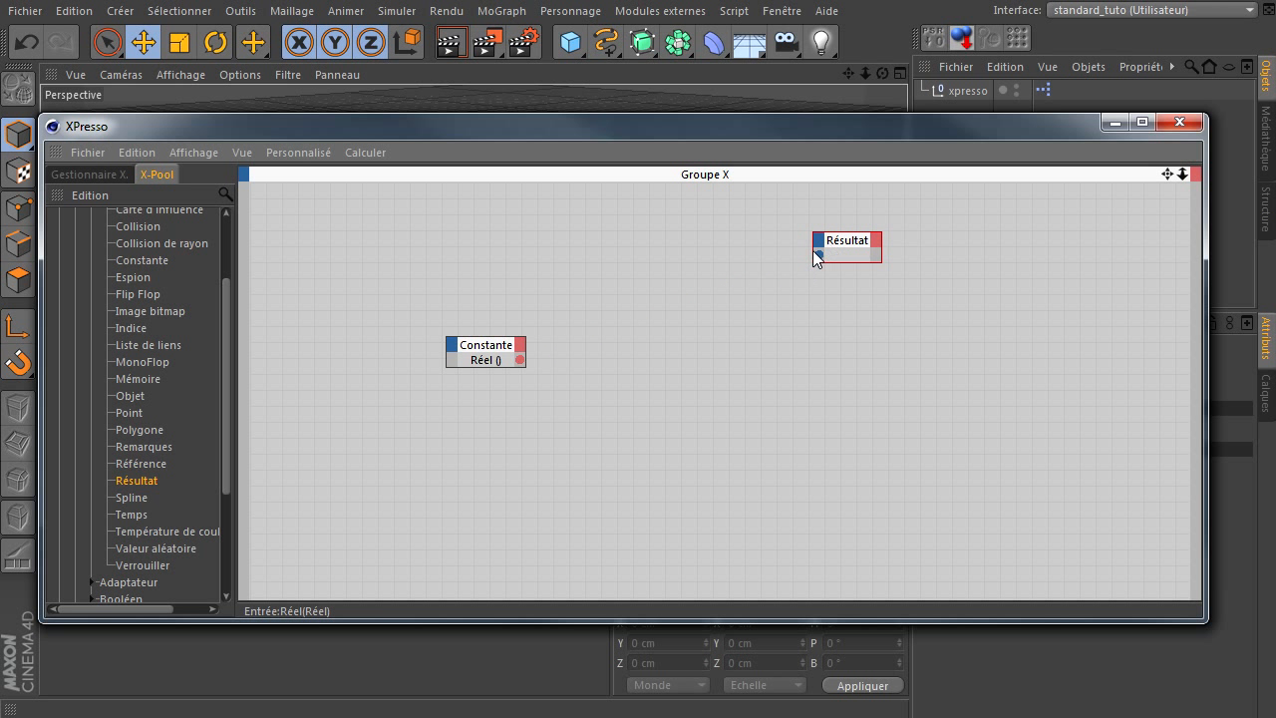
{"action": "left_click_drag", "start_coordinate": [819, 253], "coordinate": [517, 360]}
{"action": "left_click_drag", "start_coordinate": [518, 361], "coordinate": [518, 361]}
Widen the Constante node and move the Résultat node to the graph's upper right, away from it
{"action": "left_click_drag", "start_coordinate": [850, 242], "coordinate": [716, 248]}
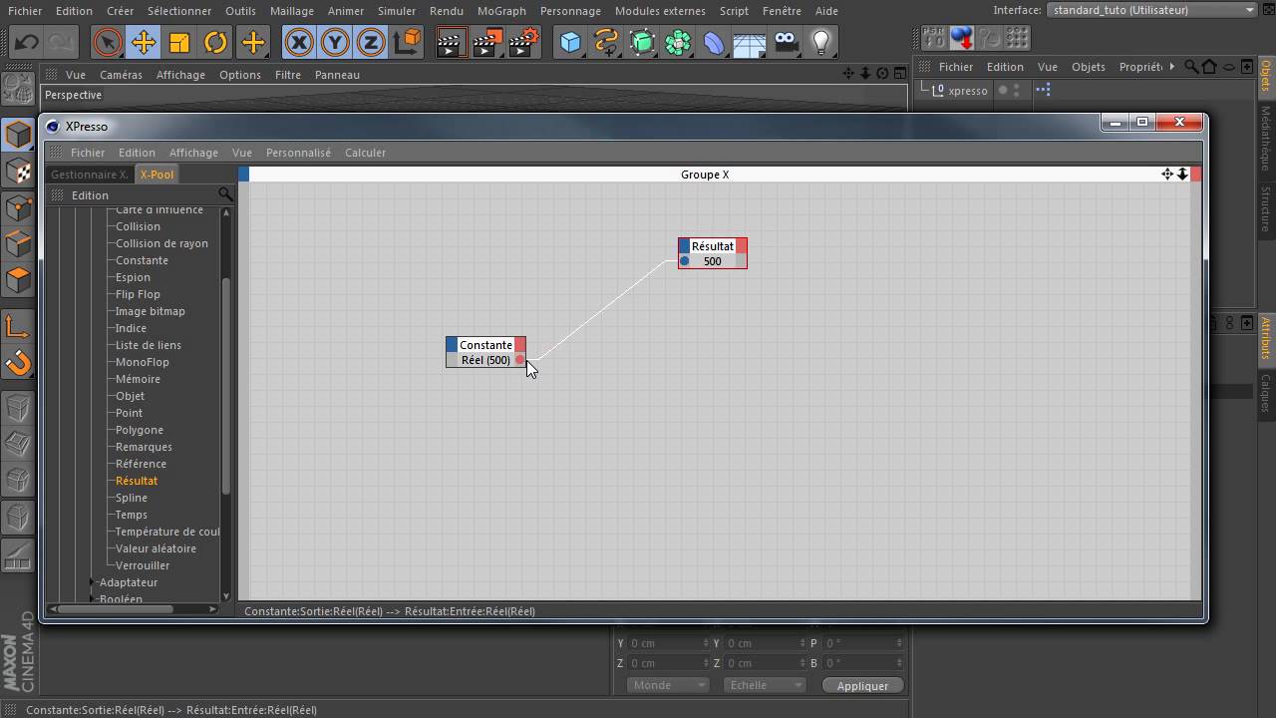
{"action": "left_click_drag", "start_coordinate": [446, 364], "coordinate": [412, 375]}
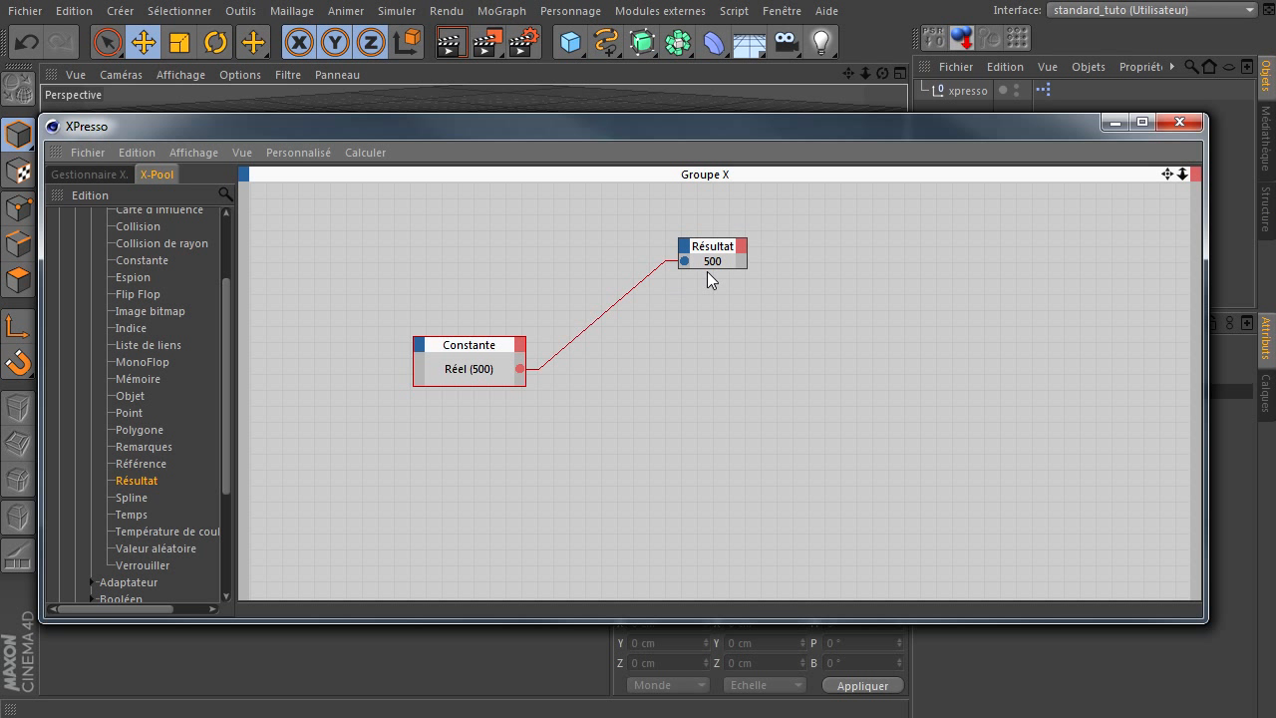
{"action": "left_click_drag", "start_coordinate": [716, 260], "coordinate": [938, 259]}
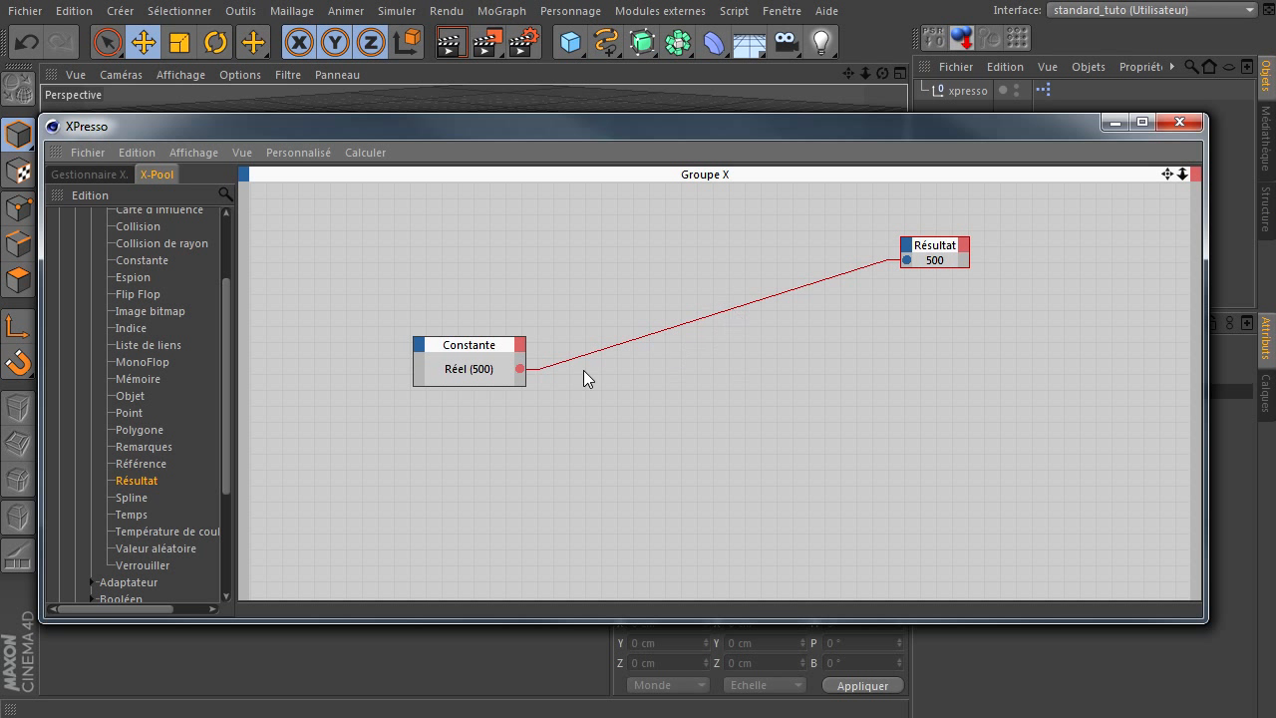
Add an Espion node to the graph between the Constante and Résultat nodes, below their connection
{"action": "left_click", "coordinate": [133, 277]}
{"action": "left_click_drag", "start_coordinate": [132, 279], "coordinate": [728, 405]}
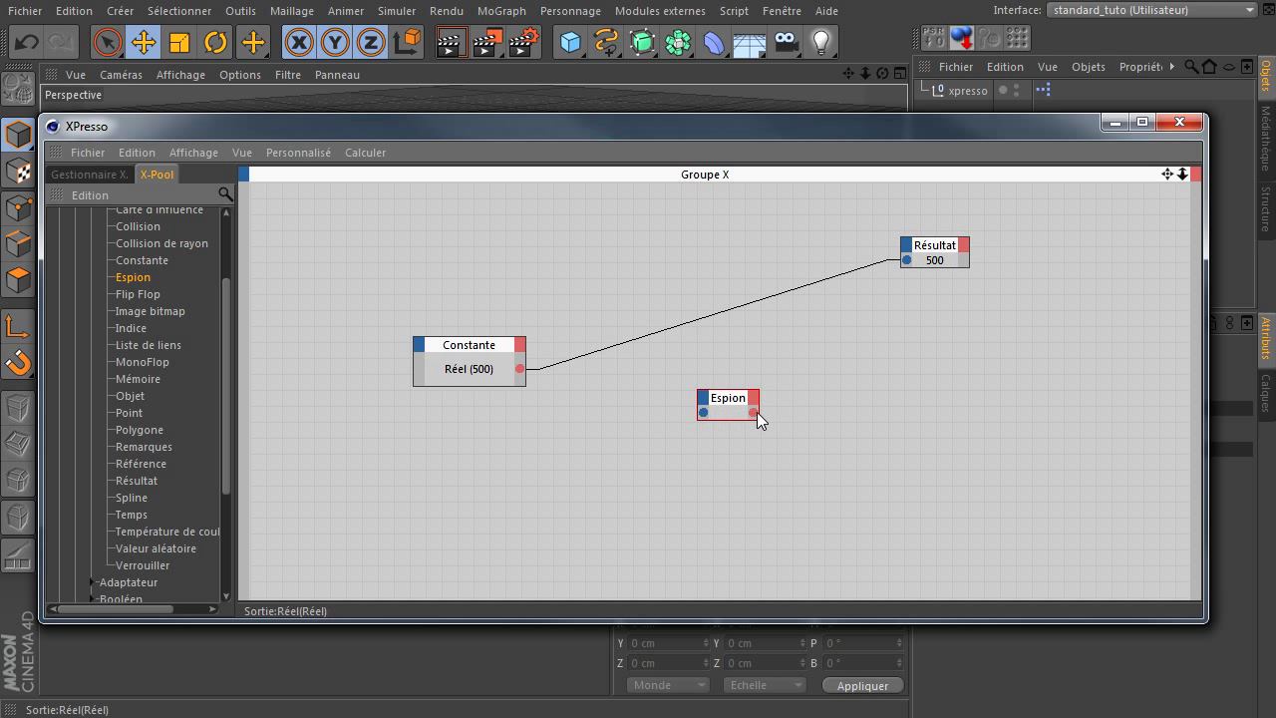
Insert the Espion node between the Constante and Résultat nodes, wire it to both and widen it
{"action": "left_click_drag", "start_coordinate": [726, 406], "coordinate": [702, 285]}
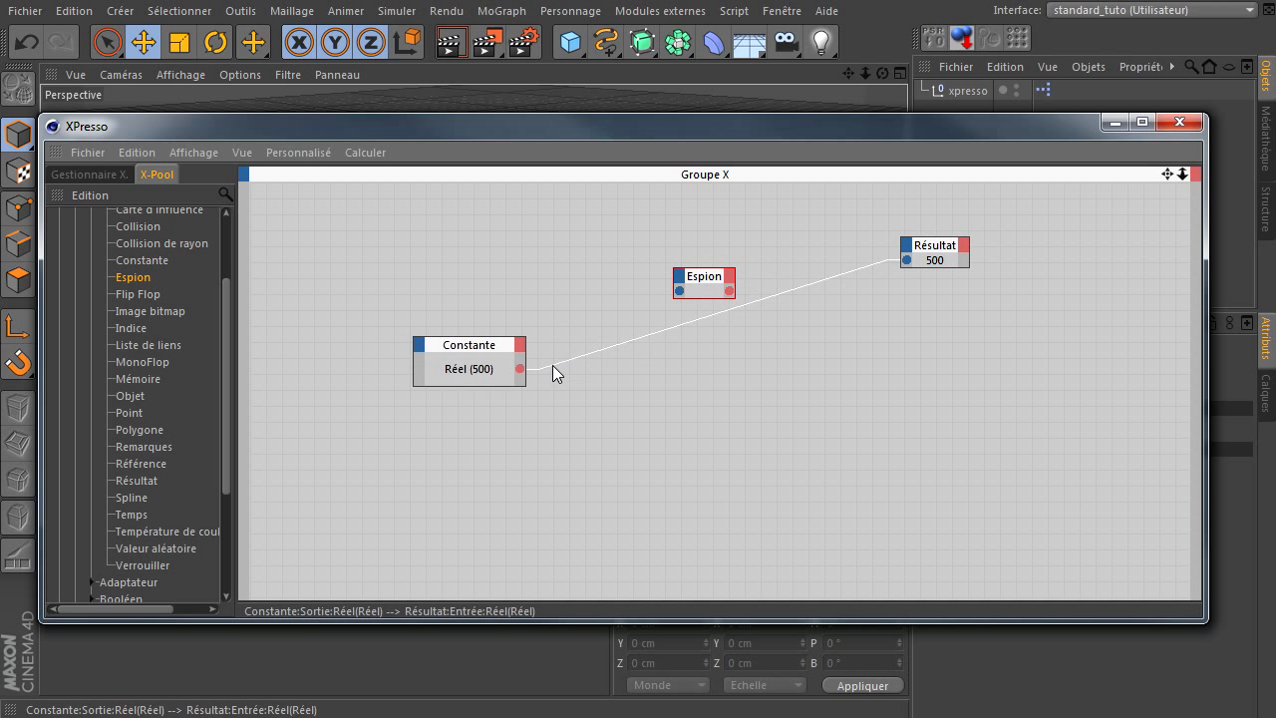
{"action": "left_click_drag", "start_coordinate": [519, 370], "coordinate": [906, 260]}
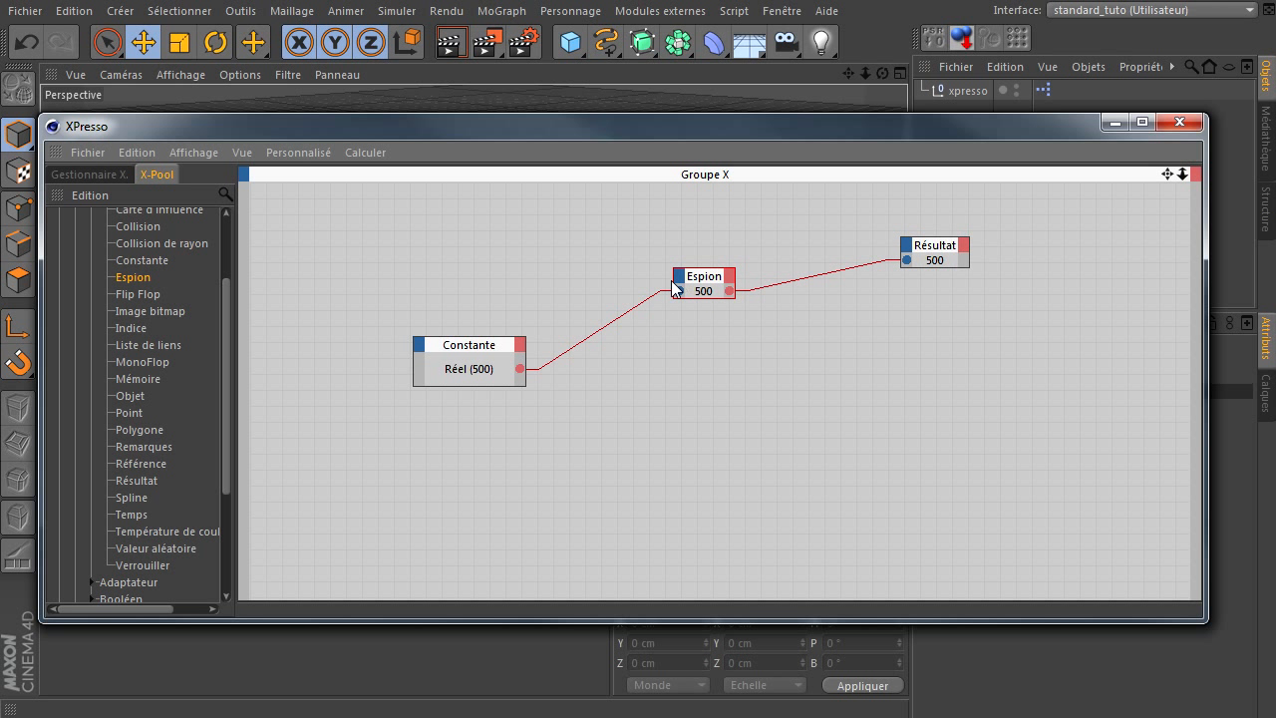
{"action": "left_click_drag", "start_coordinate": [674, 288], "coordinate": [689, 313]}
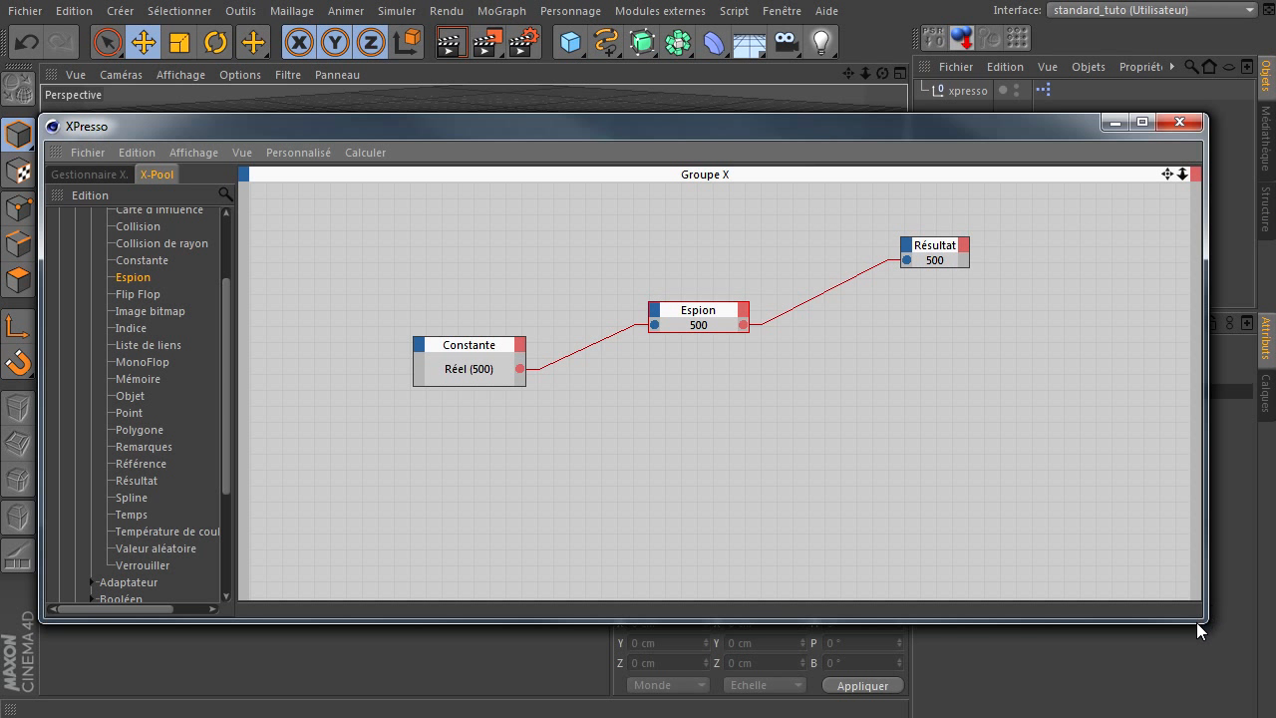
Shrink the XPresso window, bring all three nodes into its graph area and move the window off the attributes
{"action": "left_click_drag", "start_coordinate": [1200, 623], "coordinate": [1039, 470]}
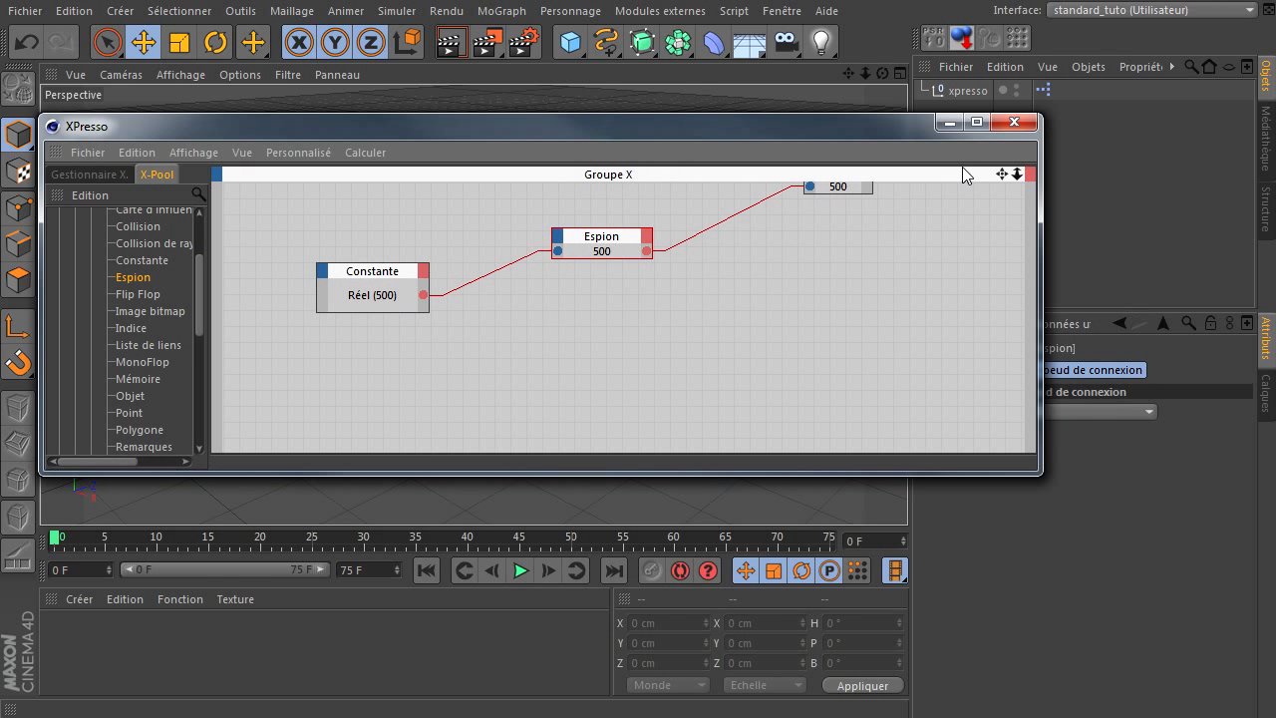
{"action": "left_click_drag", "start_coordinate": [1001, 175], "coordinate": [1013, 238]}
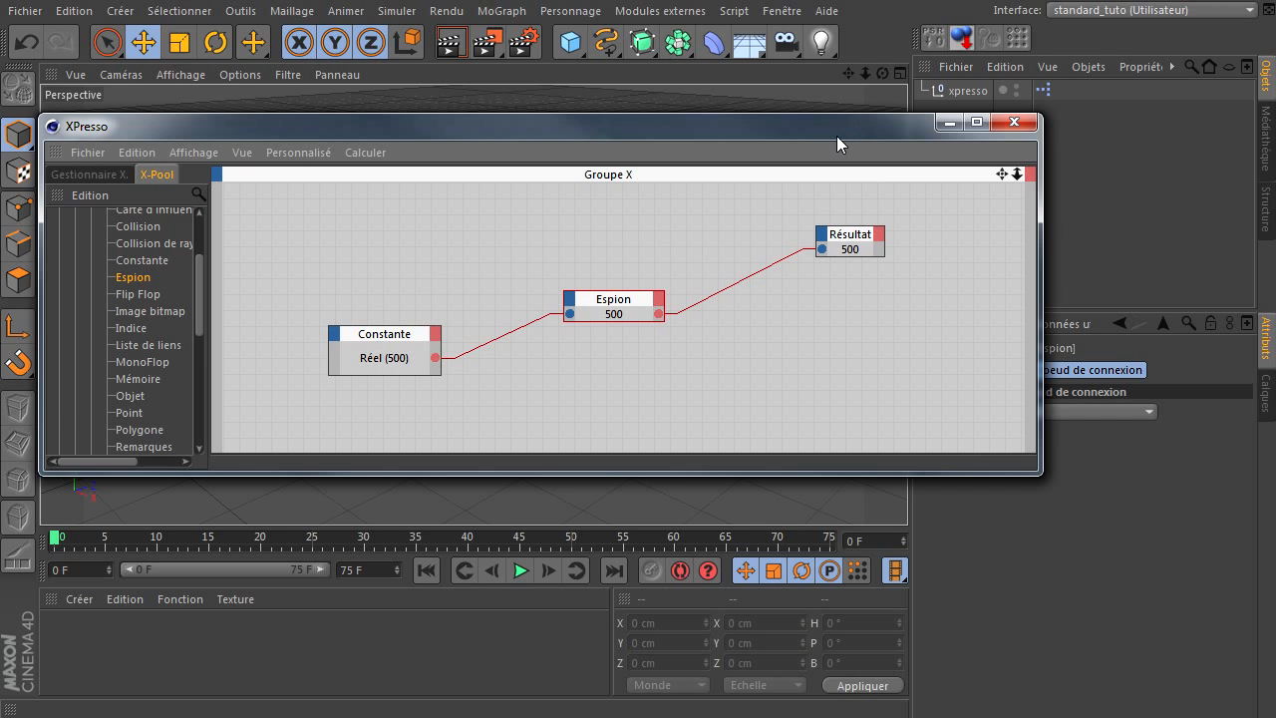
{"action": "left_click_drag", "start_coordinate": [837, 136], "coordinate": [792, 38]}
Set the Constante node's Valeur to 50.556 and return to the animation's start to recalculate the graph
{"action": "left_click", "coordinate": [341, 256]}
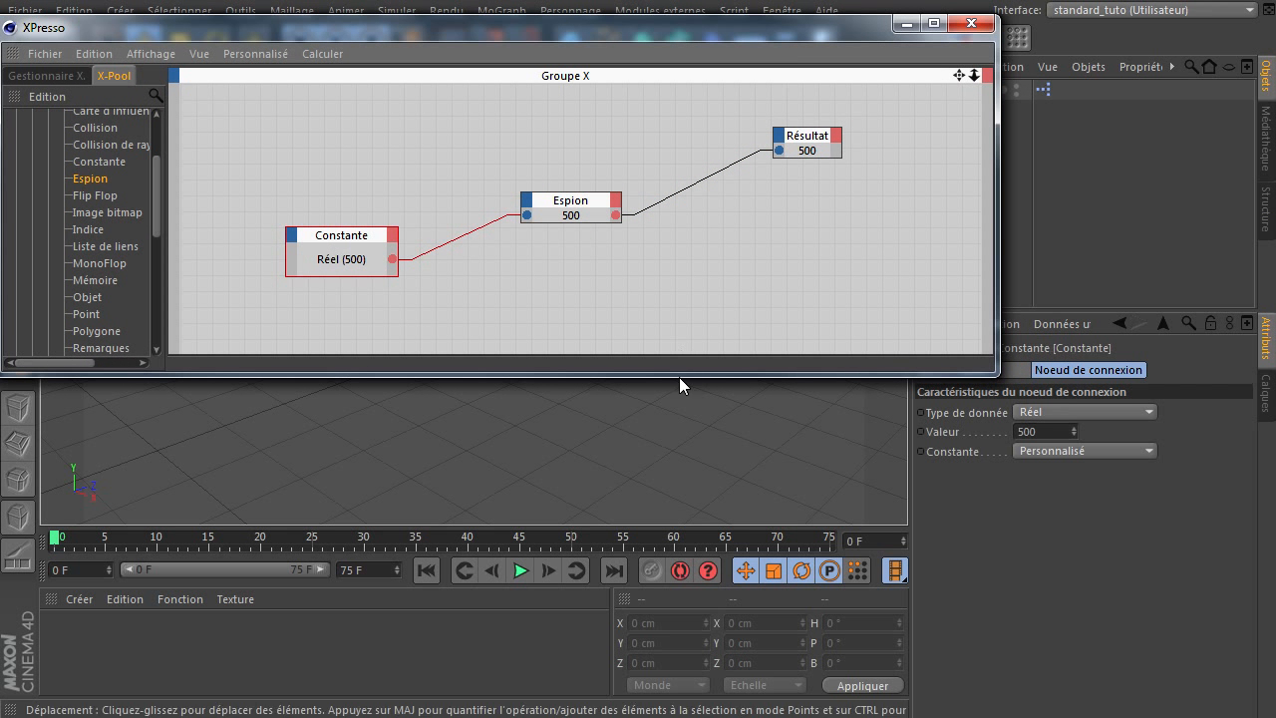
{"action": "left_click", "coordinate": [1043, 431]}
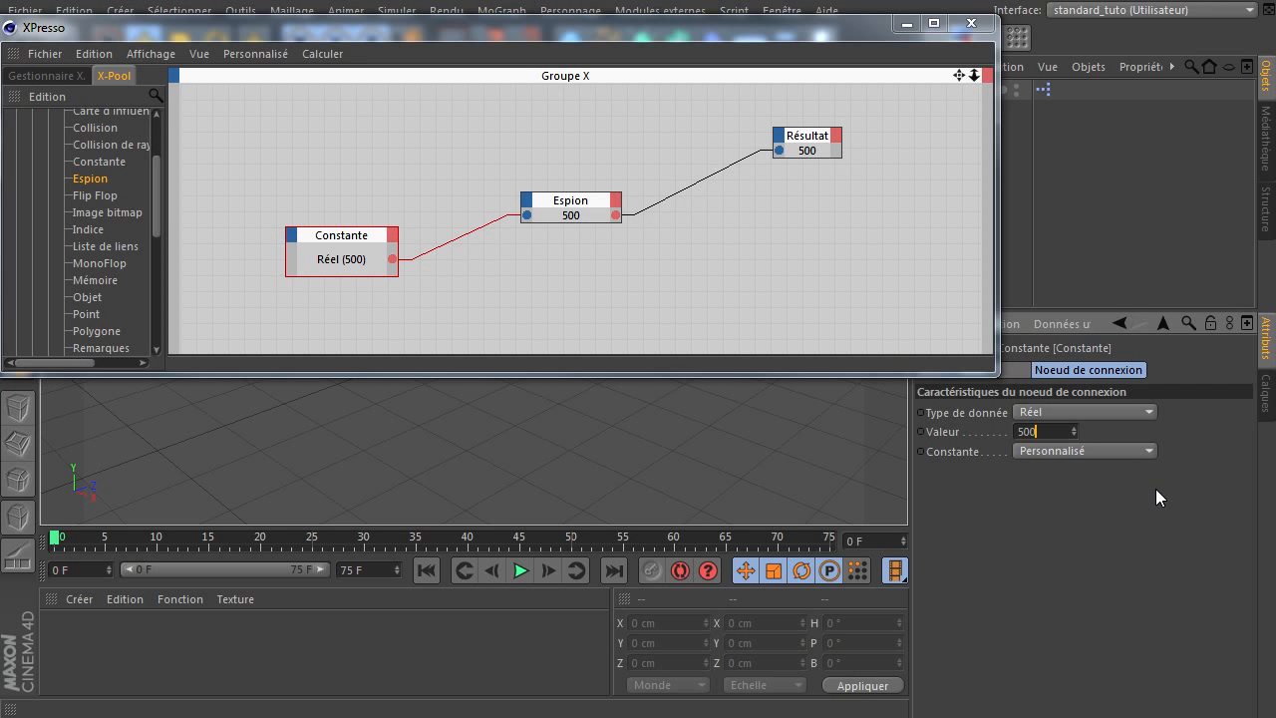
{"action": "key", "text": "Delete"}
{"action": "type", "text": ".556255"}
{"action": "key", "text": "Return"}
{"action": "left_click", "coordinate": [432, 565]}
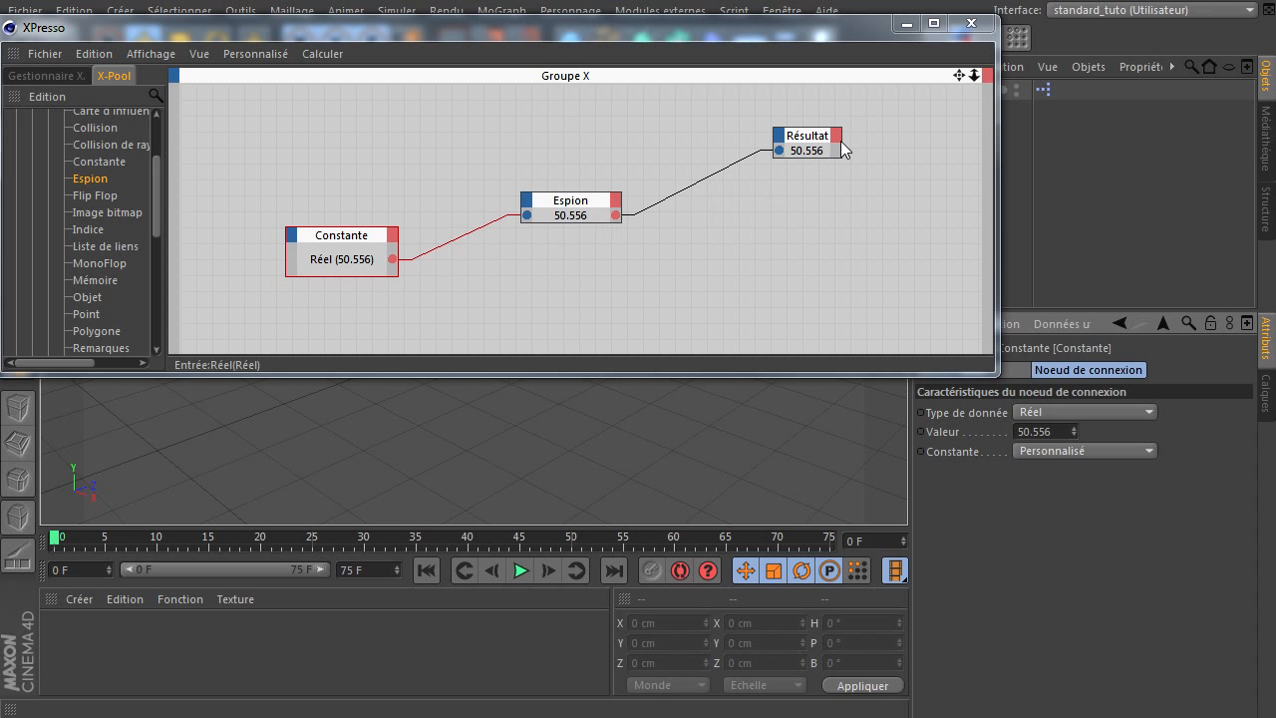
Set the Espion node's data type to Entier and play the animation to recalculate the graph
{"action": "left_click", "coordinate": [575, 204]}
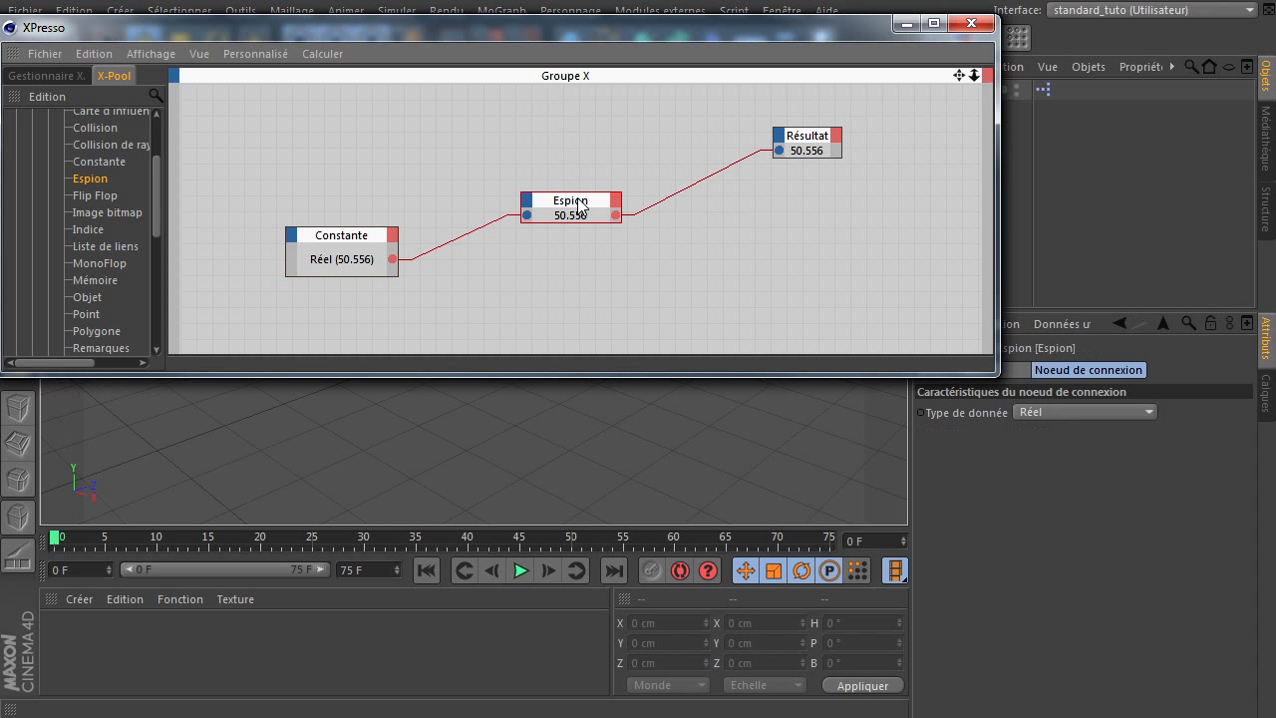
{"action": "left_click", "coordinate": [1034, 414]}
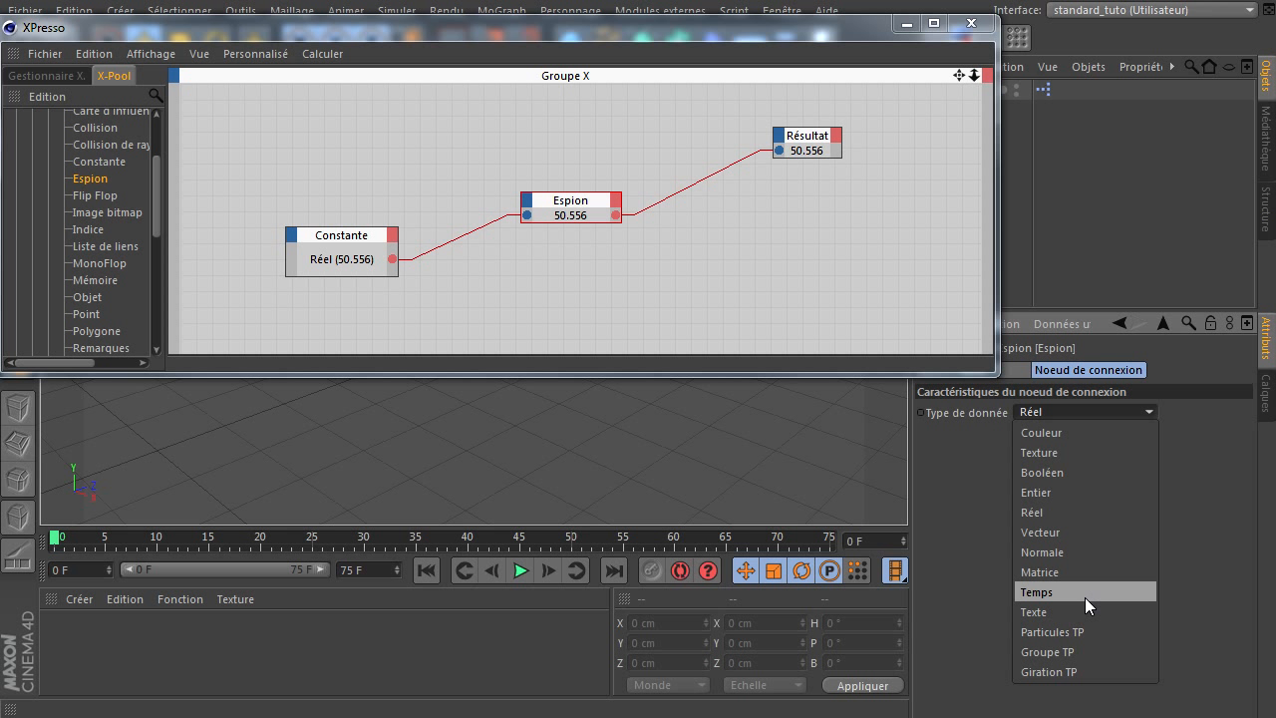
{"action": "left_click", "coordinate": [1093, 493]}
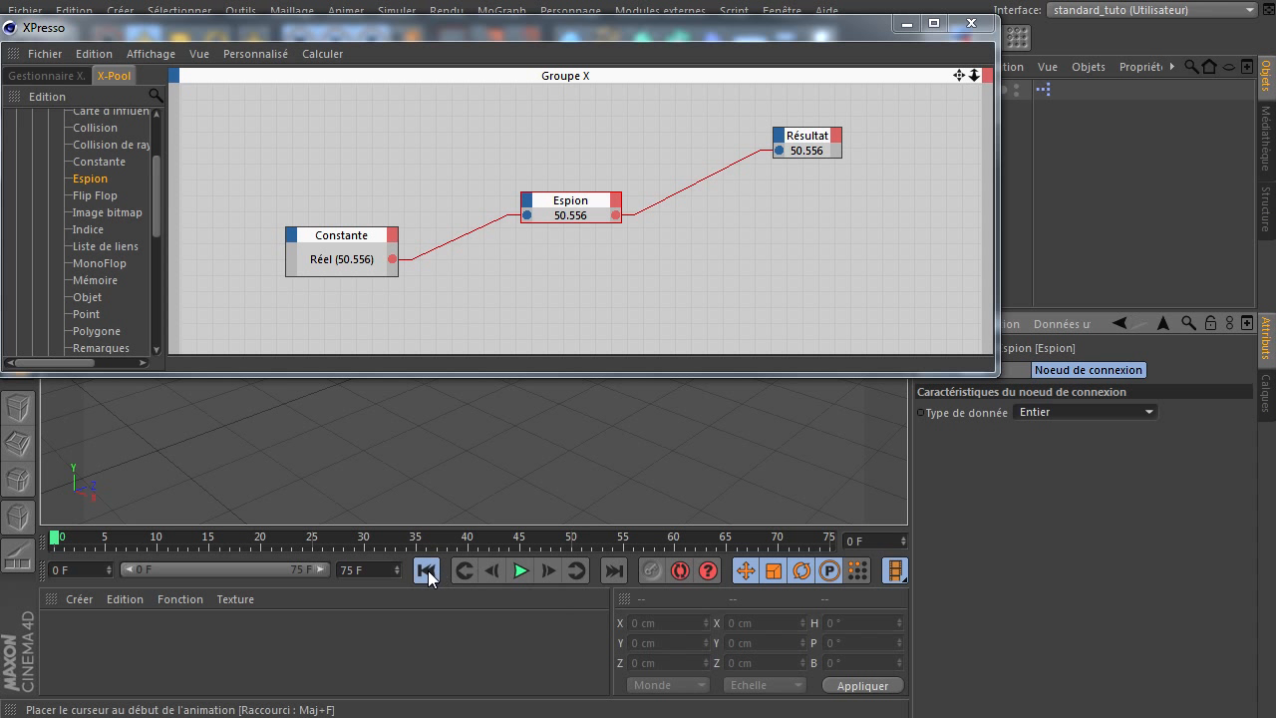
{"action": "left_click", "coordinate": [520, 569]}
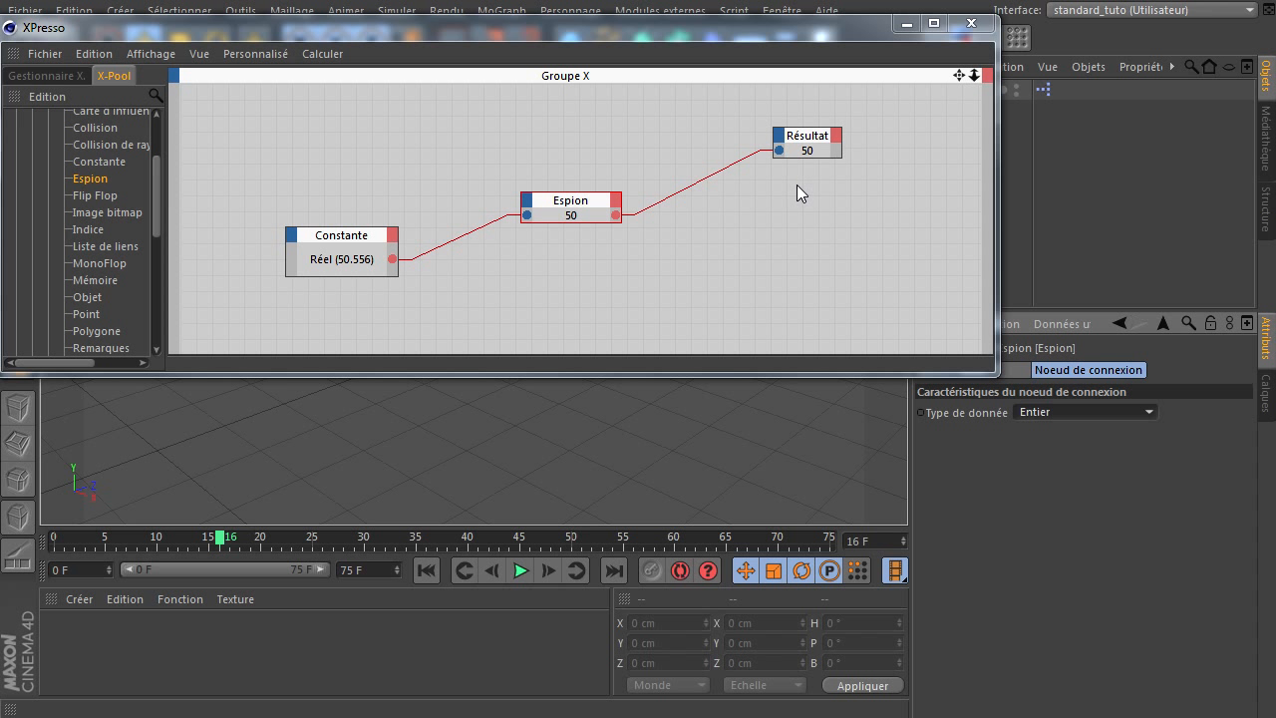
Move the Espion node up and connect its output to two copies of the Résultat node placed below the original
{"action": "left_click_drag", "start_coordinate": [576, 209], "coordinate": [567, 174]}
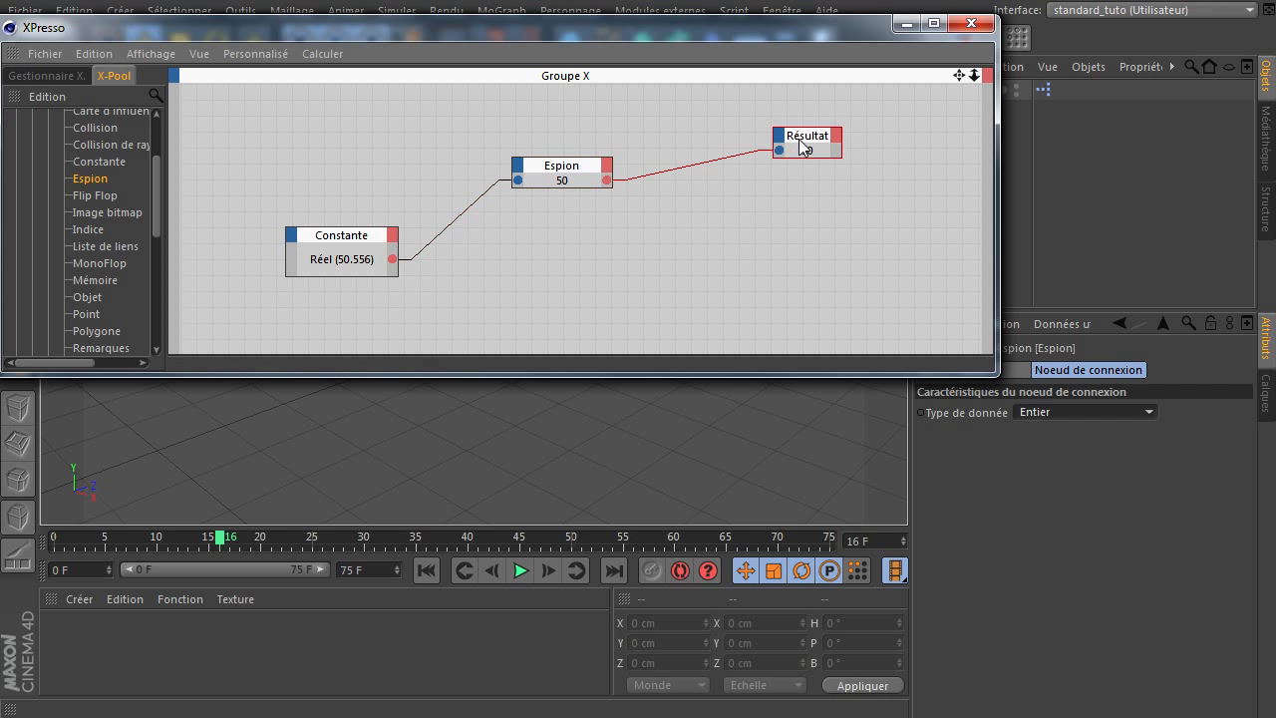
{"action": "left_click_drag", "start_coordinate": [801, 143], "coordinate": [795, 213], "text": "ctrl"}
{"action": "left_click_drag", "start_coordinate": [606, 180], "coordinate": [784, 269]}
{"action": "left_click_drag", "start_coordinate": [606, 180], "coordinate": [755, 277]}
{"action": "left_click", "coordinate": [426, 569]}
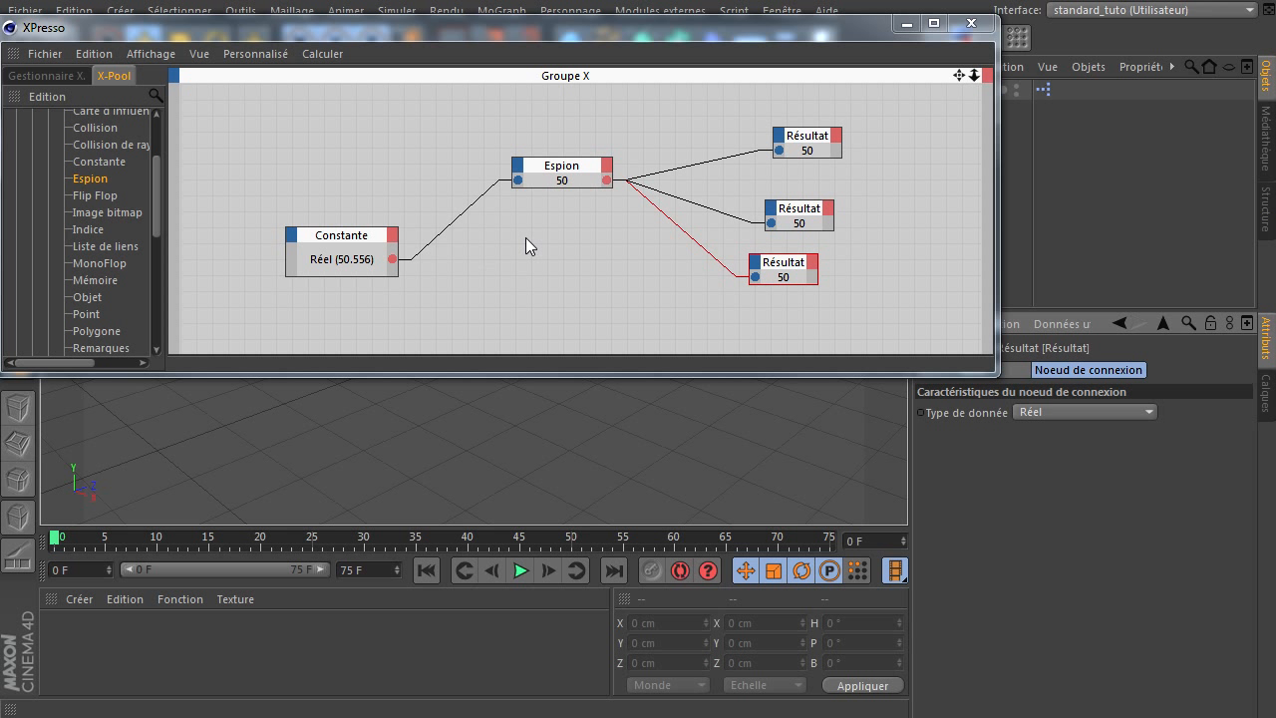
Delete all nodes from the graph and lower the XPresso window to uncover the creation tools
{"action": "left_click_drag", "start_coordinate": [857, 124], "coordinate": [291, 304]}
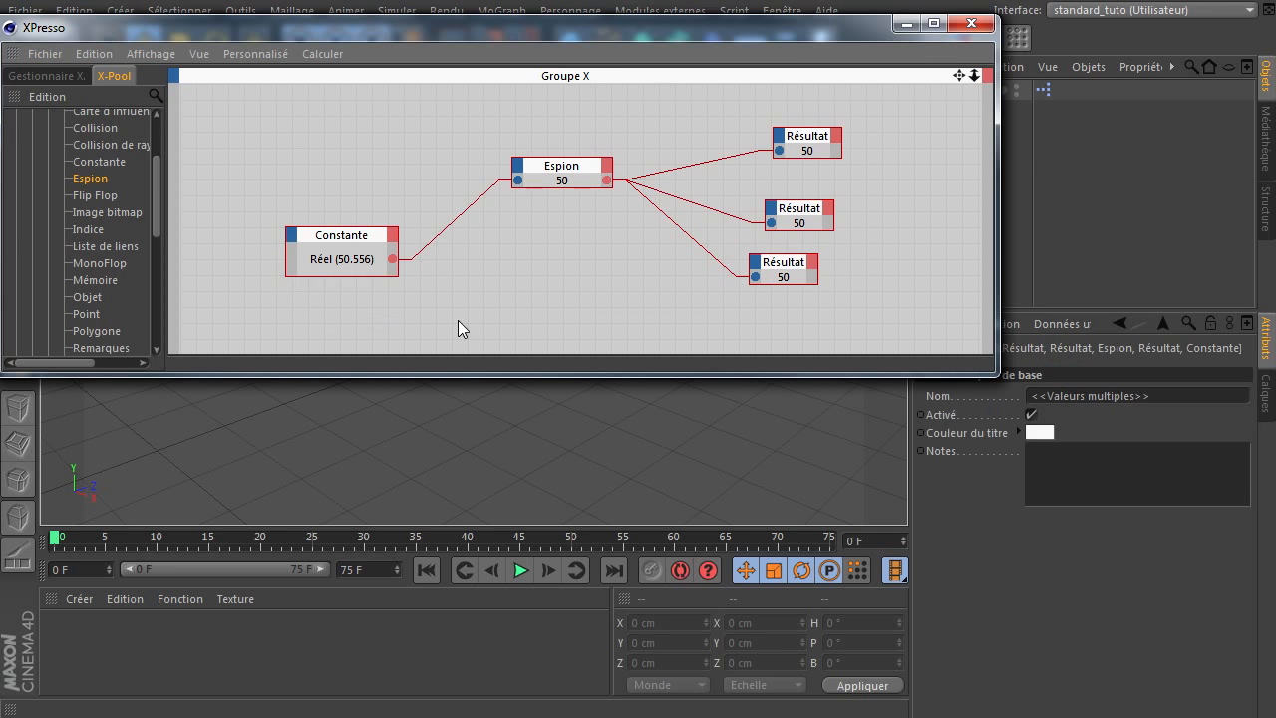
{"action": "key", "text": "Delete"}
{"action": "left_click_drag", "start_coordinate": [662, 29], "coordinate": [804, 346]}
{"action": "left_click_drag", "start_coordinate": [576, 42], "coordinate": [783, 93]}
{"action": "left_click", "coordinate": [943, 92]}
{"action": "key", "text": "Delete"}
Add a cube to the scene and set its X, Y and Z sizes to 50 cm
{"action": "left_click_drag", "start_coordinate": [581, 45], "coordinate": [767, 70]}
{"action": "left_click", "coordinate": [1097, 341]}
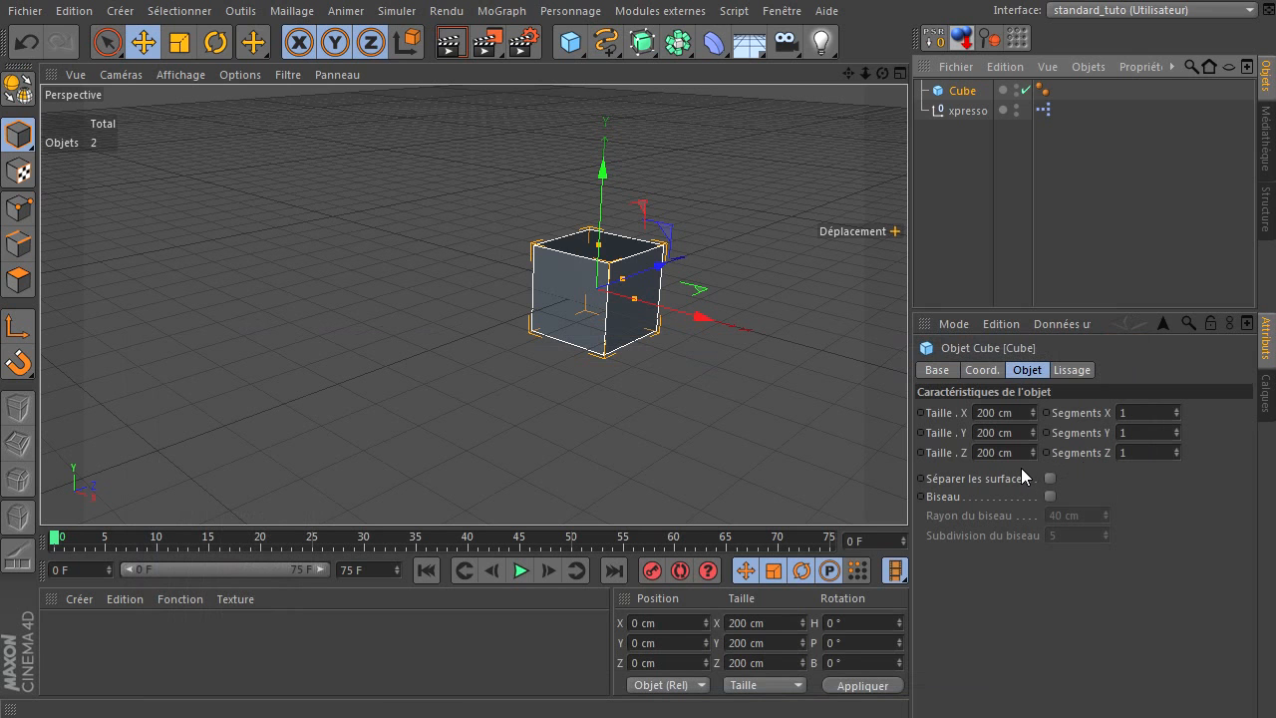
{"action": "left_click", "coordinate": [1010, 415]}
{"action": "left_click", "coordinate": [1005, 435]}
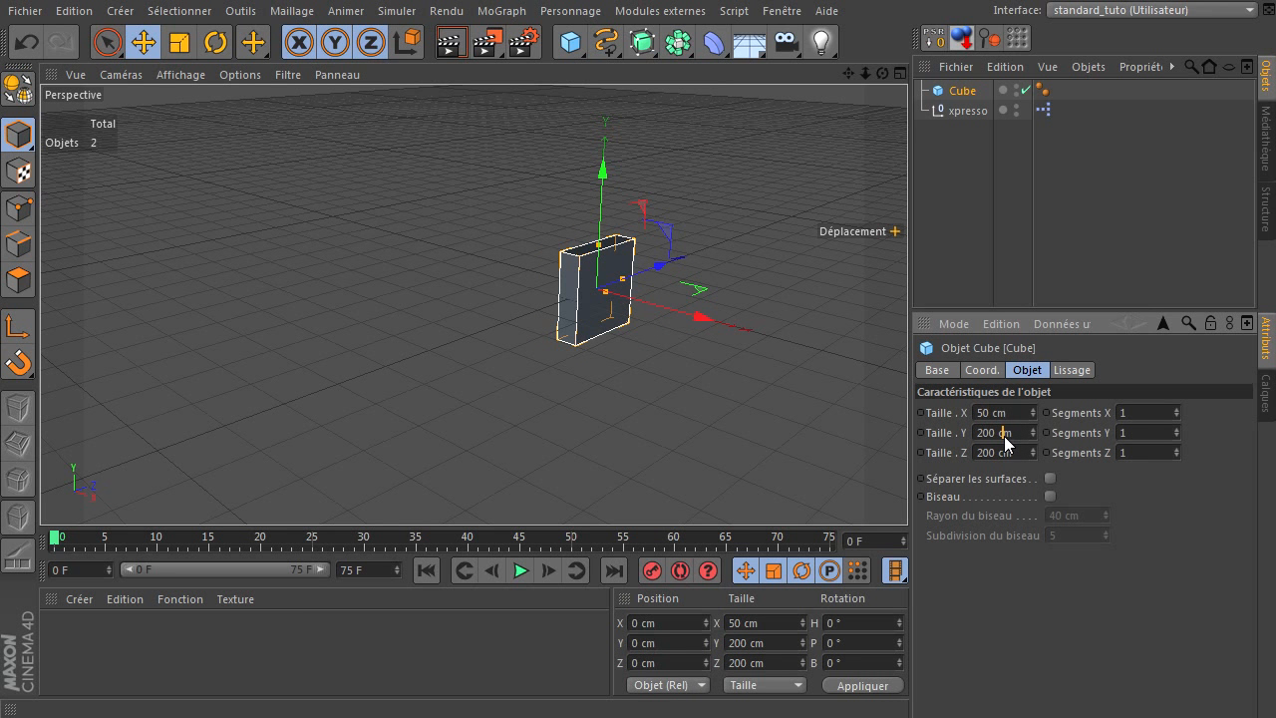
{"action": "type", "text": "50"}
{"action": "key", "text": "ctrl+a"}
{"action": "type", "text": "50"}
{"action": "left_click", "coordinate": [1013, 447]}
{"action": "key", "text": "ctrl+a"}
{"action": "type", "text": "50"}
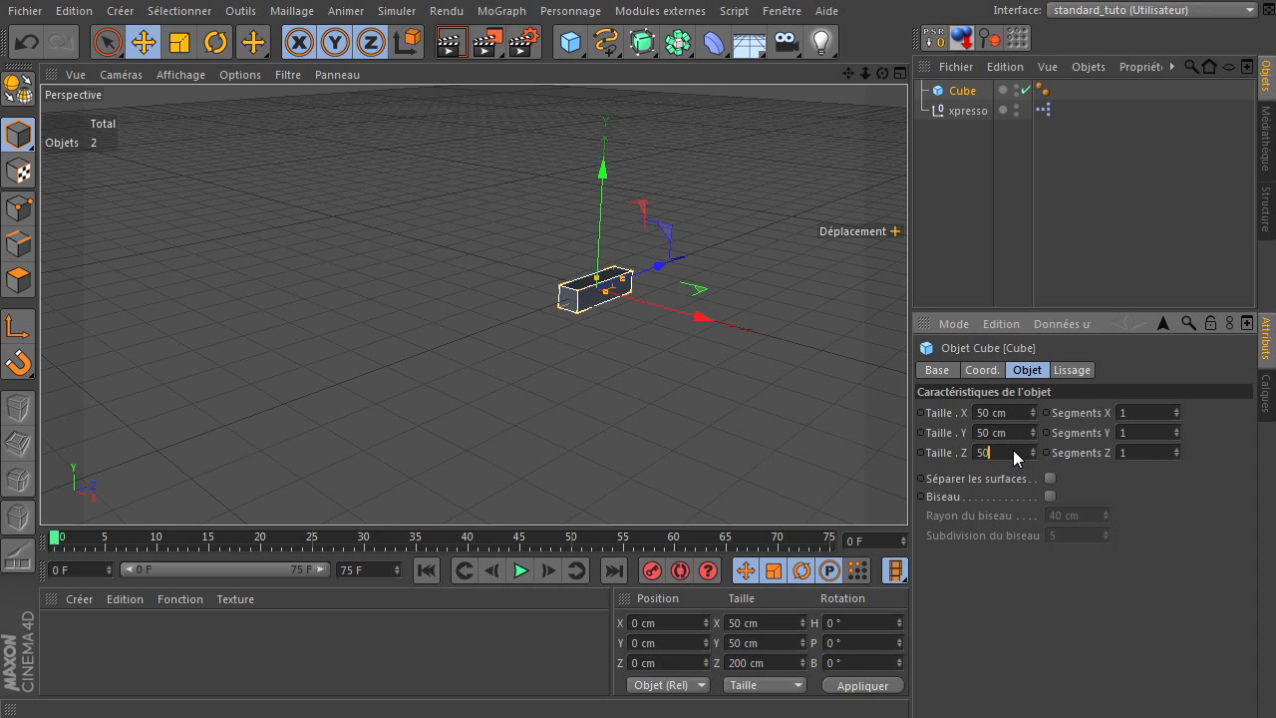
{"action": "key", "text": "Return"}
Add a sphere to the scene and set its radius to 50 cm
{"action": "left_click_drag", "start_coordinate": [569, 41], "coordinate": [1102, 102]}
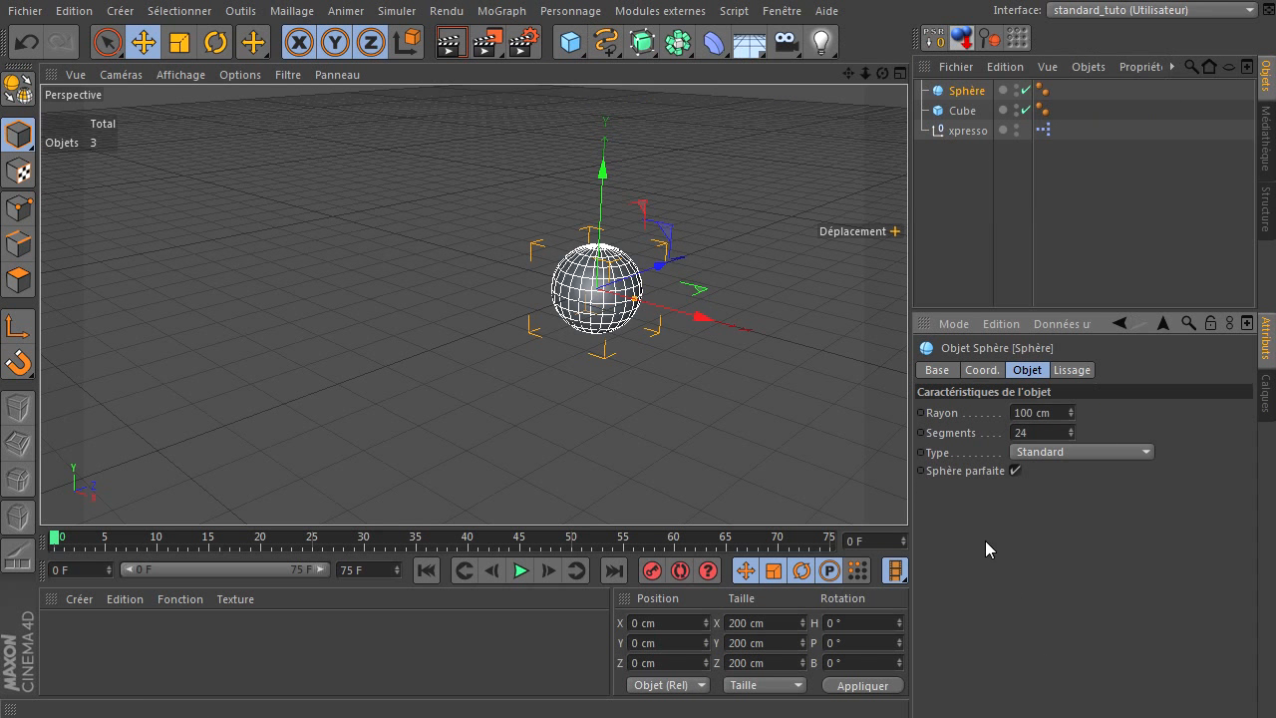
{"action": "double_click", "coordinate": [1031, 414]}
{"action": "type", "text": "80"}
{"action": "key", "text": "Return"}
{"action": "key", "text": "Return"}
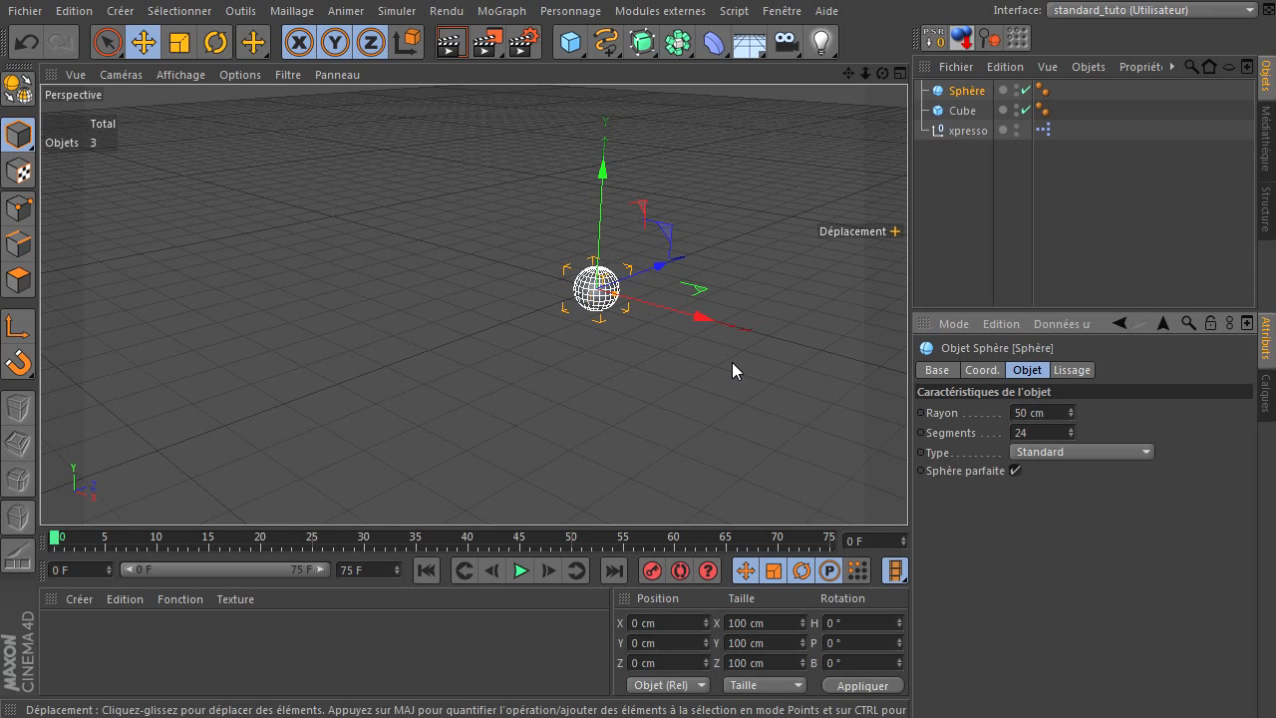
Move the sphere along the Z axis to about -335 cm and set its radius to 40 cm
{"action": "left_click_drag", "start_coordinate": [661, 266], "coordinate": [566, 293]}
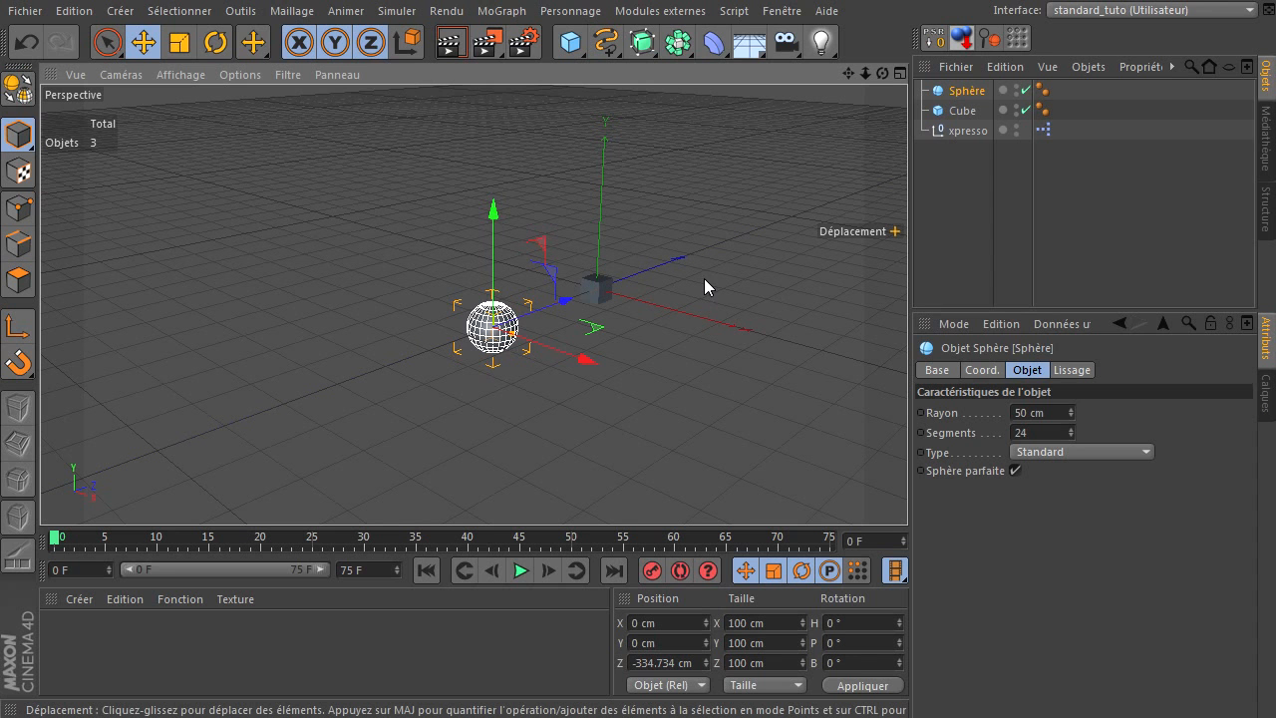
{"action": "left_click", "coordinate": [1048, 413]}
{"action": "double_click", "coordinate": [1037, 413]}
{"action": "type", "text": "40"}
{"action": "key", "text": "Return"}
{"action": "left_click_drag", "start_coordinate": [557, 367], "coordinate": [526, 365], "text": "alt"}
{"action": "scroll", "coordinate": [526, 364], "scroll_direction": "up", "scroll_amount": 5}
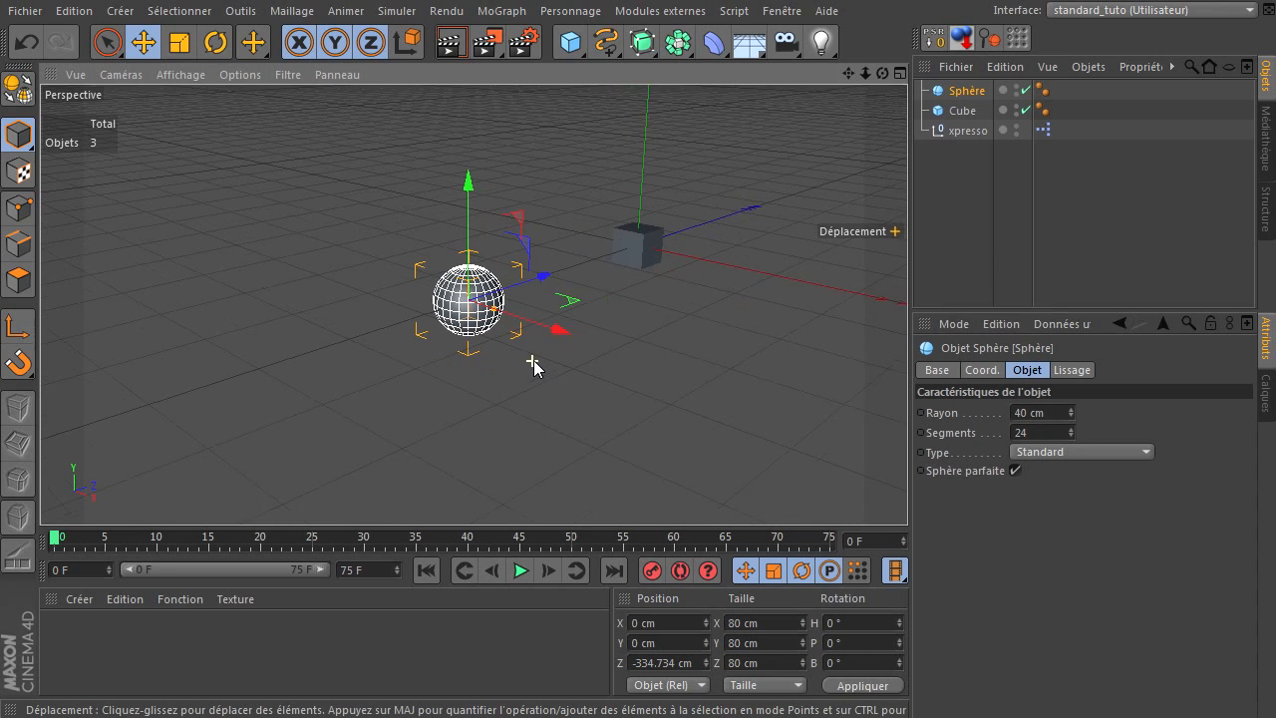
{"action": "left_click_drag", "start_coordinate": [847, 67], "coordinate": [856, 73]}
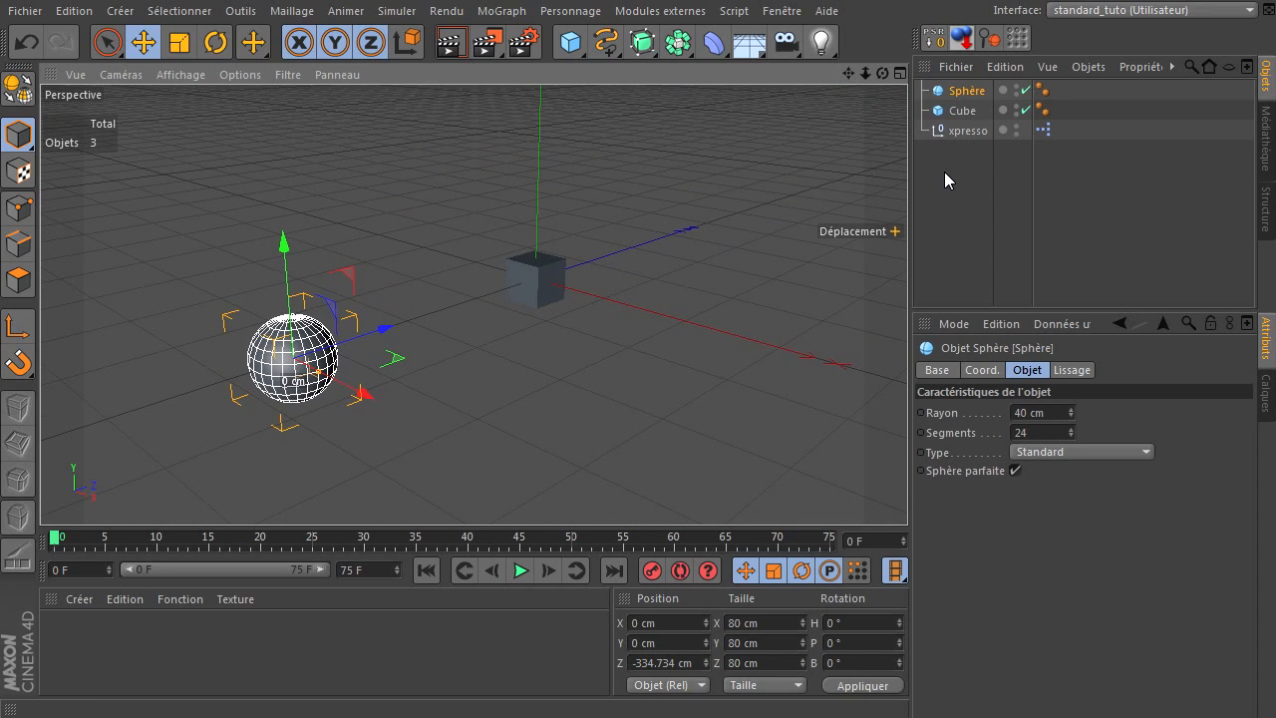
Open the xpresso object's XPresso tag and widen its window below the sphere and cube in the viewport
{"action": "double_click", "coordinate": [1043, 130]}
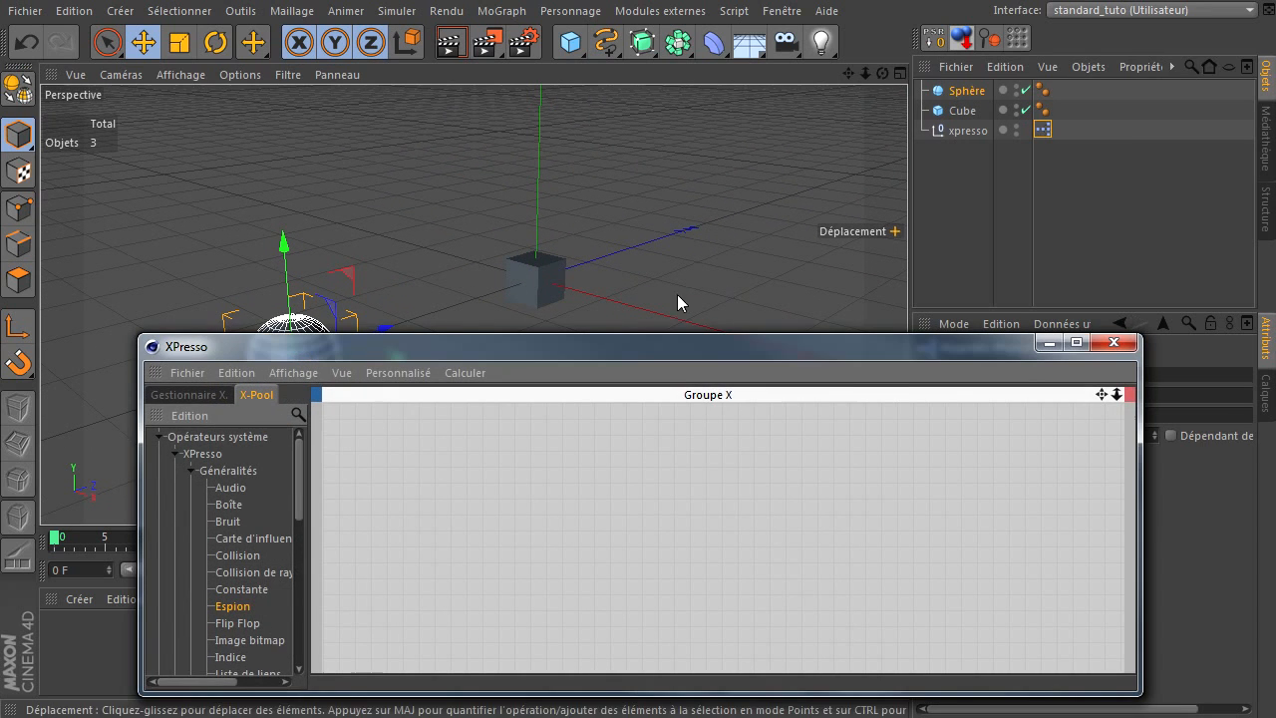
{"action": "left_click_drag", "start_coordinate": [848, 72], "coordinate": [846, 10]}
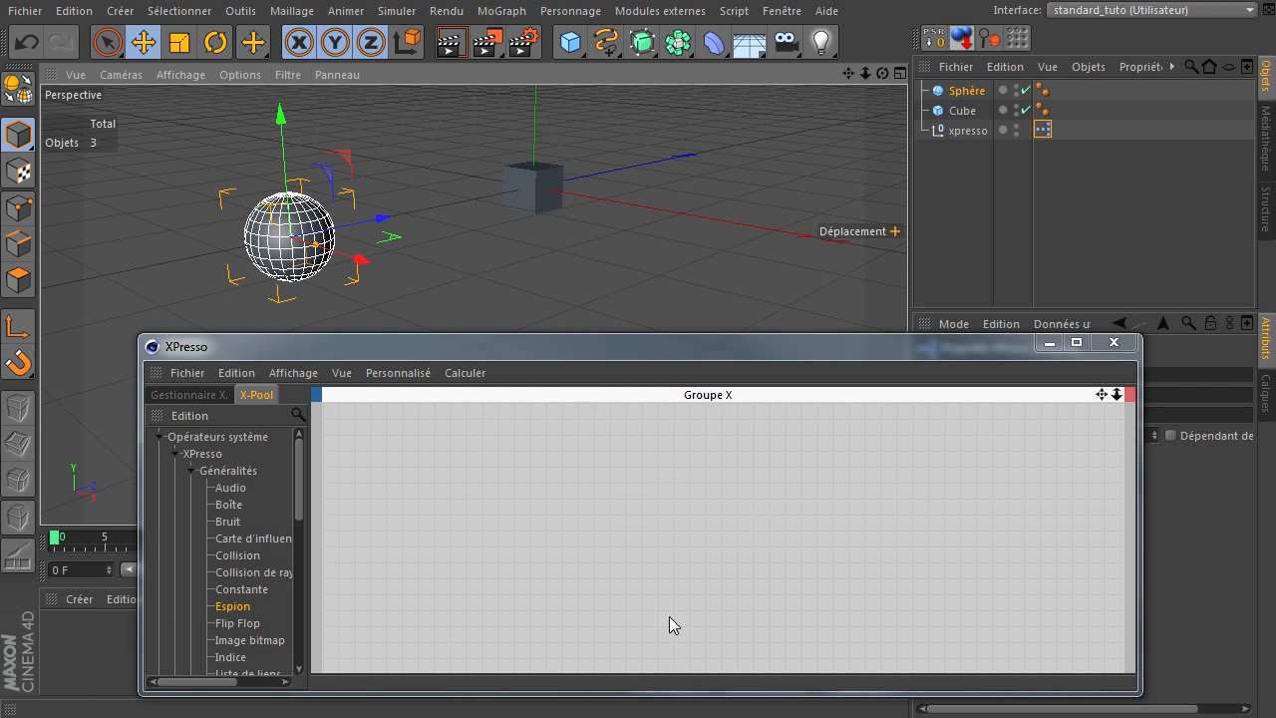
{"action": "left_click", "coordinate": [662, 452]}
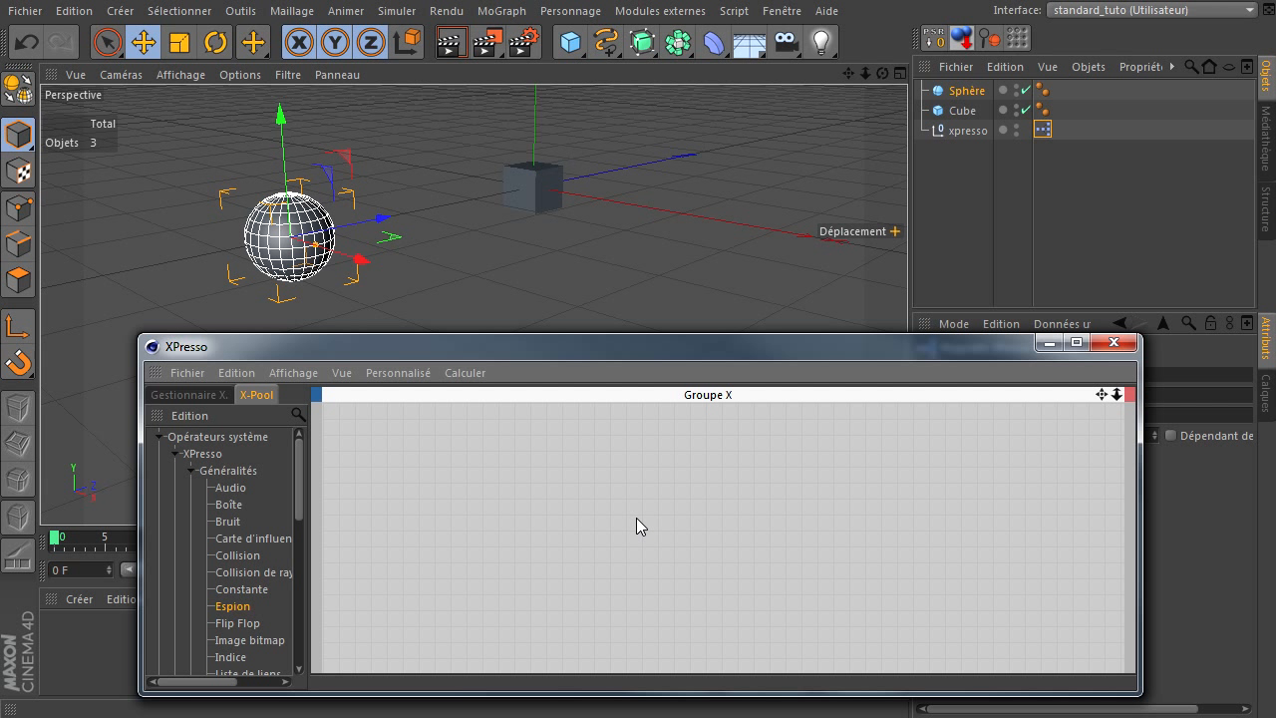
{"action": "left_click_drag", "start_coordinate": [616, 345], "coordinate": [488, 330]}
{"action": "left_click_drag", "start_coordinate": [1013, 556], "coordinate": [1238, 543]}
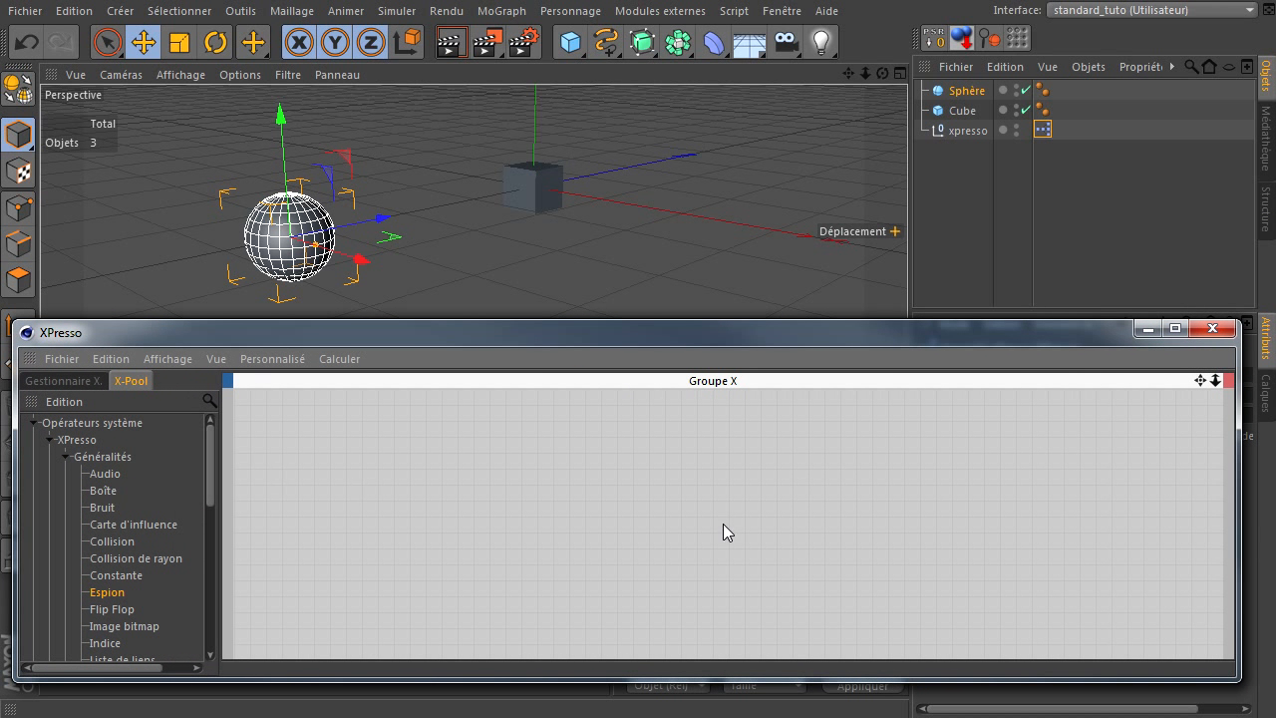
Add a Distance operator from the Calculer group to the middle of the empty graph
{"action": "left_click", "coordinate": [66, 443]}
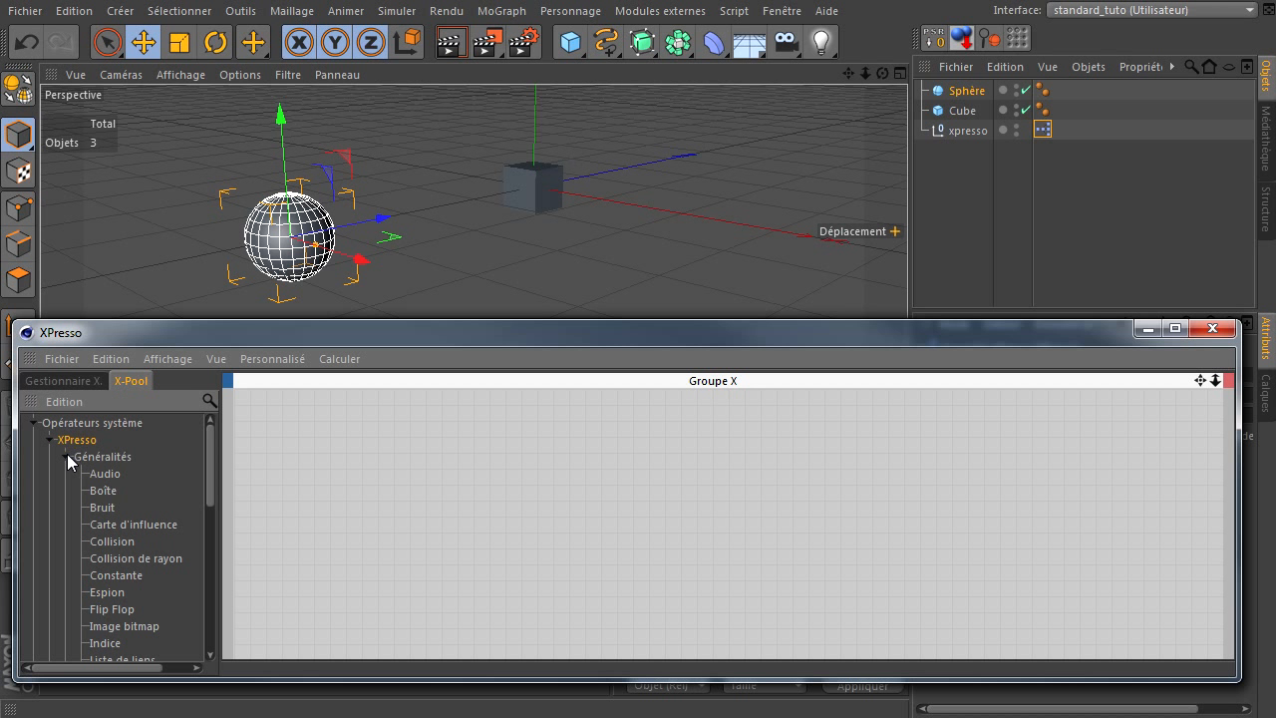
{"action": "left_click", "coordinate": [66, 456]}
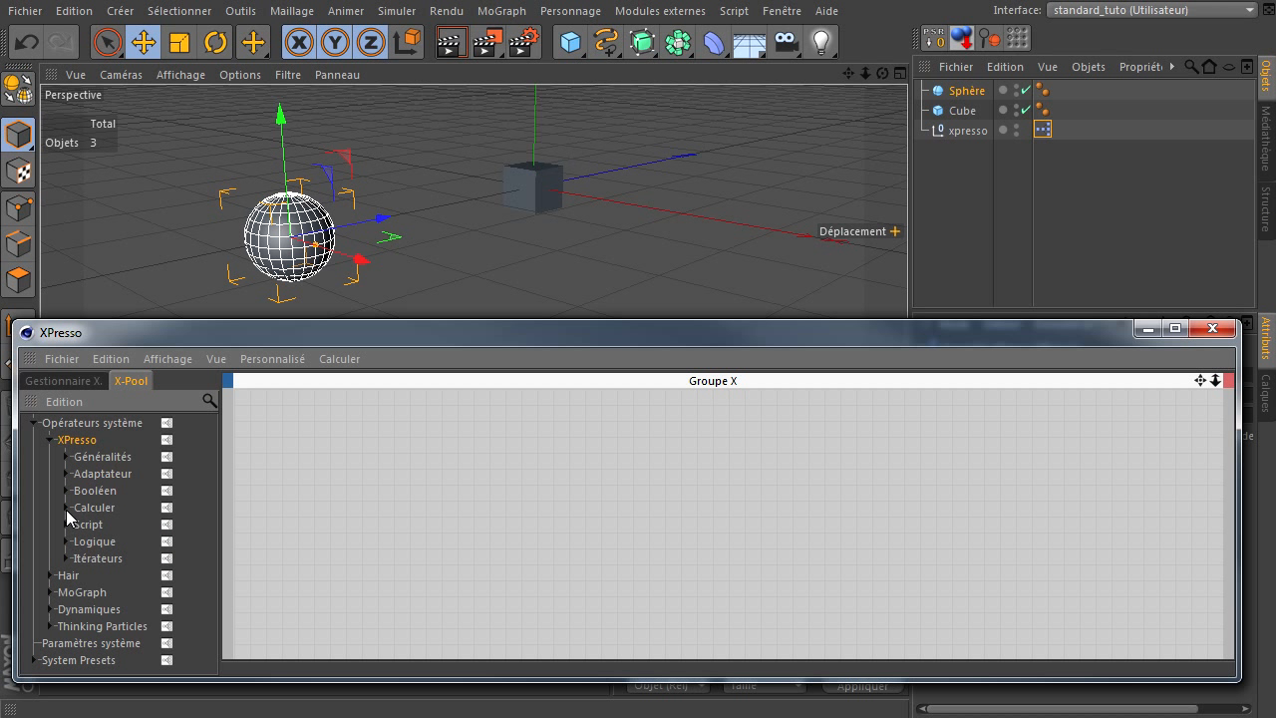
{"action": "left_click", "coordinate": [66, 507]}
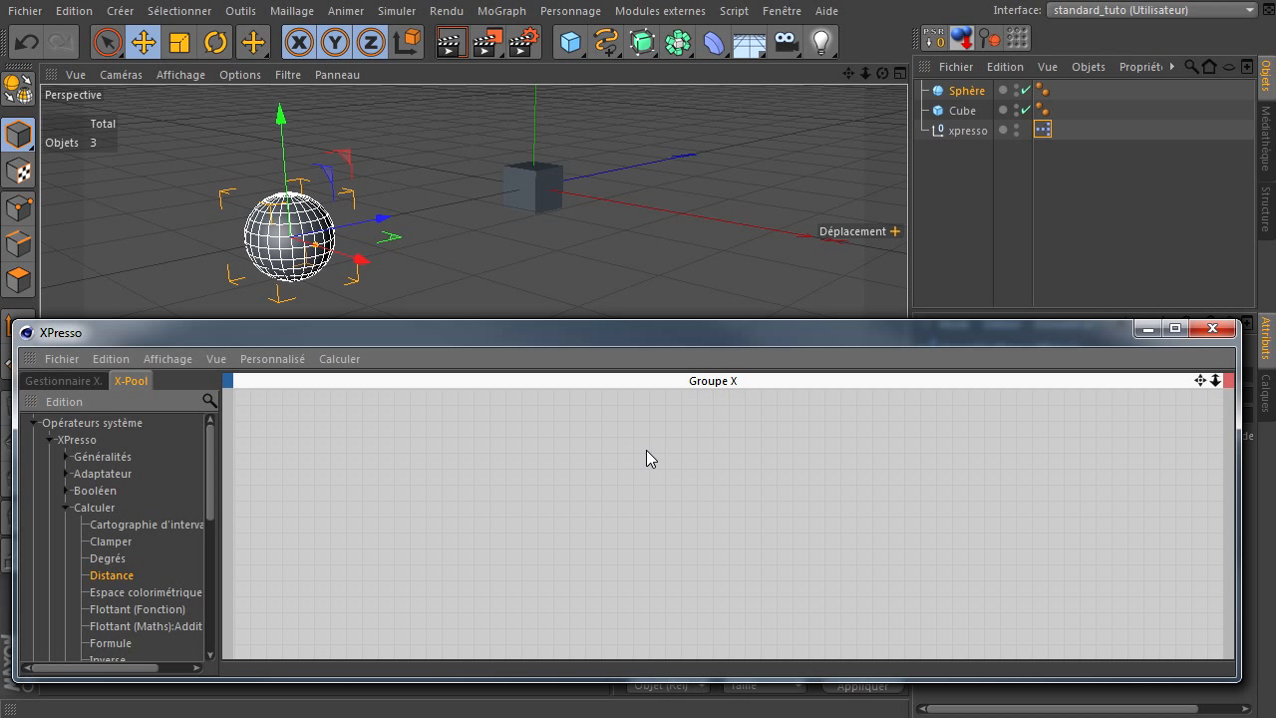
{"action": "left_click_drag", "start_coordinate": [644, 458], "coordinate": [643, 457]}
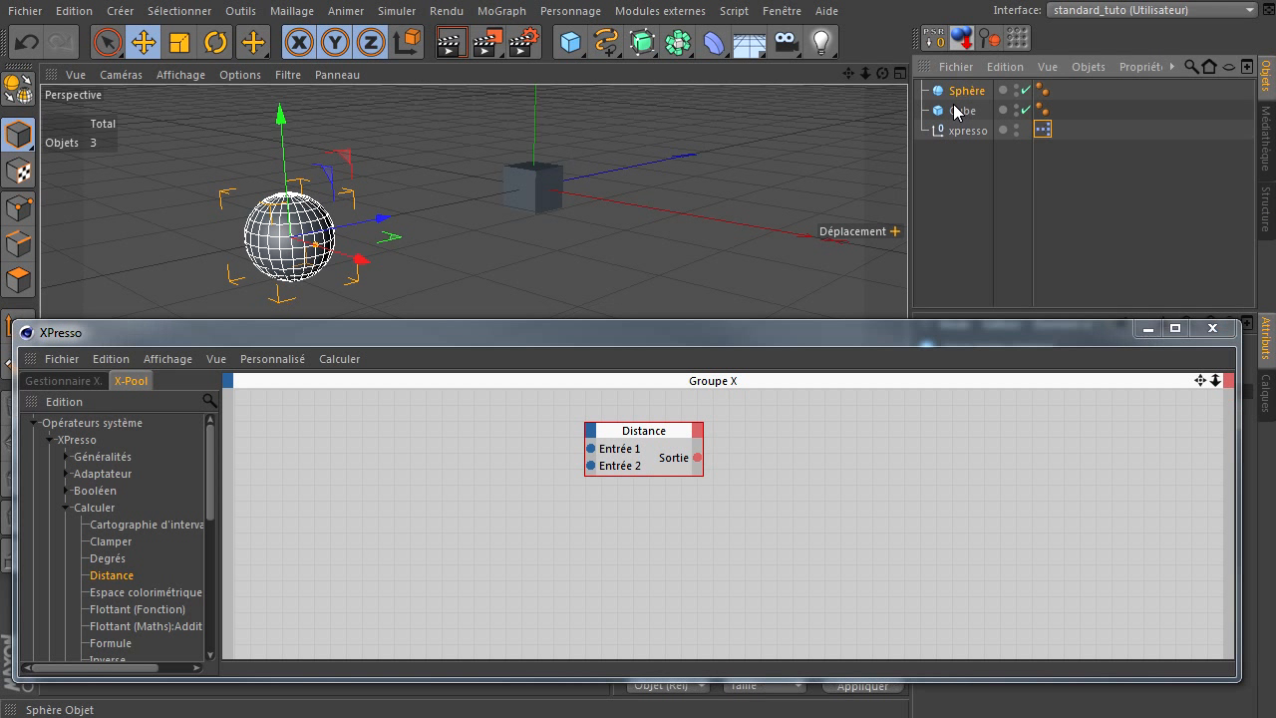
Add the sphere and cube as separate nodes, one above the other, with the Distance node to their right
{"action": "left_click", "coordinate": [959, 110], "text": "ctrl"}
{"action": "left_click_drag", "start_coordinate": [958, 110], "coordinate": [368, 471]}
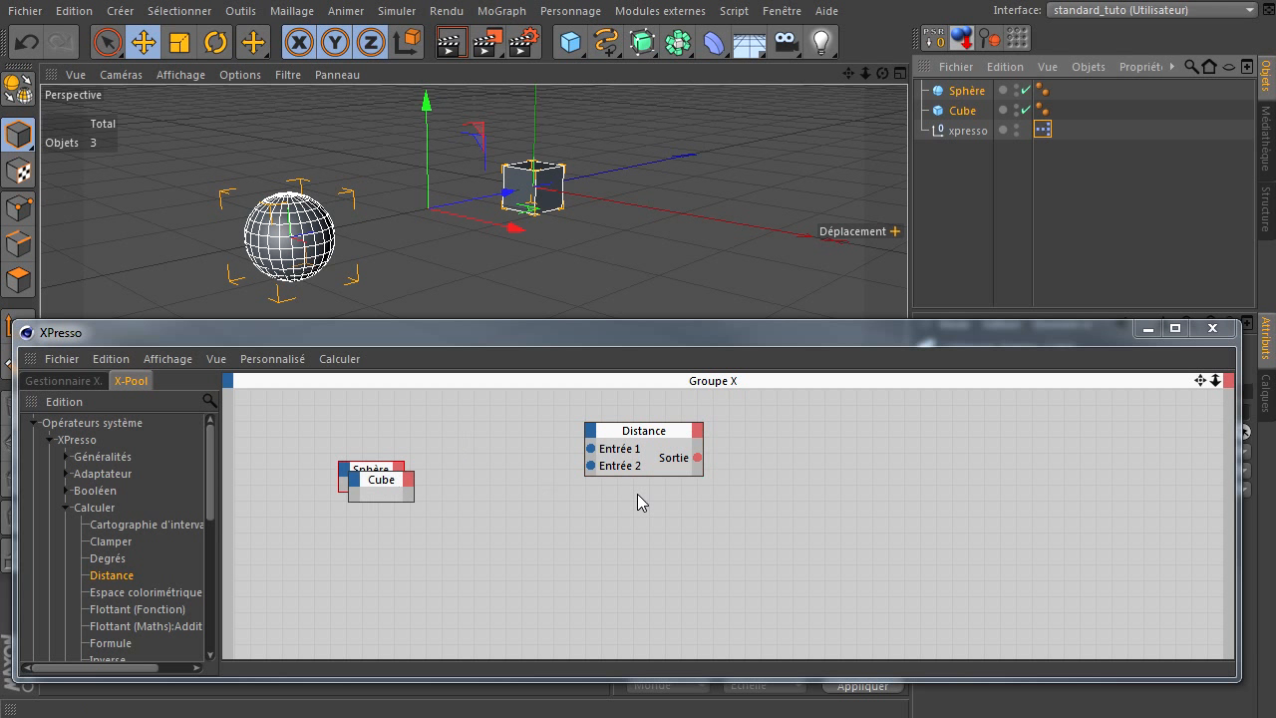
{"action": "left_click_drag", "start_coordinate": [660, 437], "coordinate": [681, 476]}
{"action": "left_click_drag", "start_coordinate": [387, 482], "coordinate": [361, 528]}
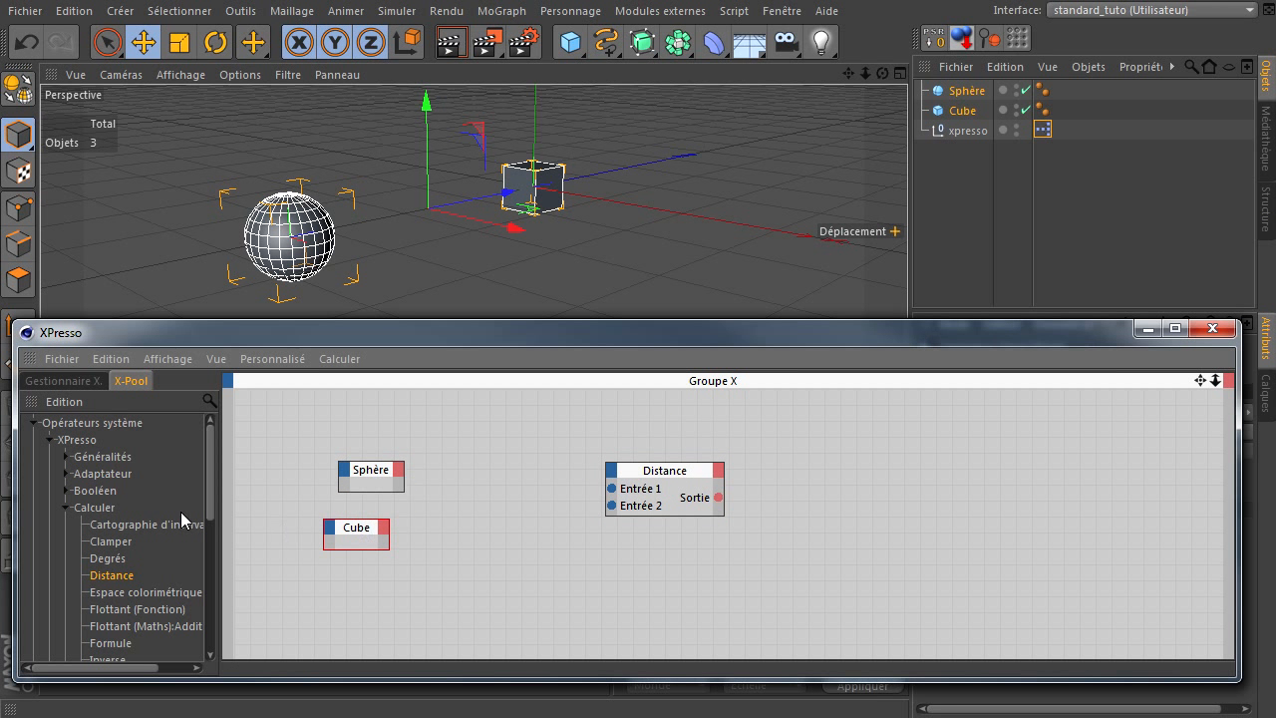
Add a Résultat operator from the Généralités group to the right of the Distance node
{"action": "left_click", "coordinate": [66, 455]}
{"action": "scroll", "coordinate": [145, 598], "scroll_direction": "down", "scroll_amount": 3}
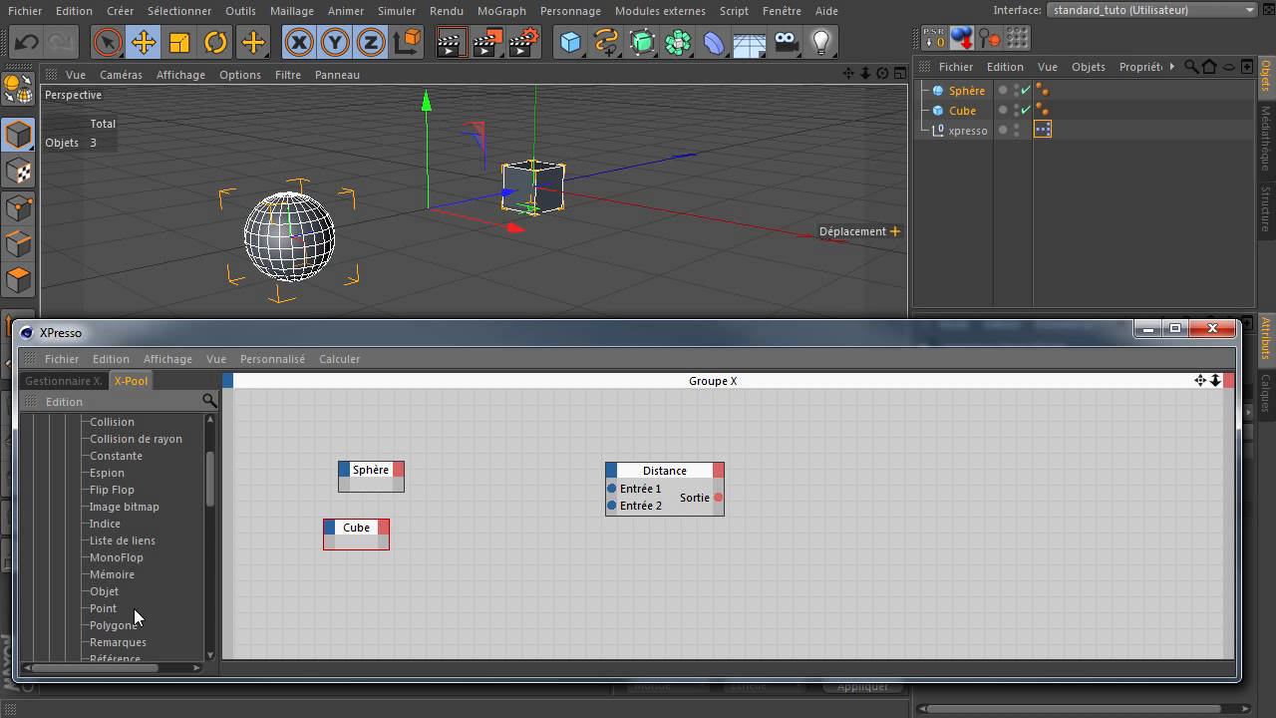
{"action": "scroll", "coordinate": [120, 644], "scroll_direction": "down", "scroll_amount": 3}
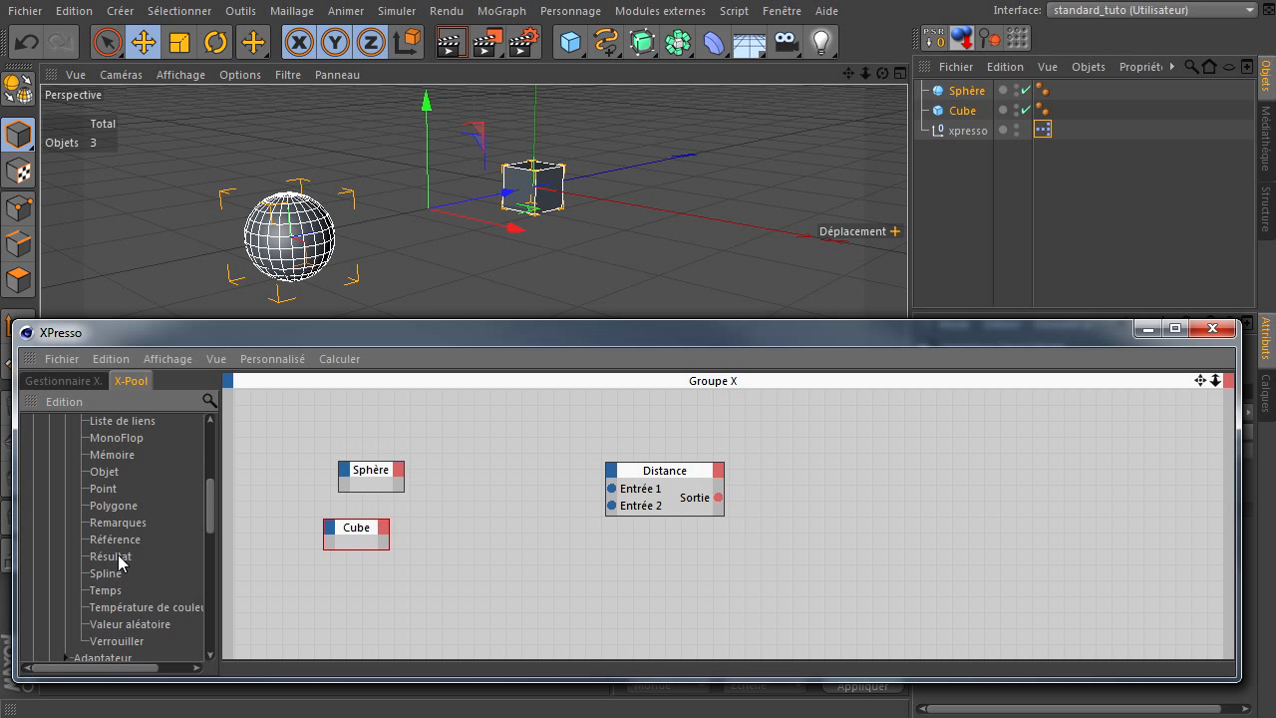
{"action": "left_click", "coordinate": [115, 555]}
{"action": "left_click", "coordinate": [914, 479]}
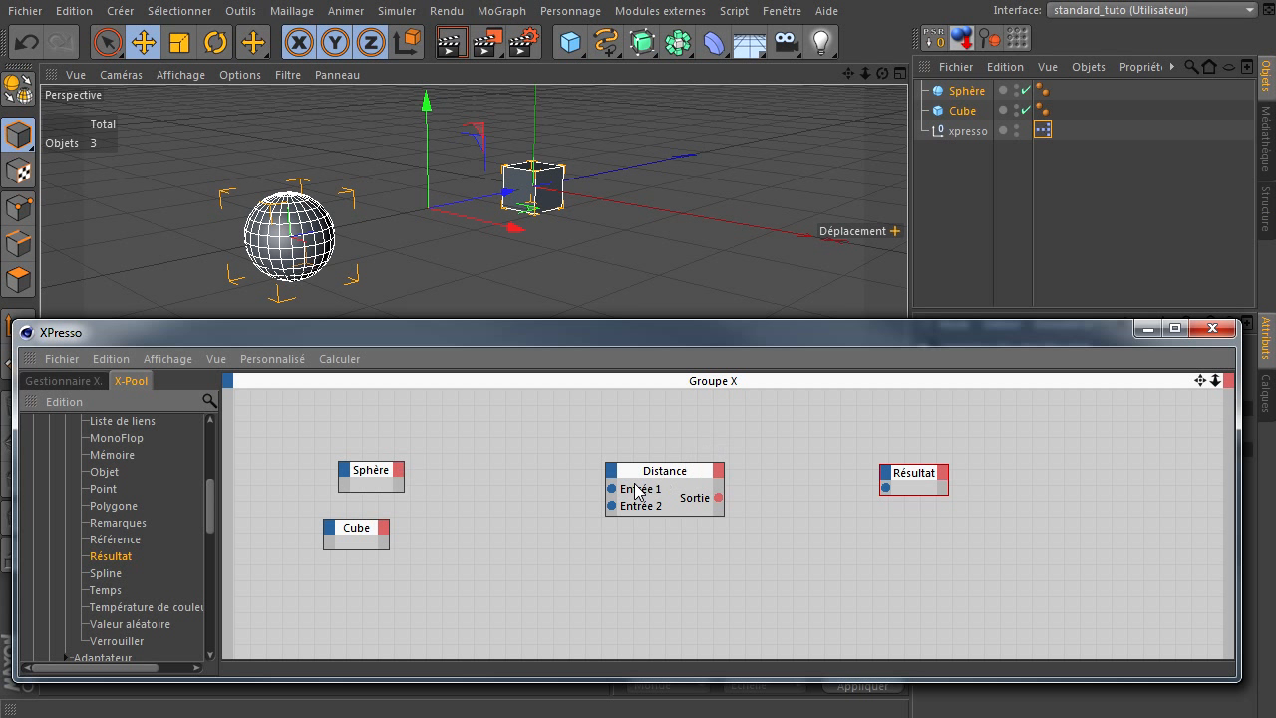
Shift the Distance and Sphère nodes slightly up and add a Position globale output port to the Sphère node
{"action": "mouse_move", "coordinate": [676, 475]}
{"action": "left_mouse_down"}
{"action": "mouse_move", "coordinate": [665, 474]}
{"action": "mouse_move", "coordinate": [672, 457]}
{"action": "left_mouse_up"}
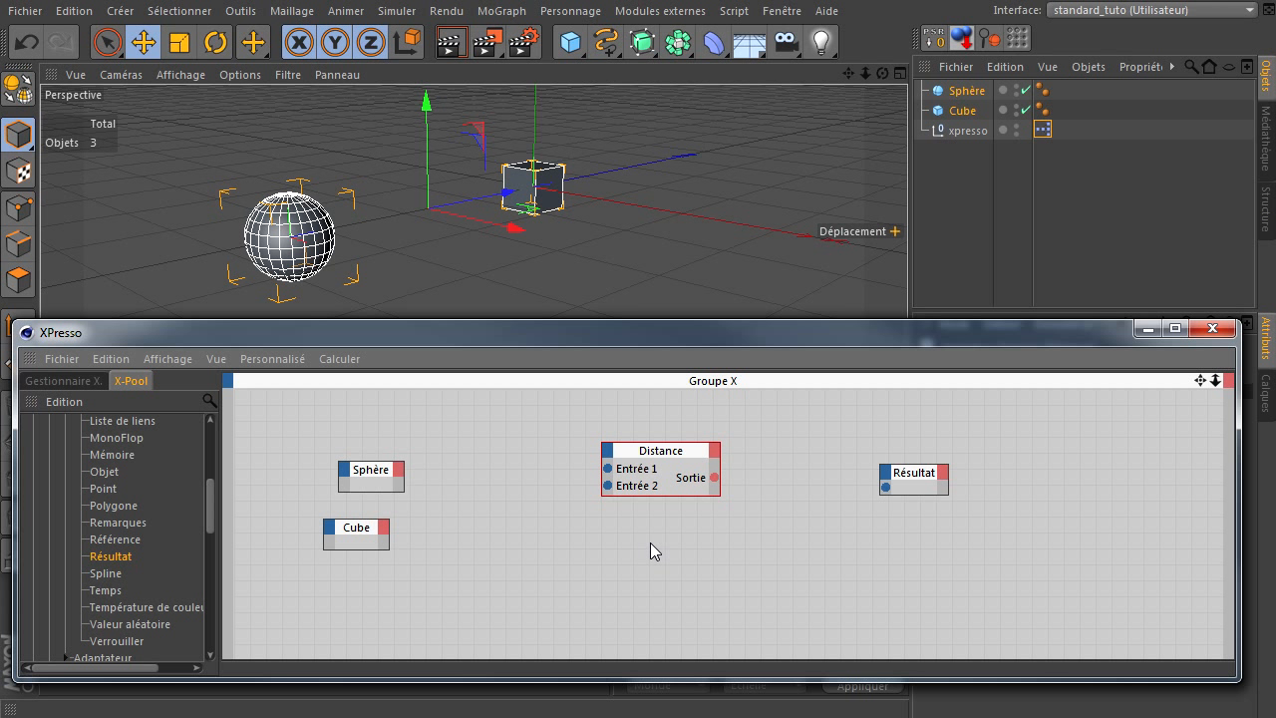
{"action": "left_click_drag", "start_coordinate": [379, 479], "coordinate": [365, 448]}
{"action": "left_click", "coordinate": [386, 439]}
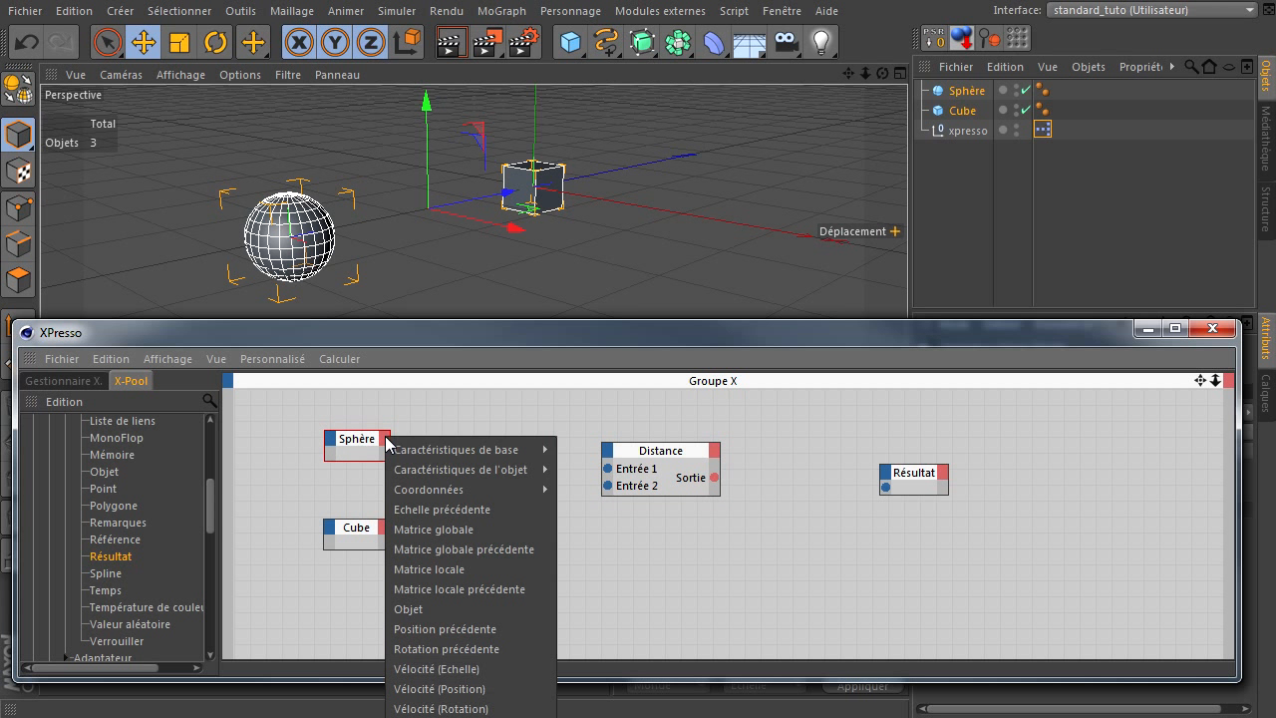
{"action": "mouse_move", "coordinate": [468, 488]}
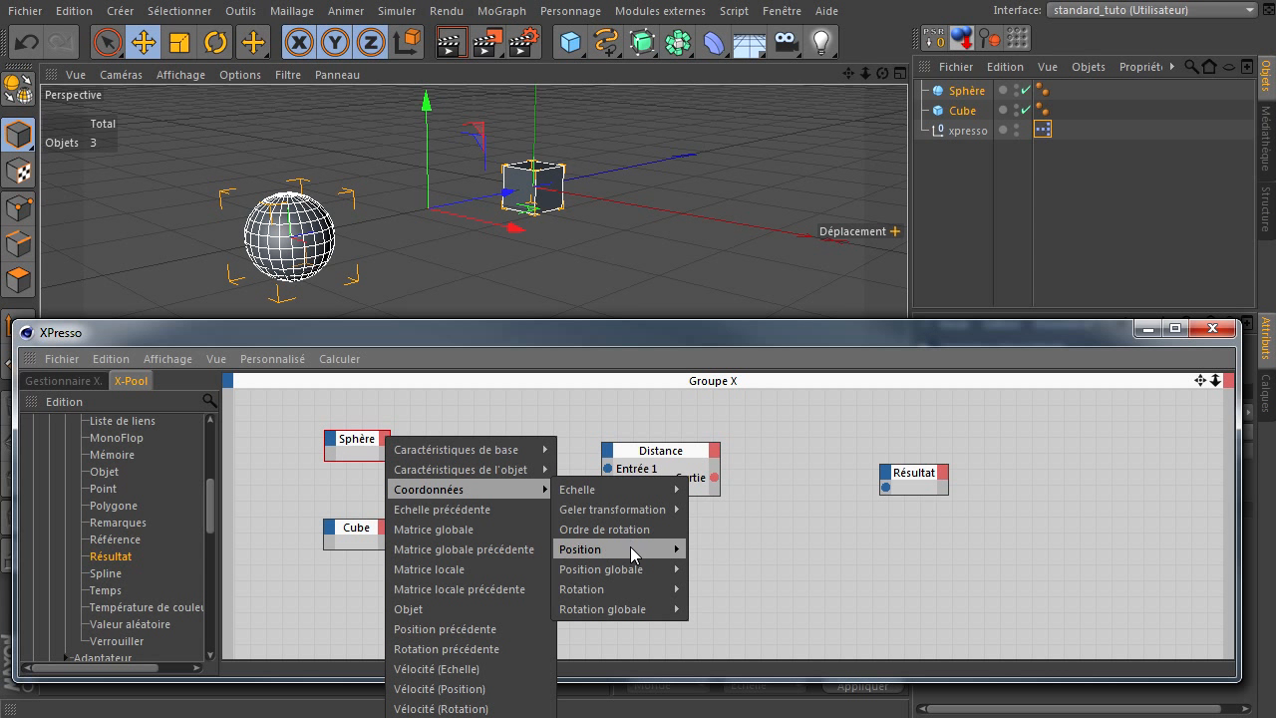
{"action": "mouse_move", "coordinate": [628, 571]}
{"action": "left_click", "coordinate": [736, 576]}
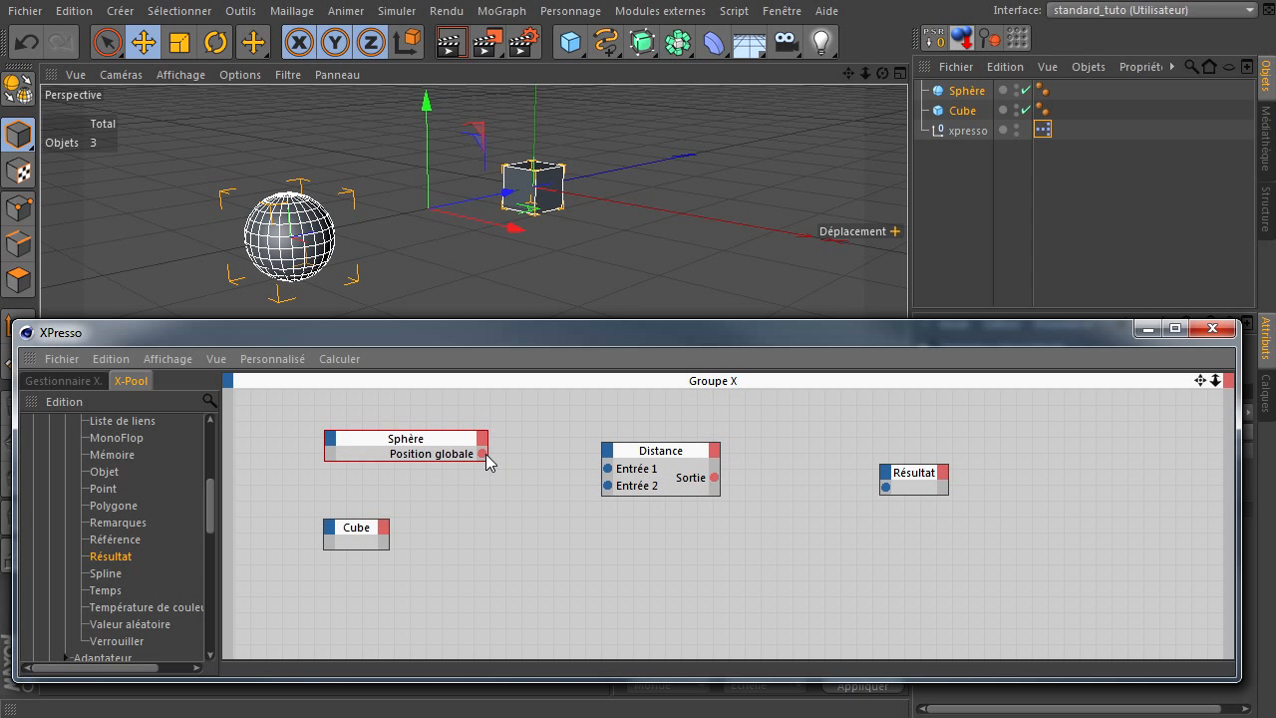
Move the Cube node closer below the Sphère node and connect the sphere's Position globale to Entrée 1 of the Distance node
{"action": "left_click", "coordinate": [384, 527]}
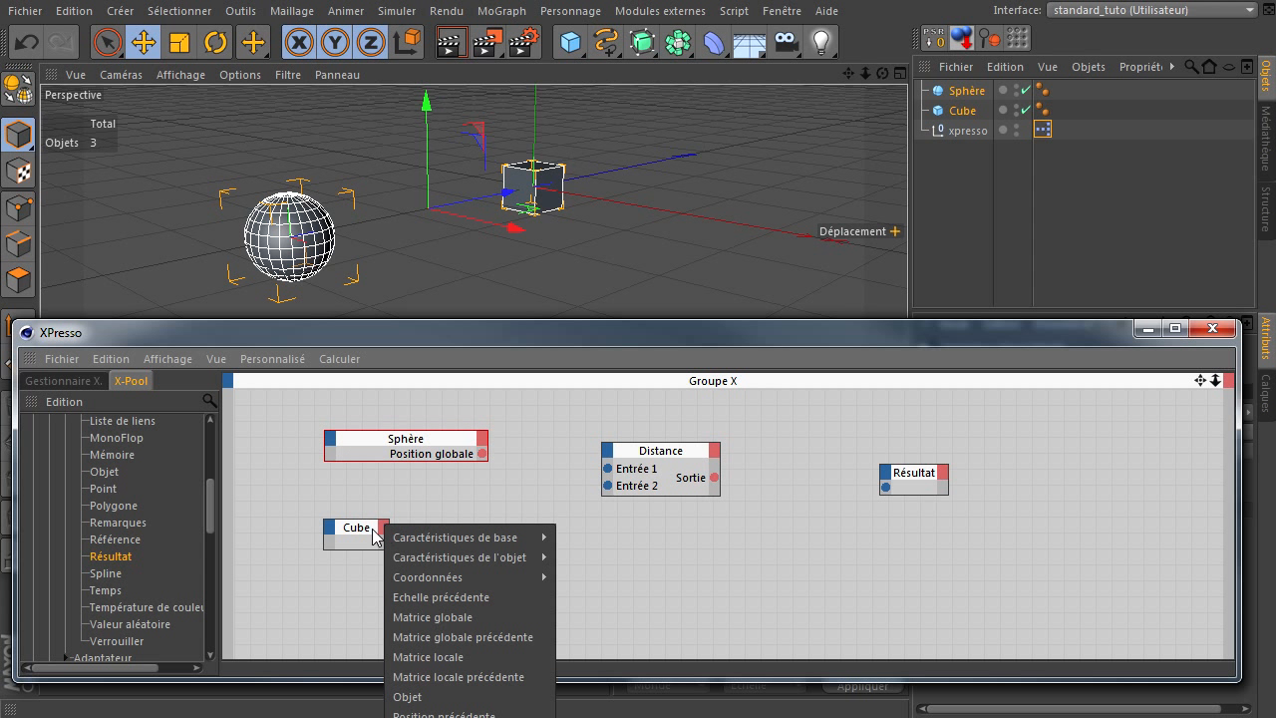
{"action": "left_click", "coordinate": [360, 538]}
{"action": "left_click_drag", "start_coordinate": [359, 538], "coordinate": [364, 508]}
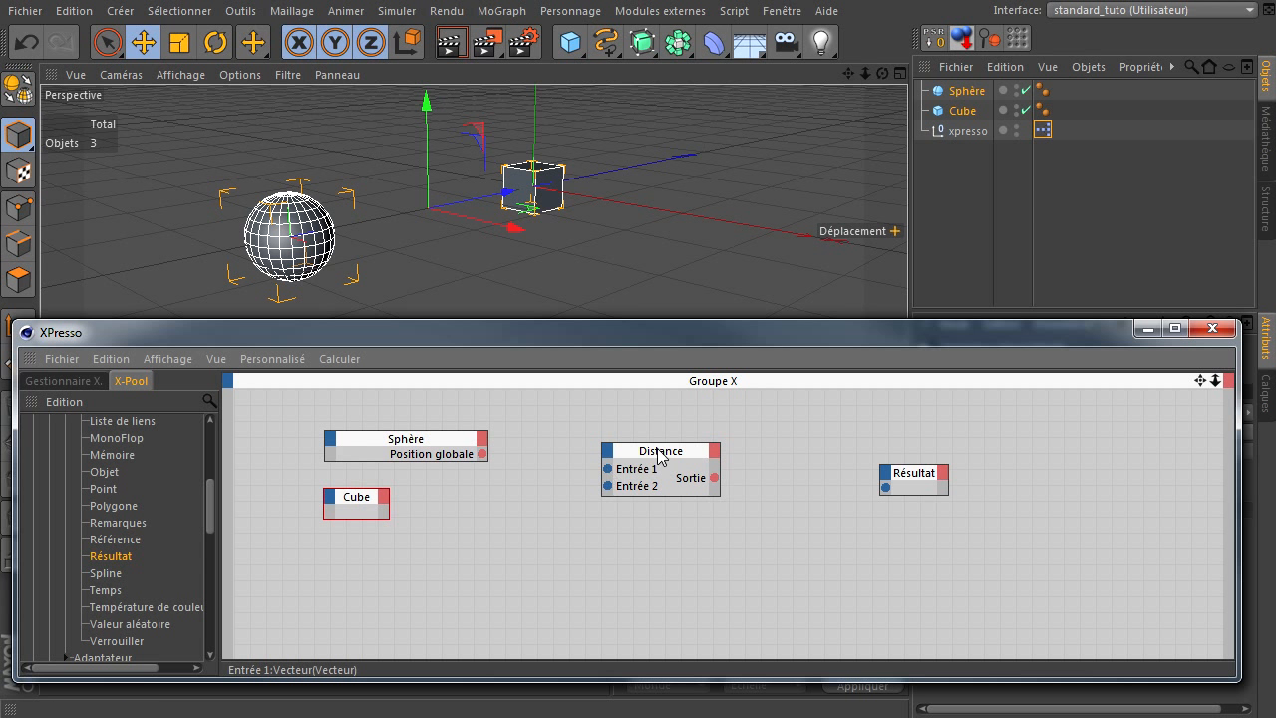
{"action": "left_click_drag", "start_coordinate": [607, 468], "coordinate": [492, 457]}
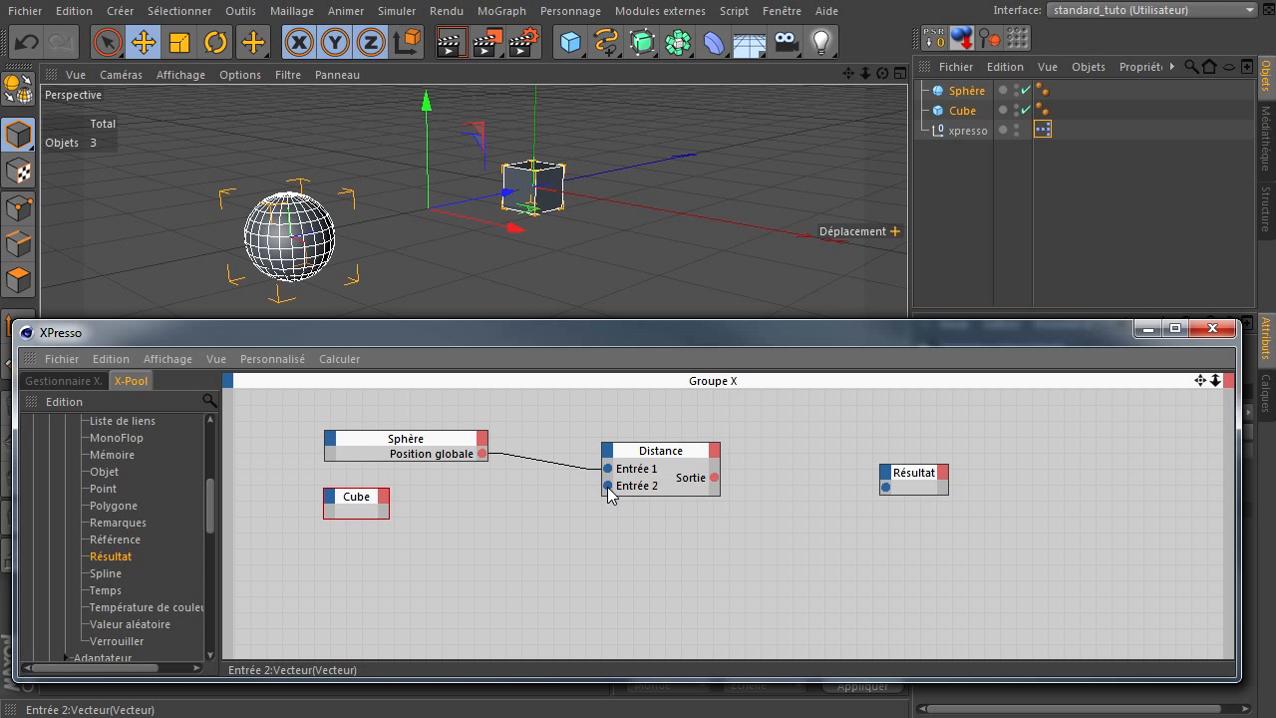
{"action": "left_click_drag", "start_coordinate": [608, 493], "coordinate": [383, 501]}
{"action": "left_click", "coordinate": [383, 495]}
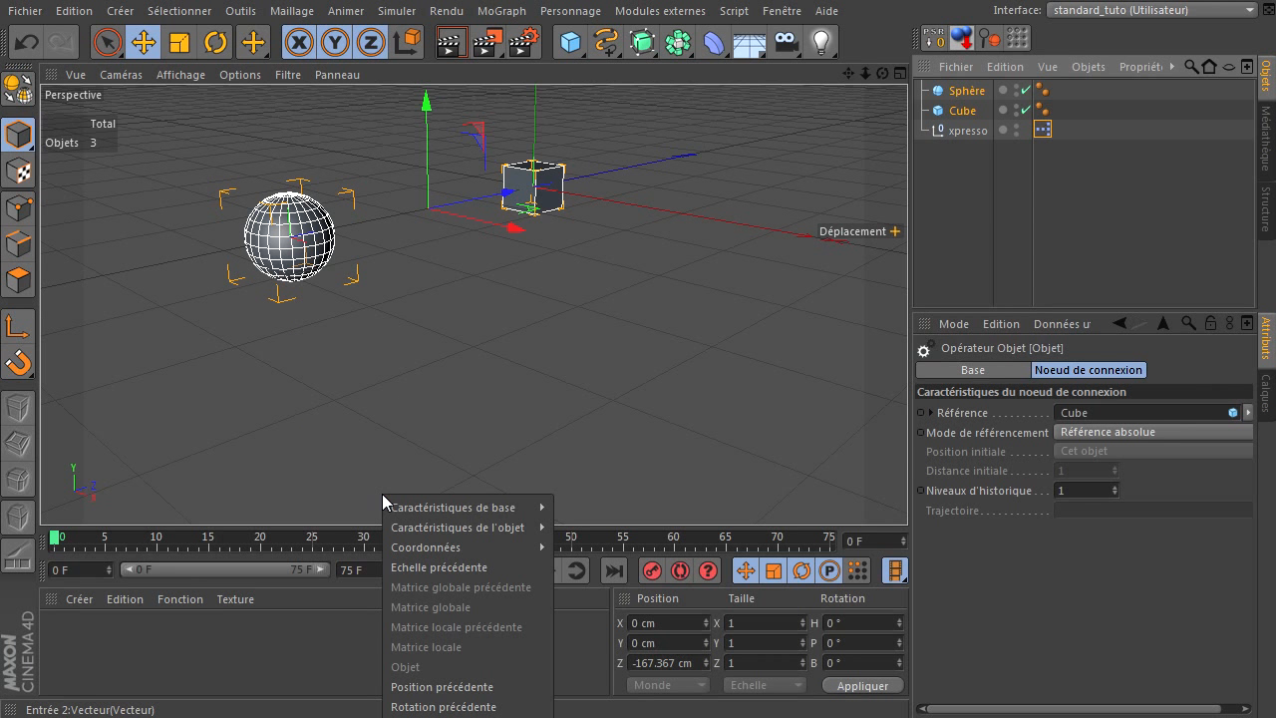
{"action": "key", "text": "Escape"}
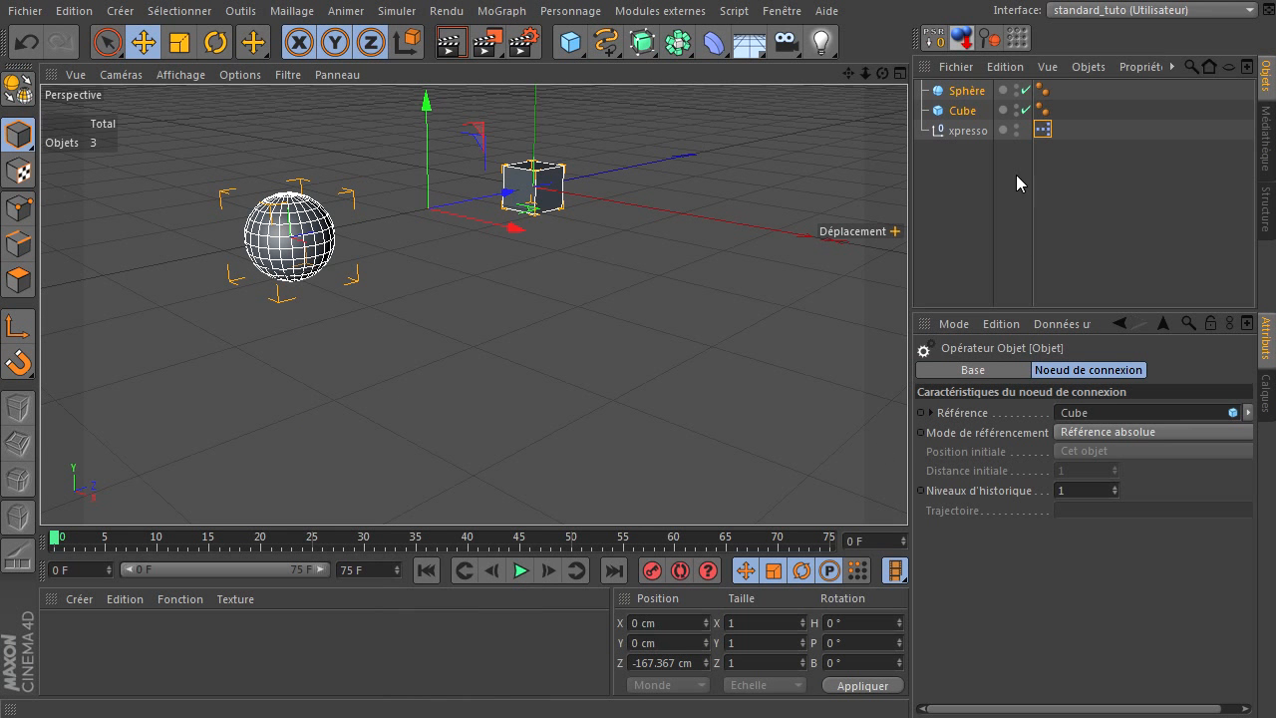
{"action": "double_click", "coordinate": [1042, 129]}
Connect Entrée 2 of the Distance node to a Position globale output on the Cube node
{"action": "left_click_drag", "start_coordinate": [607, 485], "coordinate": [387, 501]}
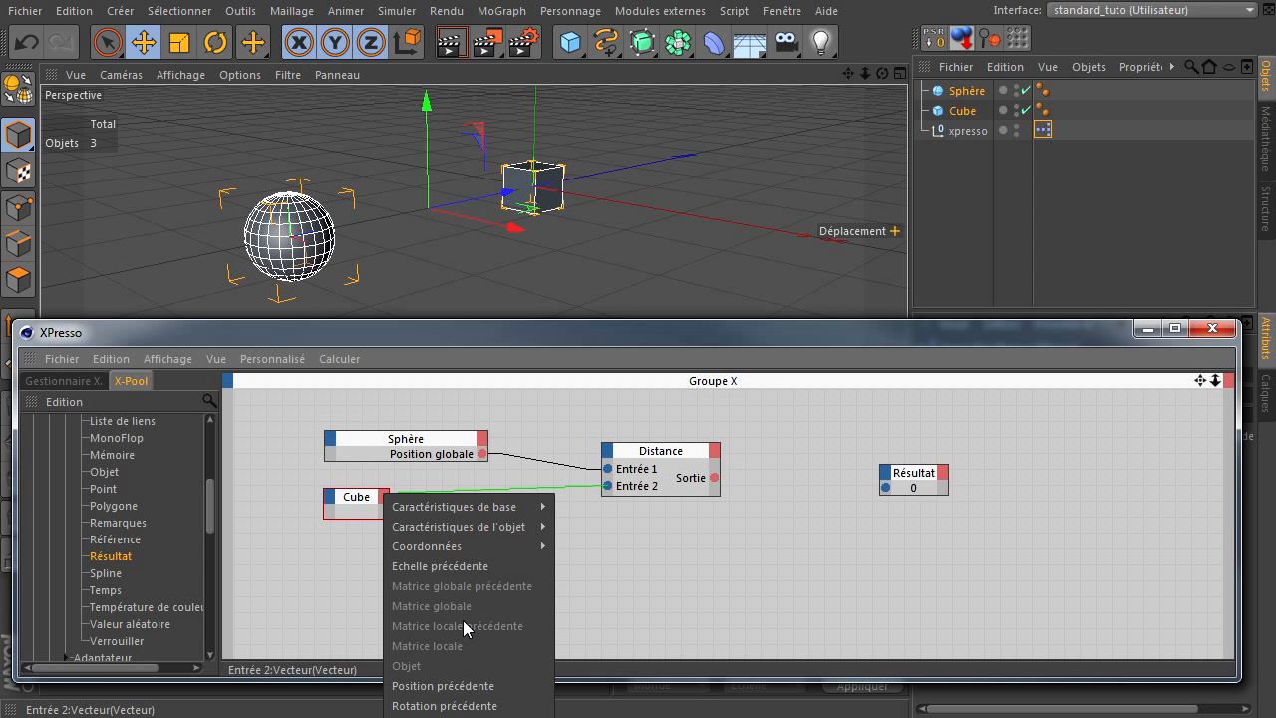
{"action": "mouse_move", "coordinate": [501, 545]}
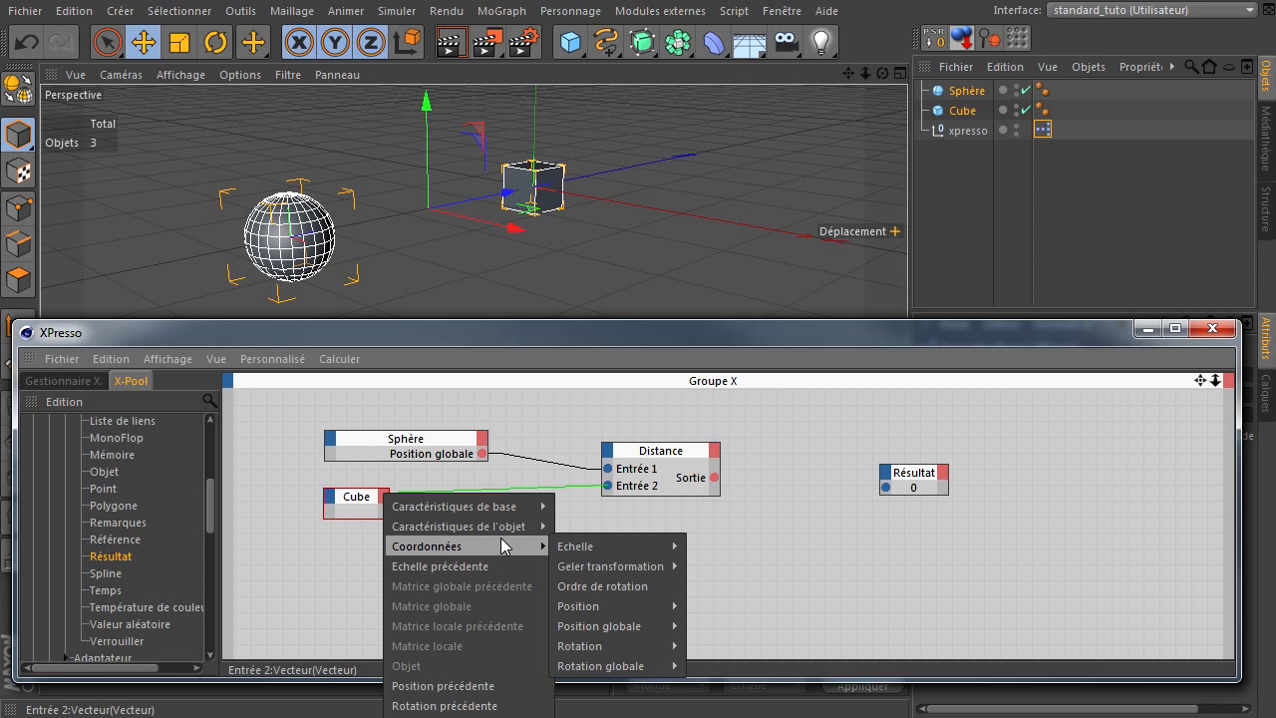
{"action": "mouse_move", "coordinate": [625, 538]}
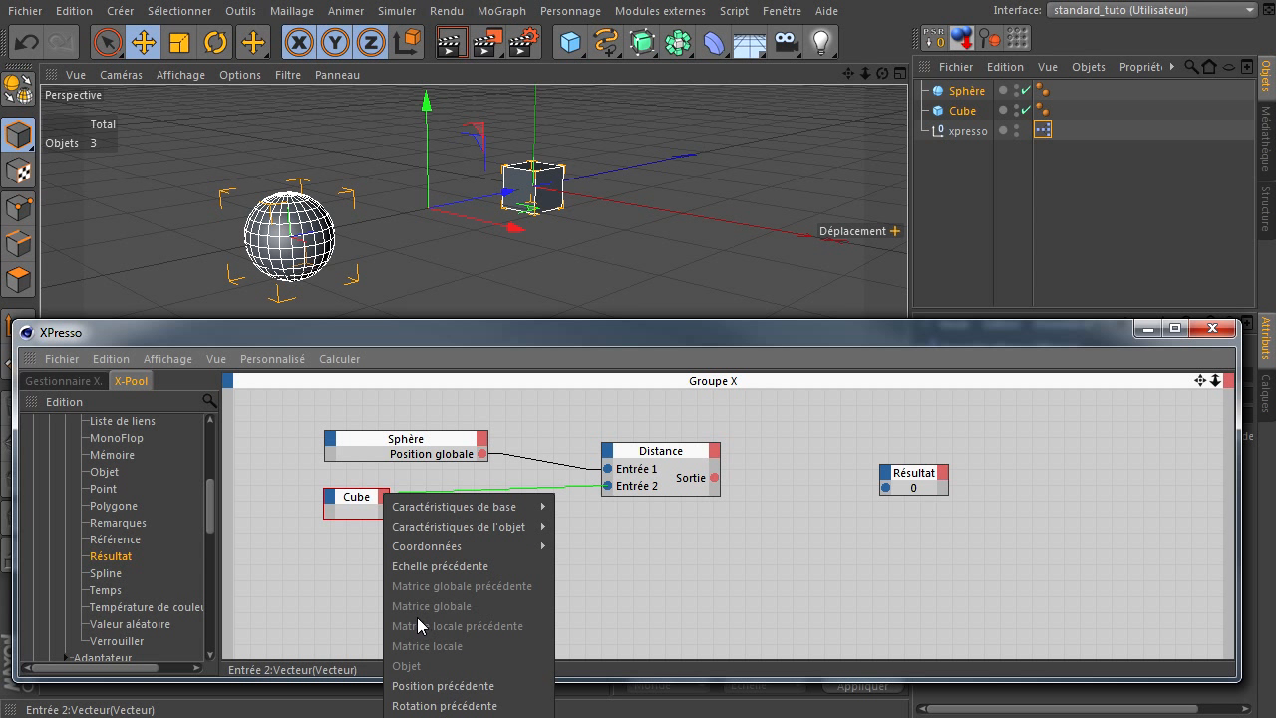
{"action": "mouse_move", "coordinate": [449, 545]}
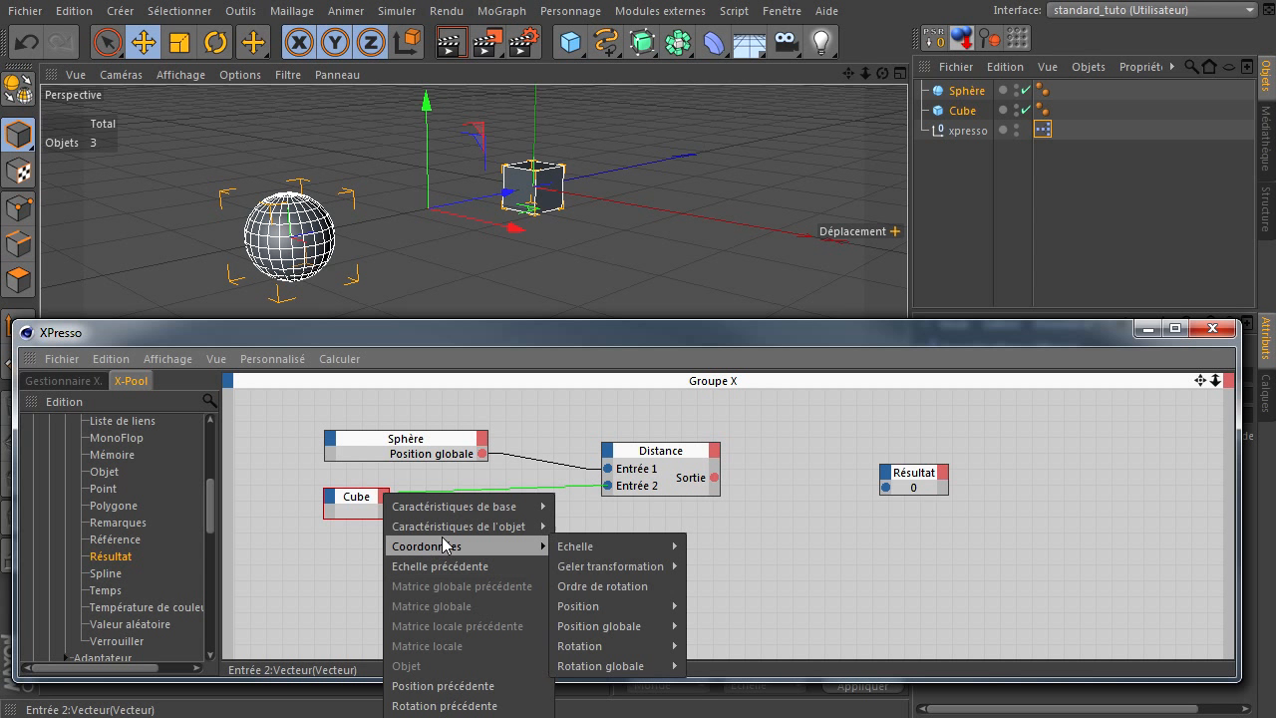
{"action": "mouse_move", "coordinate": [603, 626]}
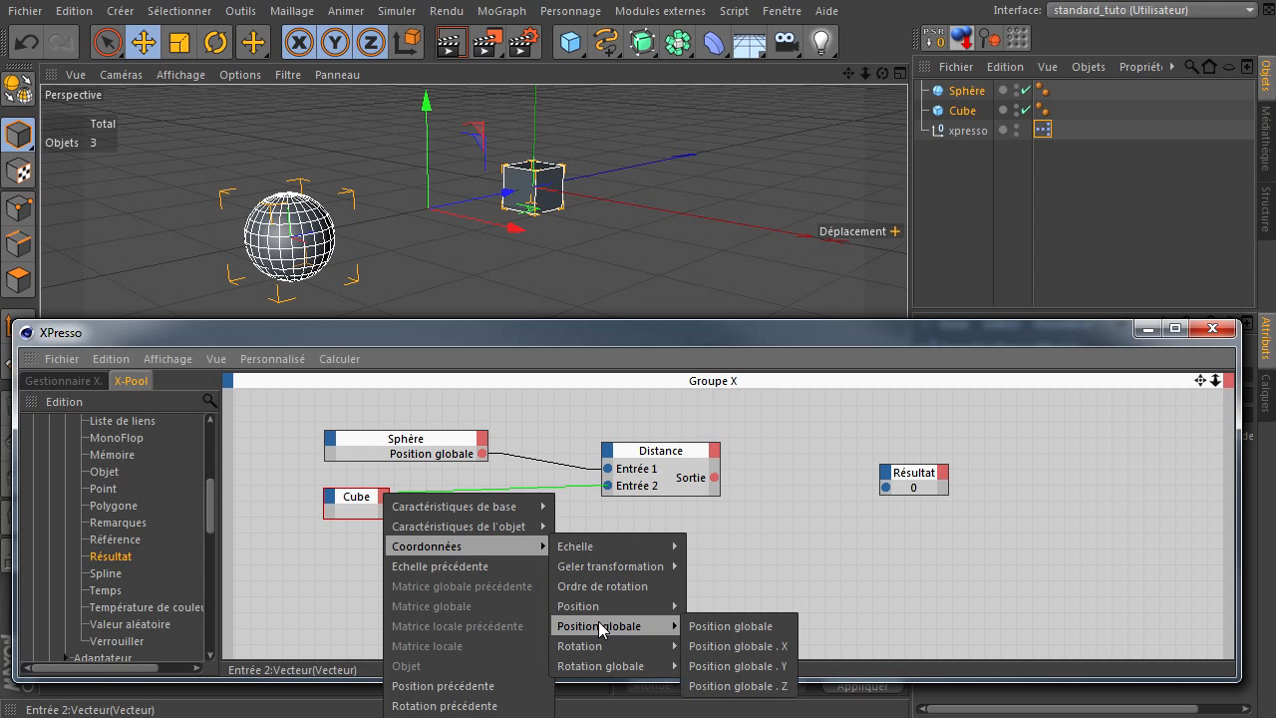
{"action": "left_click", "coordinate": [737, 626]}
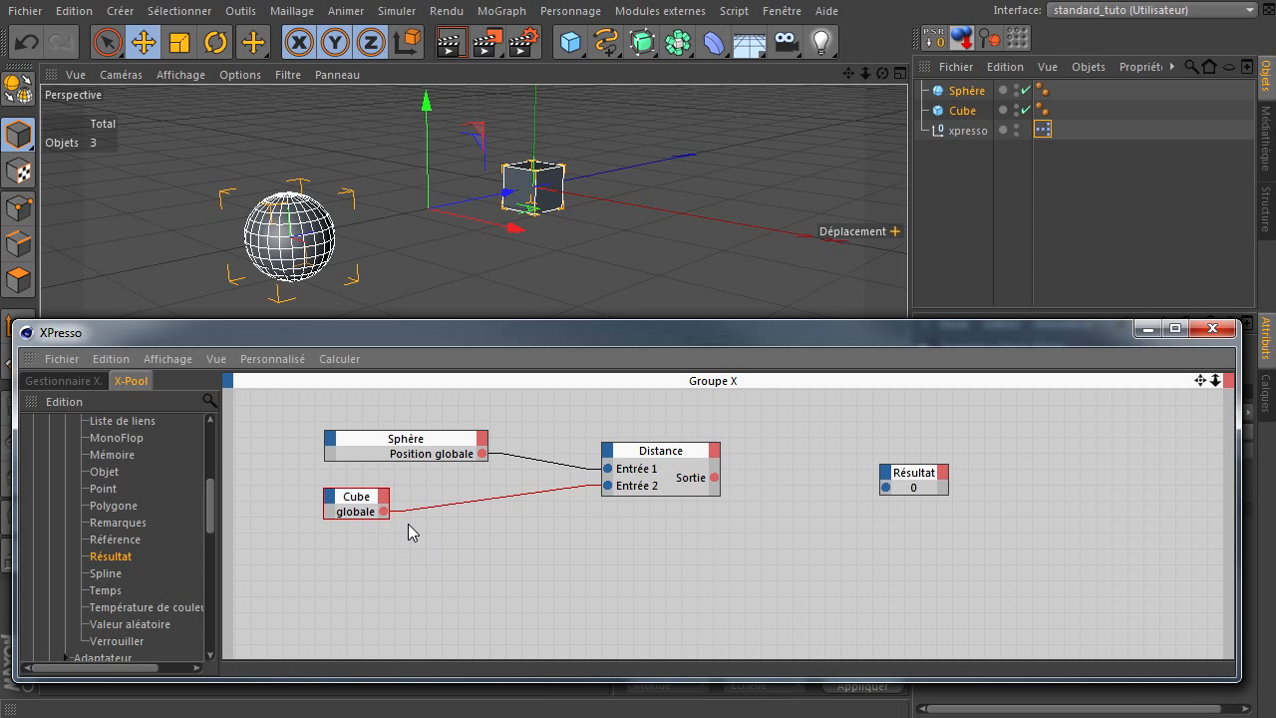
Fit the Sphère and Cube nodes to their port names, align them one above the other, and bring the Distance node beside them
{"action": "left_click_drag", "start_coordinate": [321, 510], "coordinate": [402, 490]}
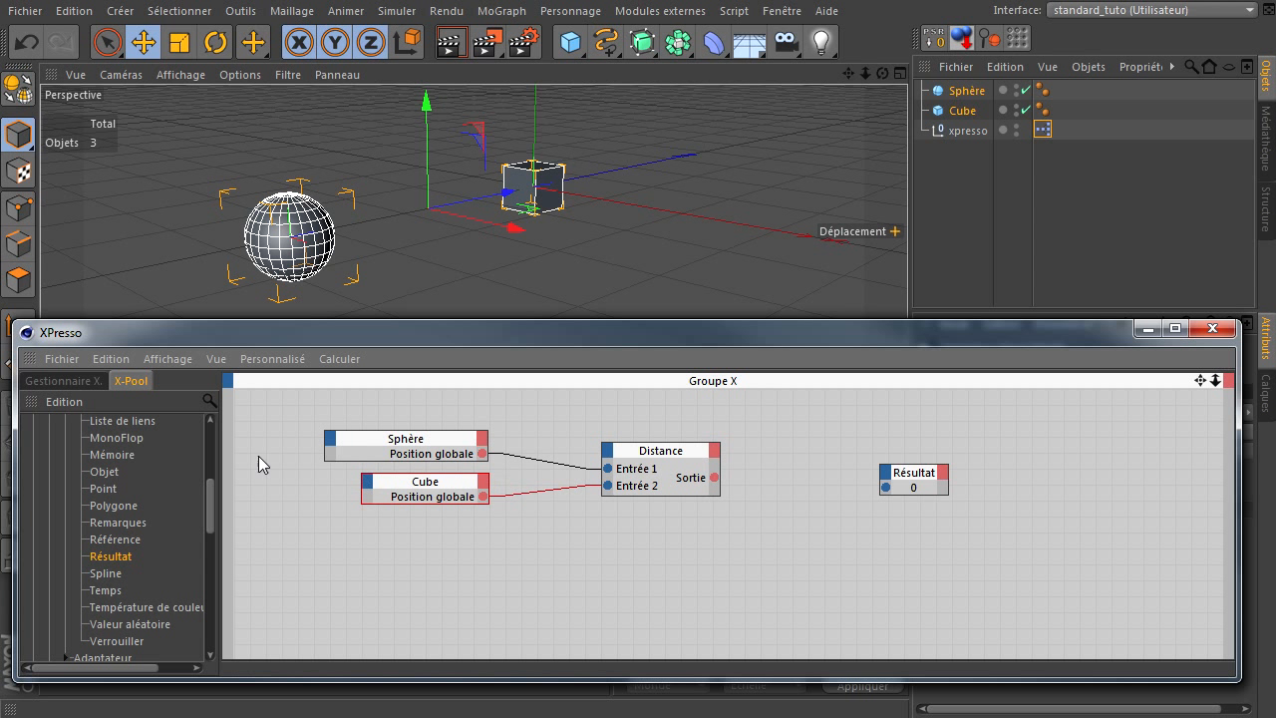
{"action": "double_click", "coordinate": [400, 438]}
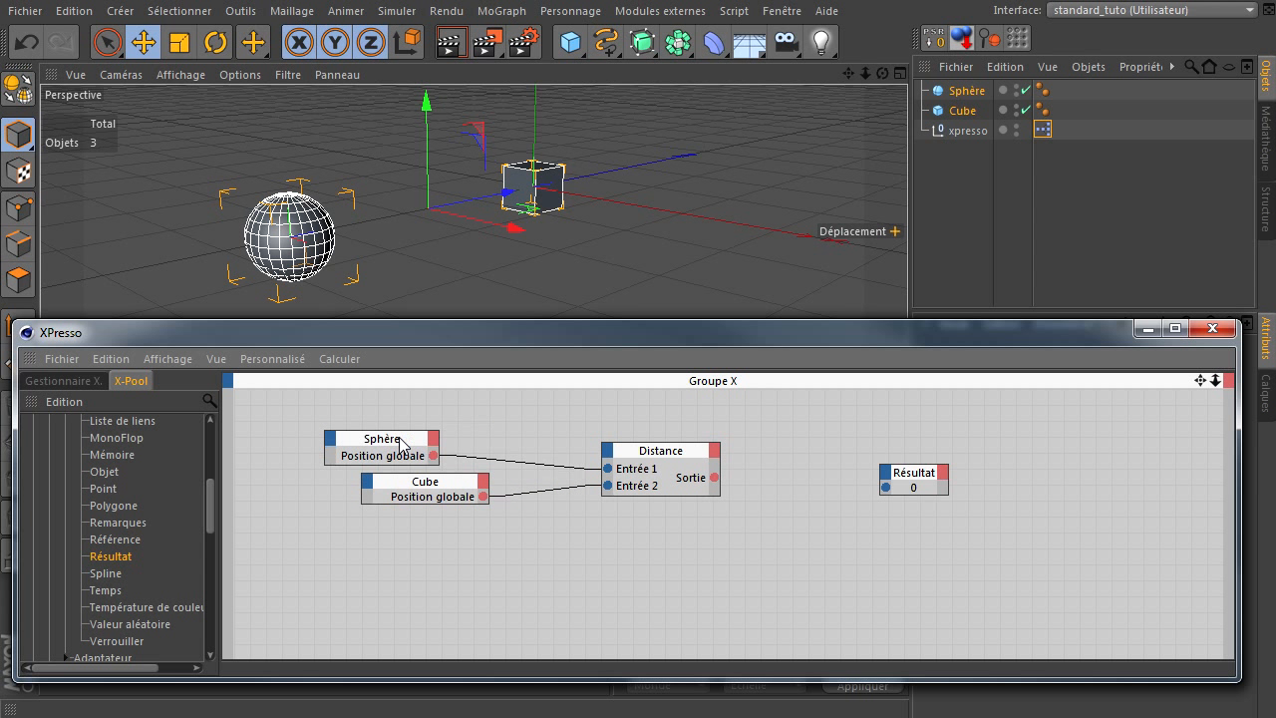
{"action": "double_click", "coordinate": [388, 483]}
{"action": "left_click_drag", "start_coordinate": [409, 483], "coordinate": [370, 484]}
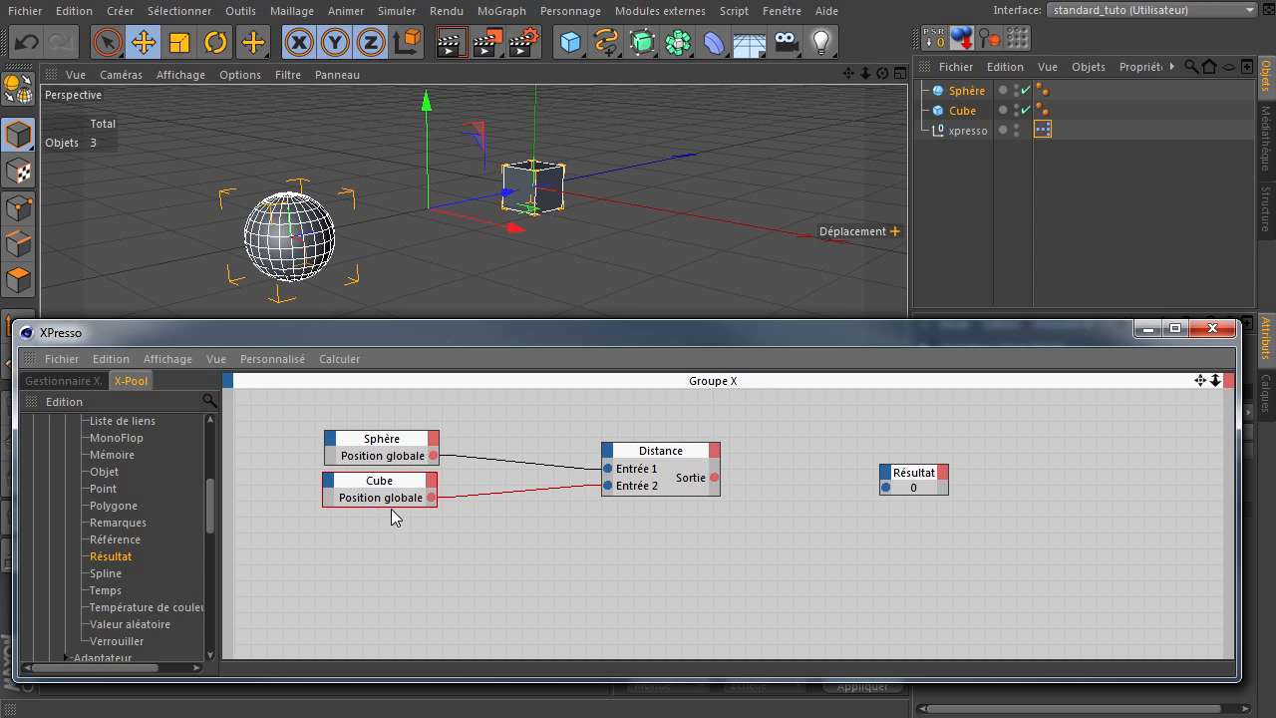
{"action": "left_click_drag", "start_coordinate": [679, 453], "coordinate": [550, 448]}
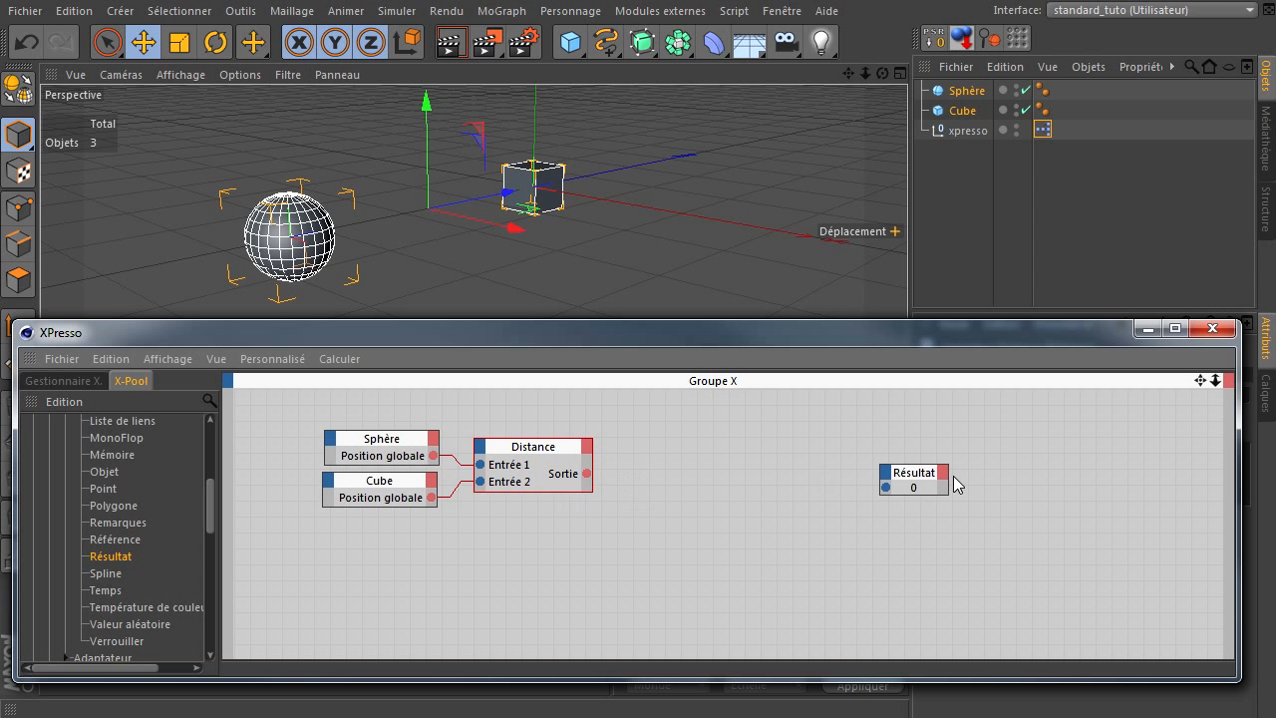
Connect the Distance node's Sortie to the Résultat node, bring Résultat closer, and move the XPresso window lower to clear the viewport
{"action": "left_click_drag", "start_coordinate": [893, 490], "coordinate": [588, 475]}
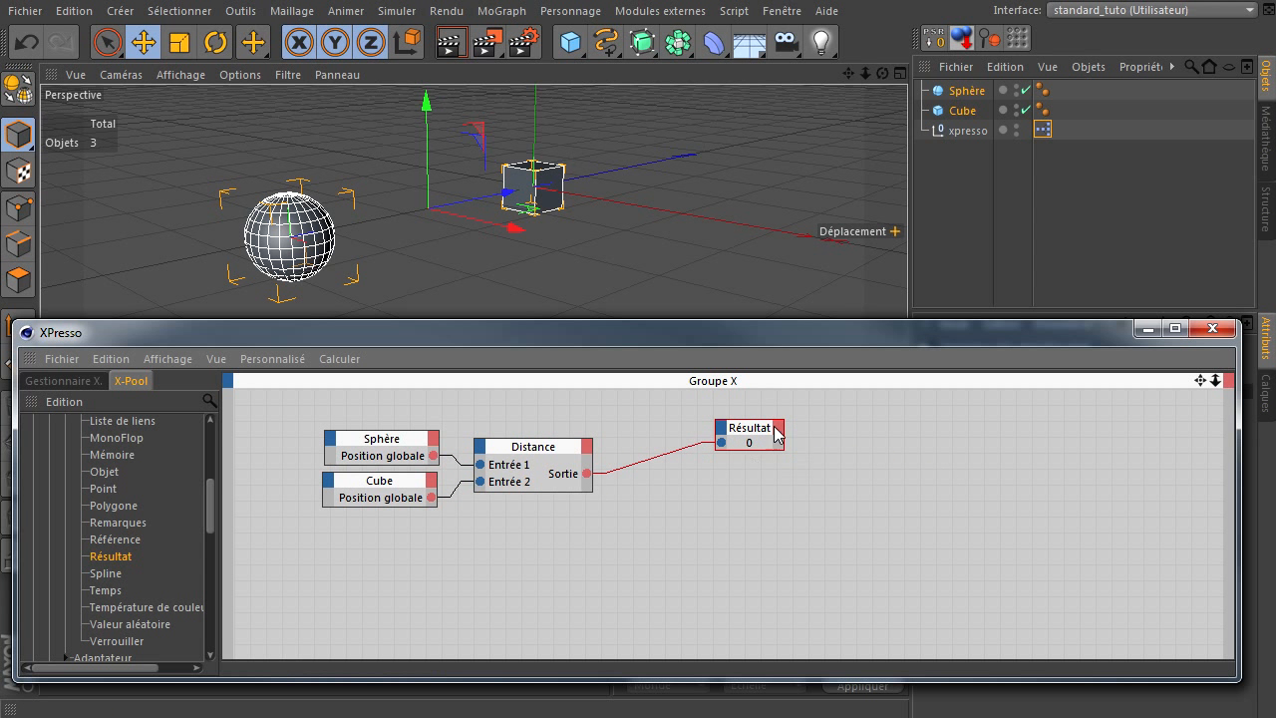
{"action": "left_click_drag", "start_coordinate": [726, 326], "coordinate": [759, 356]}
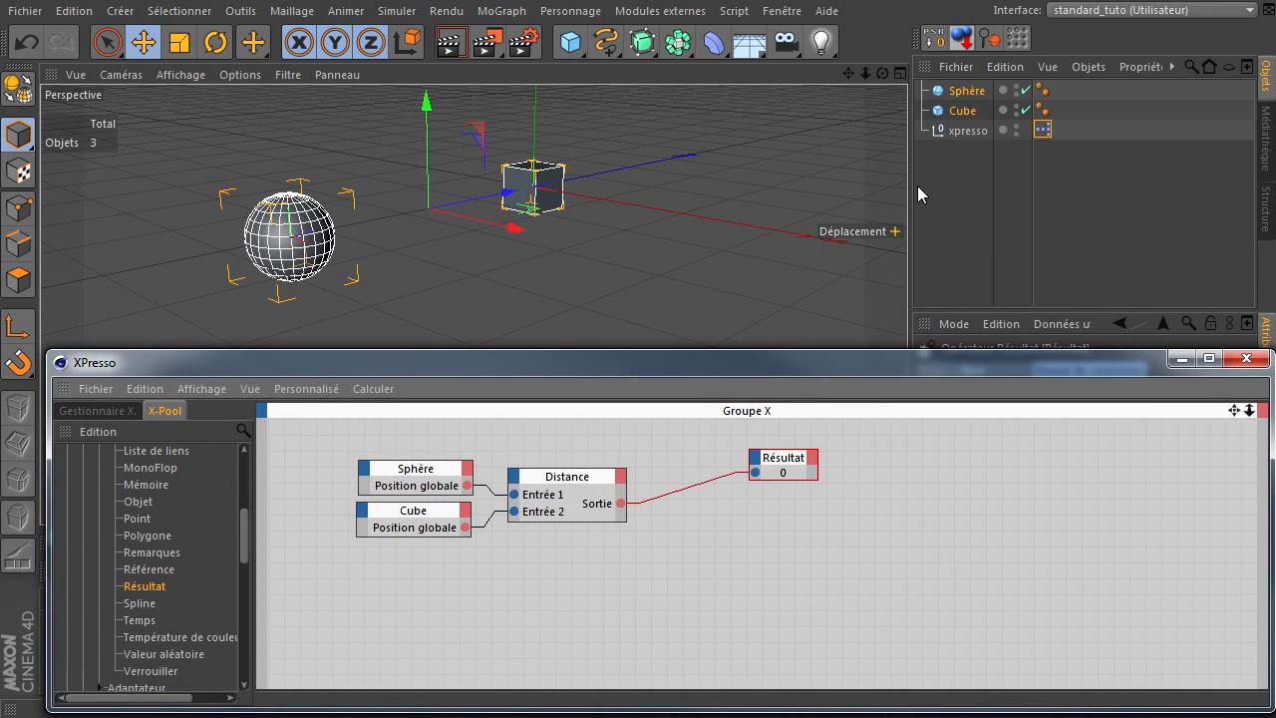
{"action": "left_click", "coordinate": [948, 143]}
Widen the Résultat node and move the cube toward the sphere, to about X -17.6 cm and Z -47.8 cm
{"action": "left_click", "coordinate": [961, 113]}
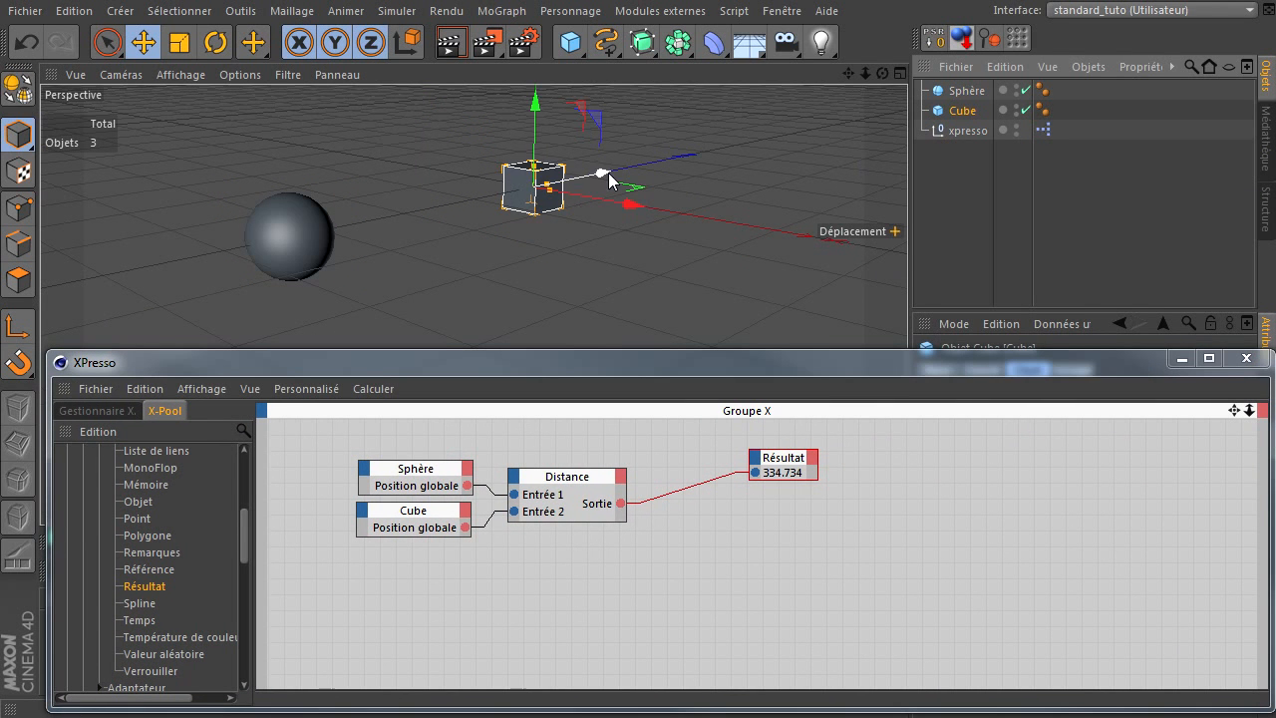
{"action": "left_click_drag", "start_coordinate": [815, 467], "coordinate": [874, 468]}
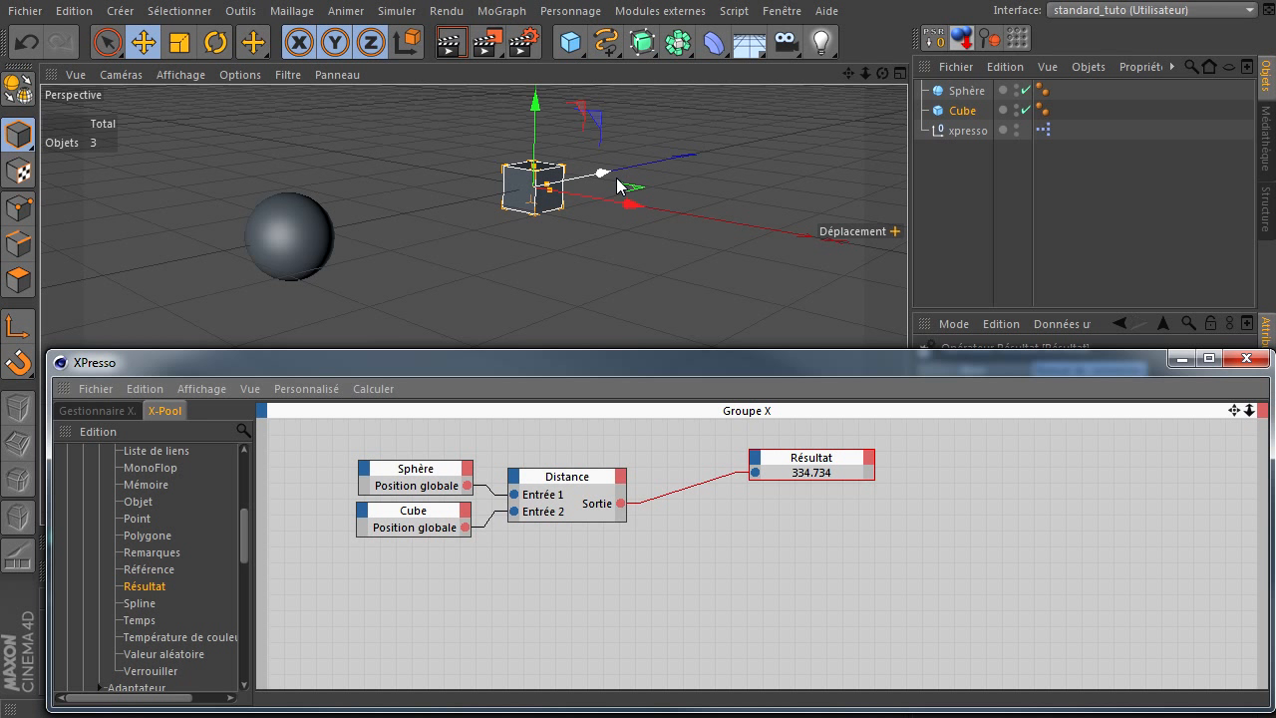
{"action": "left_click_drag", "start_coordinate": [604, 177], "coordinate": [560, 149]}
{"action": "left_click_drag", "start_coordinate": [596, 211], "coordinate": [598, 185]}
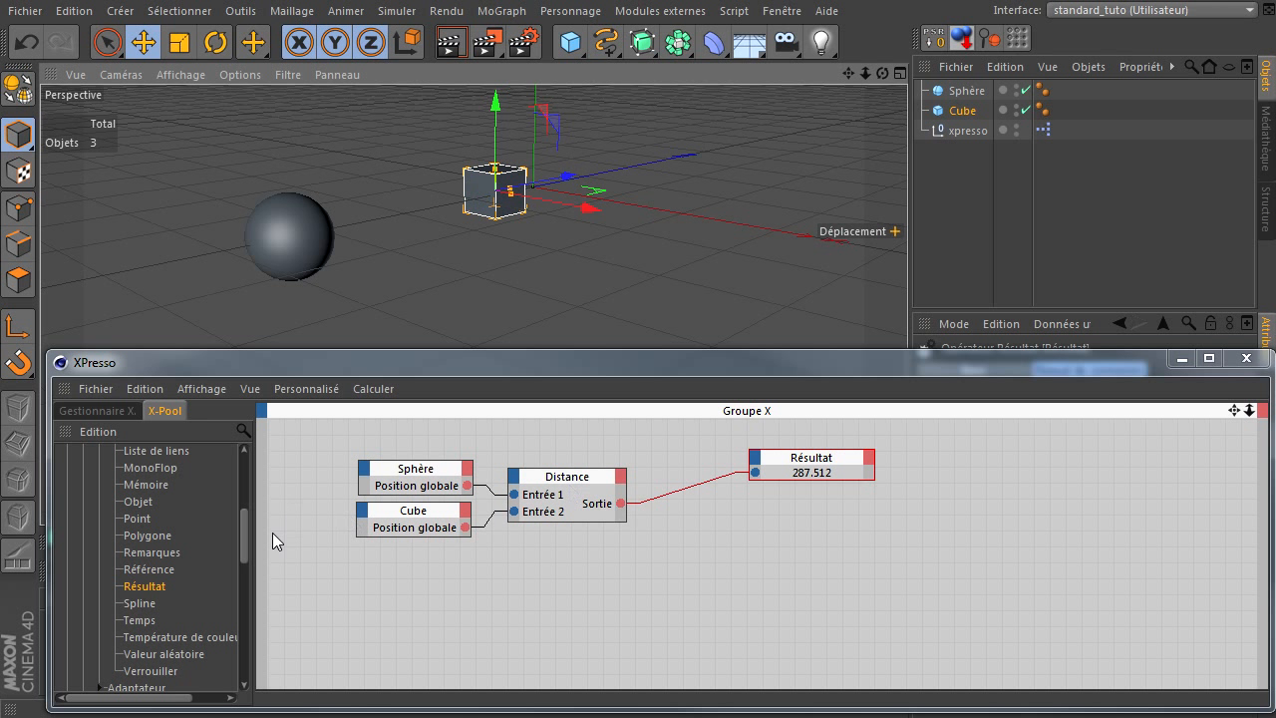
Add a Constante operator from the Généralités group below the Distance node and set its value to 200
{"action": "scroll", "coordinate": [243, 523], "scroll_direction": "up", "scroll_amount": 5}
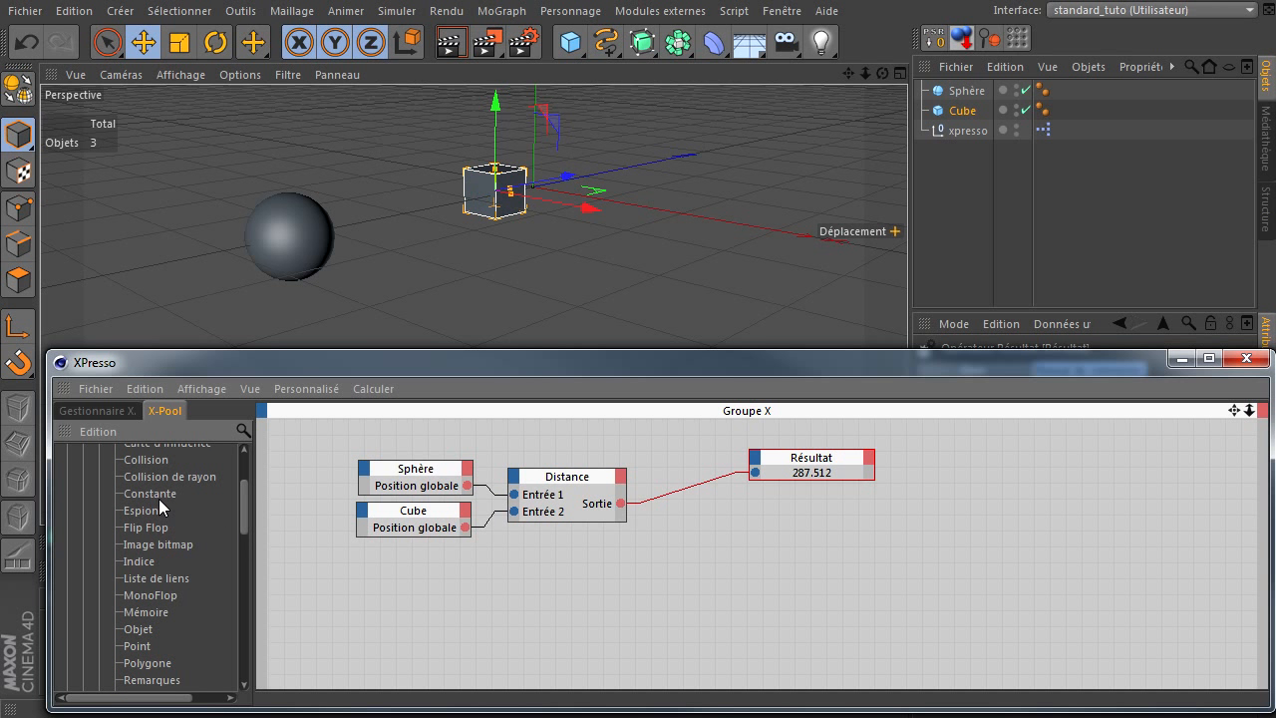
{"action": "left_click_drag", "start_coordinate": [149, 493], "coordinate": [568, 591]}
{"action": "left_click_drag", "start_coordinate": [647, 362], "coordinate": [629, 61]}
{"action": "left_click", "coordinate": [1047, 433]}
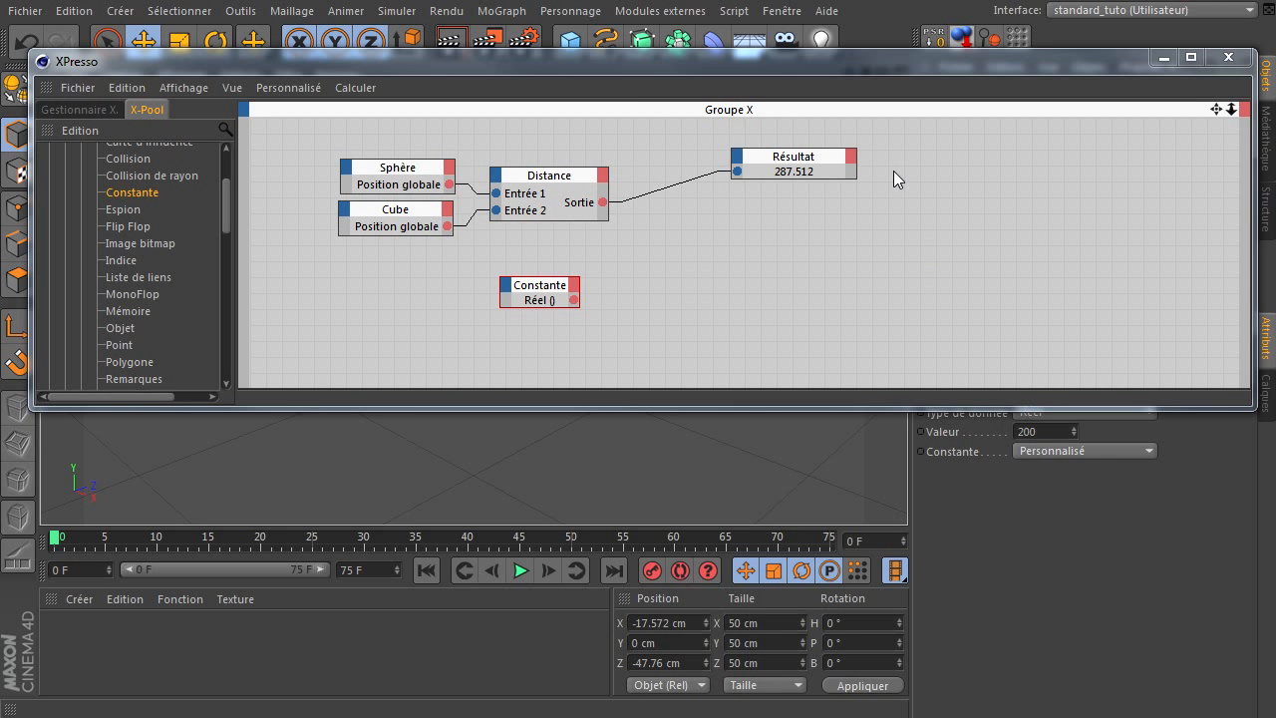
{"action": "left_click_drag", "start_coordinate": [638, 67], "coordinate": [618, 348]}
{"action": "left_click", "coordinate": [541, 472]}
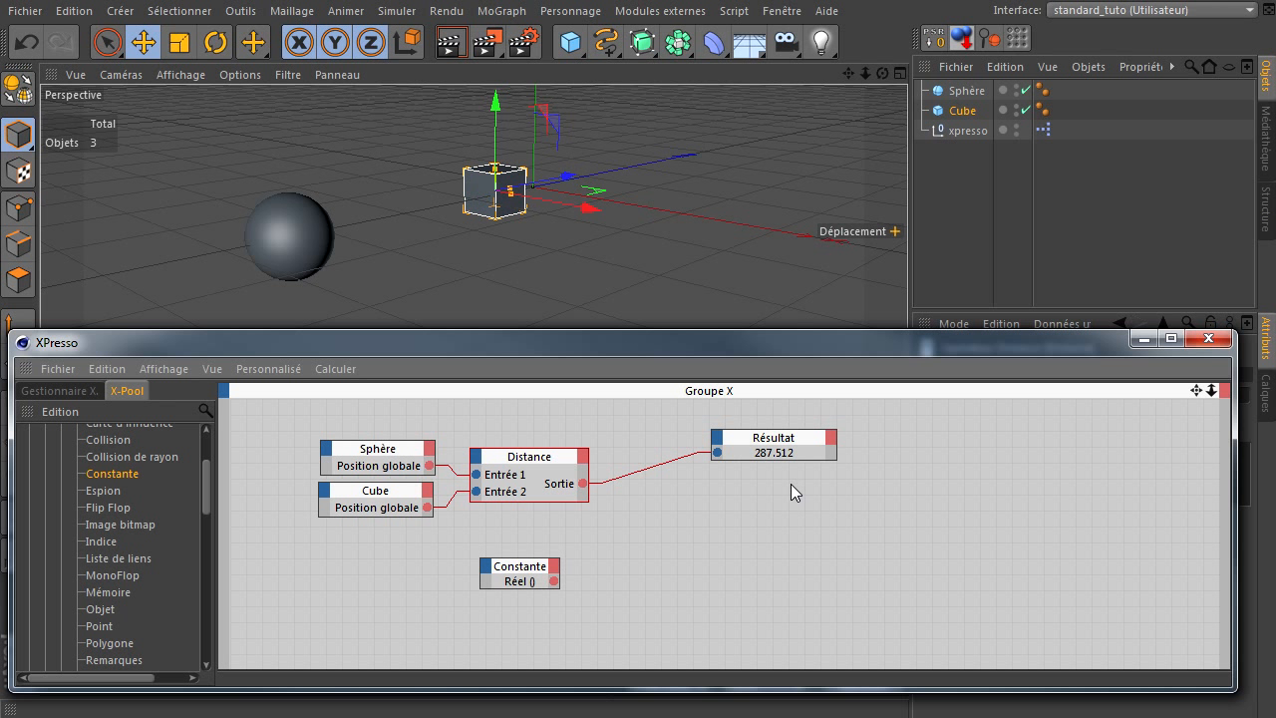
Extend the XPresso window upward and add a Comparer operator from the Logique group below the Résultat node
{"action": "left_click_drag", "start_coordinate": [184, 335], "coordinate": [191, 224]}
{"action": "scroll", "coordinate": [199, 261], "scroll_direction": "up", "scroll_amount": 3}
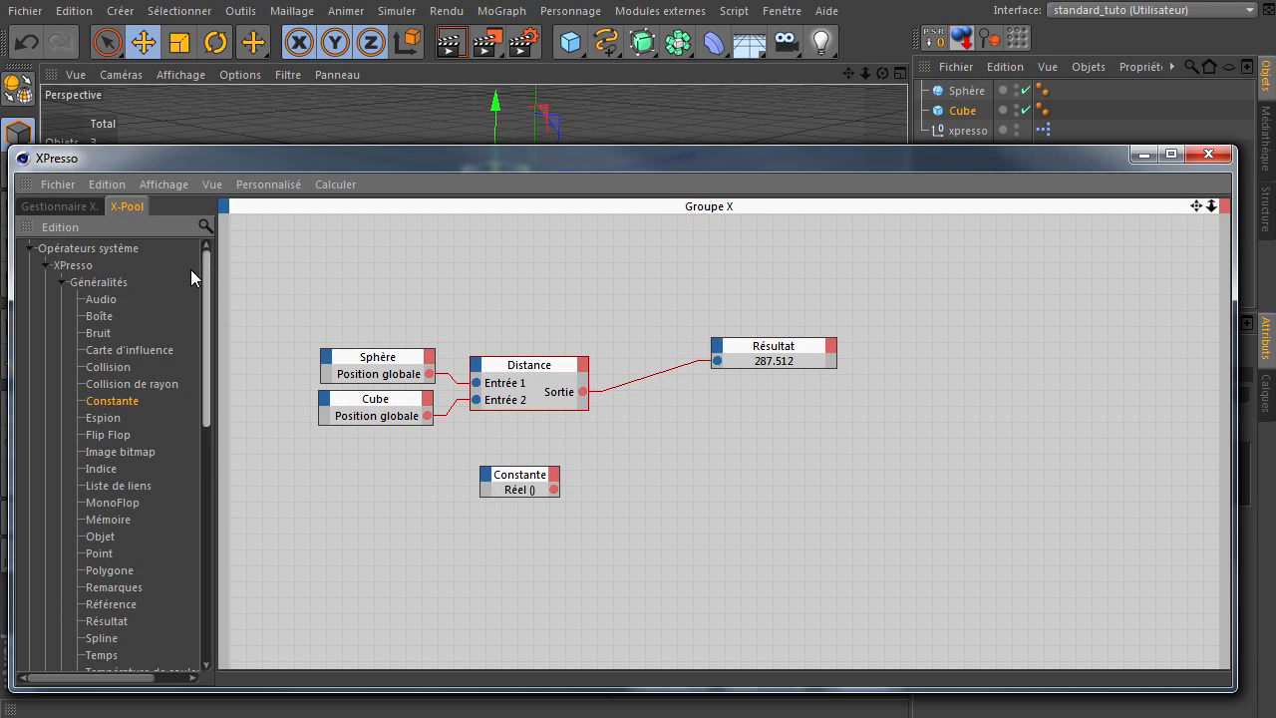
{"action": "left_click", "coordinate": [61, 282]}
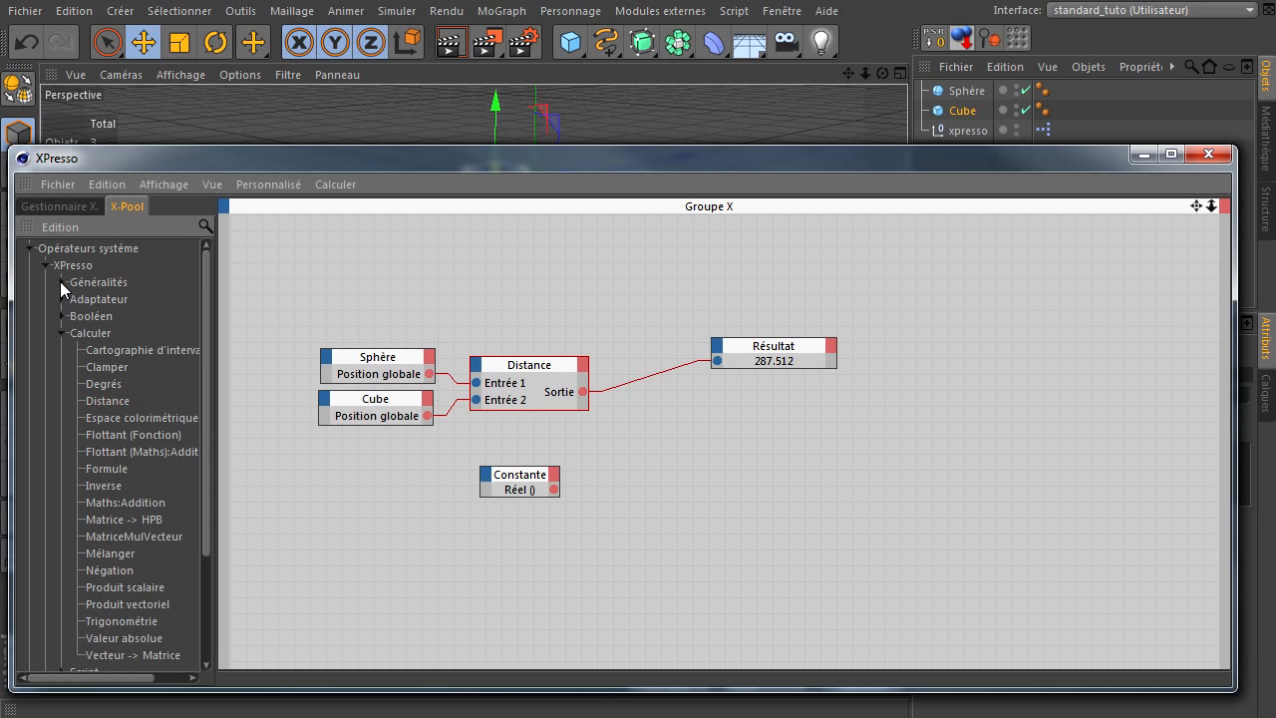
{"action": "left_click", "coordinate": [61, 334]}
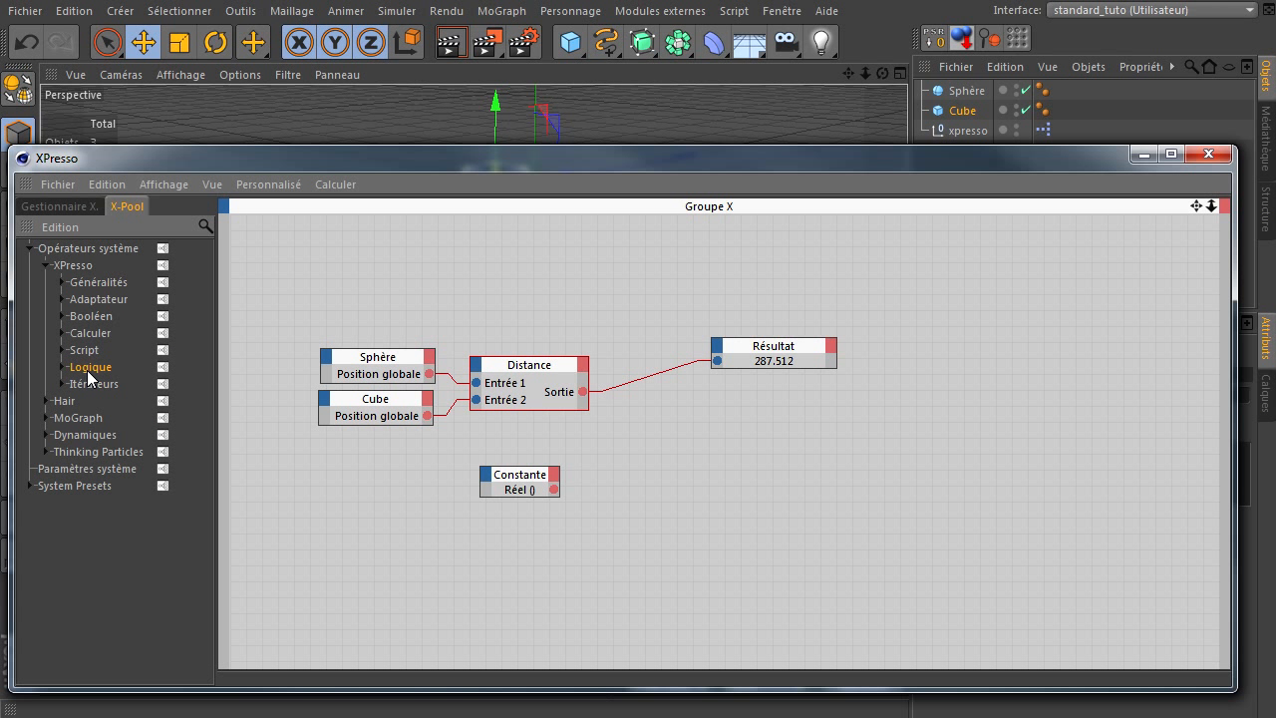
{"action": "left_click", "coordinate": [68, 368]}
{"action": "left_click", "coordinate": [104, 385]}
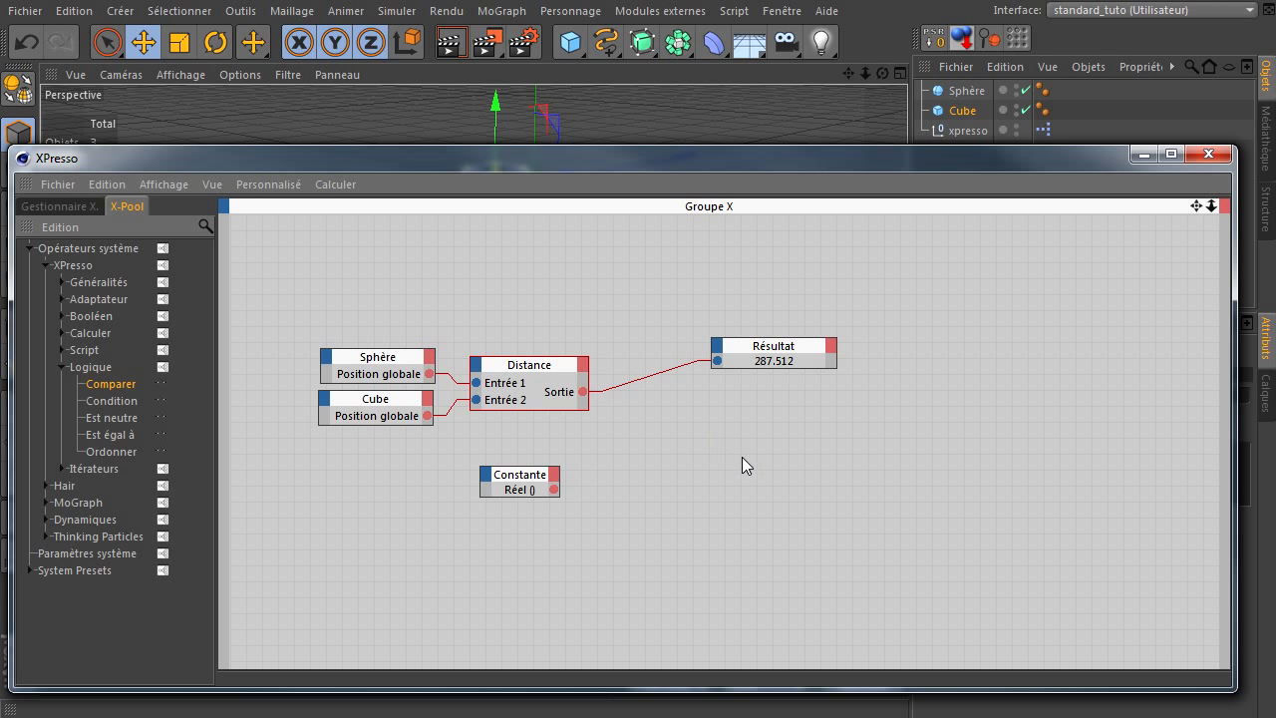
{"action": "left_click_drag", "start_coordinate": [742, 464], "coordinate": [742, 464]}
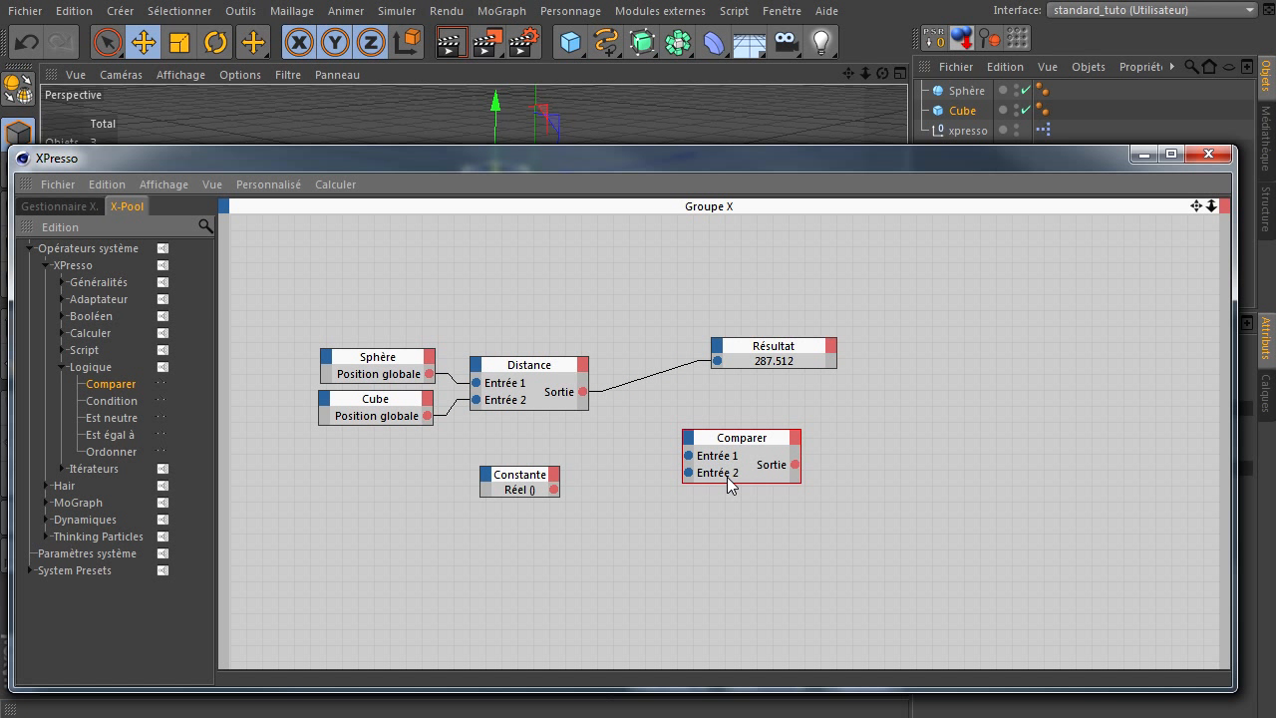
Connect Distance's Sortie to Comparer's Entrée 1 and Constante to Entrée 2, placing Résultat just above the Comparer node
{"action": "left_click_drag", "start_coordinate": [583, 391], "coordinate": [691, 469]}
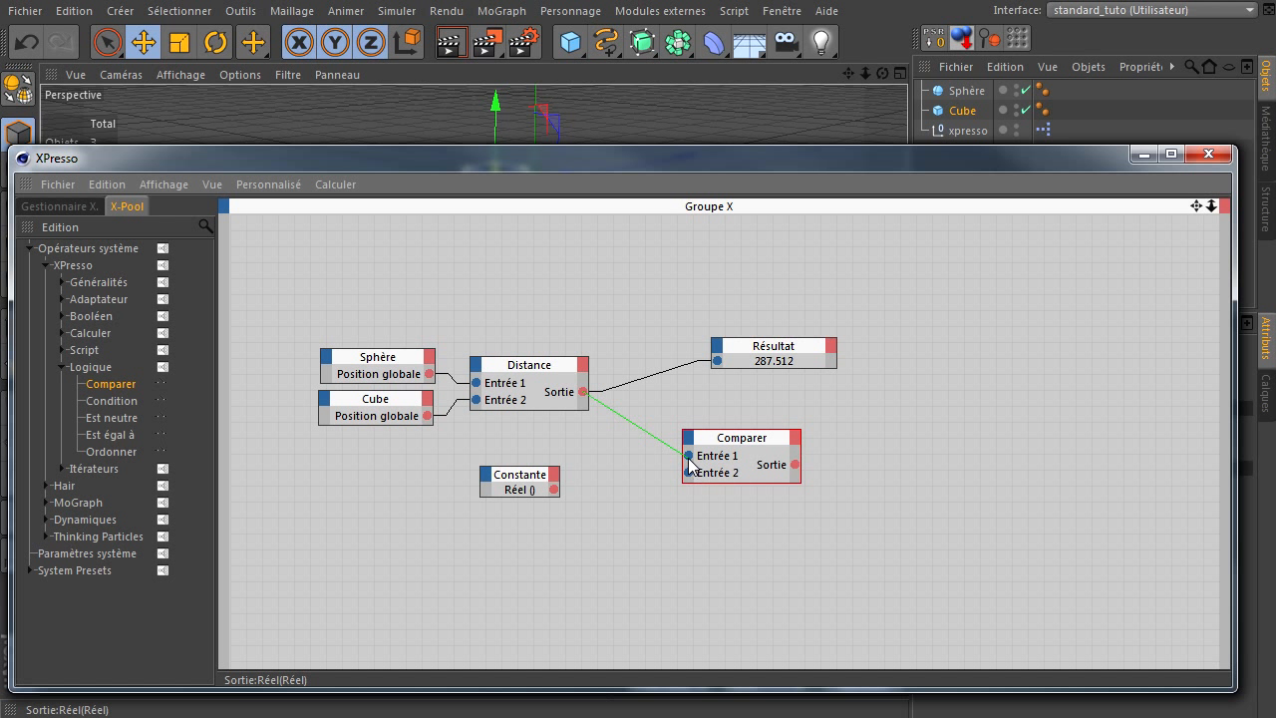
{"action": "left_click_drag", "start_coordinate": [798, 349], "coordinate": [765, 385]}
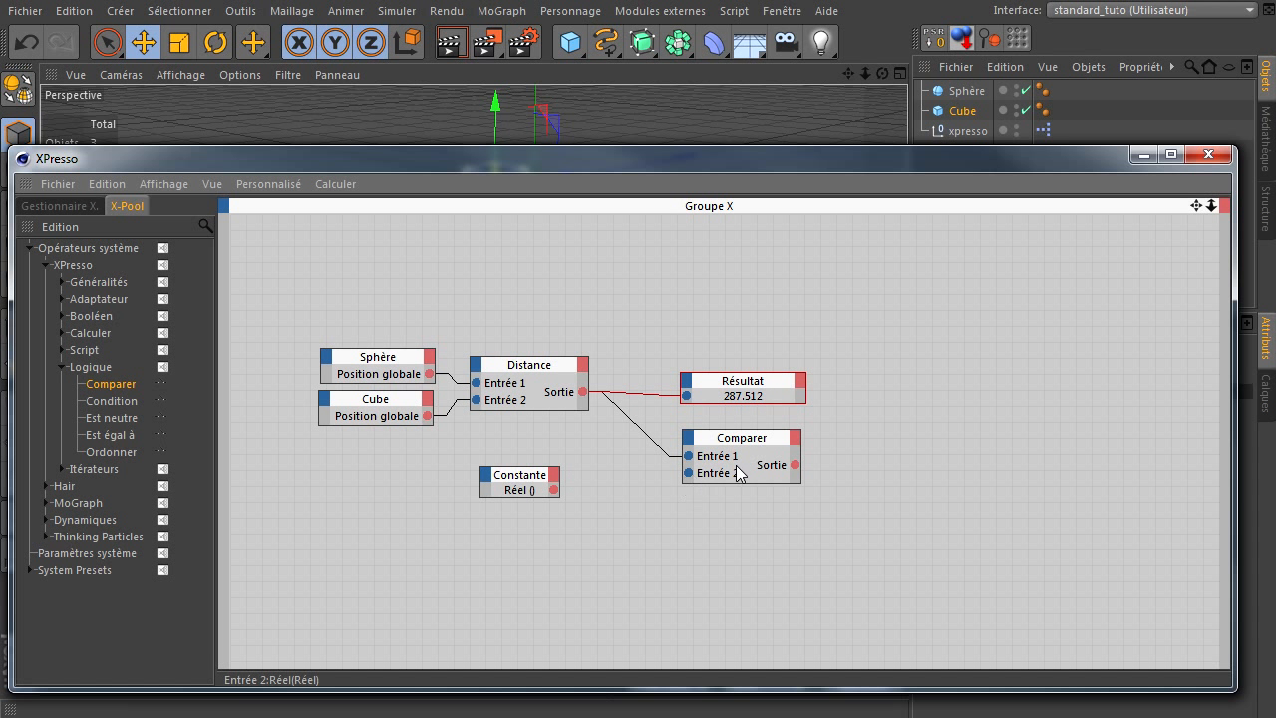
{"action": "left_click_drag", "start_coordinate": [525, 476], "coordinate": [690, 470]}
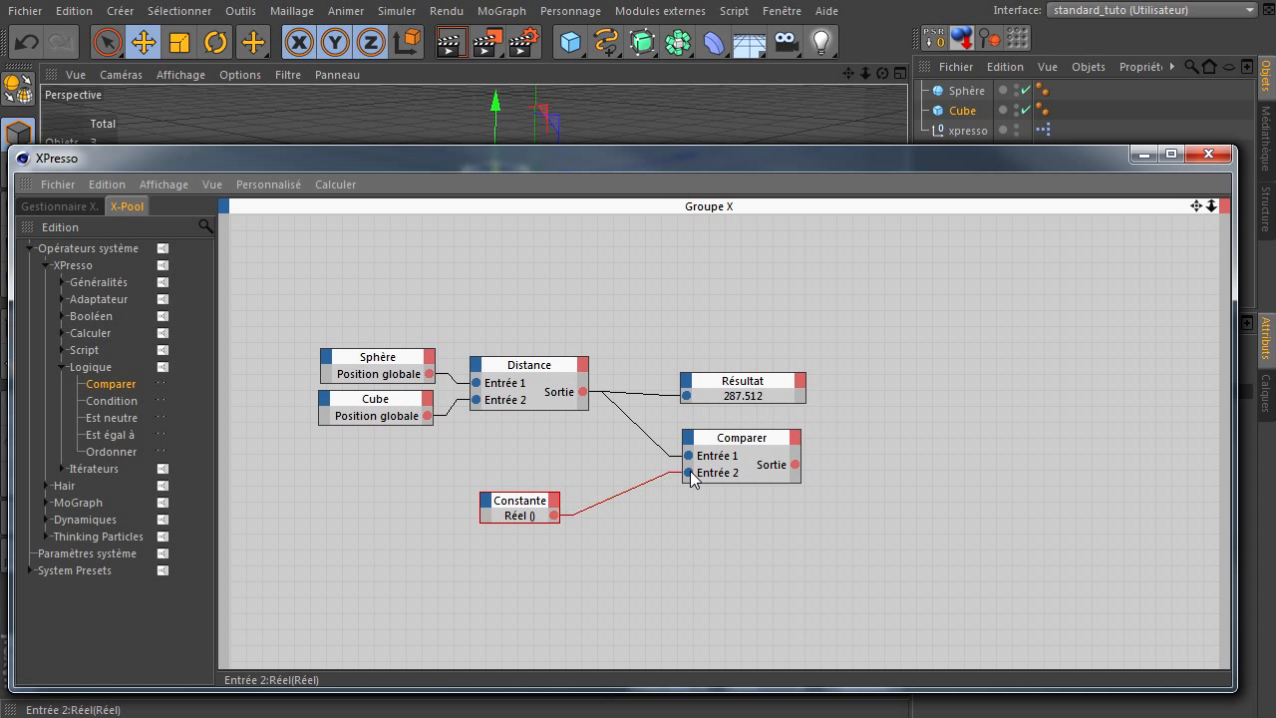
Set the Comparer node's function to <= and move the Constante node up below the Distance node
{"action": "left_click", "coordinate": [760, 443]}
{"action": "left_click_drag", "start_coordinate": [745, 162], "coordinate": [390, 72]}
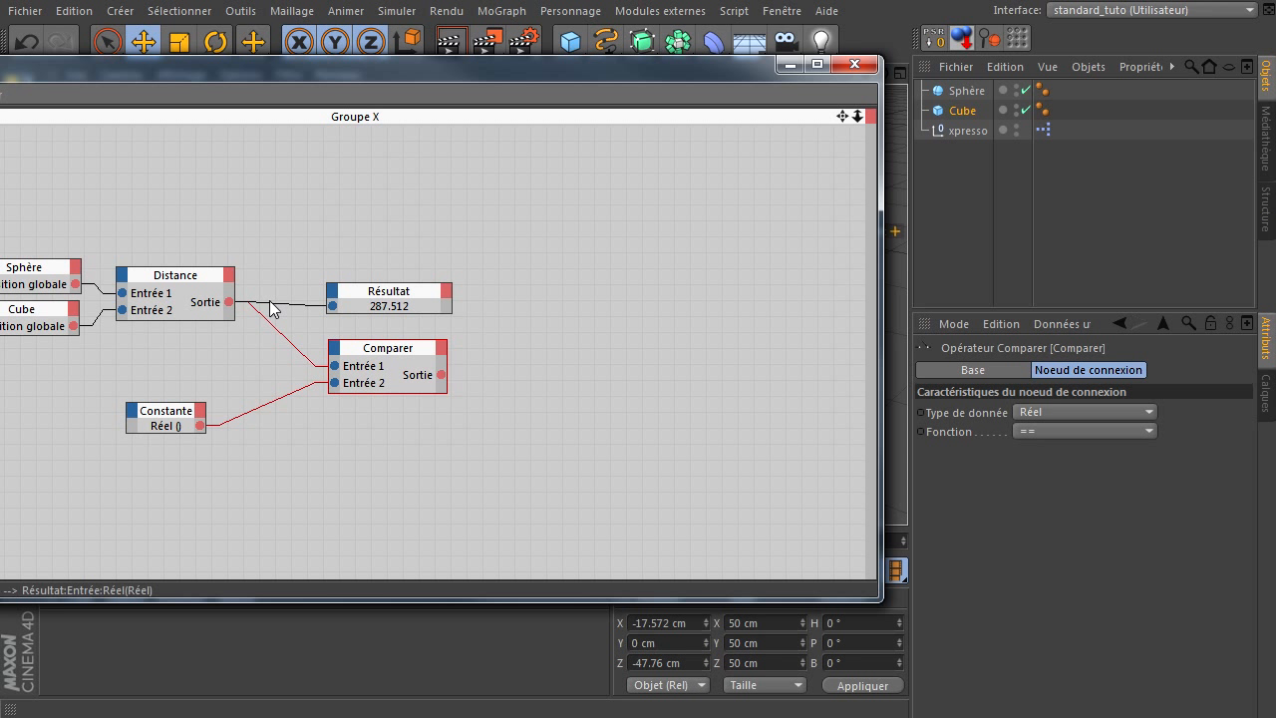
{"action": "left_click_drag", "start_coordinate": [165, 416], "coordinate": [195, 356]}
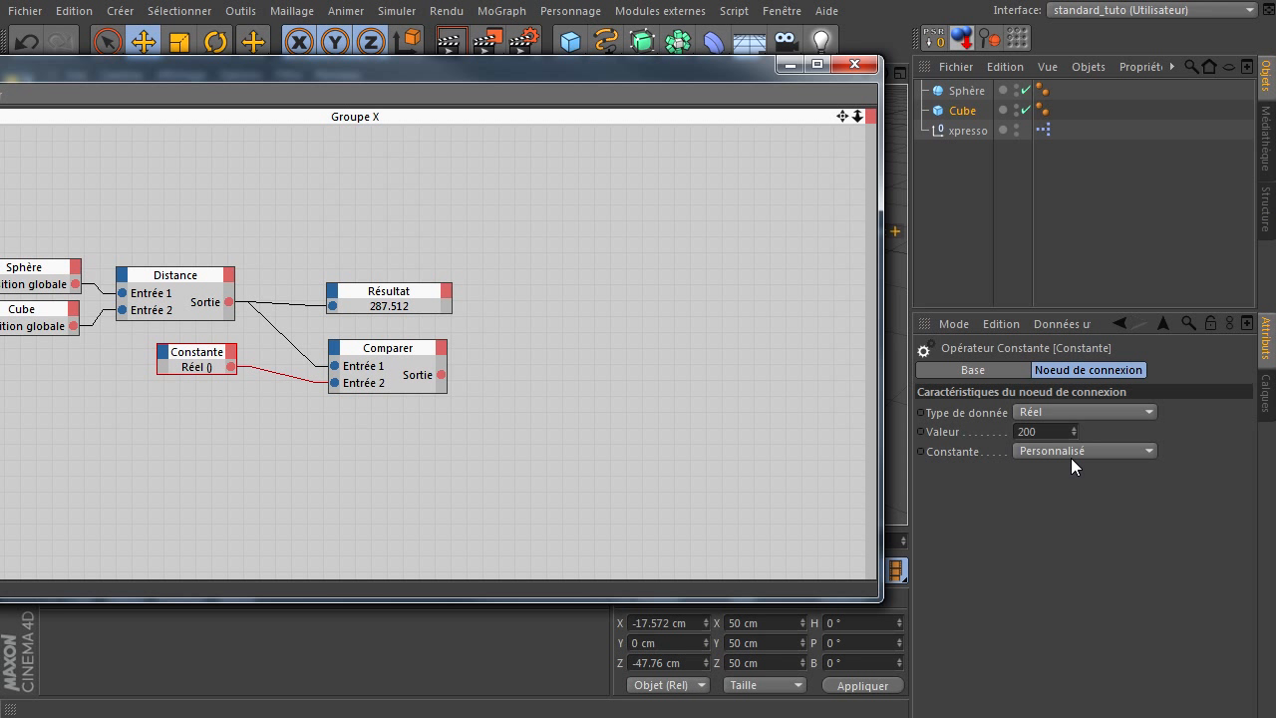
{"action": "left_click", "coordinate": [439, 356]}
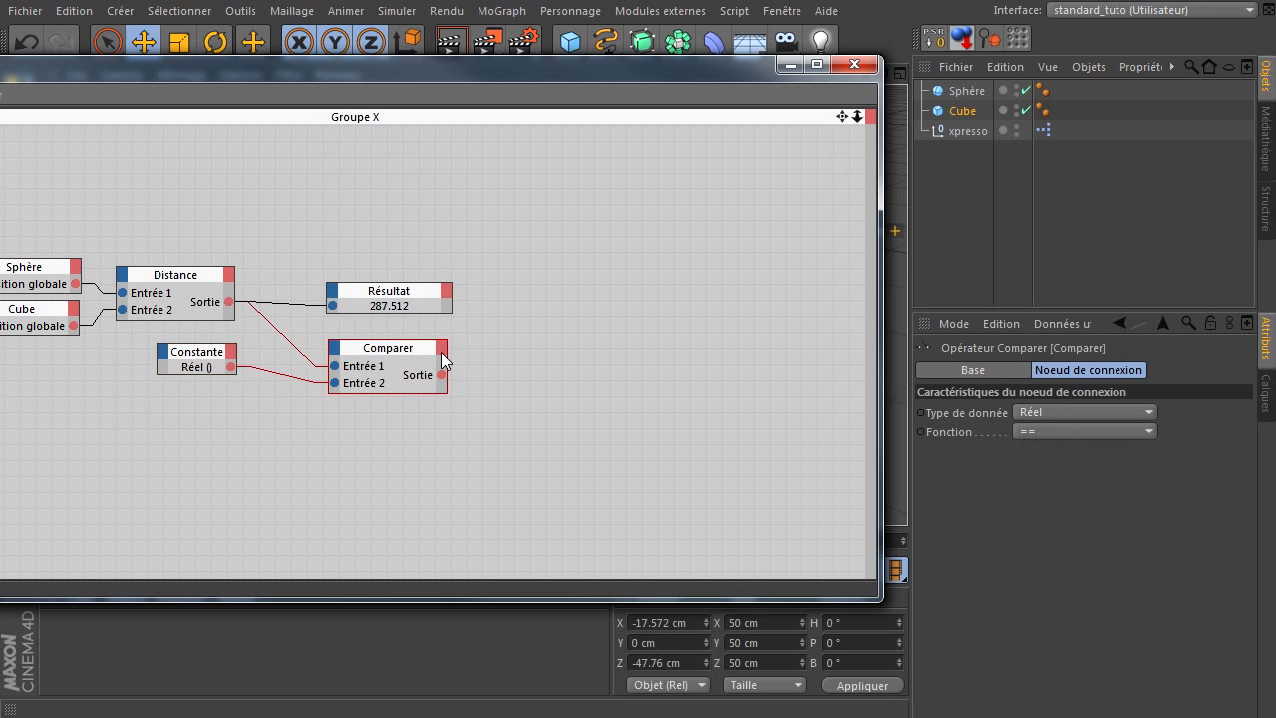
{"action": "left_click", "coordinate": [1086, 432]}
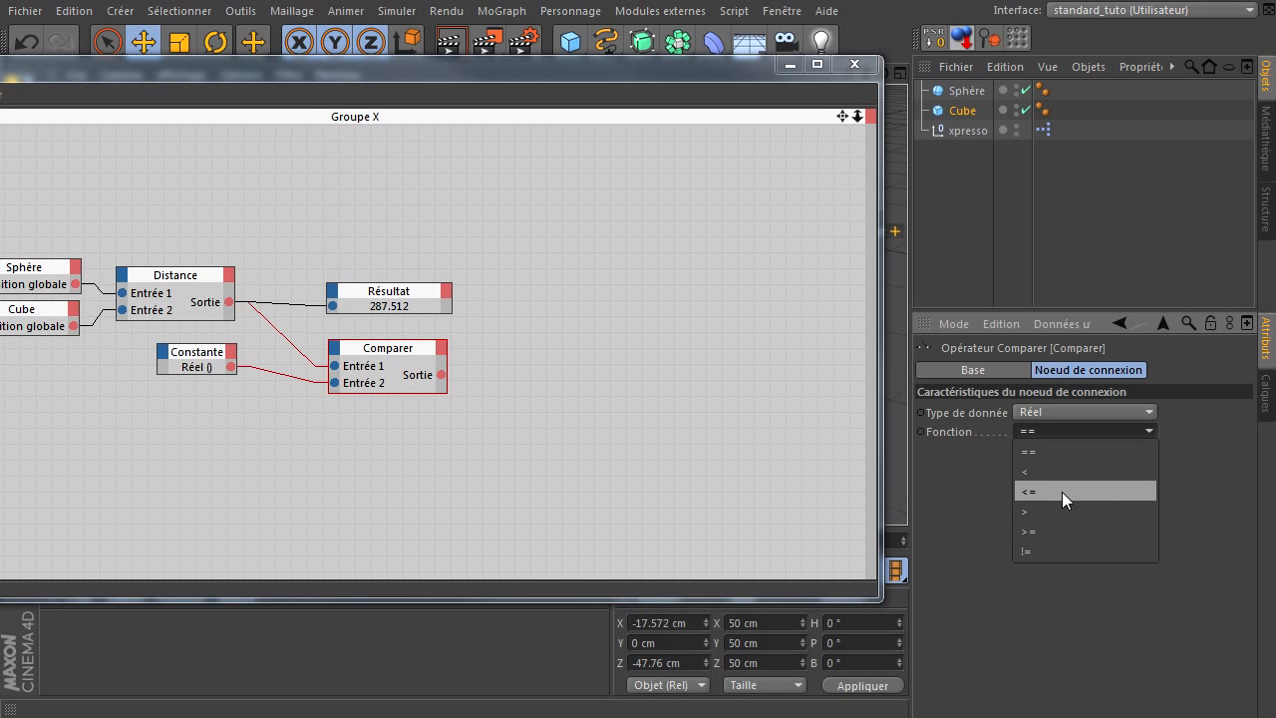
{"action": "left_click", "coordinate": [1032, 491]}
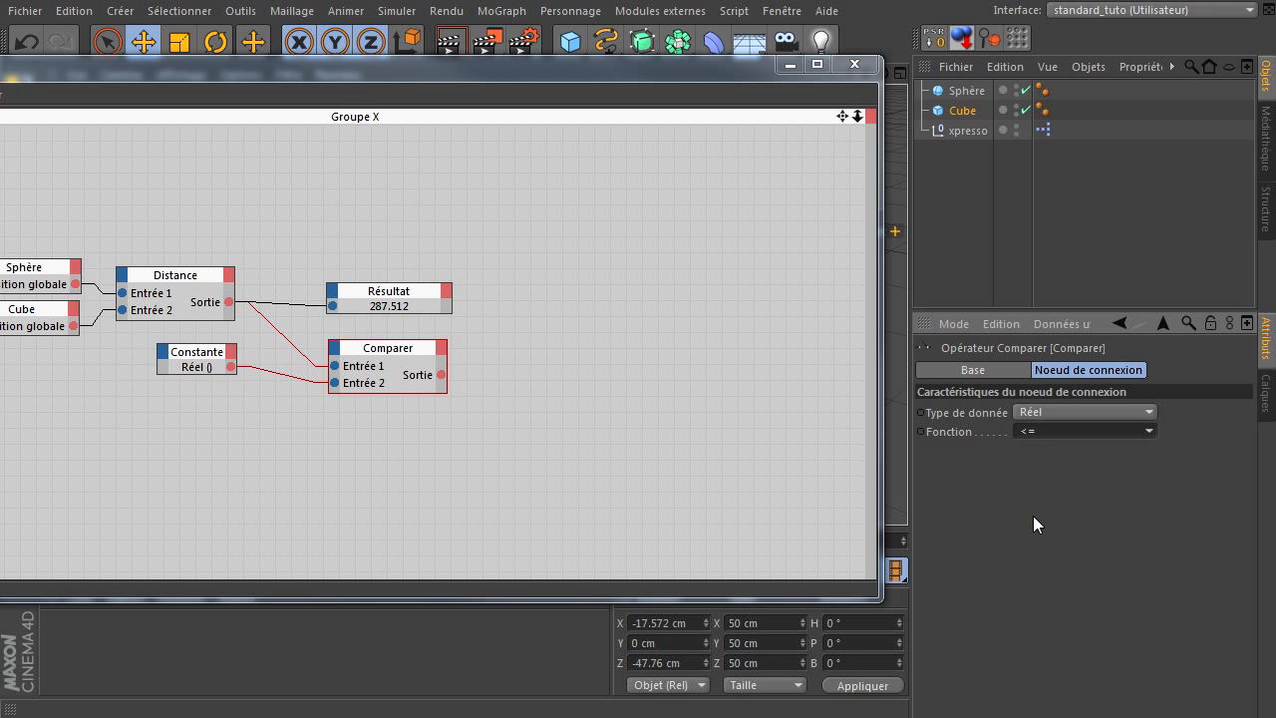
Connect a duplicate Résultat node to Comparer's Sortie and test it by moving the cube near the sphere and back to about Z 280.8 cm
{"action": "left_click_drag", "start_coordinate": [386, 300], "coordinate": [440, 373], "text": "ctrl"}
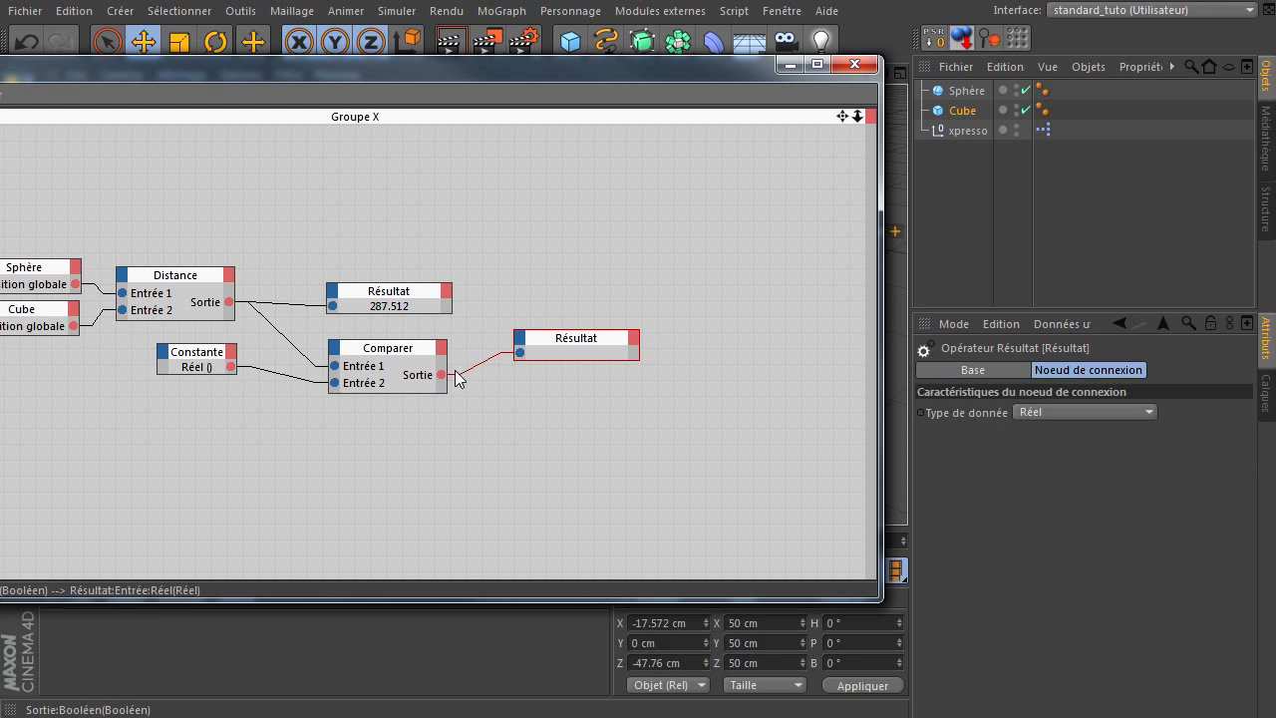
{"action": "left_click_drag", "start_coordinate": [542, 67], "coordinate": [816, 291]}
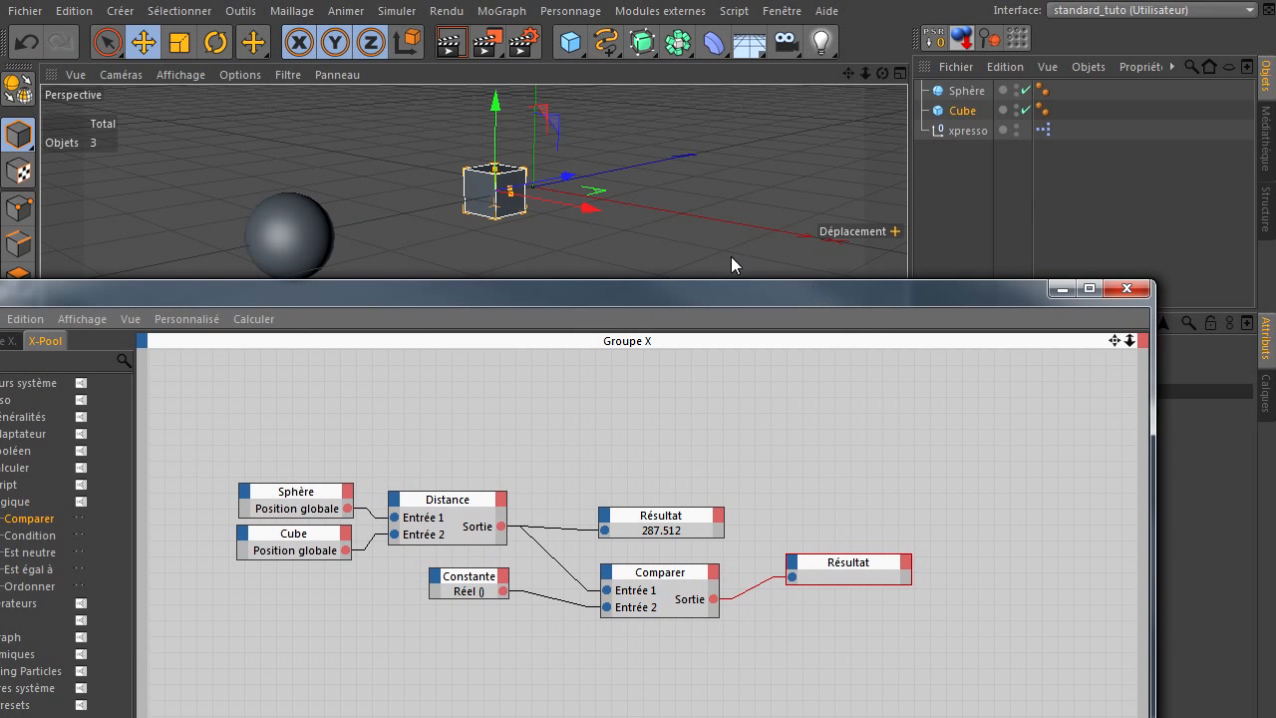
{"action": "left_click_drag", "start_coordinate": [569, 176], "coordinate": [468, 200]}
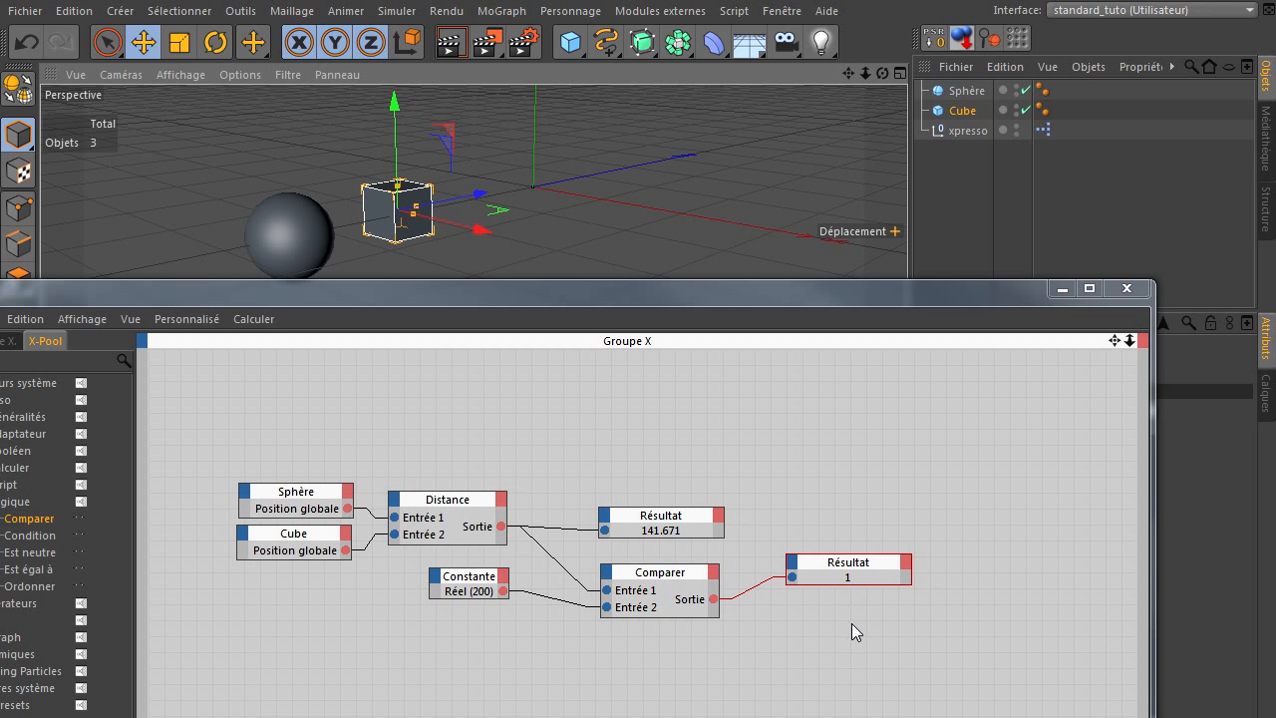
{"action": "left_click_drag", "start_coordinate": [467, 196], "coordinate": [720, 140]}
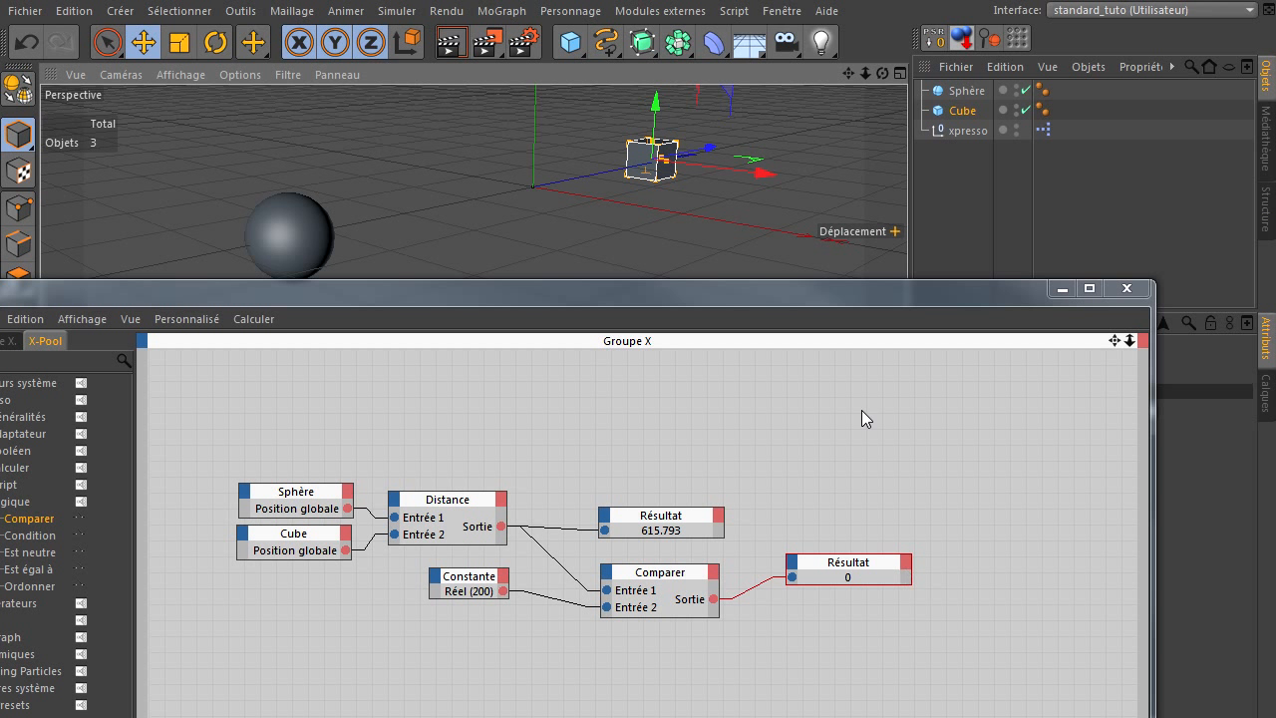
Add another Cube node with a Biseau input port, enlarge it, and connect Comparer's Sortie to Biseau
{"action": "left_click_drag", "start_coordinate": [798, 307], "coordinate": [504, 126]}
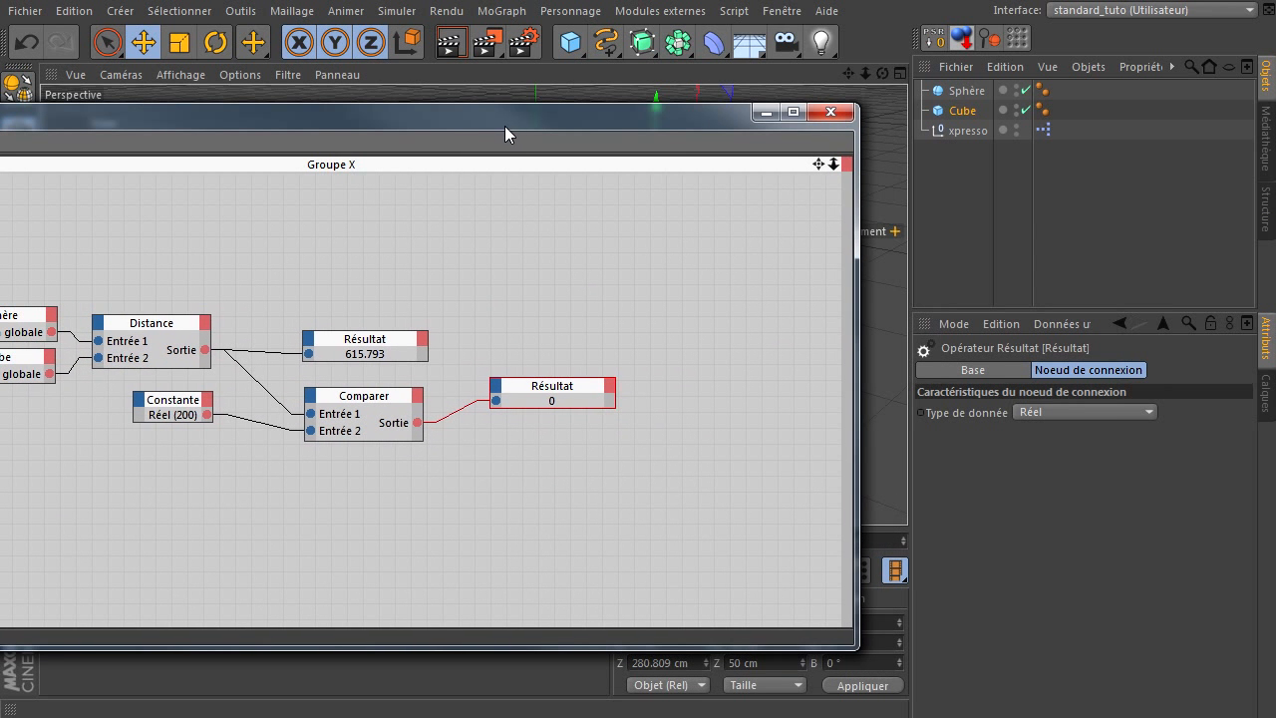
{"action": "left_click", "coordinate": [963, 111]}
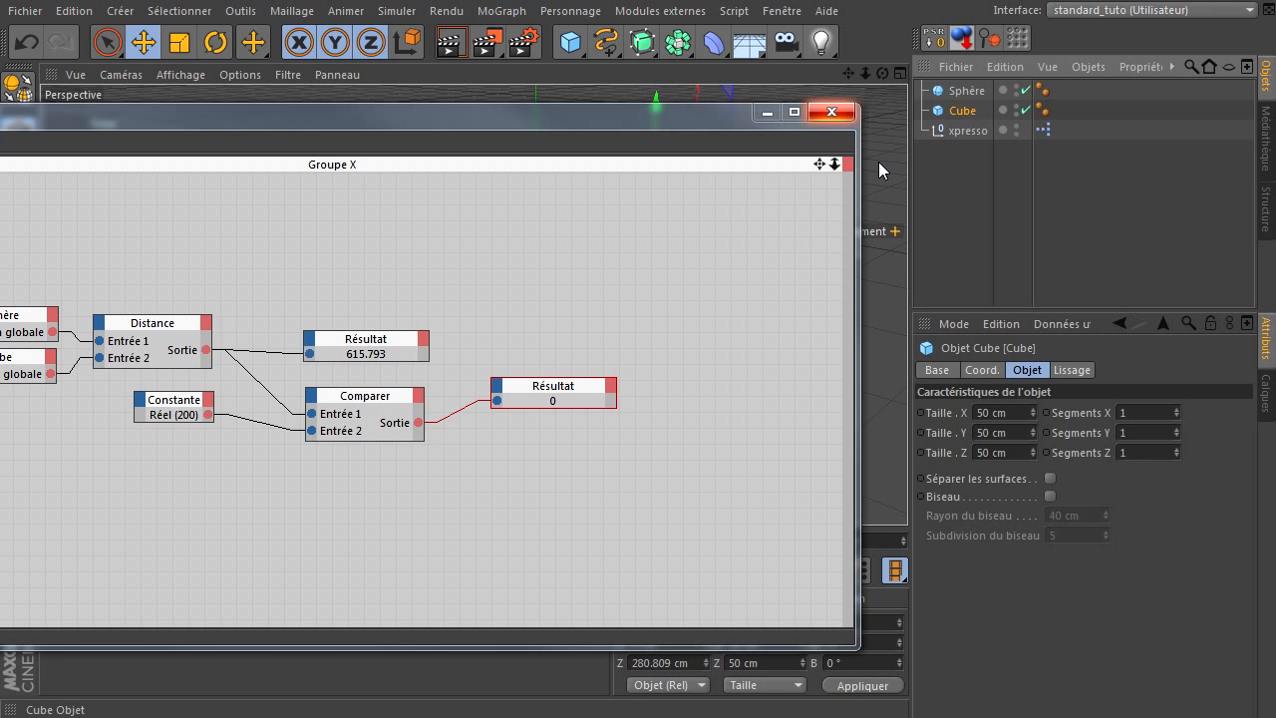
{"action": "left_click_drag", "start_coordinate": [705, 340], "coordinate": [690, 467]}
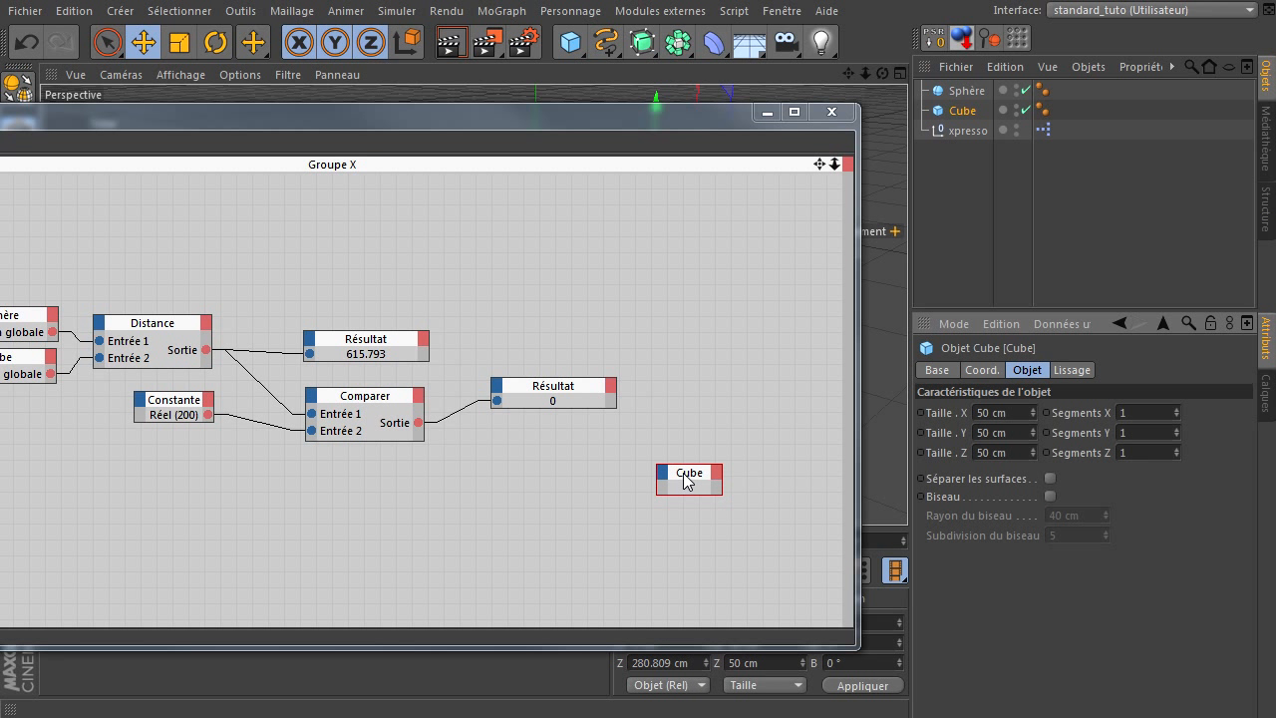
{"action": "left_click_drag", "start_coordinate": [684, 479], "coordinate": [692, 435]}
{"action": "left_click", "coordinate": [669, 426]}
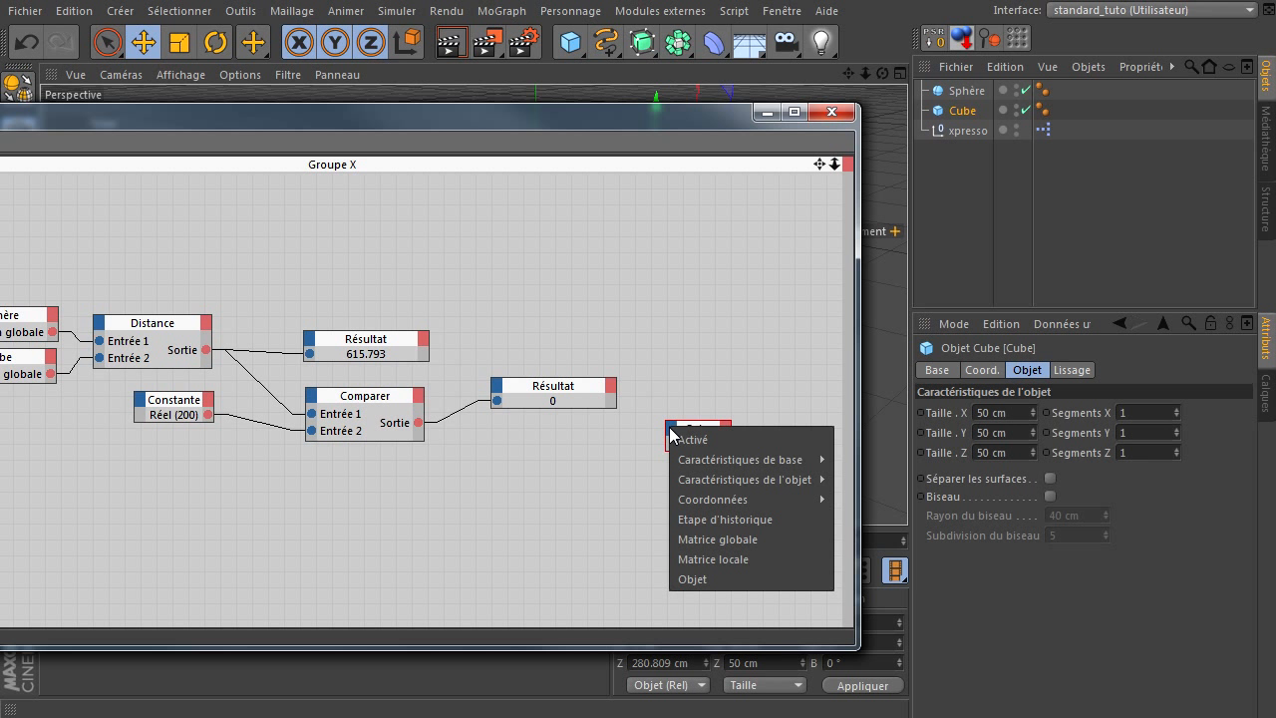
{"action": "mouse_move", "coordinate": [708, 500]}
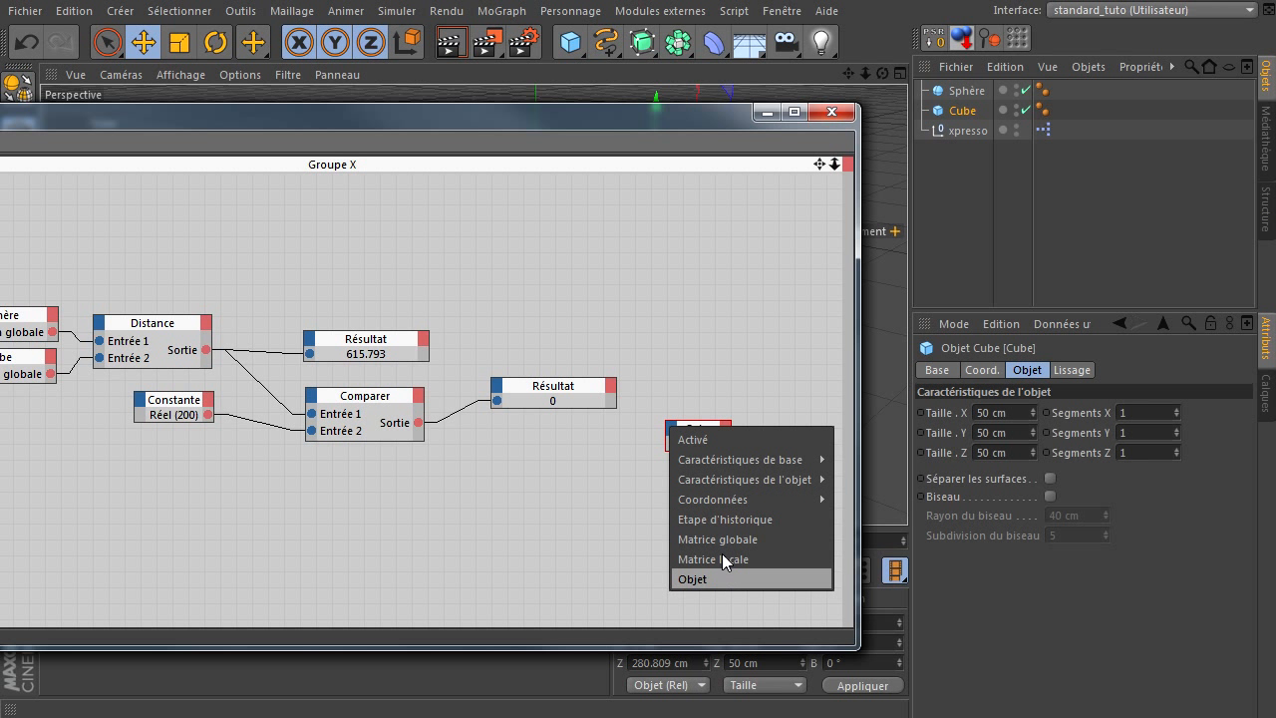
{"action": "mouse_move", "coordinate": [723, 478]}
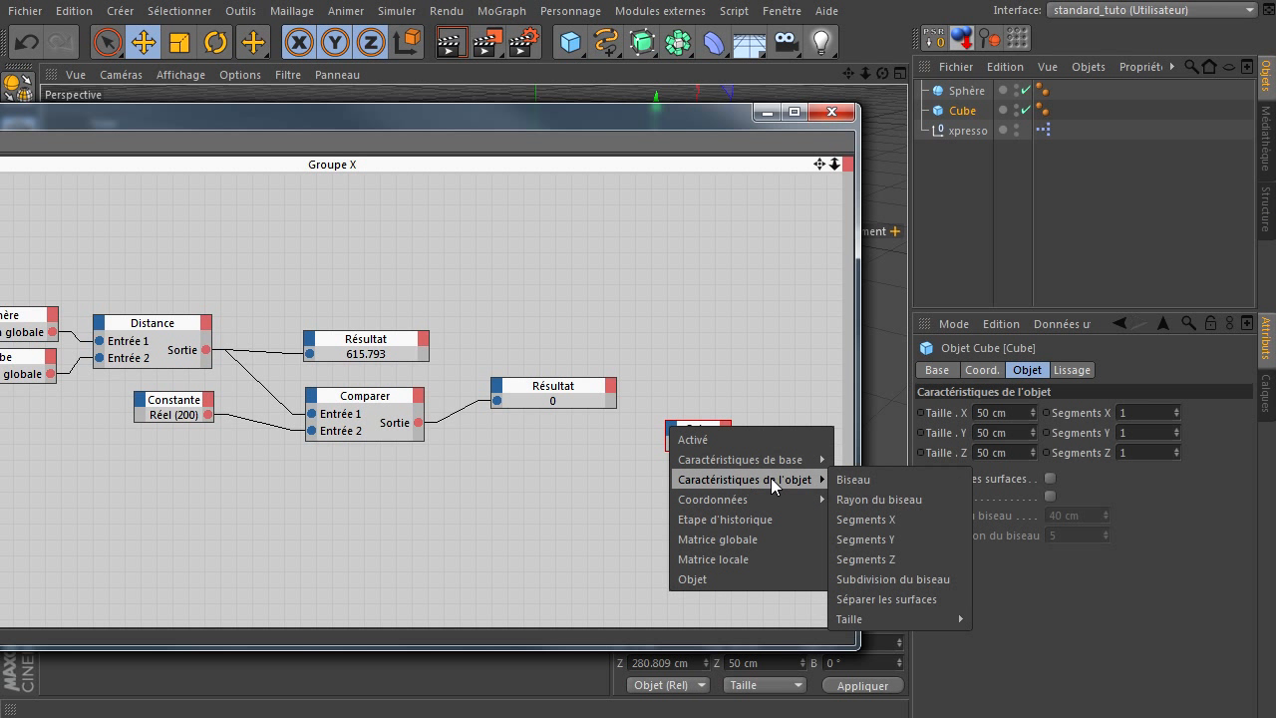
{"action": "left_click", "coordinate": [852, 479]}
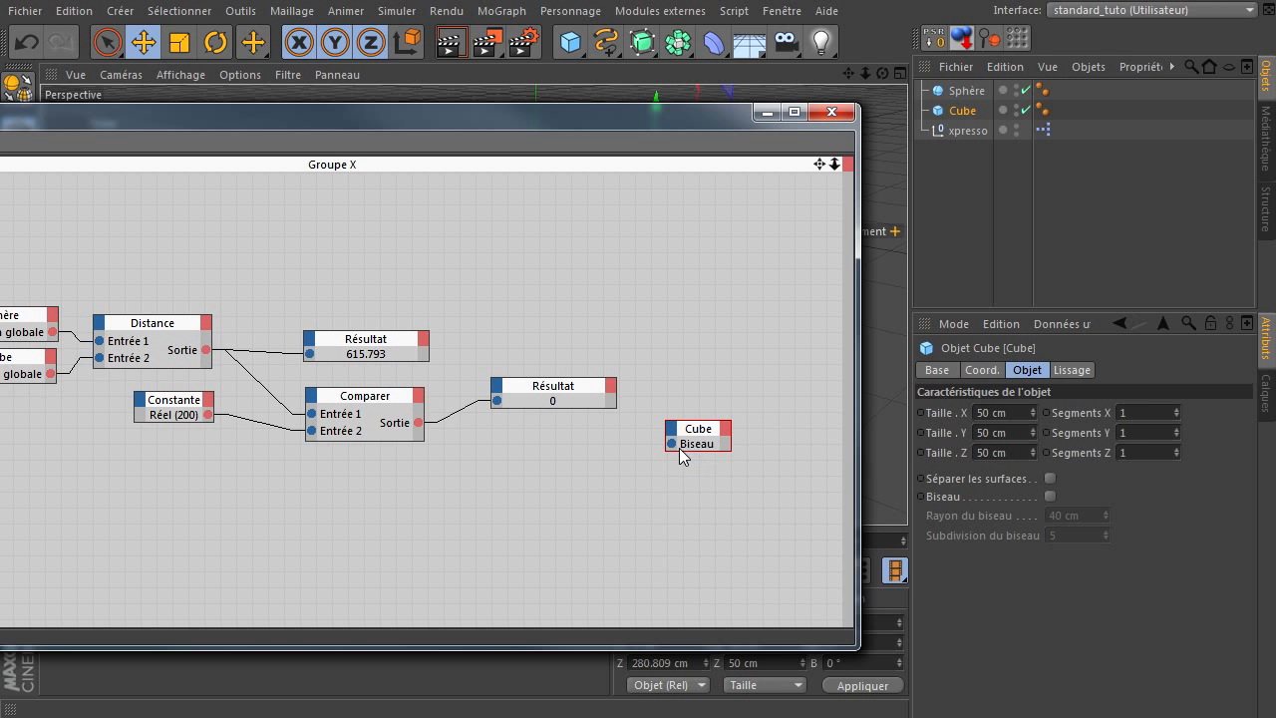
{"action": "left_click_drag", "start_coordinate": [728, 449], "coordinate": [757, 471]}
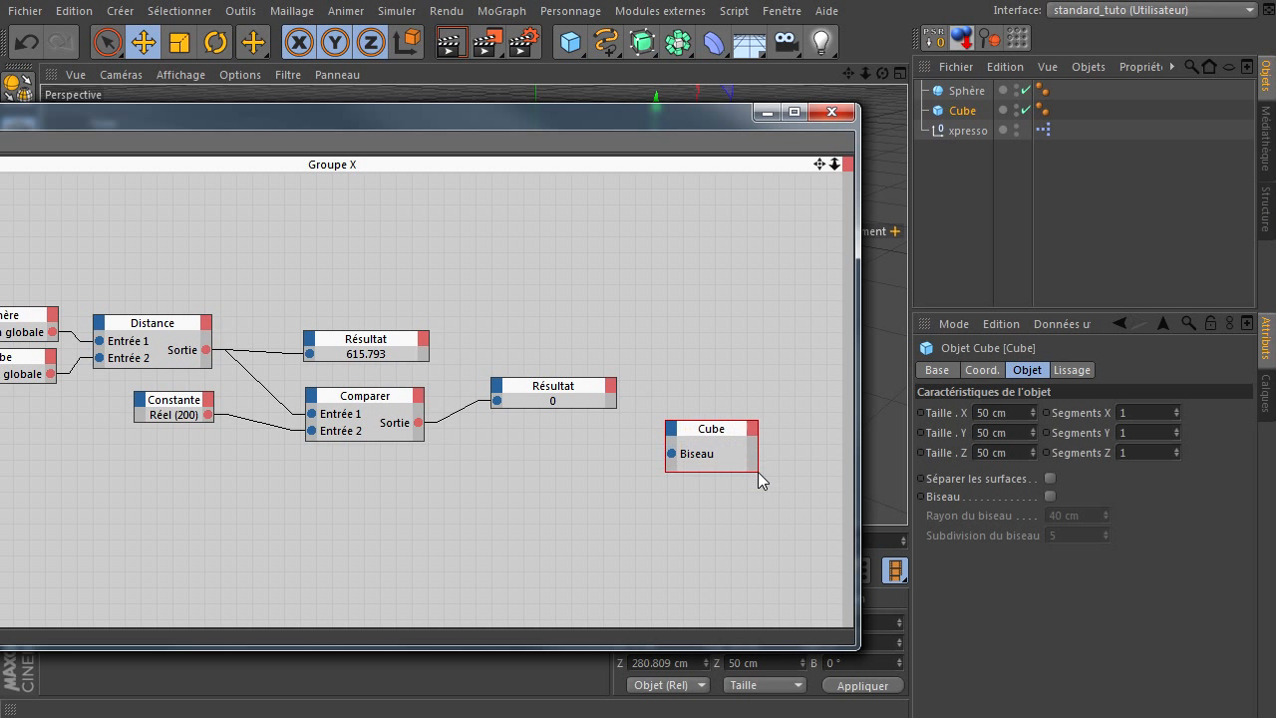
{"action": "left_click_drag", "start_coordinate": [484, 434], "coordinate": [672, 454]}
Test the bevel link by moving the cube toward the sphere and away to about Z -79.2 cm, placing the Biseau Cube node below the second Résultat
{"action": "left_click_drag", "start_coordinate": [653, 121], "coordinate": [1041, 583]}
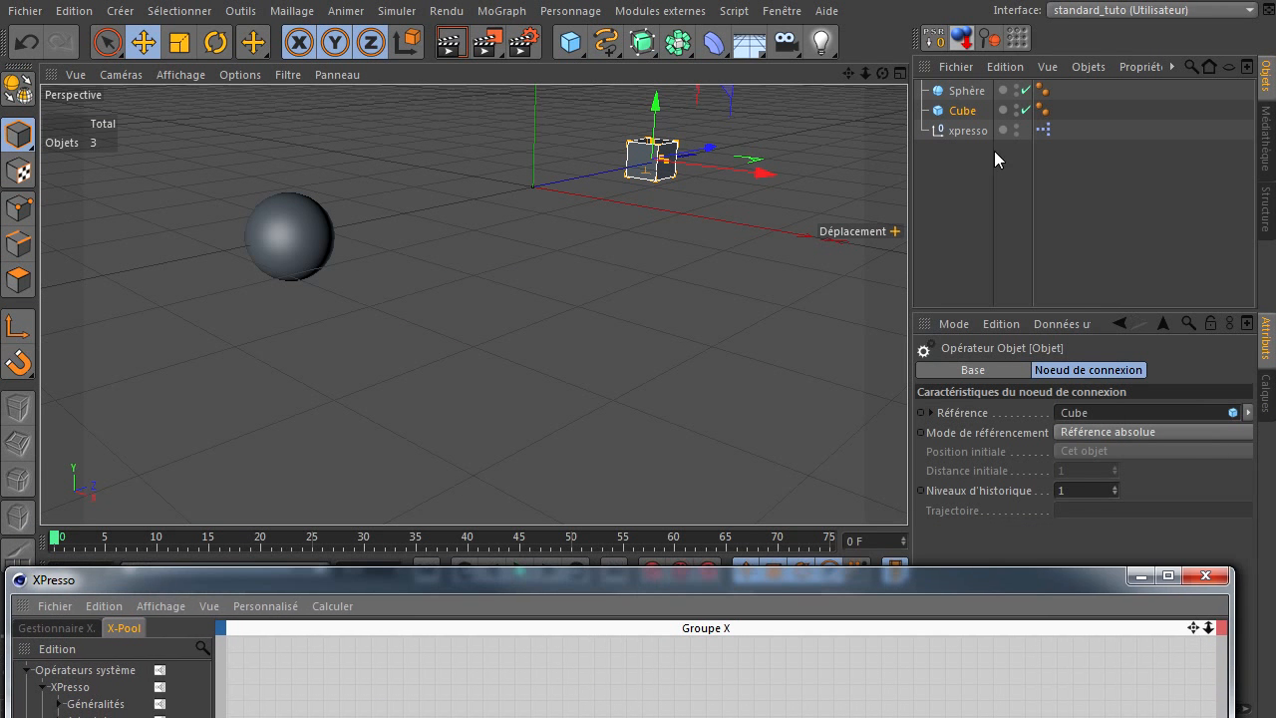
{"action": "left_click", "coordinate": [963, 111]}
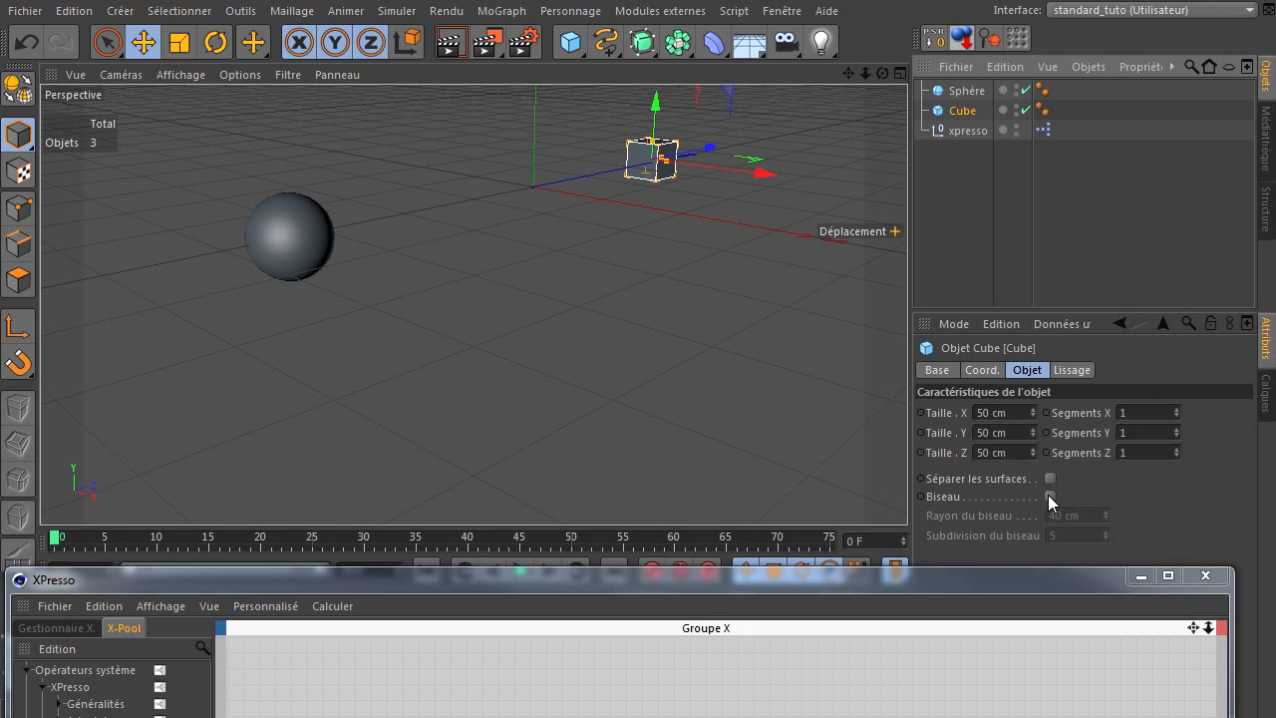
{"action": "left_click_drag", "start_coordinate": [964, 569], "coordinate": [939, 285]}
{"action": "left_click_drag", "start_coordinate": [707, 143], "coordinate": [508, 195]}
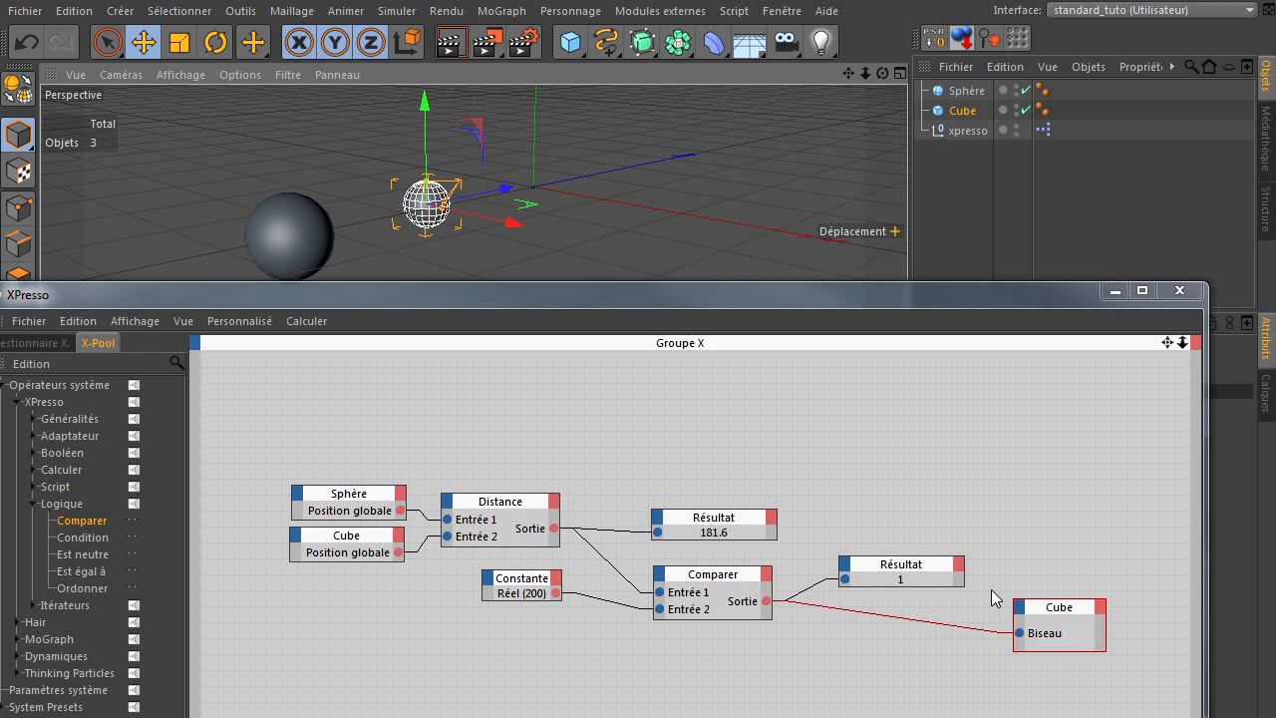
{"action": "left_click_drag", "start_coordinate": [1047, 608], "coordinate": [892, 619]}
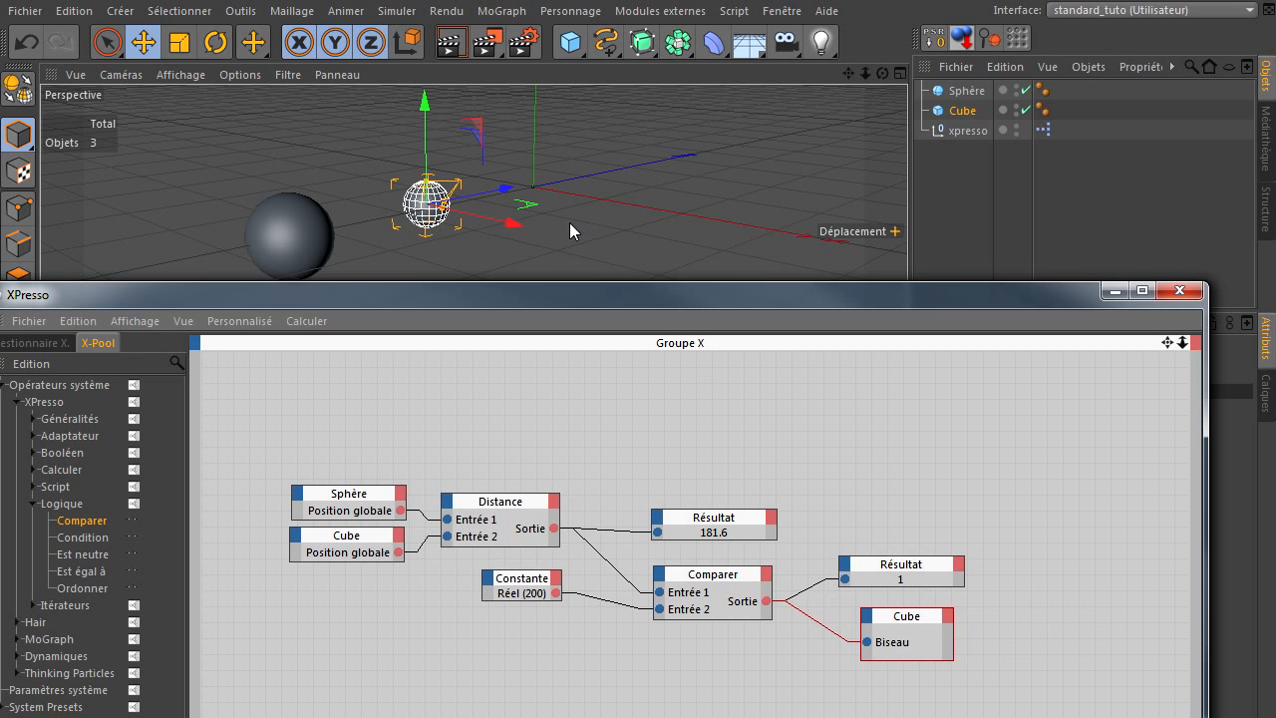
{"action": "left_click_drag", "start_coordinate": [504, 191], "coordinate": [511, 196]}
{"action": "mouse_move", "coordinate": [547, 184]}
{"action": "left_mouse_down"}
{"action": "mouse_move", "coordinate": [492, 200]}
{"action": "mouse_move", "coordinate": [564, 184]}
{"action": "mouse_move", "coordinate": [494, 201]}
{"action": "mouse_move", "coordinate": [574, 195]}
{"action": "mouse_move", "coordinate": [491, 196]}
{"action": "mouse_move", "coordinate": [559, 181]}
{"action": "mouse_move", "coordinate": [529, 180]}
{"action": "mouse_move", "coordinate": [543, 183]}
{"action": "left_mouse_up"}
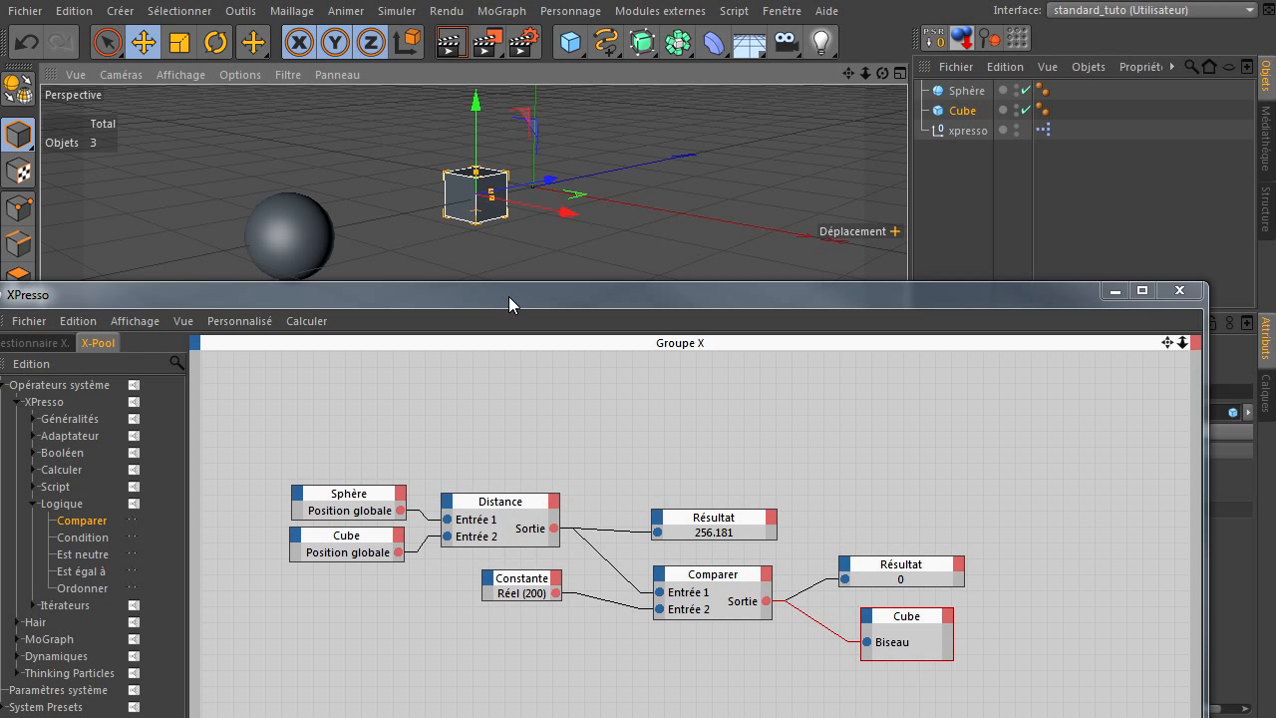
Move the Biseau Cube node aside and insert a NOT operator from the Booléen group between Comparer's Sortie and the Biseau input
{"action": "left_click_drag", "start_coordinate": [502, 299], "coordinate": [533, 112]}
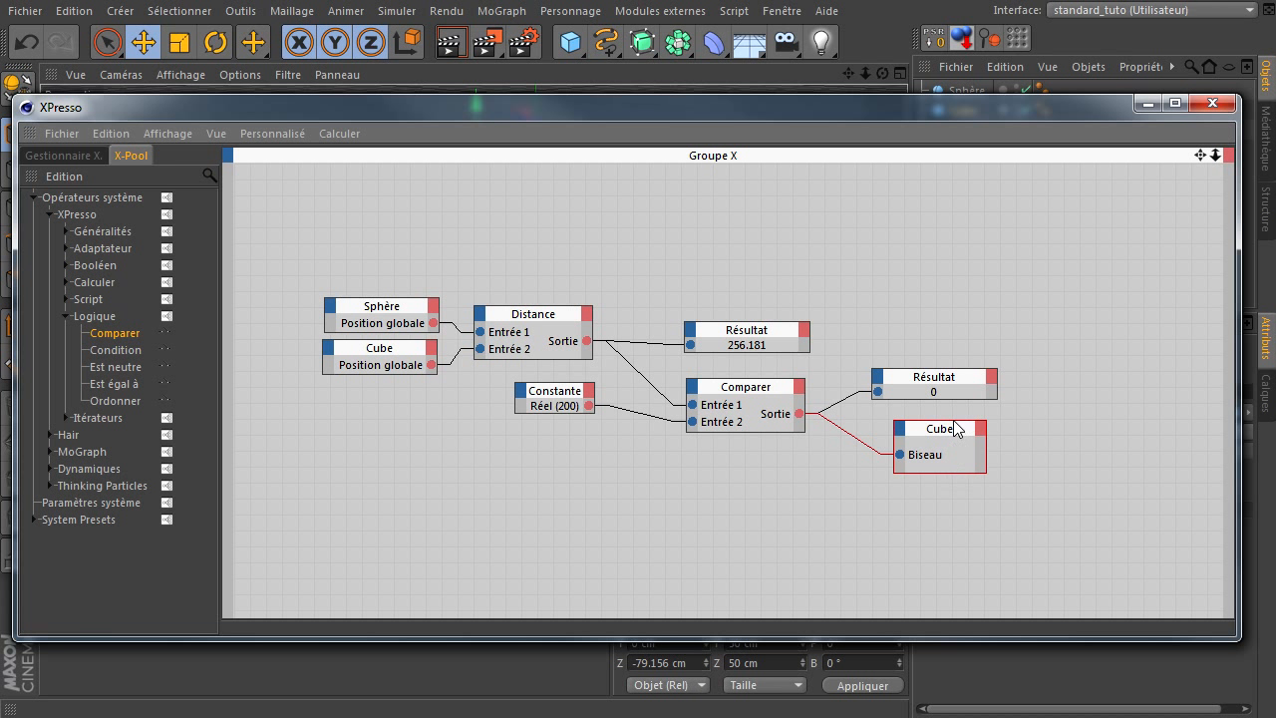
{"action": "left_click_drag", "start_coordinate": [952, 428], "coordinate": [1047, 458]}
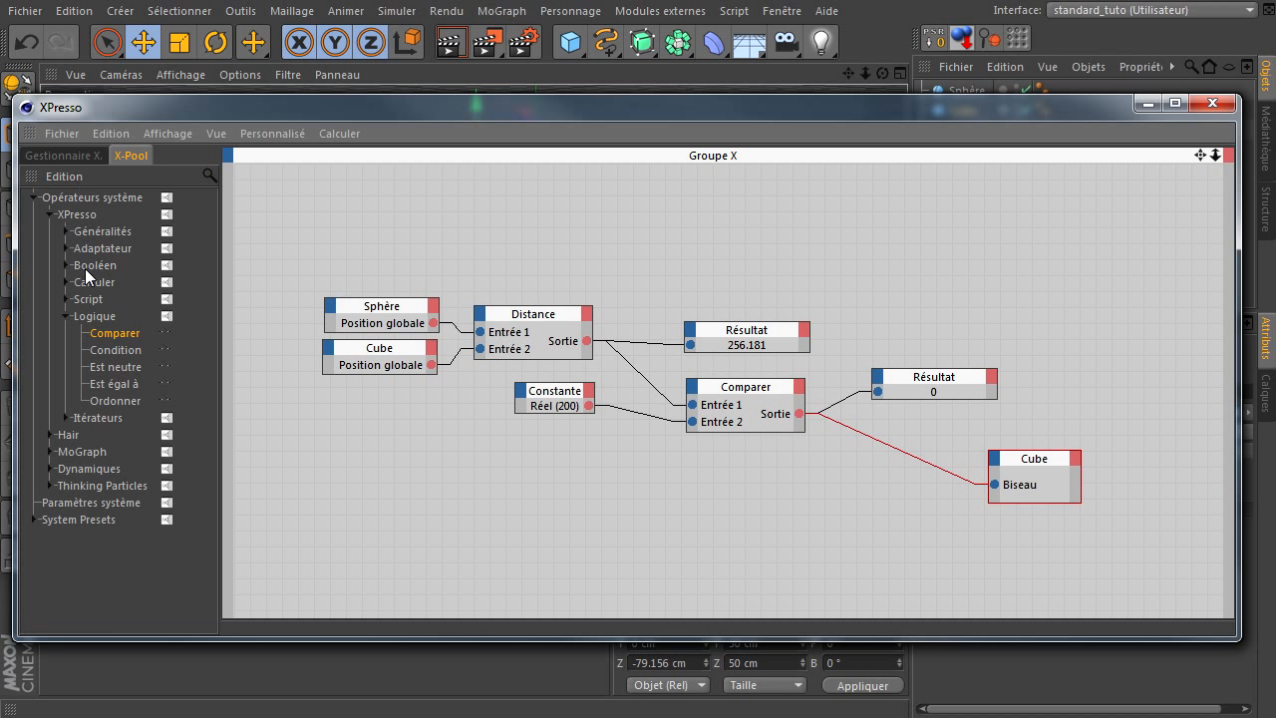
{"action": "left_click", "coordinate": [67, 265]}
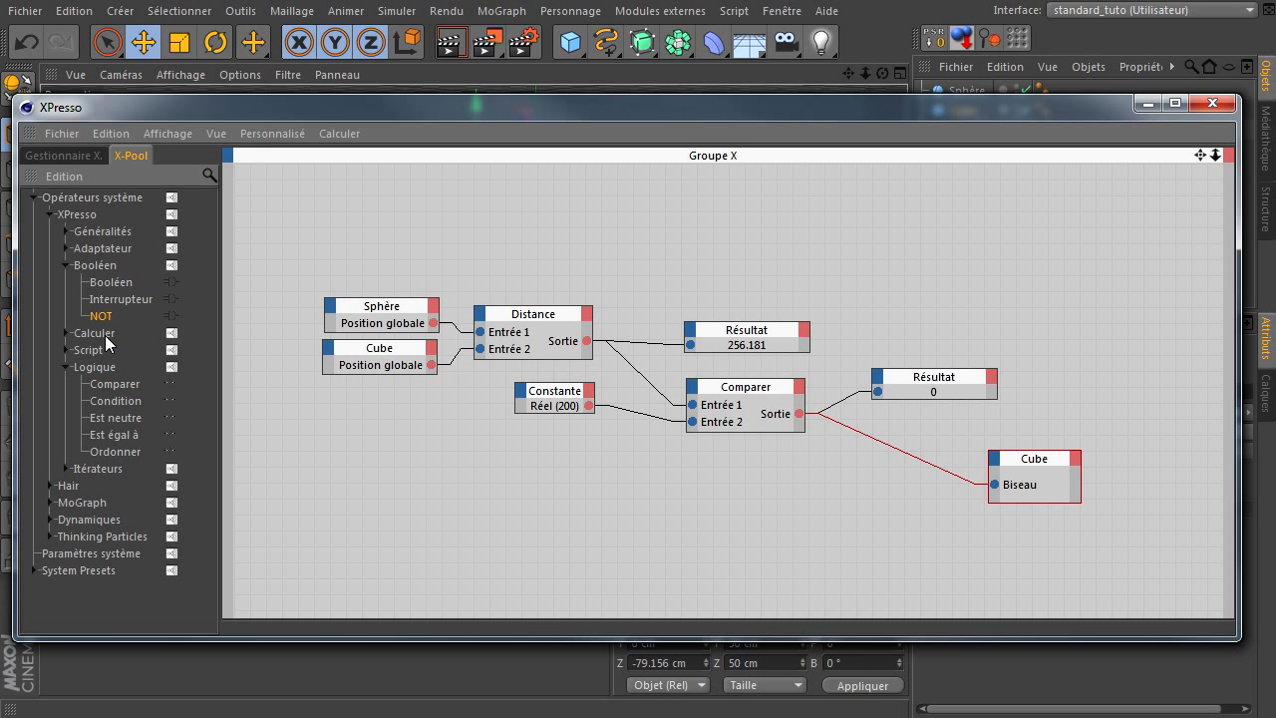
{"action": "left_click_drag", "start_coordinate": [821, 482], "coordinate": [913, 503]}
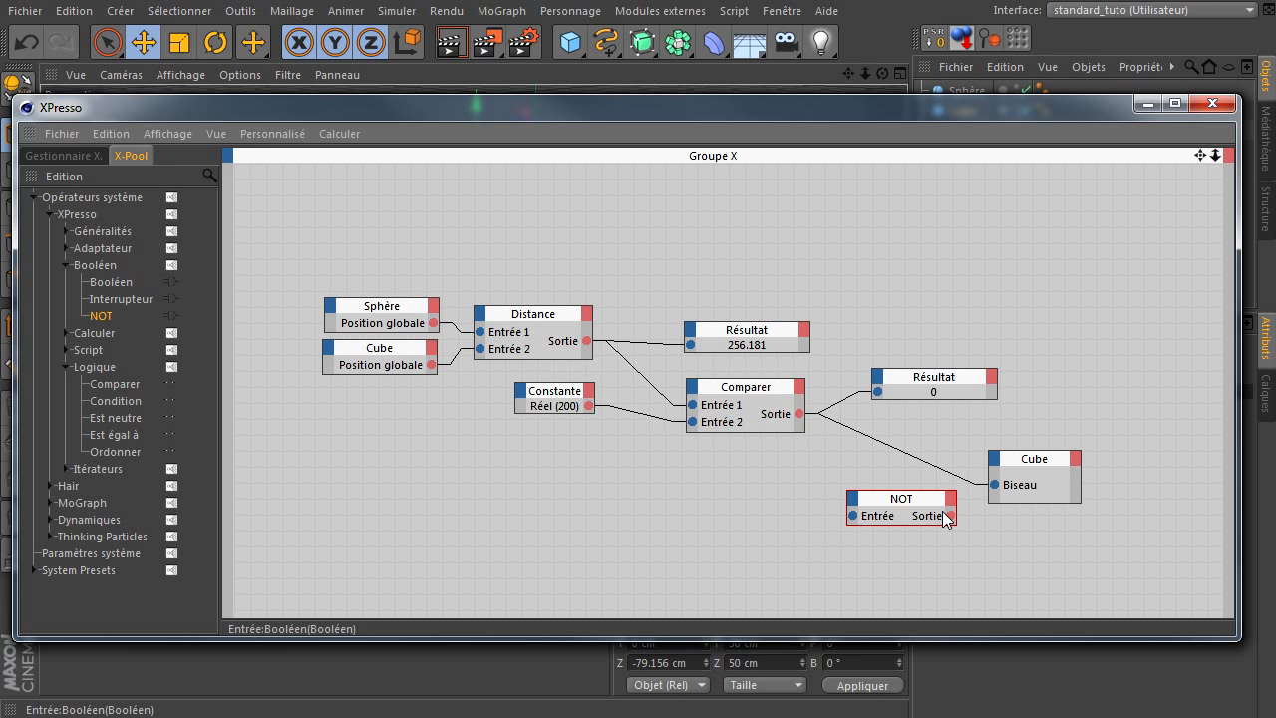
{"action": "left_click_drag", "start_coordinate": [906, 497], "coordinate": [894, 471]}
{"action": "left_click_drag", "start_coordinate": [798, 413], "coordinate": [840, 495]}
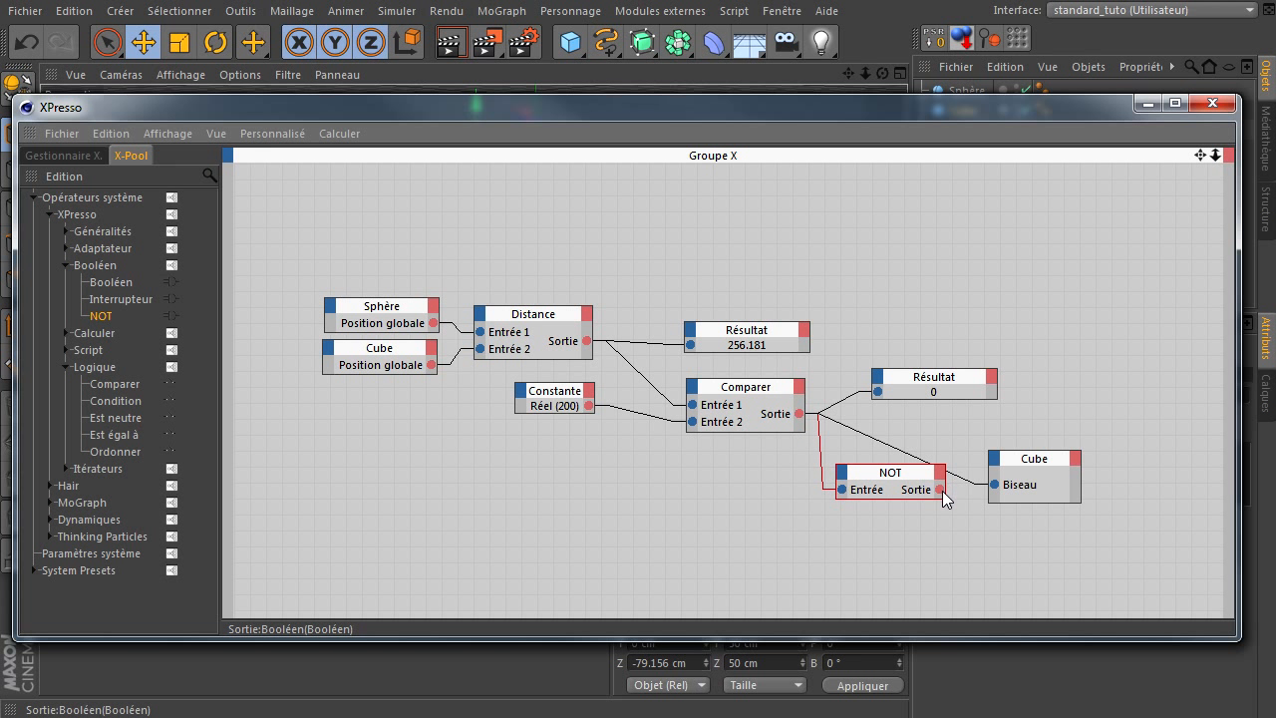
{"action": "left_click_drag", "start_coordinate": [997, 487], "coordinate": [991, 483]}
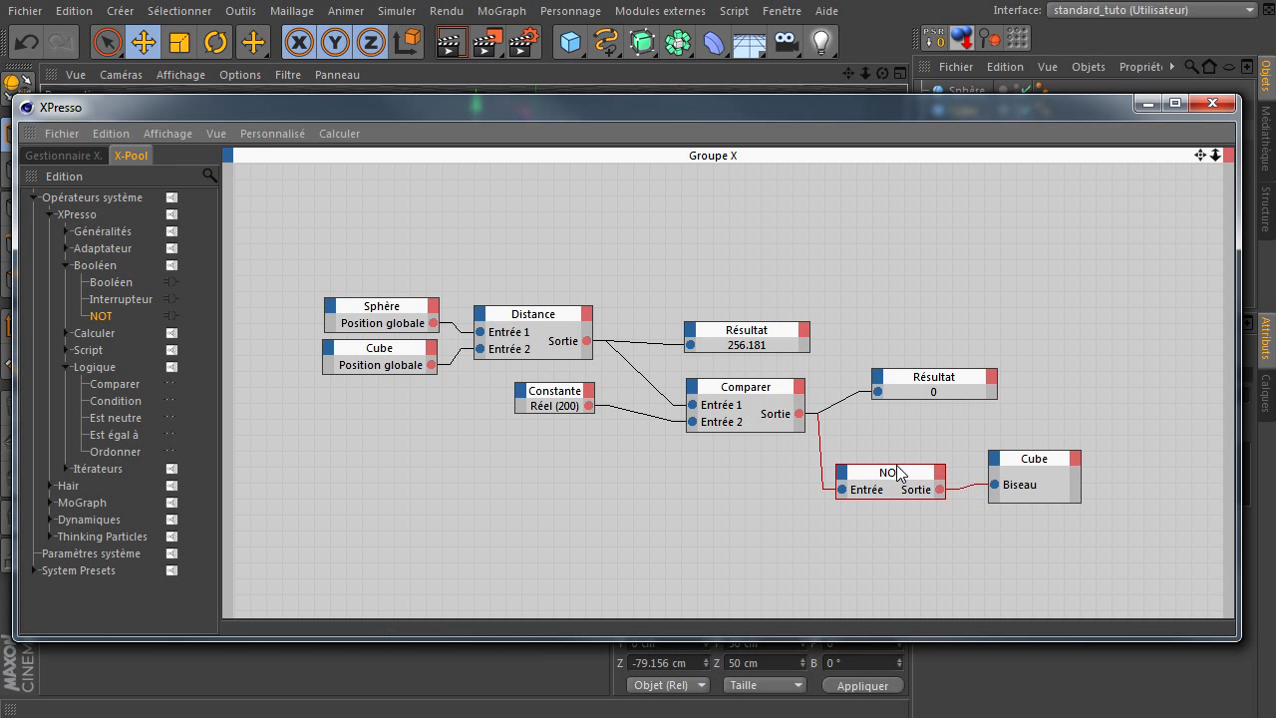
{"action": "left_click_drag", "start_coordinate": [888, 476], "coordinate": [896, 432]}
Test the inverted bevel link by moving the cube away from the sphere along Z to about 60.4 cm
{"action": "left_click_drag", "start_coordinate": [837, 118], "coordinate": [868, 411]}
{"action": "left_click_drag", "start_coordinate": [545, 186], "coordinate": [619, 158]}
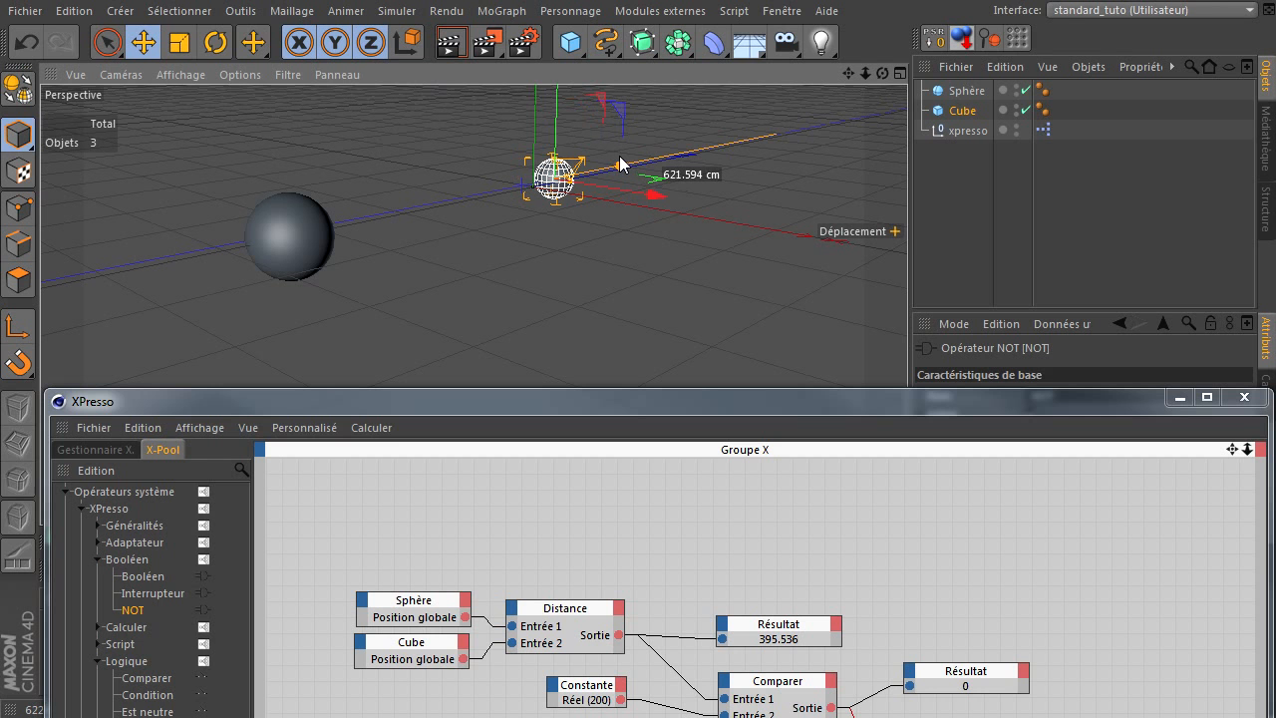
{"action": "left_click_drag", "start_coordinate": [582, 405], "coordinate": [569, 129]}
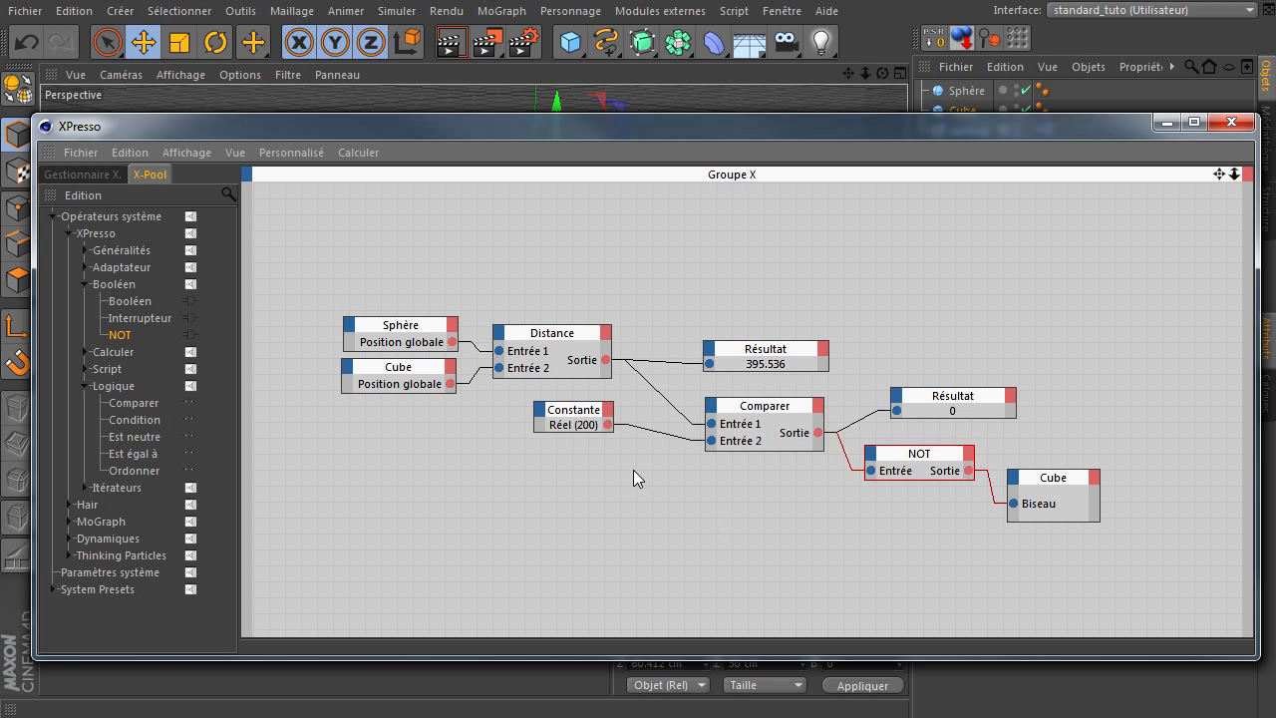
Review the node chain from Distance and Constante through Comparer and NOT to the cube's Biseau input
{"action": "left_click", "coordinate": [518, 352]}
{"action": "left_click", "coordinate": [588, 412]}
{"action": "left_click", "coordinate": [746, 351]}
{"action": "left_click", "coordinate": [786, 431]}
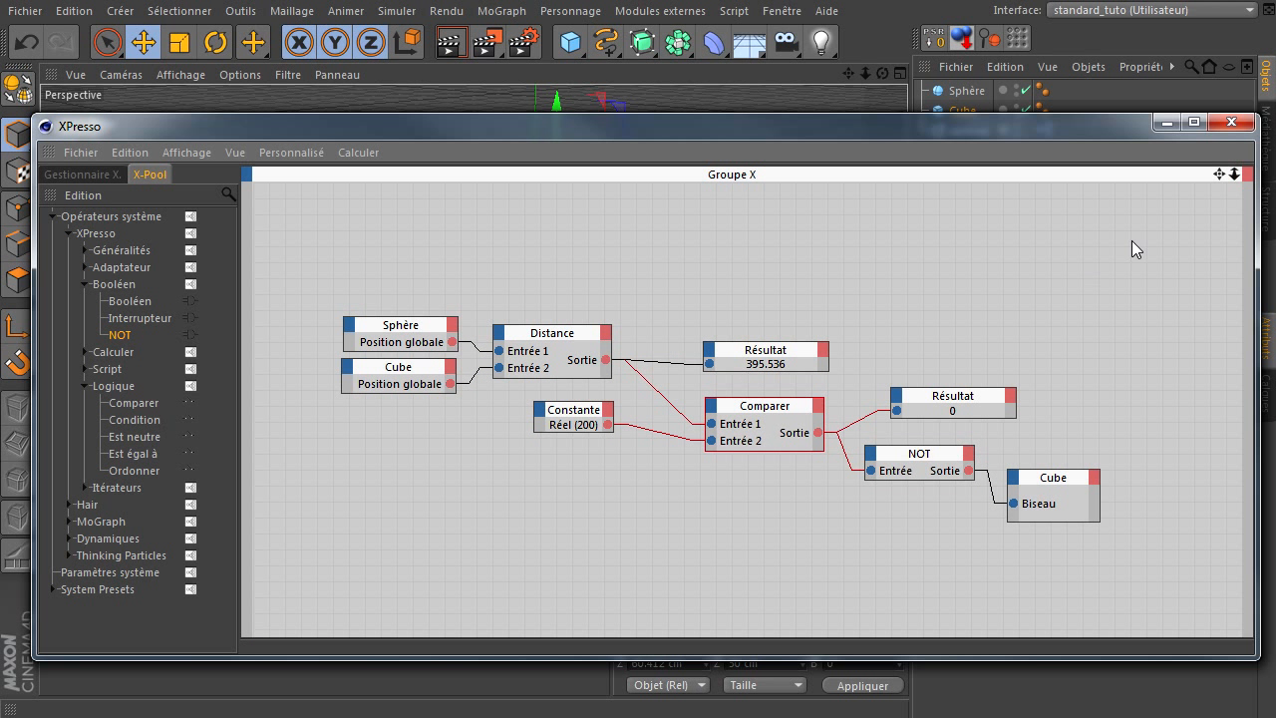
{"action": "left_click_drag", "start_coordinate": [1214, 174], "coordinate": [1187, 273]}
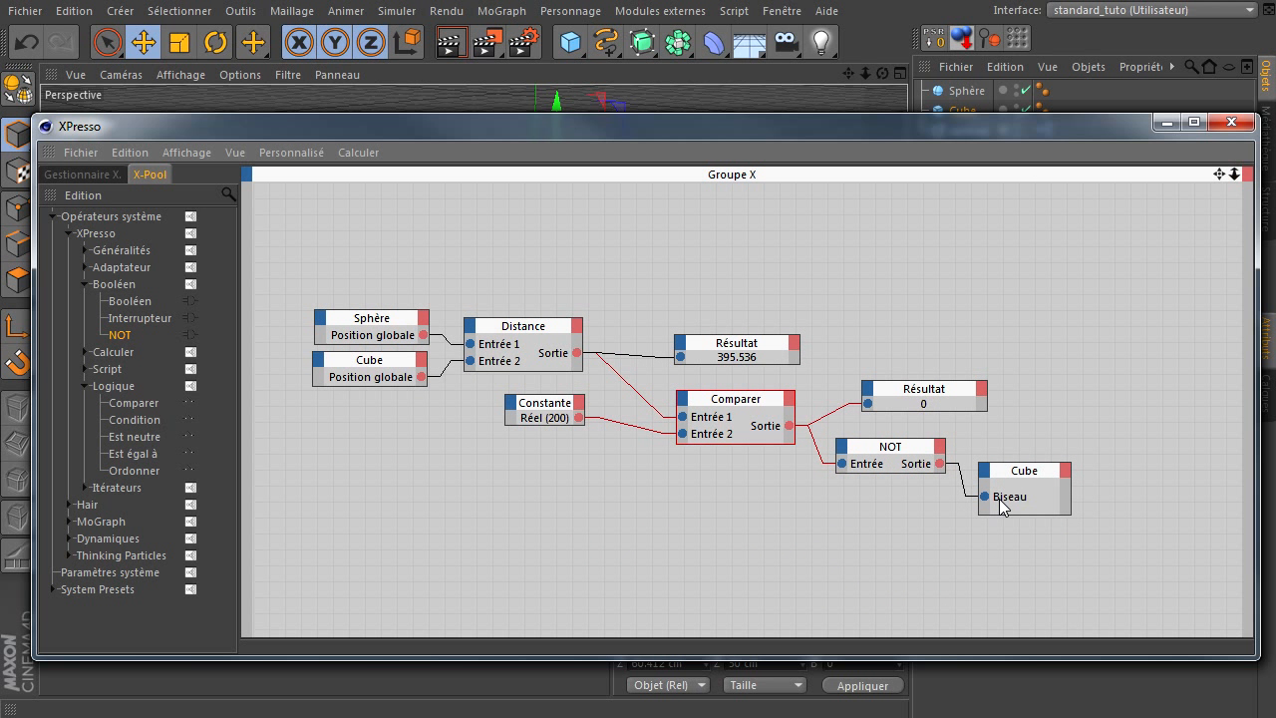
Clear the bevel network from Groupe X, keeping only the second Résultat node, and move that node nearer the centre
{"action": "left_click_drag", "start_coordinate": [1098, 285], "coordinate": [311, 530]}
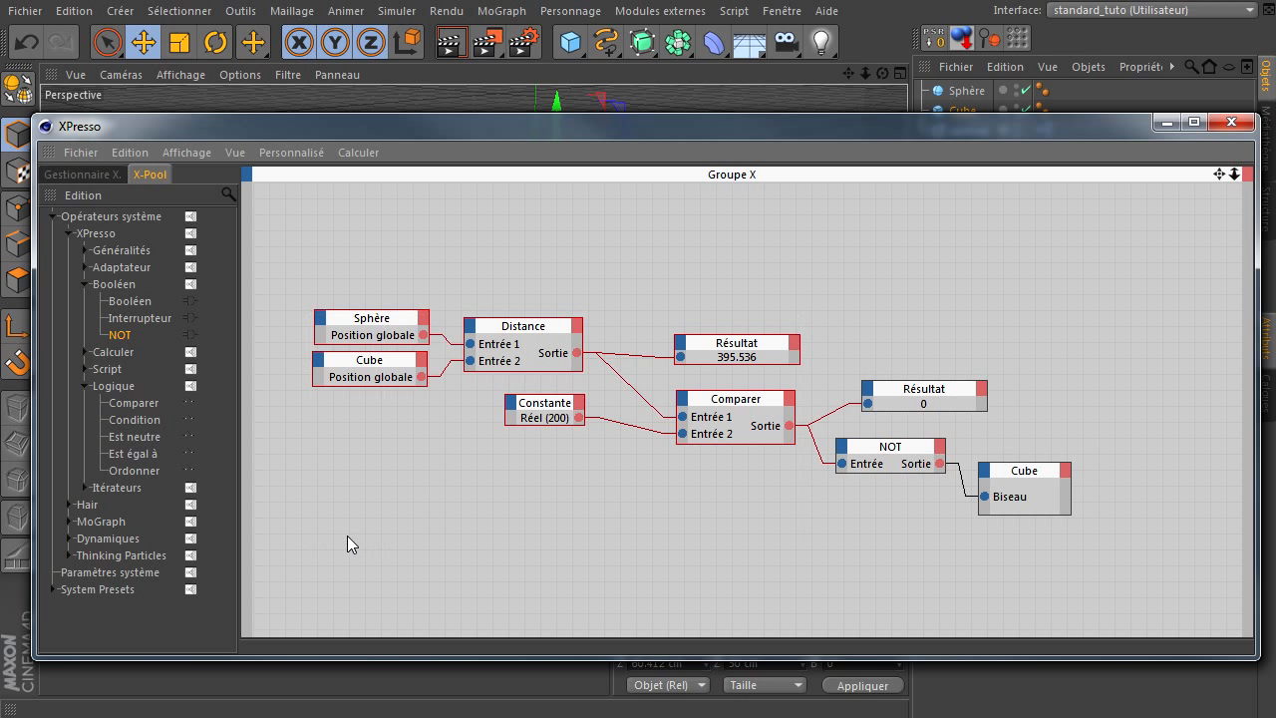
{"action": "key", "text": "Delete"}
{"action": "left_click_drag", "start_coordinate": [778, 548], "coordinate": [1075, 439]}
{"action": "key", "text": "Delete"}
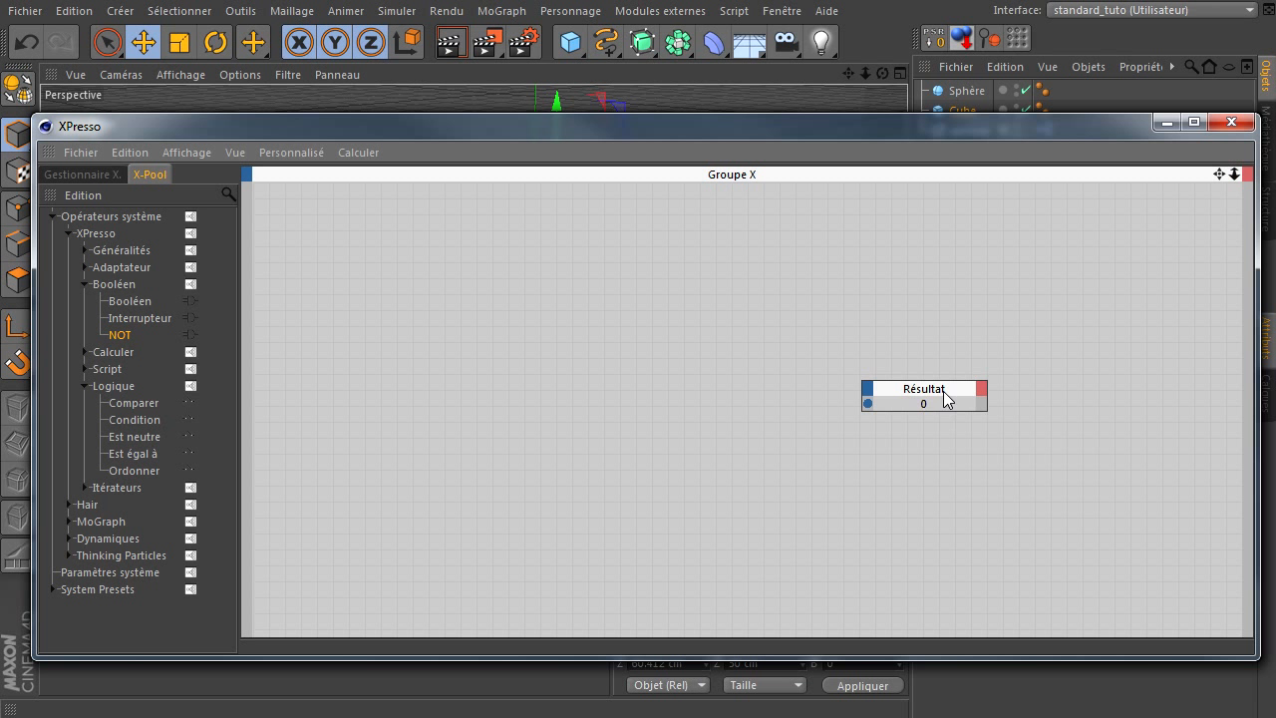
{"action": "left_click_drag", "start_coordinate": [937, 390], "coordinate": [885, 325]}
Add a Temps operator from the Généralités group to Groupe X, placing it to the left of the Résultat node
{"action": "left_click", "coordinate": [85, 250]}
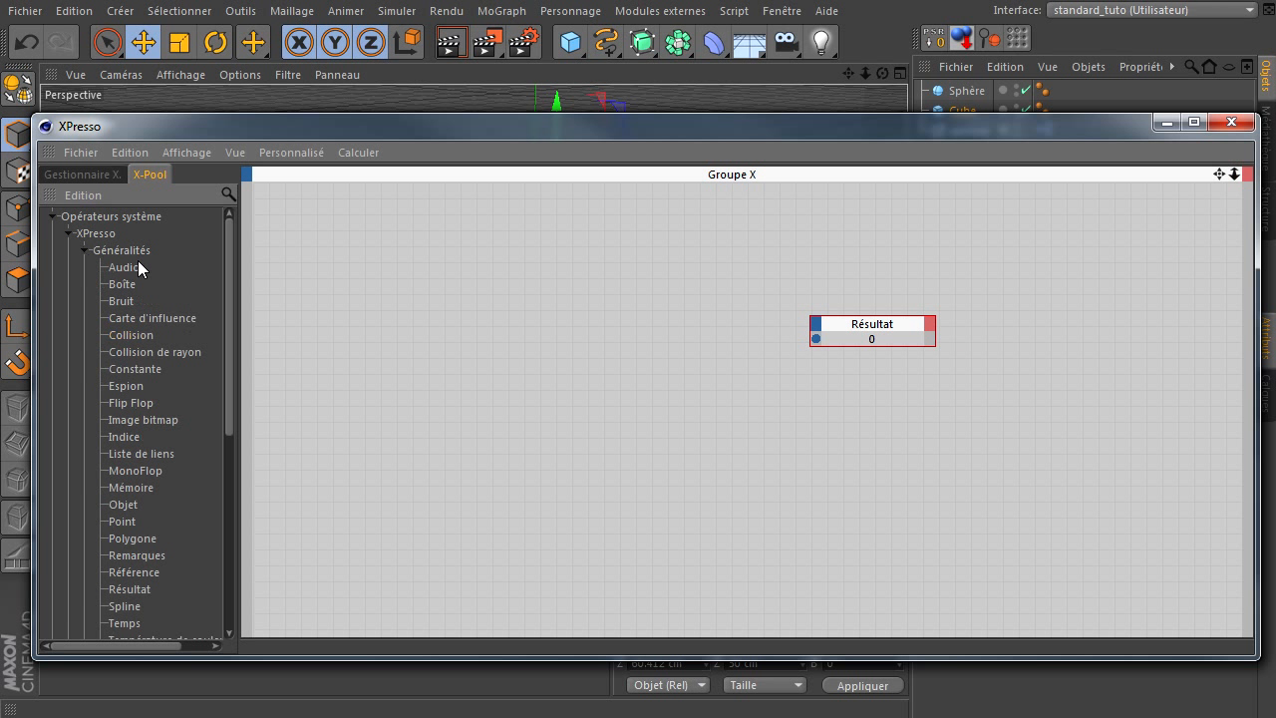
{"action": "left_click", "coordinate": [123, 622]}
{"action": "left_click_drag", "start_coordinate": [232, 382], "coordinate": [237, 437]}
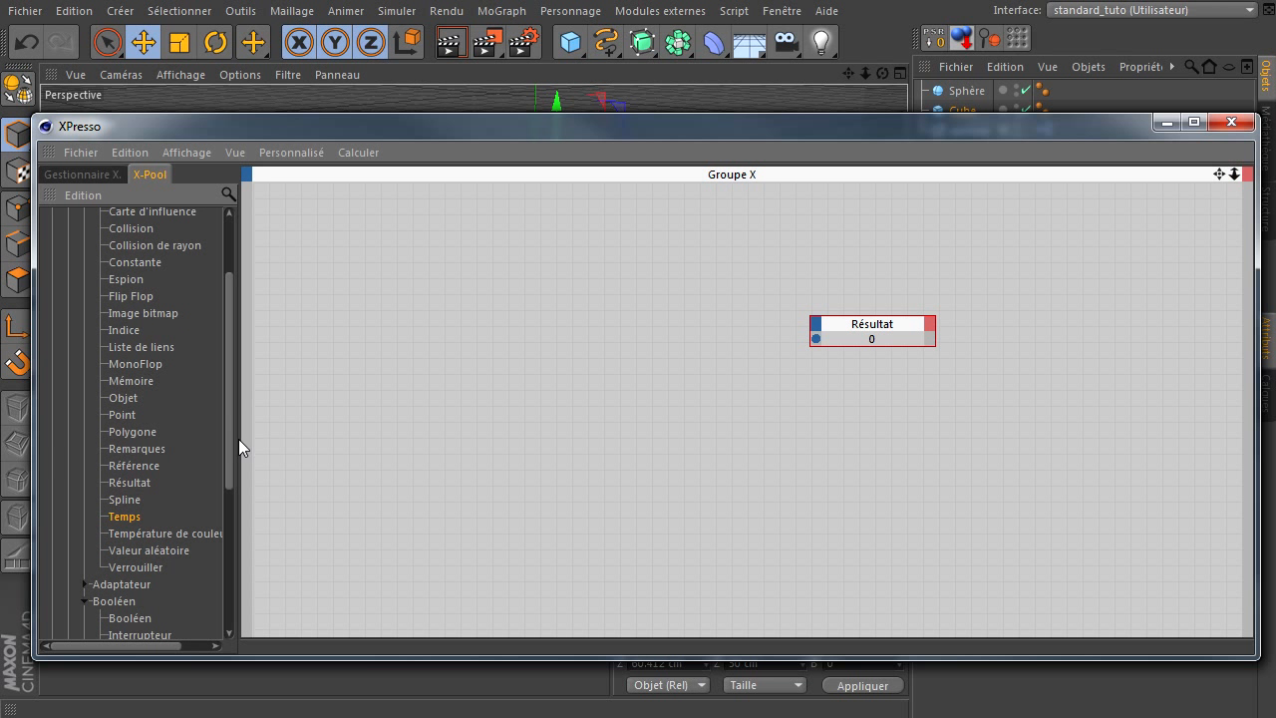
{"action": "left_click_drag", "start_coordinate": [123, 516], "coordinate": [496, 284]}
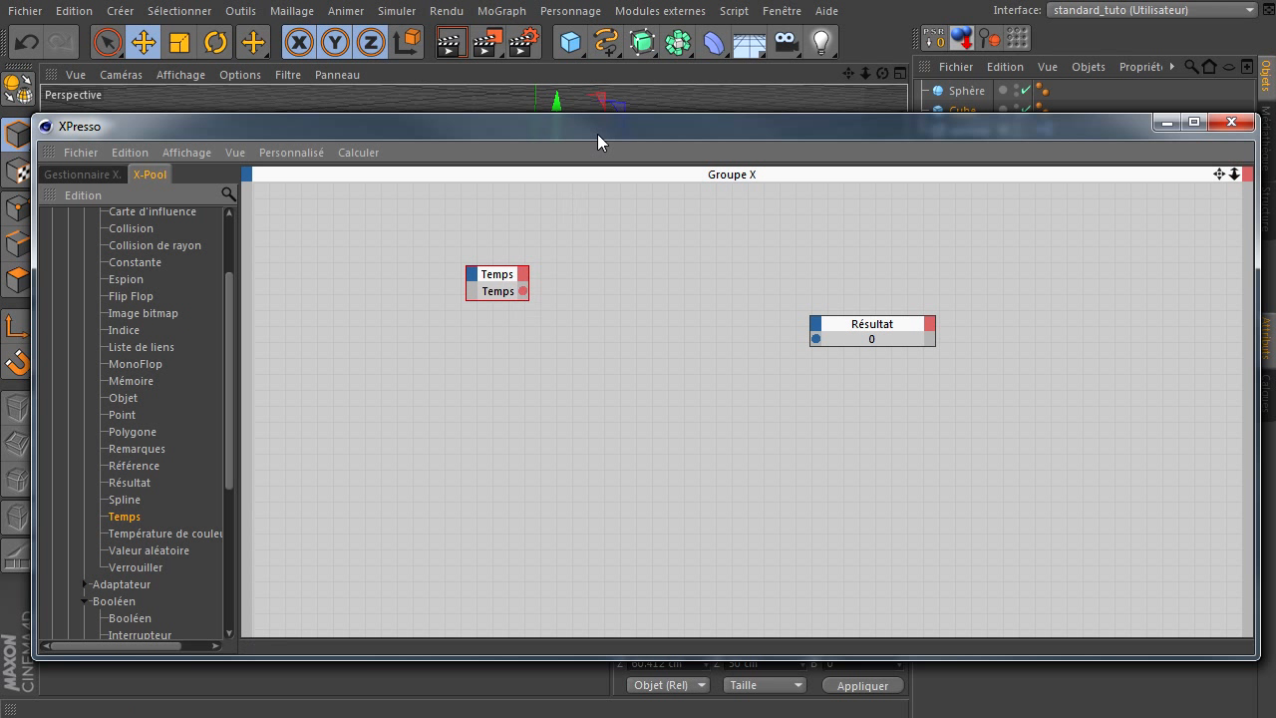
Line up the Temps node with Résultat, connect its Temps output to Résultat, and play the animation with the timeline uncovered
{"action": "left_click_drag", "start_coordinate": [602, 113], "coordinate": [574, 66]}
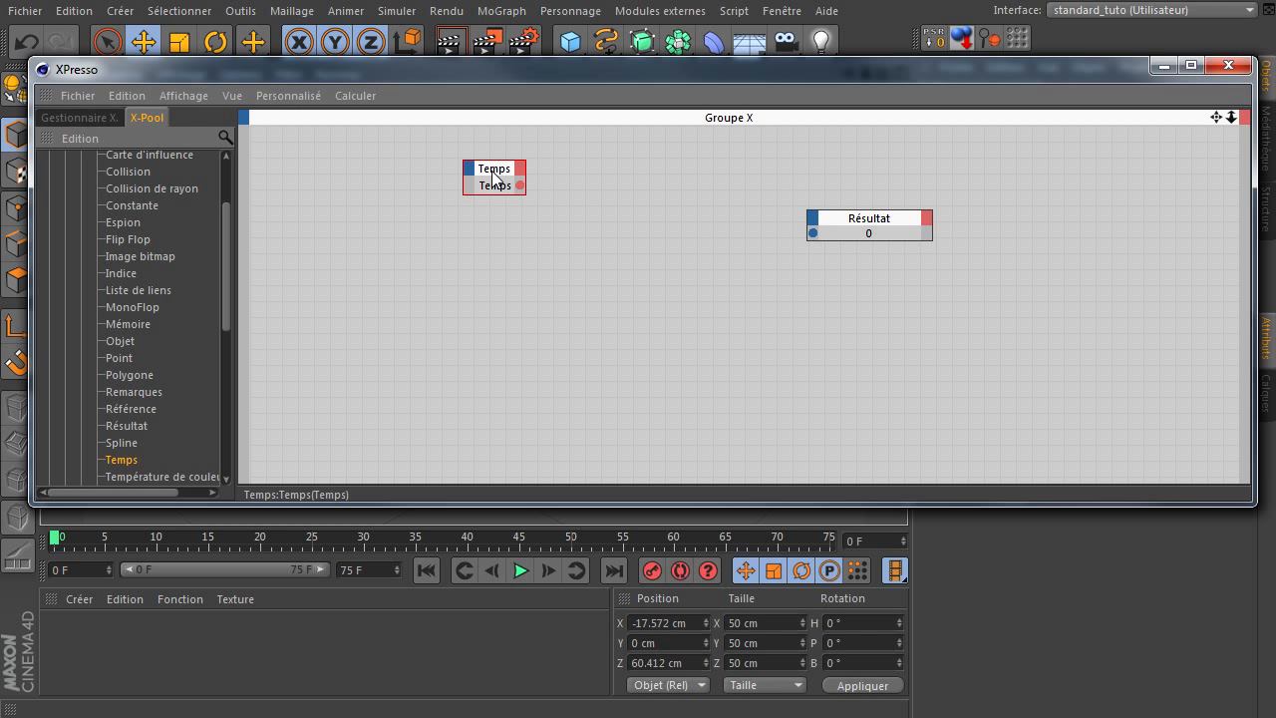
{"action": "left_click_drag", "start_coordinate": [492, 172], "coordinate": [511, 215]}
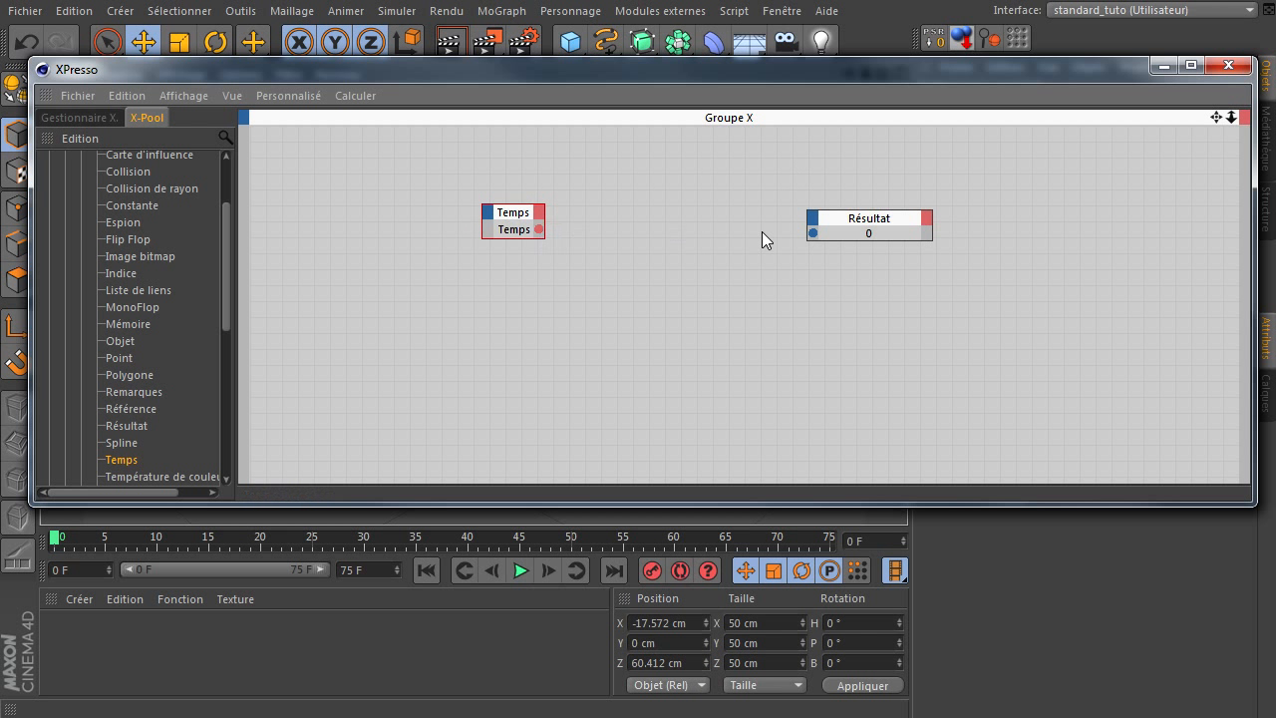
{"action": "left_click_drag", "start_coordinate": [809, 235], "coordinate": [538, 230]}
{"action": "left_click", "coordinate": [519, 573]}
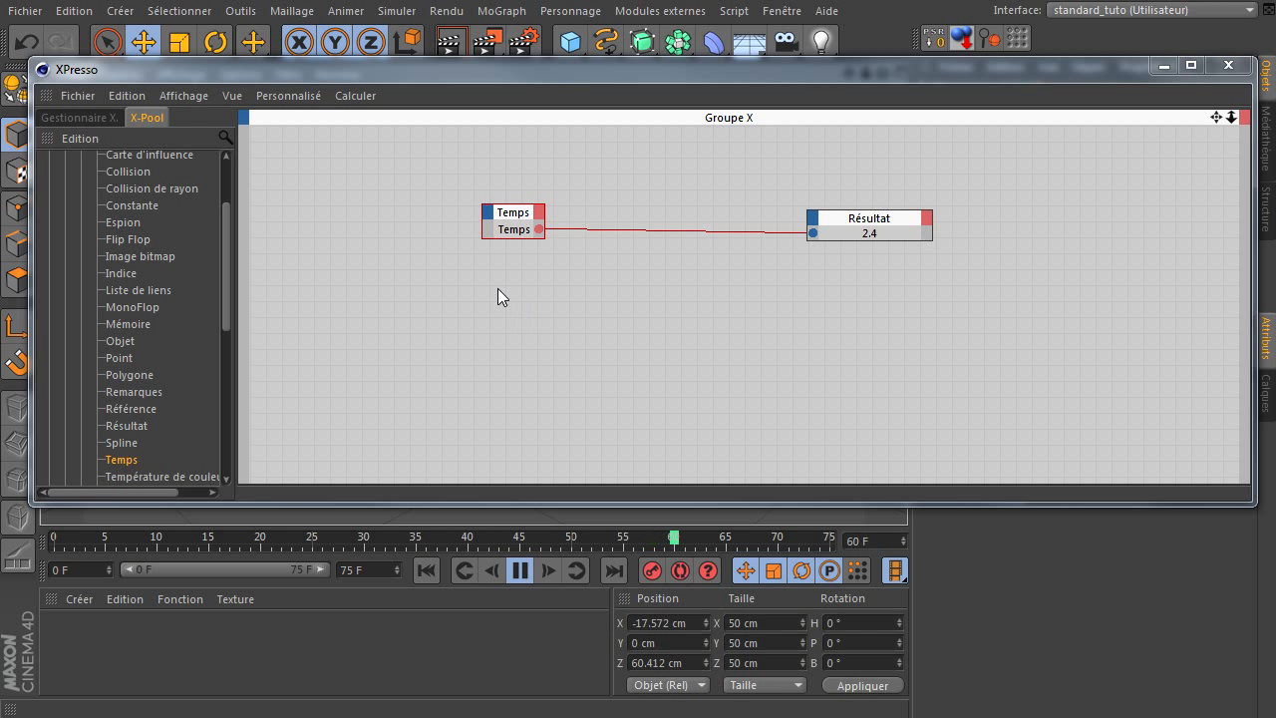
Add an Image output to the Temps node, feed it to Résultat in place of the Temps output, and stop the playback
{"action": "left_click_drag", "start_coordinate": [525, 239], "coordinate": [524, 290]}
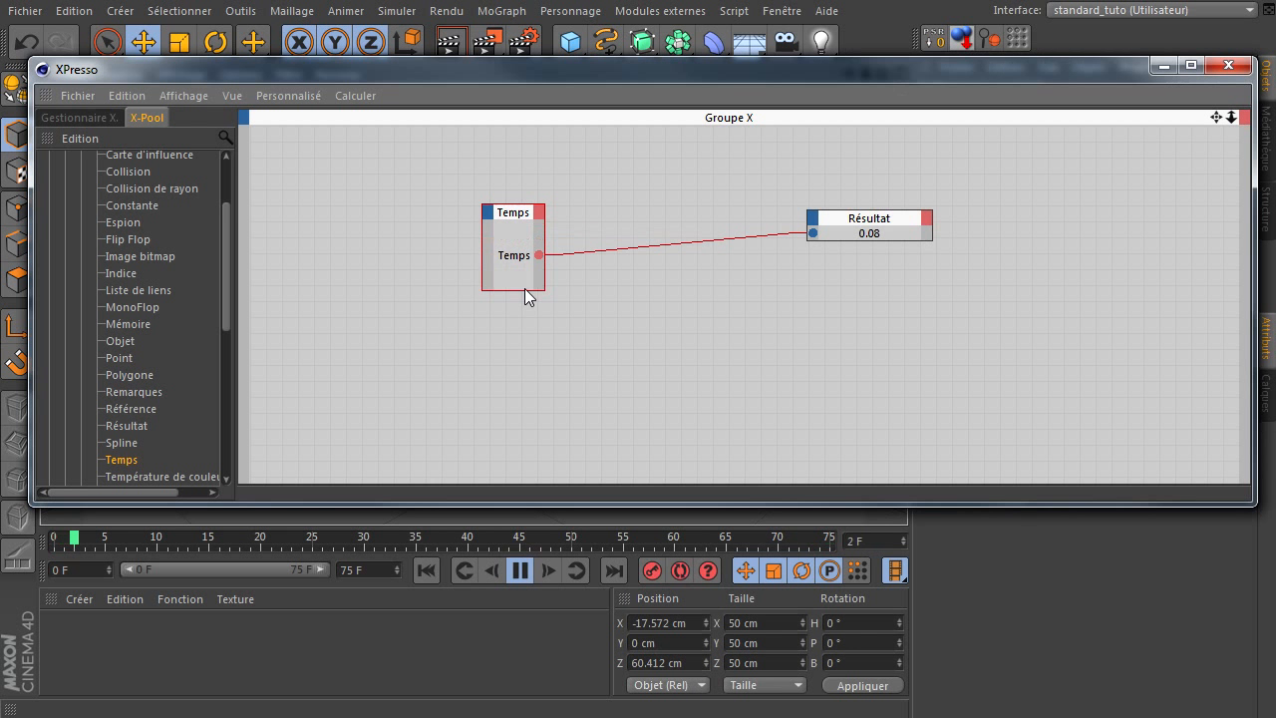
{"action": "left_click", "coordinate": [539, 212]}
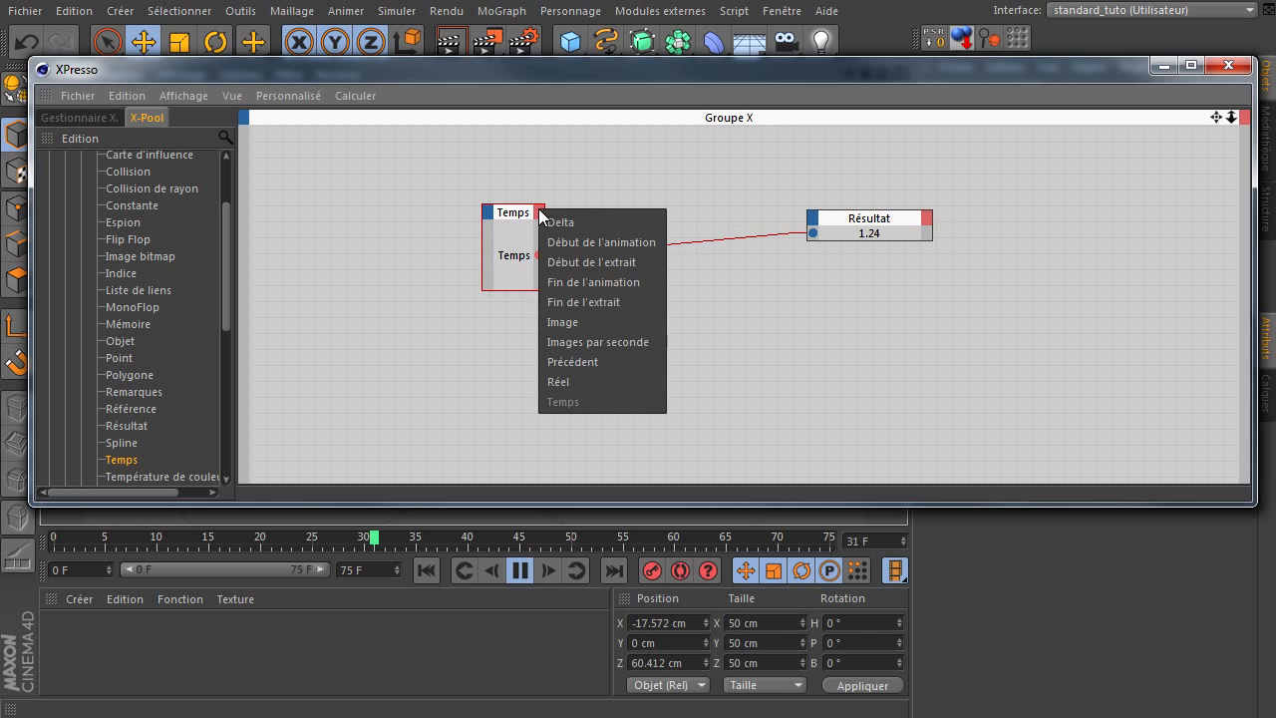
{"action": "left_click", "coordinate": [591, 319]}
{"action": "left_click_drag", "start_coordinate": [812, 232], "coordinate": [536, 267]}
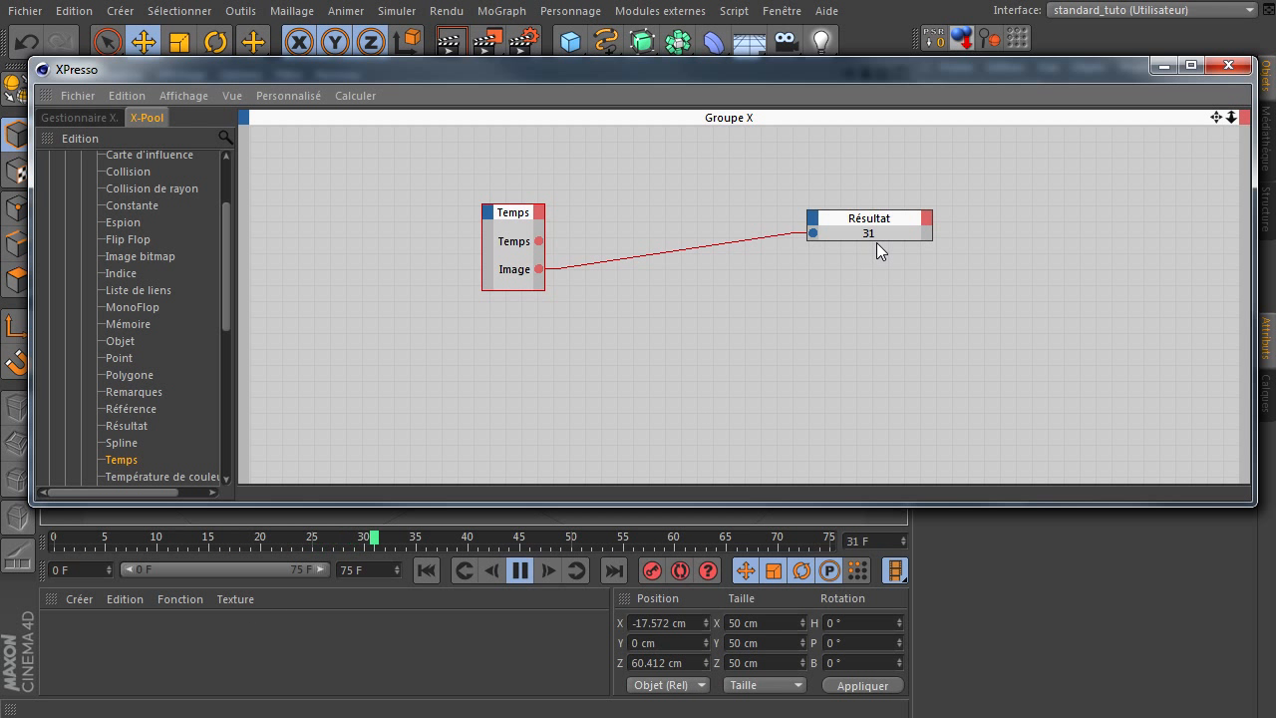
{"action": "left_click", "coordinate": [519, 569]}
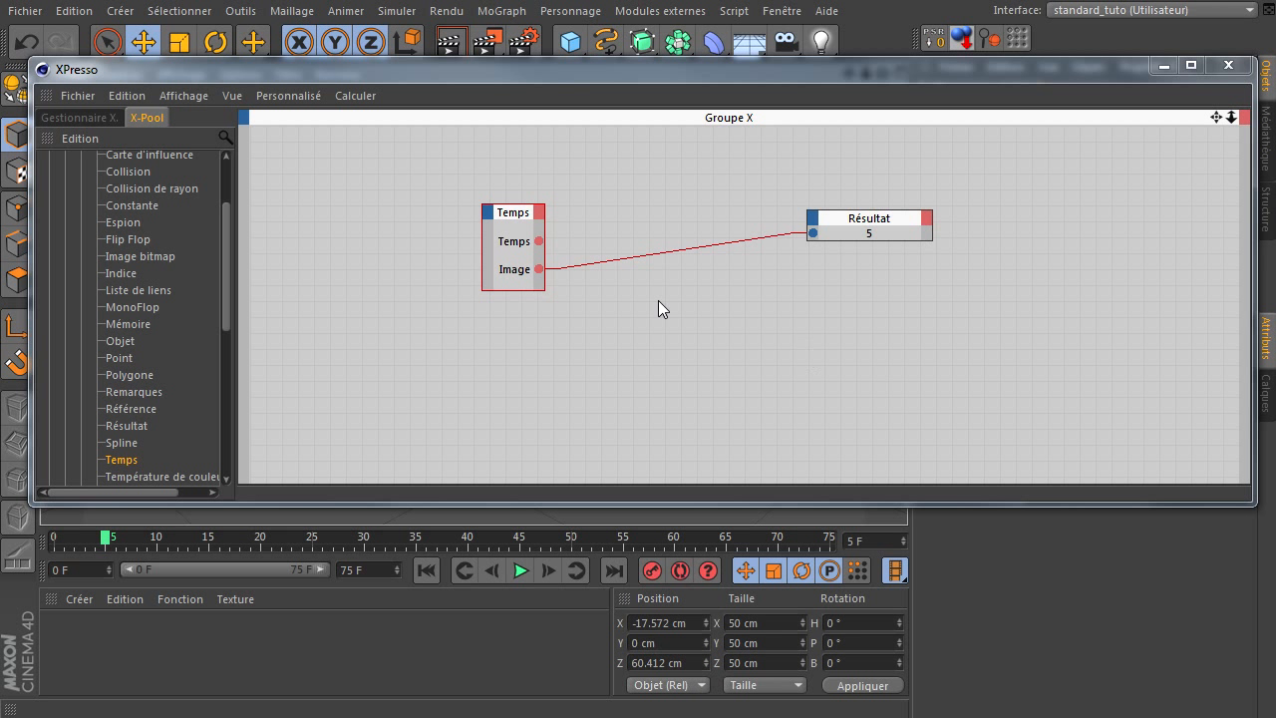
Delete the link between Image and Résultat and remove the Image output from the Temps node
{"action": "left_click", "coordinate": [618, 257]}
{"action": "key", "text": "Delete"}
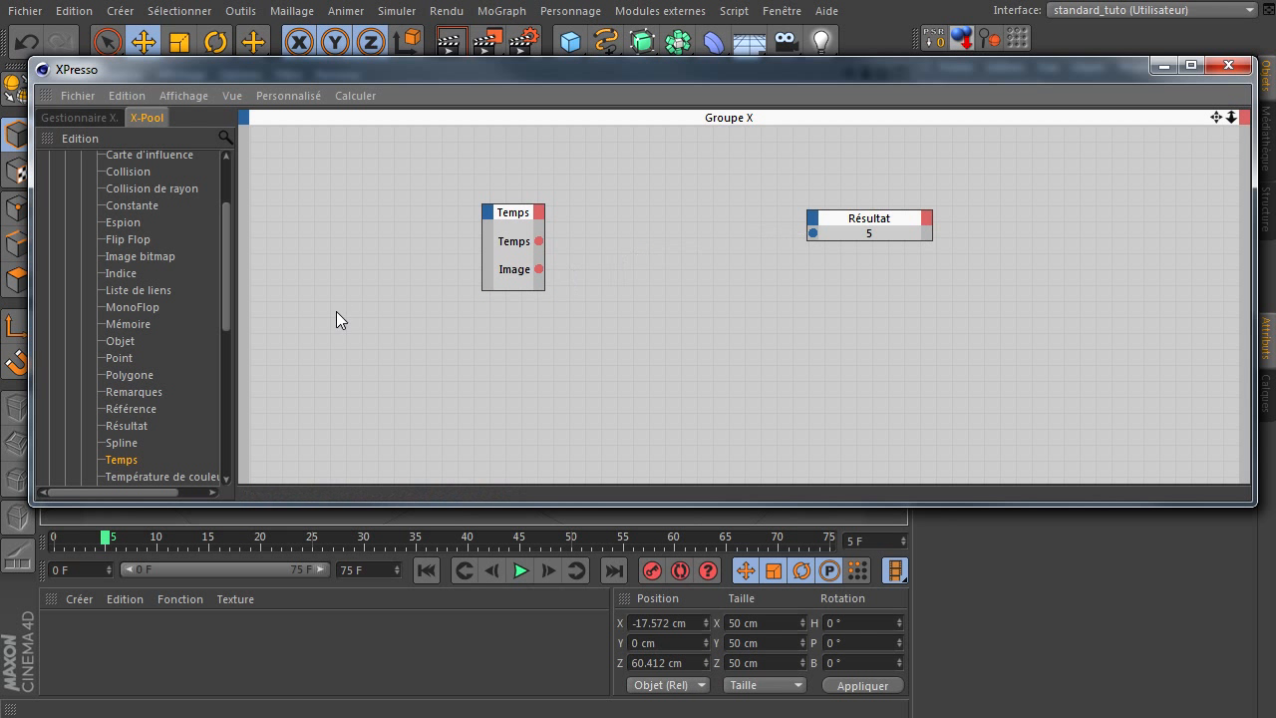
{"action": "double_click", "coordinate": [539, 269]}
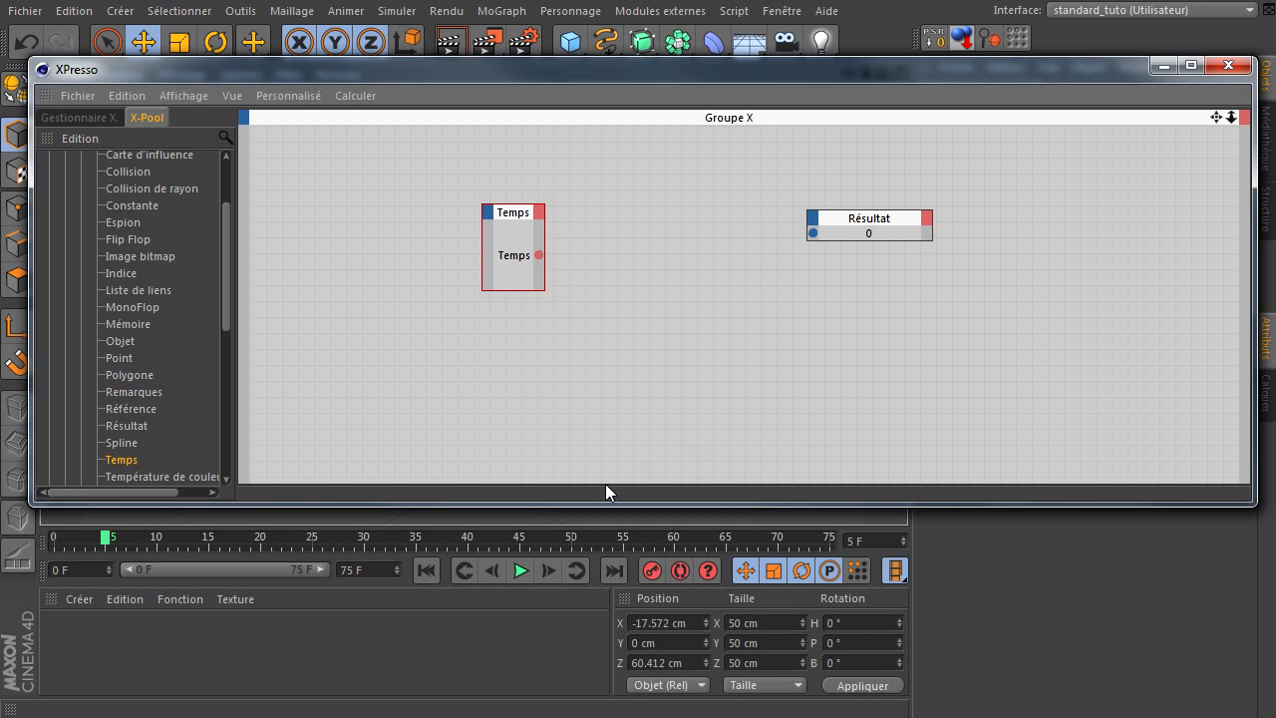
Add a MonoFlop operator from the Généralités group and arrange it between the Temps and Résultat nodes
{"action": "left_click", "coordinate": [148, 308]}
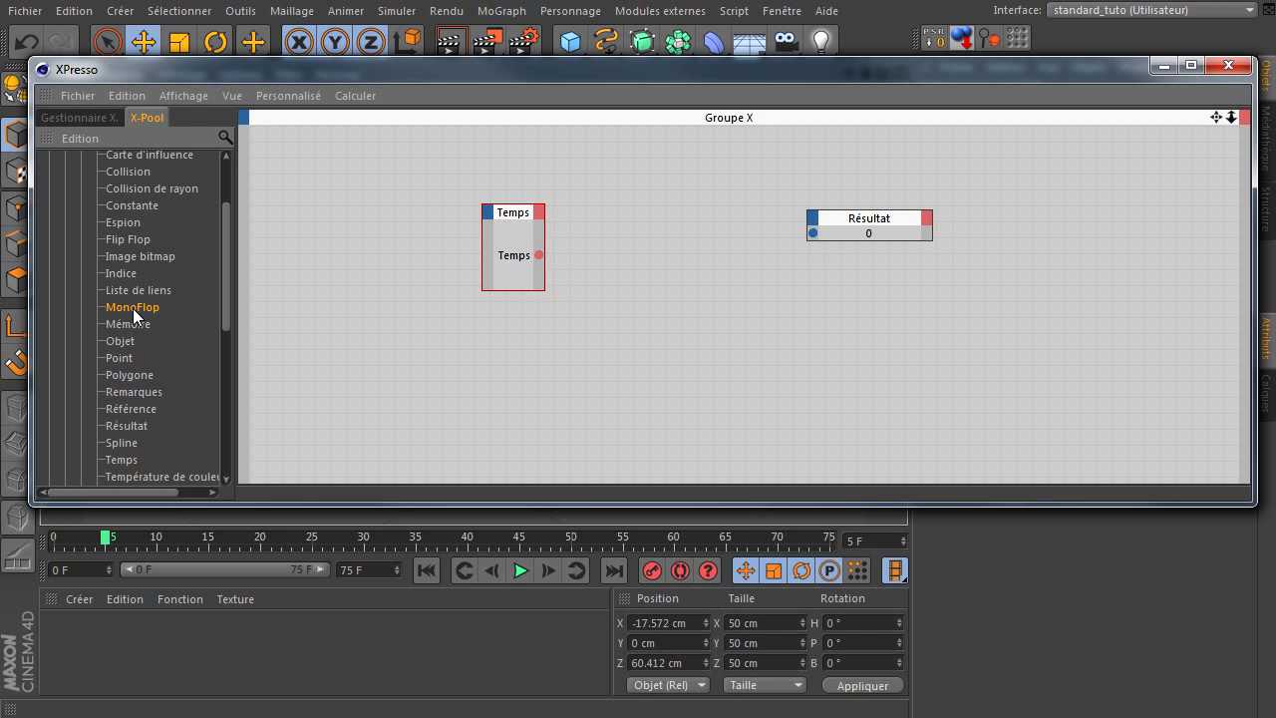
{"action": "left_click_drag", "start_coordinate": [773, 319], "coordinate": [692, 341]}
{"action": "left_click", "coordinate": [703, 319]}
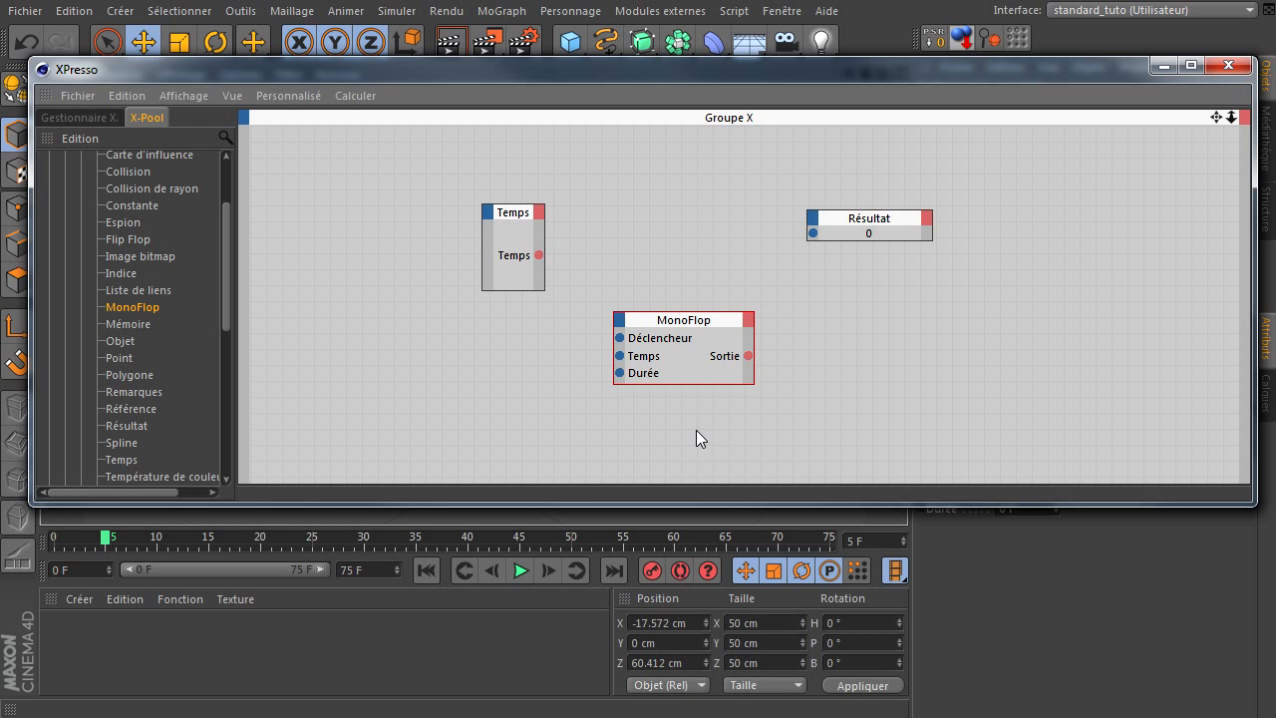
{"action": "left_click_drag", "start_coordinate": [501, 220], "coordinate": [347, 253]}
{"action": "left_click_drag", "start_coordinate": [645, 292], "coordinate": [617, 220]}
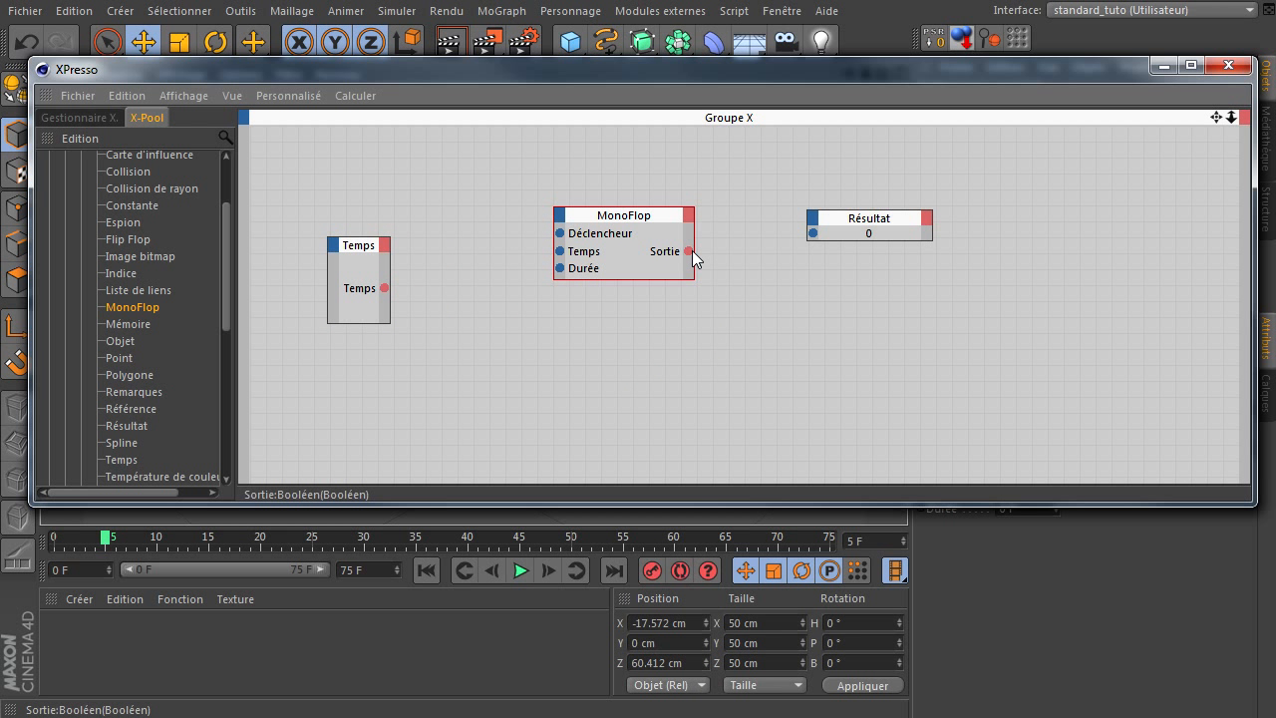
Connect MonoFlop's Sortie to Résultat and the Temps output to MonoFlop's Temps input, resizing the Temps node to be wider and shorter
{"action": "left_click_drag", "start_coordinate": [689, 251], "coordinate": [812, 232]}
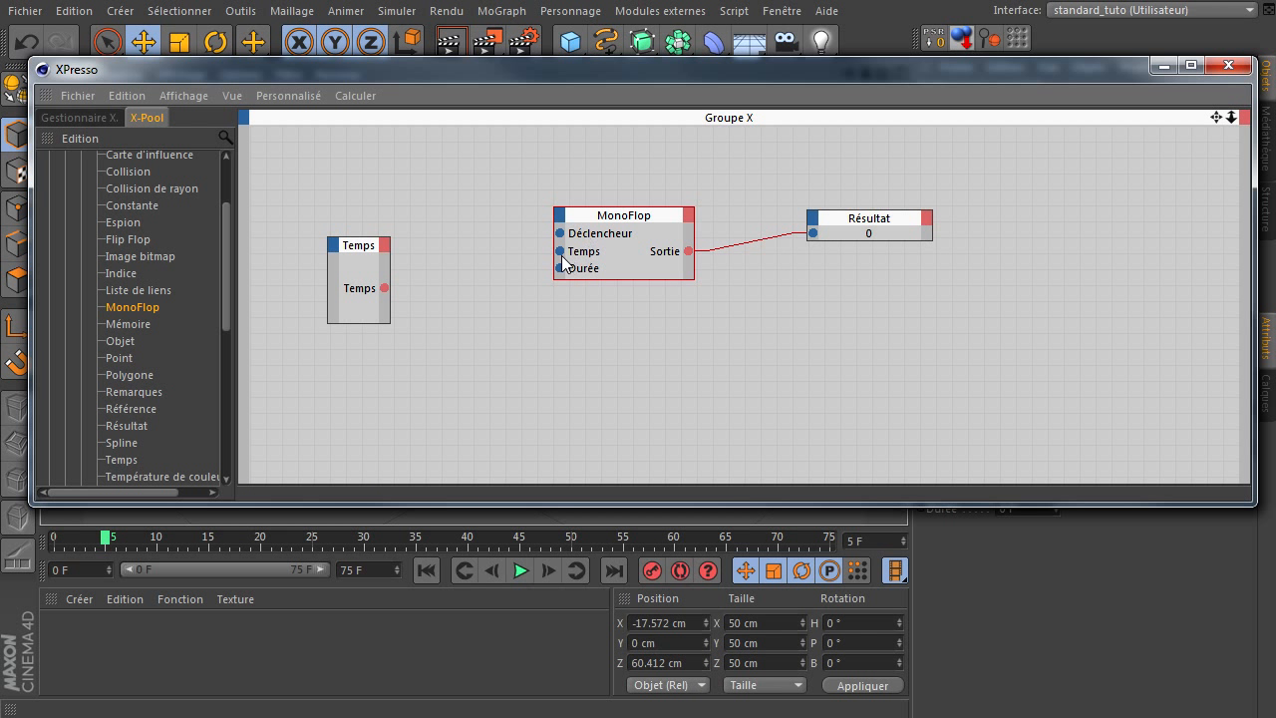
{"action": "left_click_drag", "start_coordinate": [329, 238], "coordinate": [279, 239]}
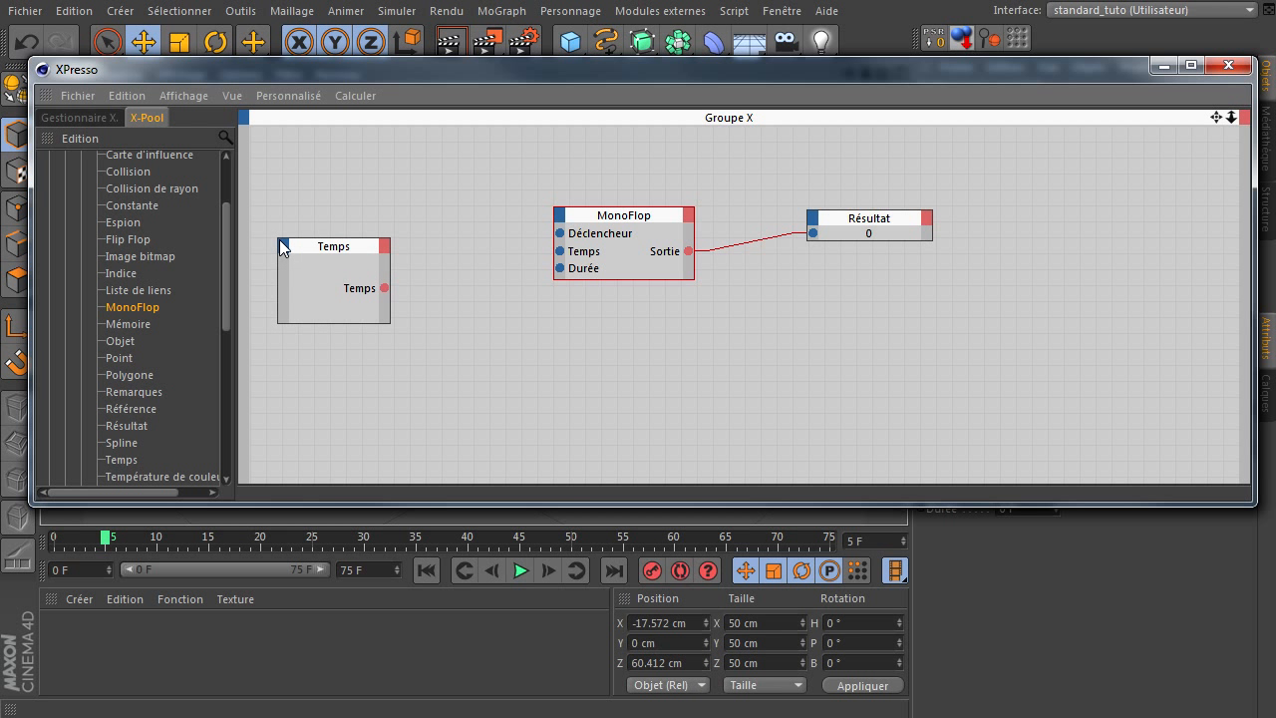
{"action": "left_click_drag", "start_coordinate": [384, 288], "coordinate": [560, 251]}
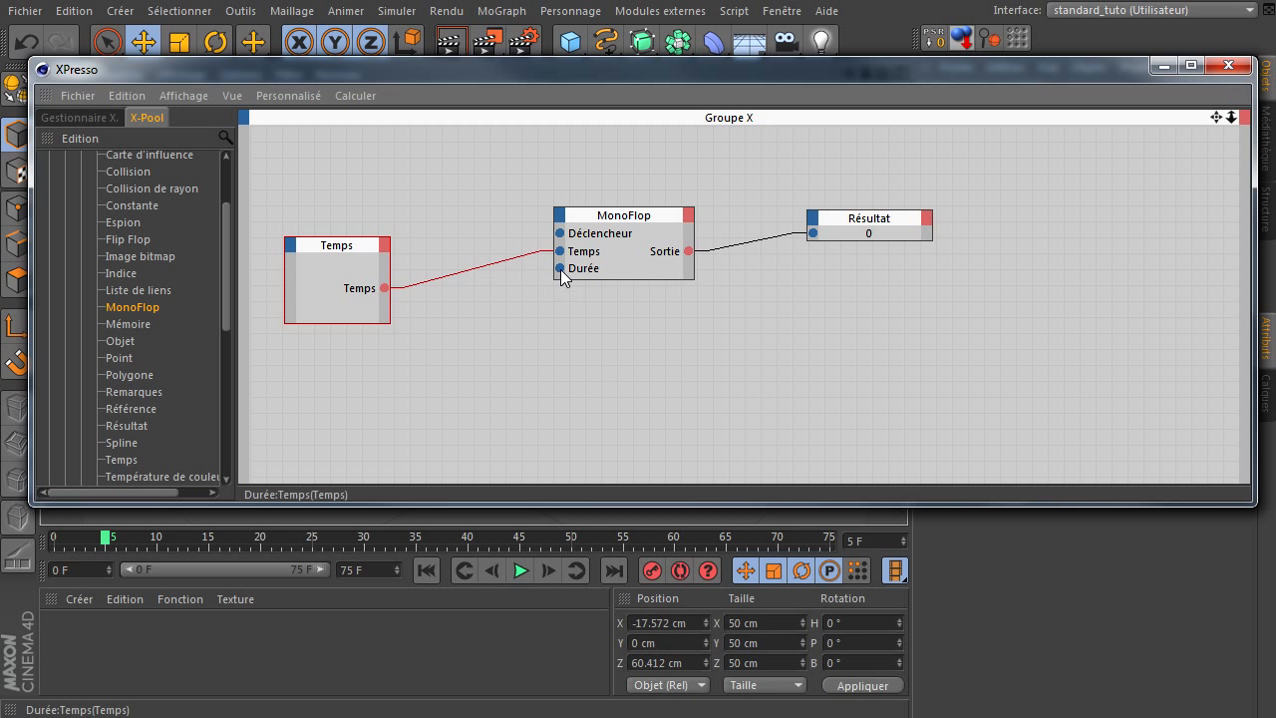
{"action": "left_click_drag", "start_coordinate": [346, 323], "coordinate": [351, 287]}
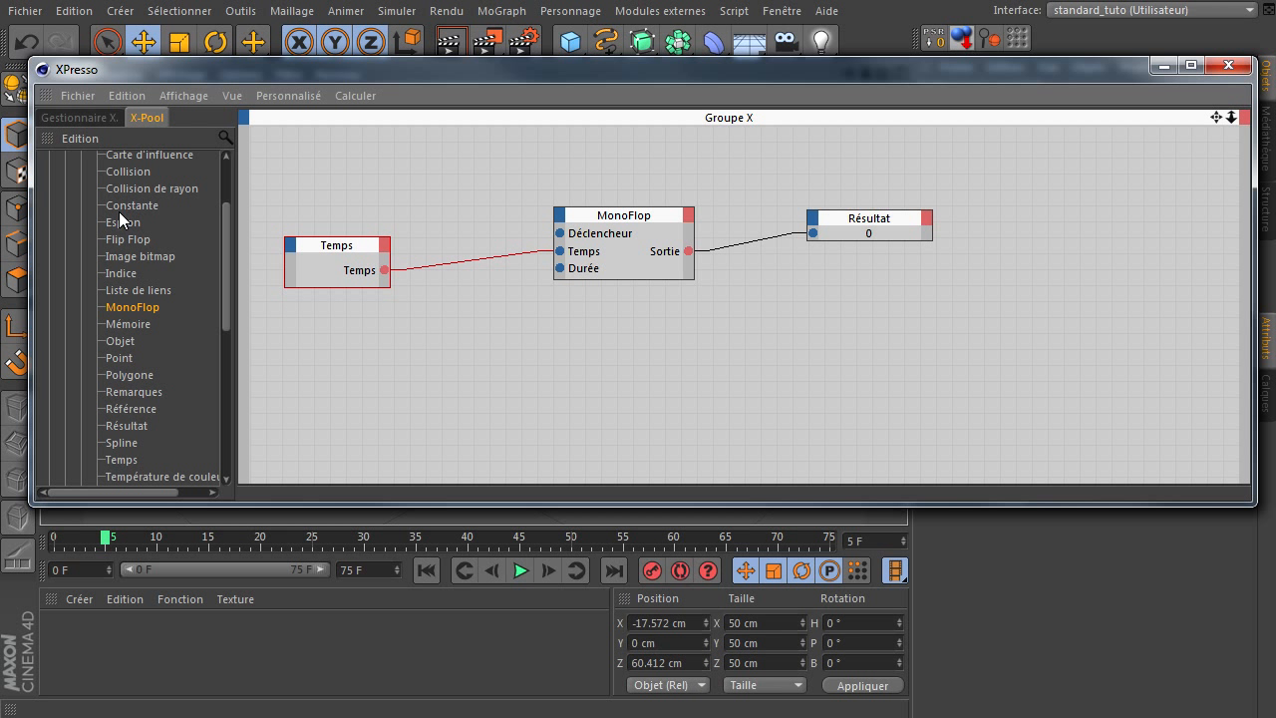
Add a Constante operator linked to MonoFlop's Durée input, and set its data type to Temps with a value of 50 frames
{"action": "left_click_drag", "start_coordinate": [122, 210], "coordinate": [559, 269]}
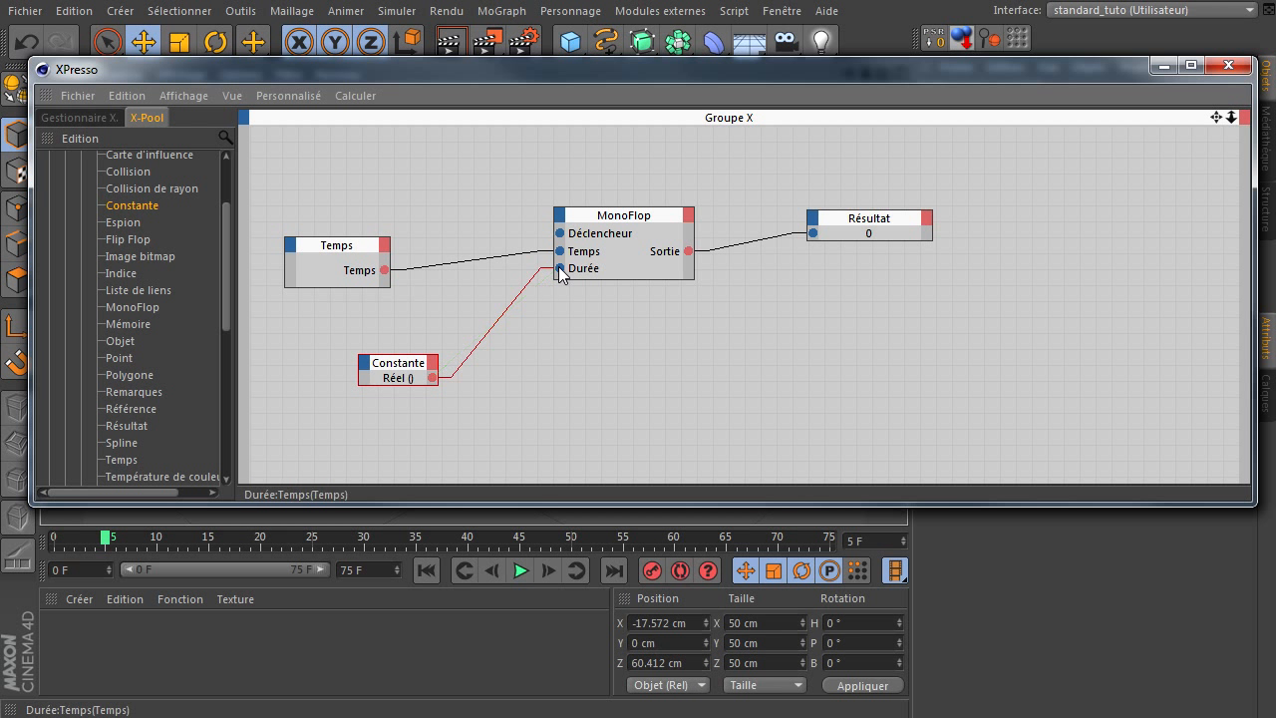
{"action": "left_click_drag", "start_coordinate": [1064, 68], "coordinate": [659, 106]}
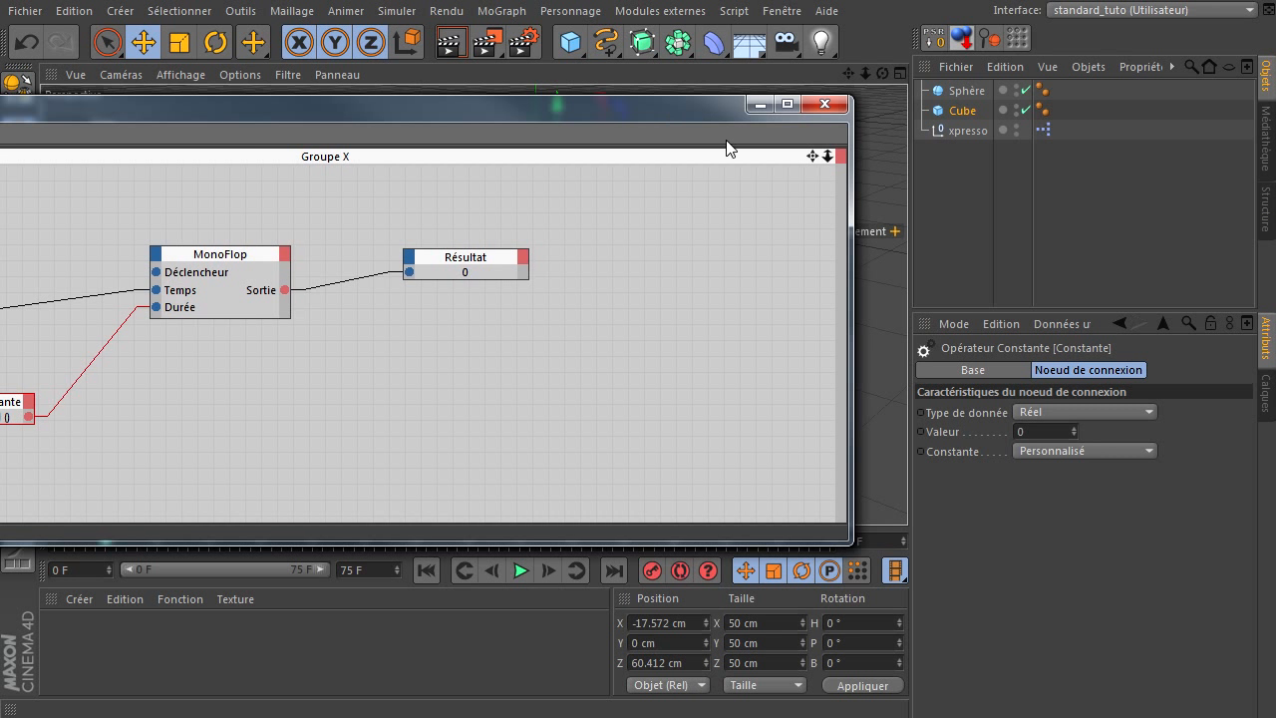
{"action": "left_click", "coordinate": [1091, 415]}
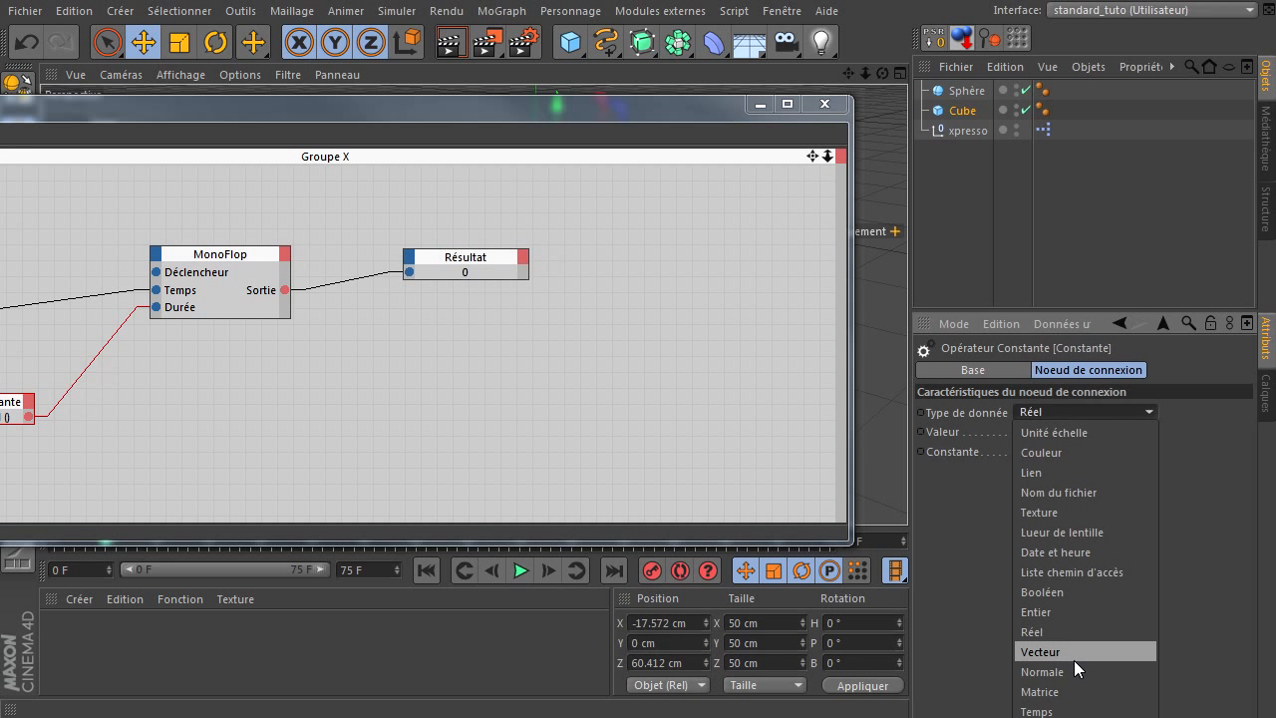
{"action": "left_click", "coordinate": [1067, 712]}
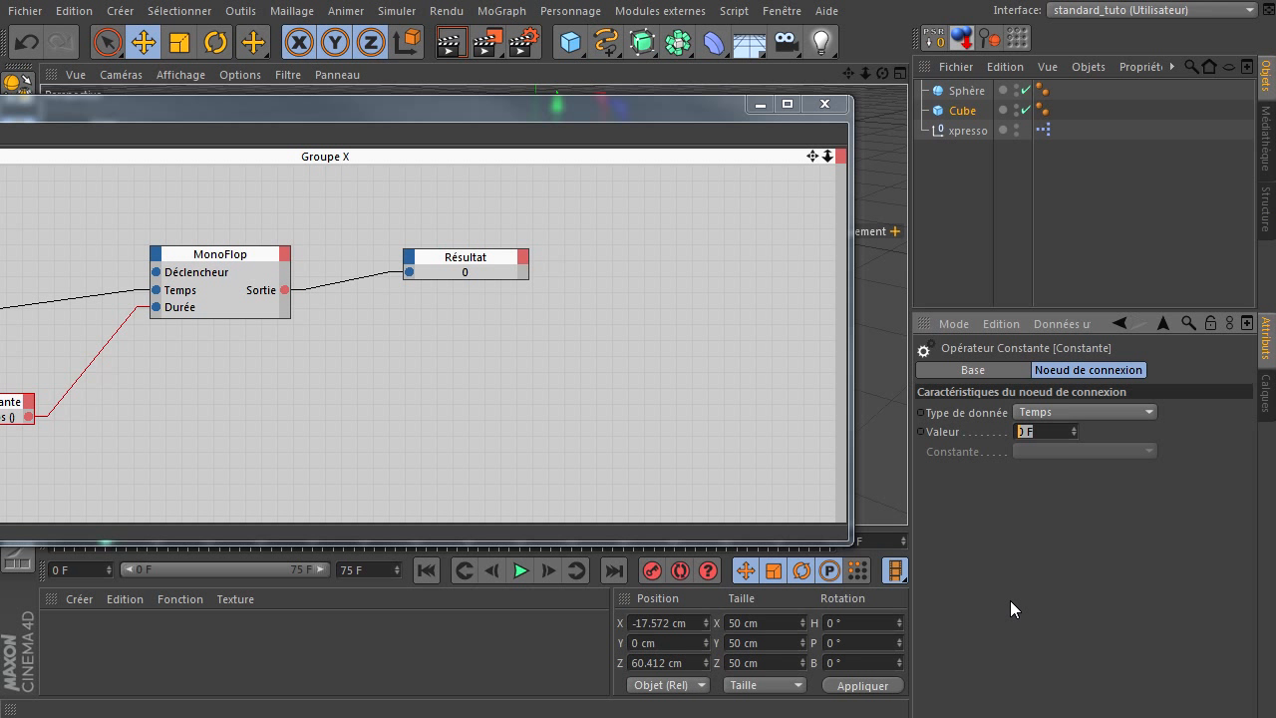
{"action": "type", "text": "50"}
{"action": "key", "text": "Return"}
{"action": "left_click_drag", "start_coordinate": [274, 109], "coordinate": [684, 113]}
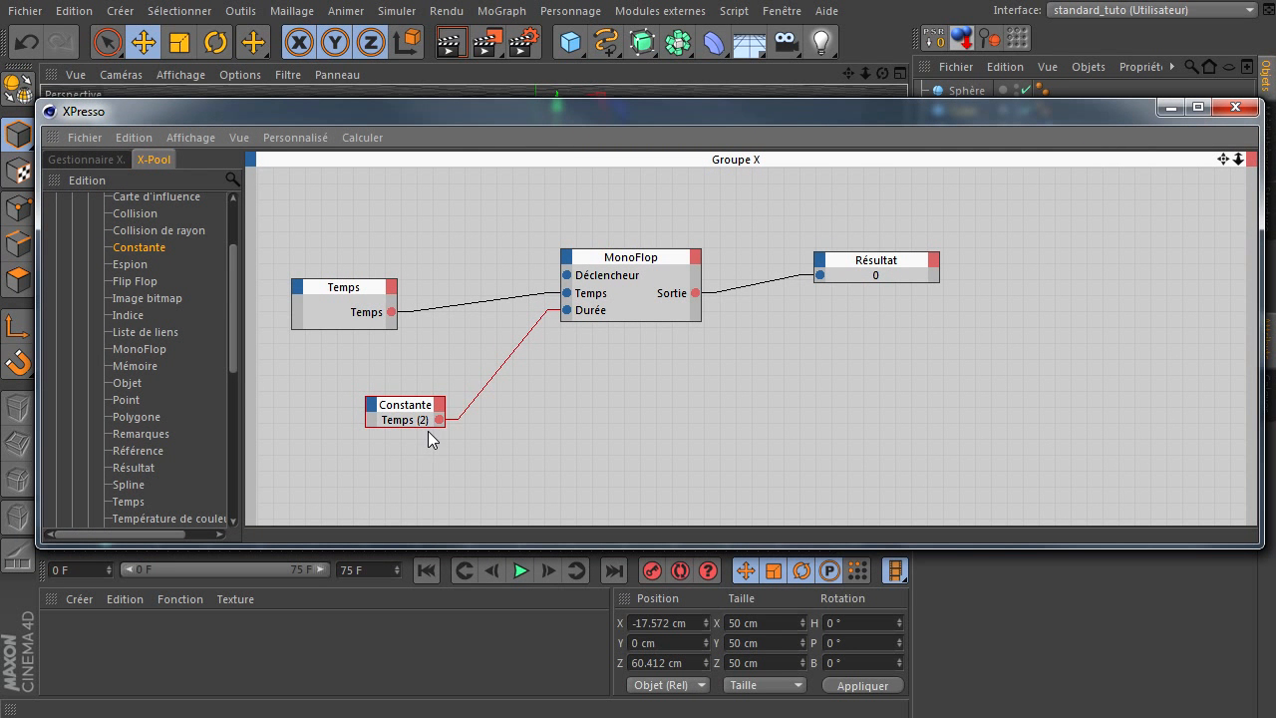
Group the Constante and Temps nodes closer to MonoFlop's inputs and move Résultat next to its Sortie
{"action": "left_click_drag", "start_coordinate": [412, 401], "coordinate": [364, 344]}
{"action": "left_click", "coordinate": [377, 317], "text": "shift"}
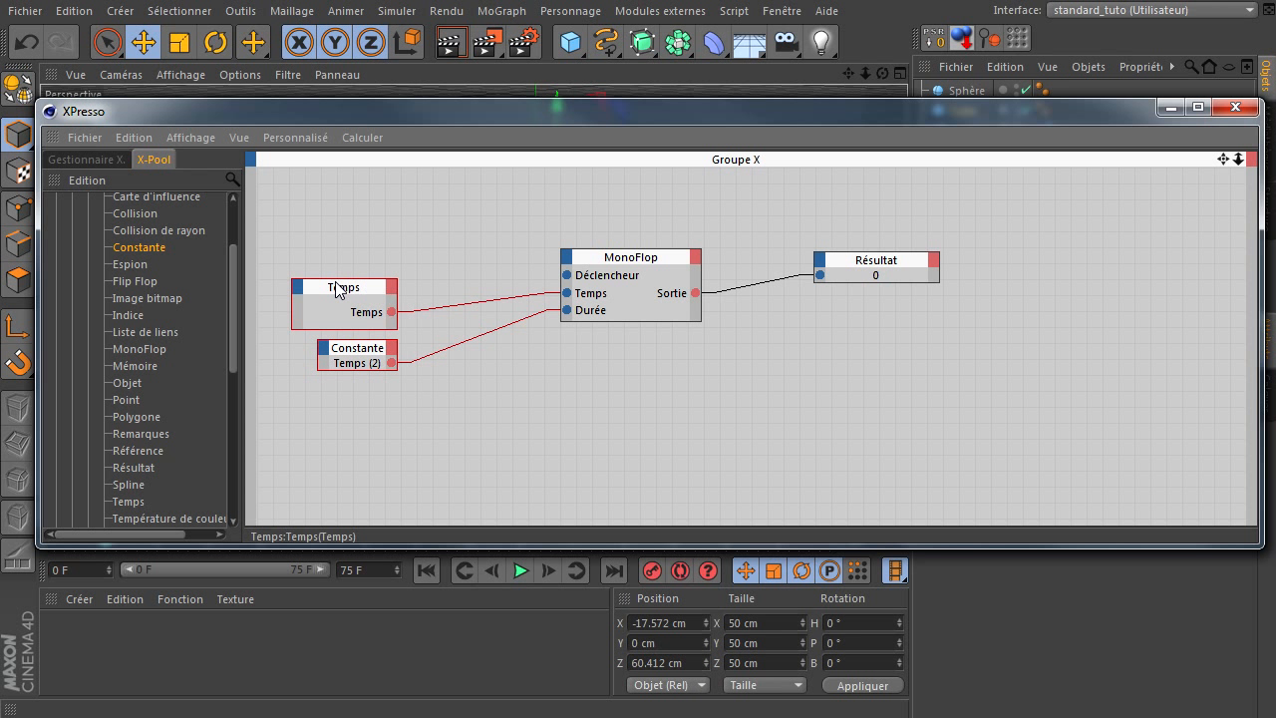
{"action": "left_click_drag", "start_coordinate": [339, 290], "coordinate": [409, 325]}
{"action": "left_click_drag", "start_coordinate": [873, 263], "coordinate": [802, 299]}
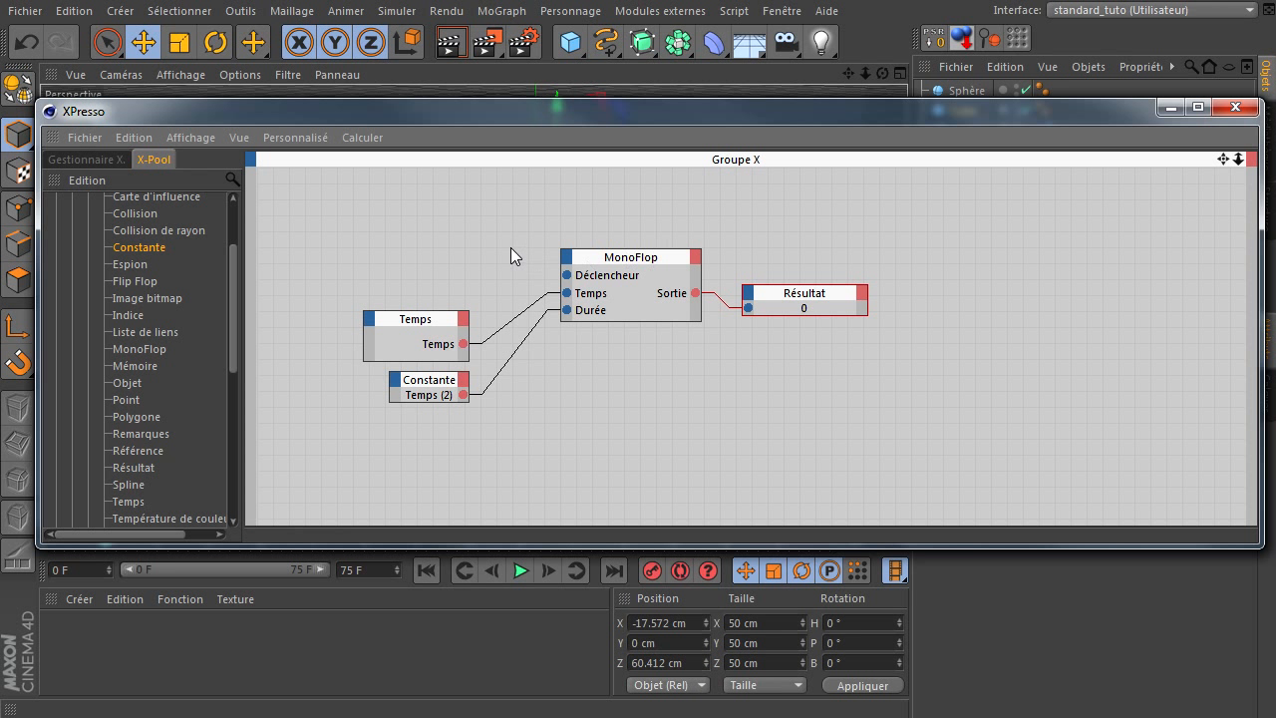
Set the MonoFlop operator's mode to OneShot and bring the whole node network back into view
{"action": "left_click", "coordinate": [645, 302]}
{"action": "left_click_drag", "start_coordinate": [920, 119], "coordinate": [516, 138]}
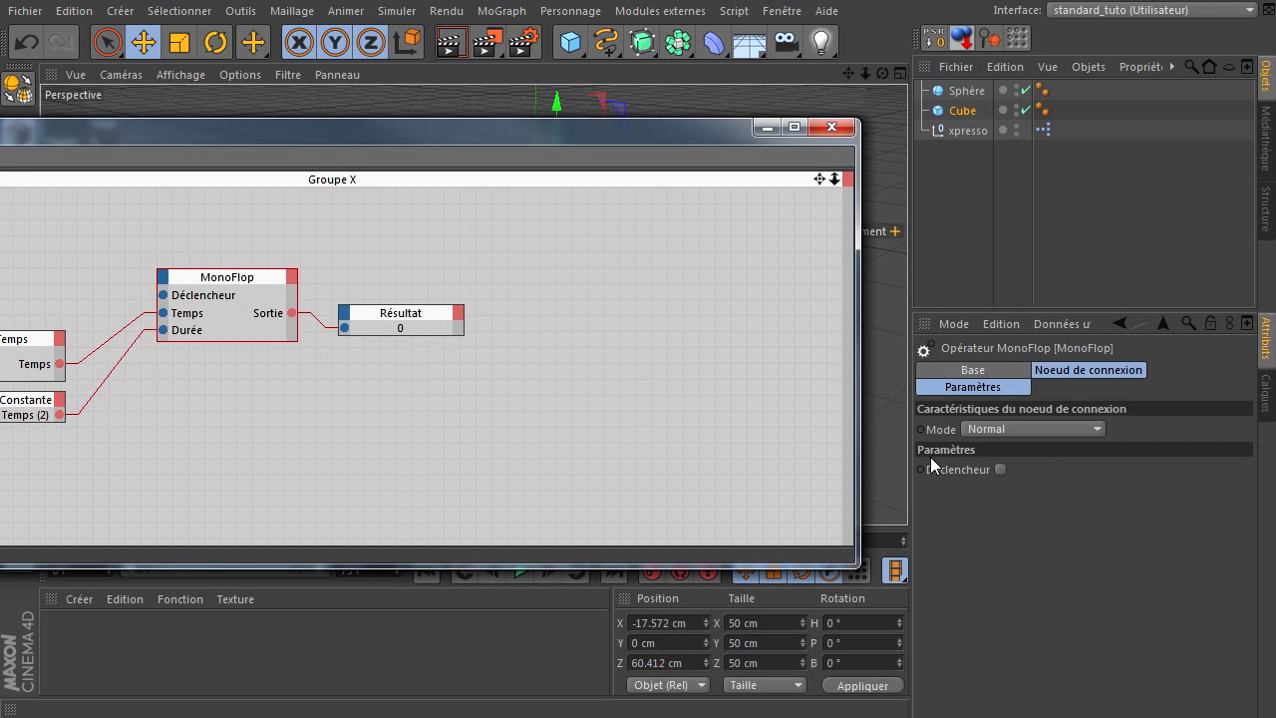
{"action": "left_click", "coordinate": [1001, 430]}
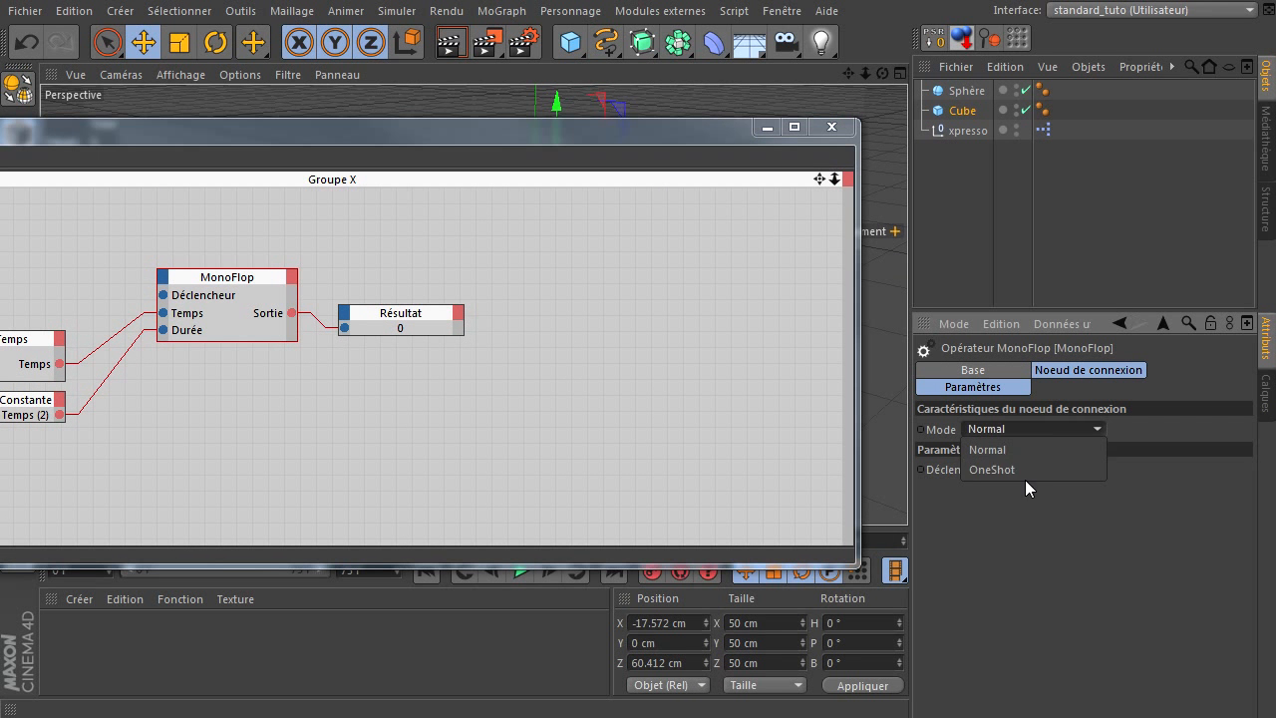
{"action": "left_click", "coordinate": [1038, 474]}
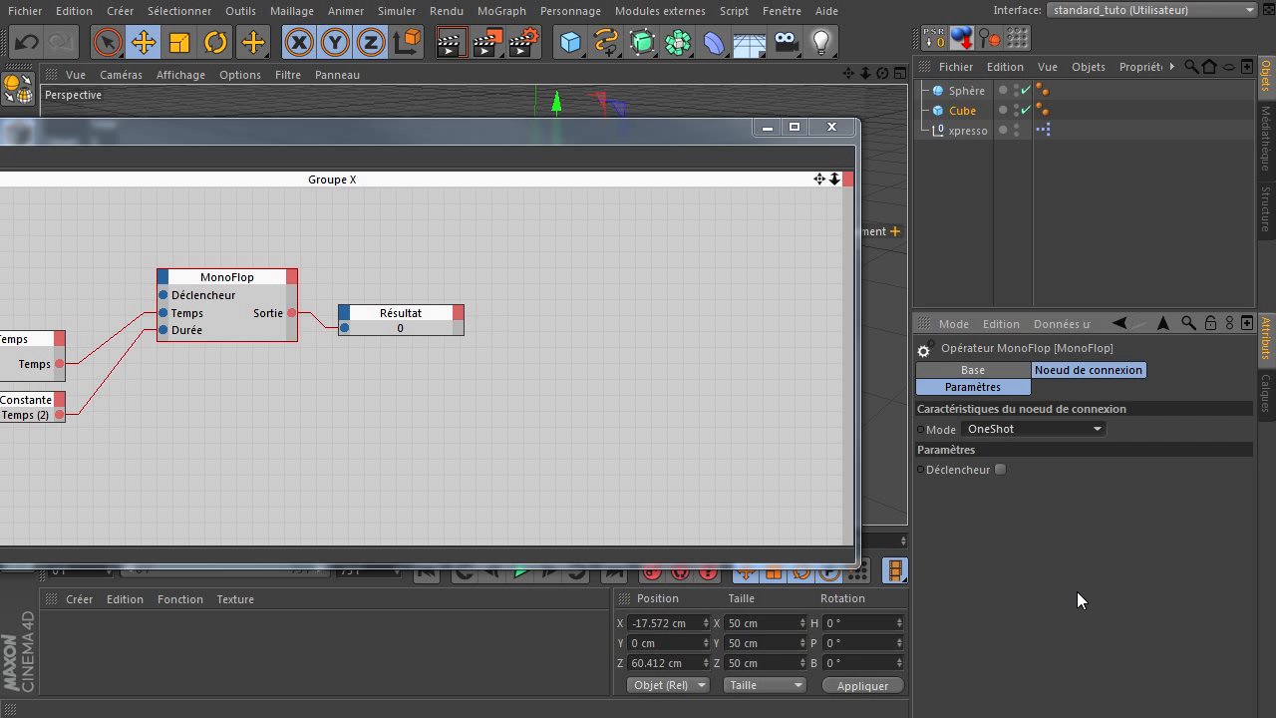
{"action": "left_click_drag", "start_coordinate": [376, 131], "coordinate": [762, 223]}
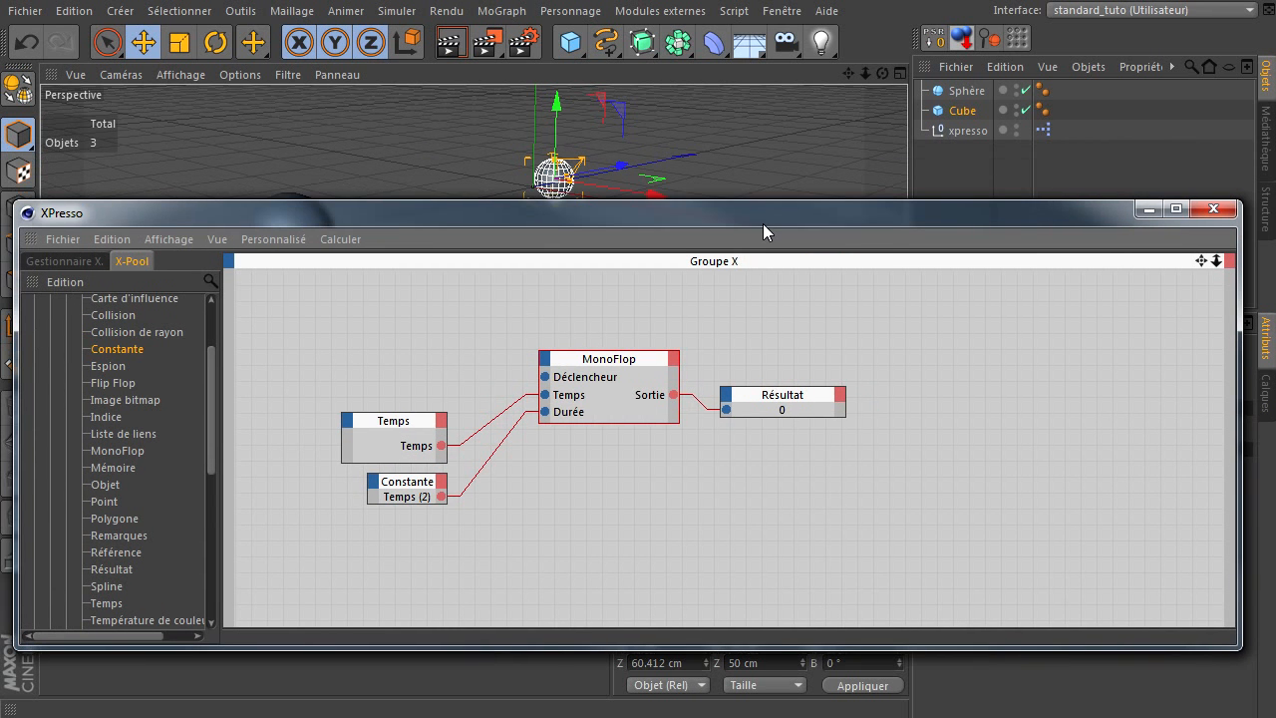
Check the port information of MonoFlop's Déclencheur input to learn its data type
{"action": "right_click", "coordinate": [562, 379]}
{"action": "left_click", "coordinate": [574, 388]}
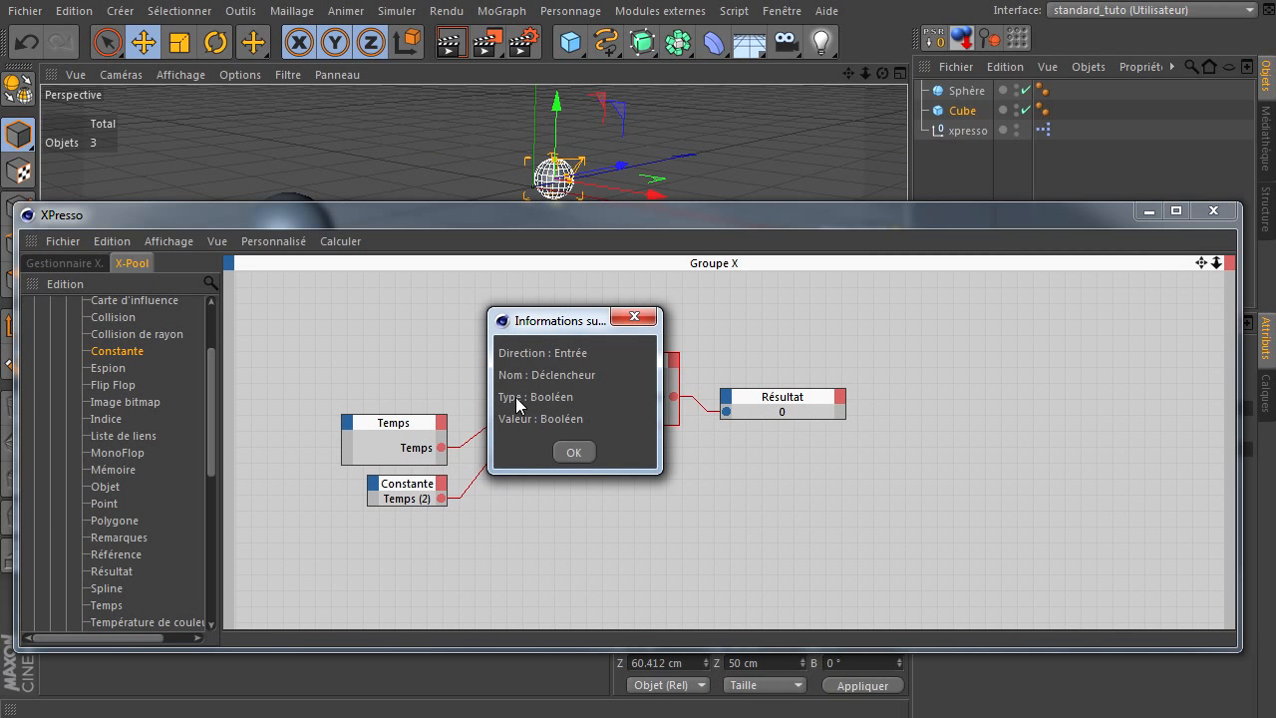
{"action": "left_click", "coordinate": [565, 453]}
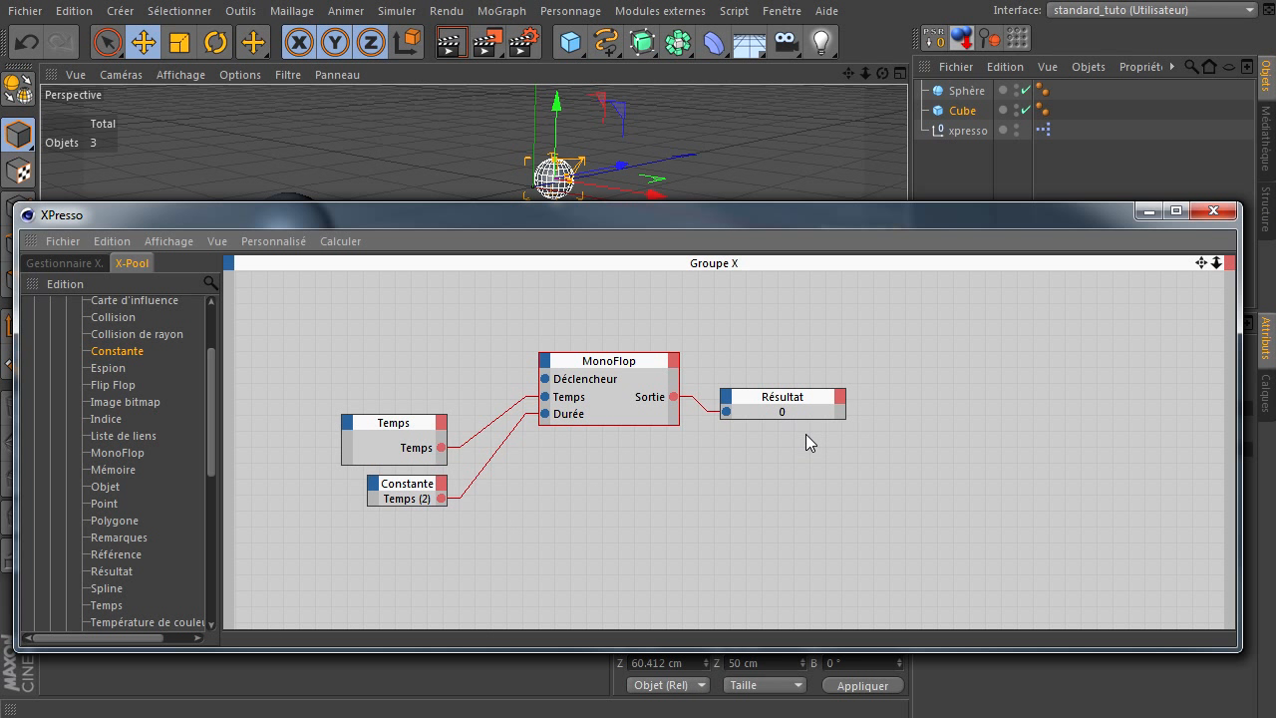
Deselect the MonoFlop node and close the XPresso editor
{"action": "left_click", "coordinate": [909, 423]}
{"action": "left_click", "coordinate": [1212, 211]}
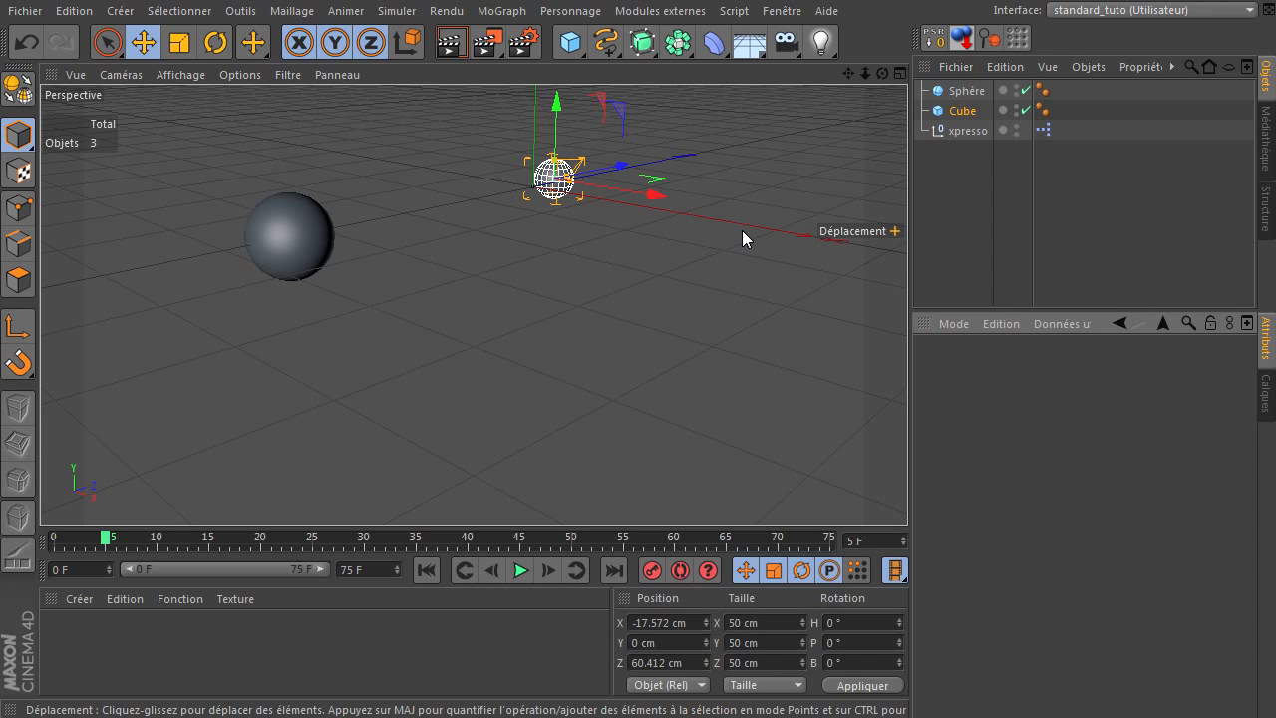
Delete the sphere, cube and xpresso null from the scene, and switch to the open tuto_xpresso01.c4d document
{"action": "left_click_drag", "start_coordinate": [958, 187], "coordinate": [1002, 95]}
{"action": "key", "text": "Delete"}
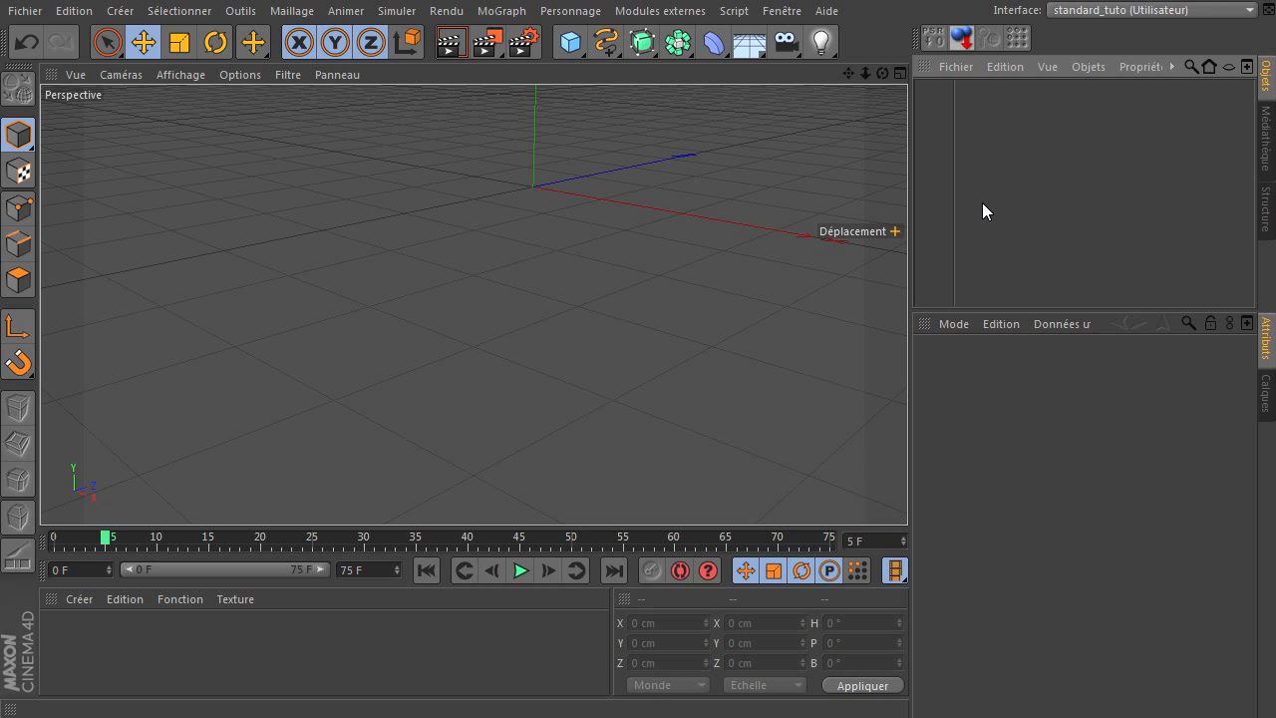
{"action": "left_click", "coordinate": [782, 12]}
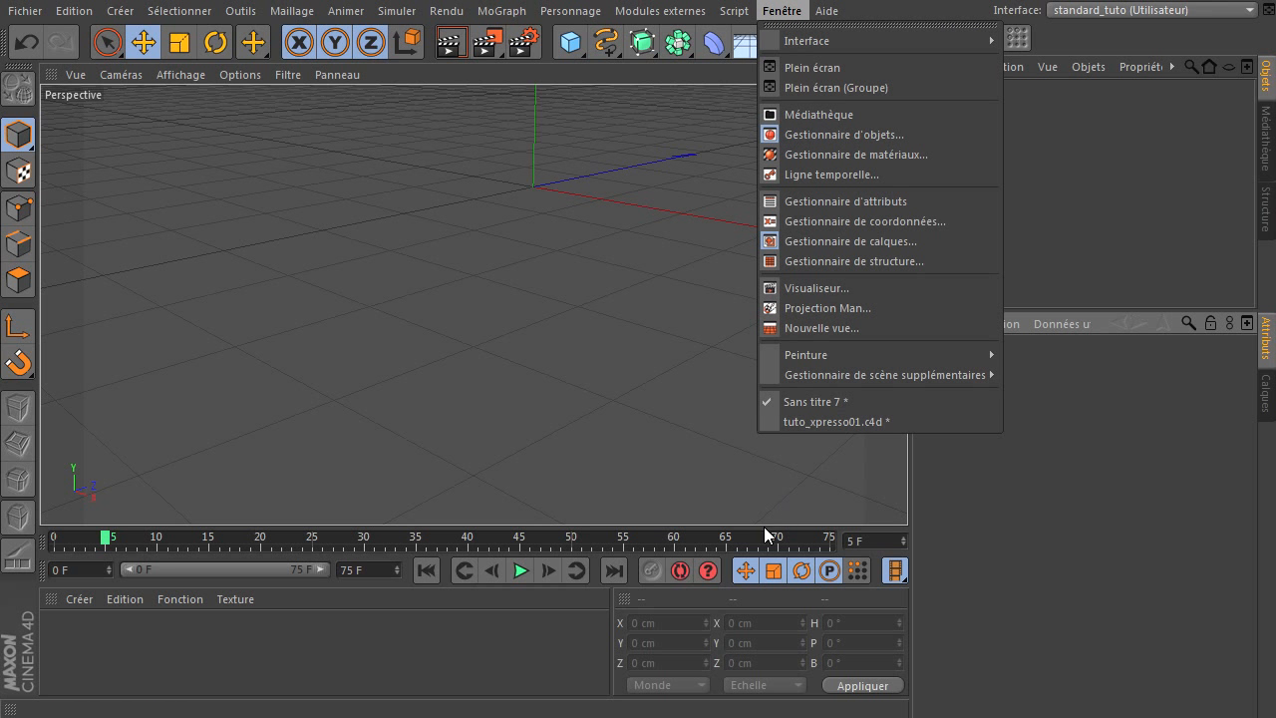
{"action": "left_click", "coordinate": [854, 421]}
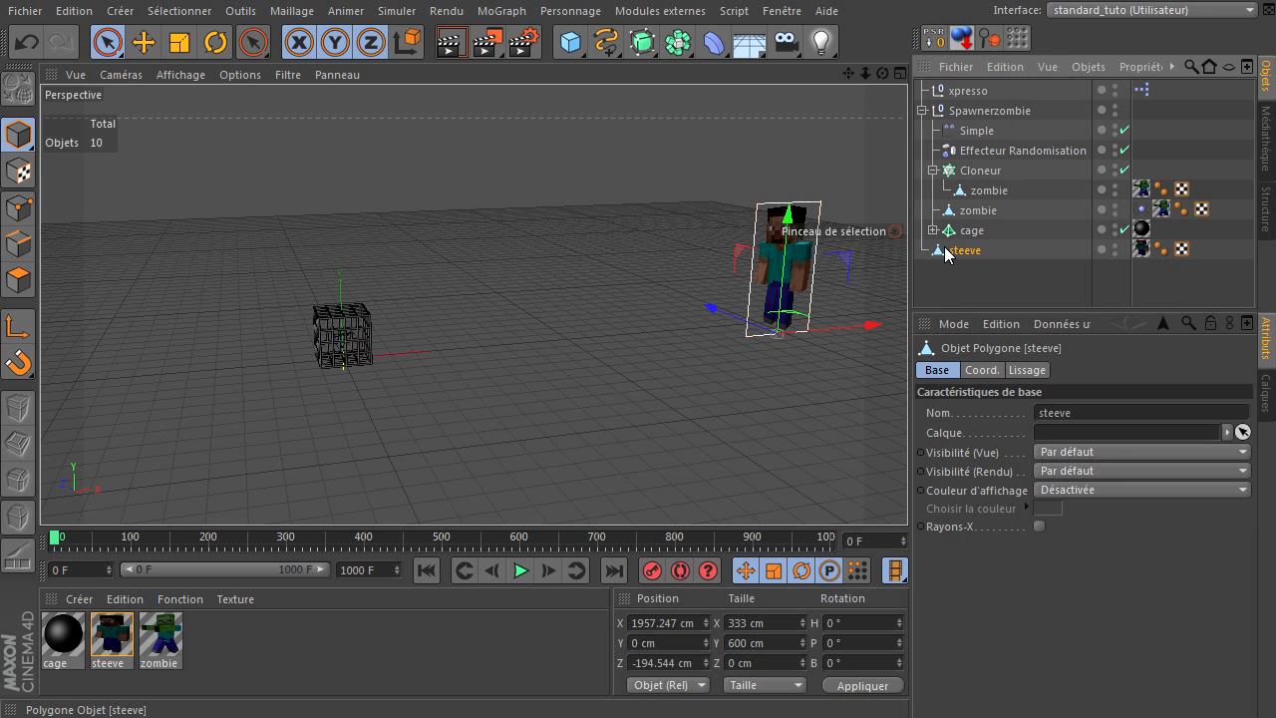
Examine the cage with its child Cube, both zombie objects and the Cloneur's settings in the Spawnerzombie group
{"action": "left_click_drag", "start_coordinate": [882, 73], "coordinate": [911, 499]}
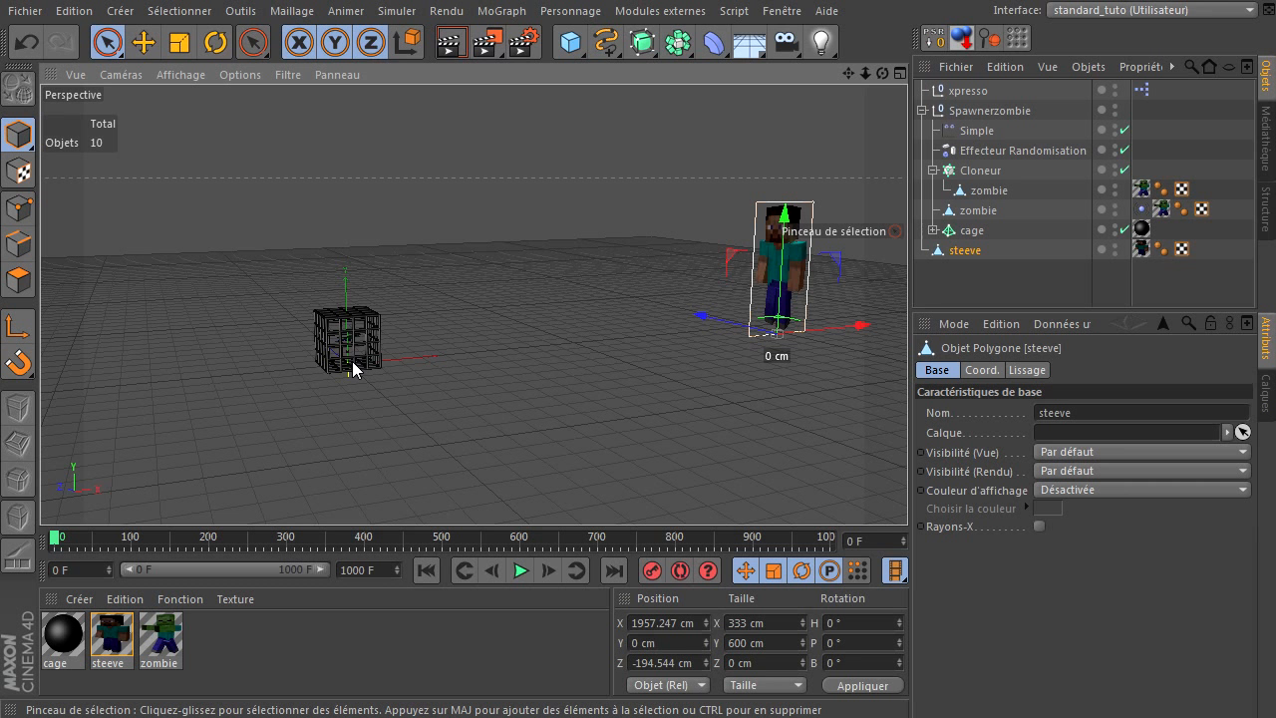
{"action": "left_click", "coordinate": [933, 230]}
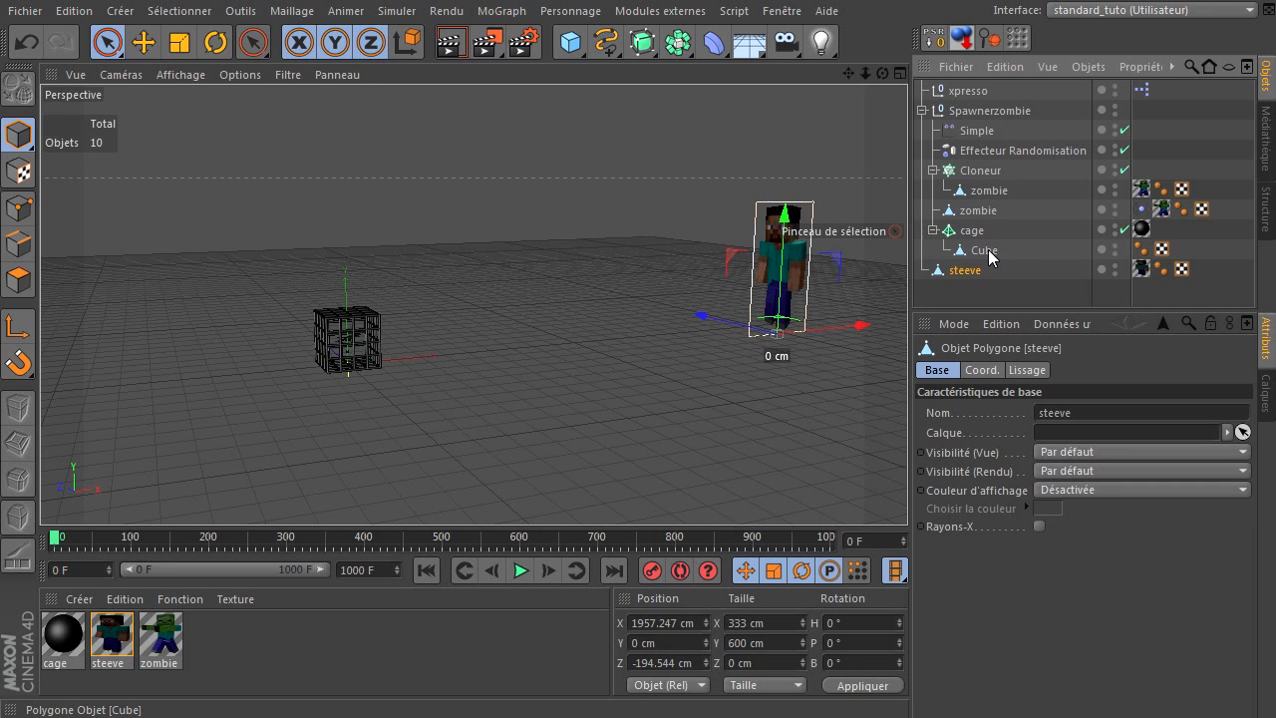
{"action": "left_click", "coordinate": [919, 253]}
{"action": "left_click", "coordinate": [952, 235]}
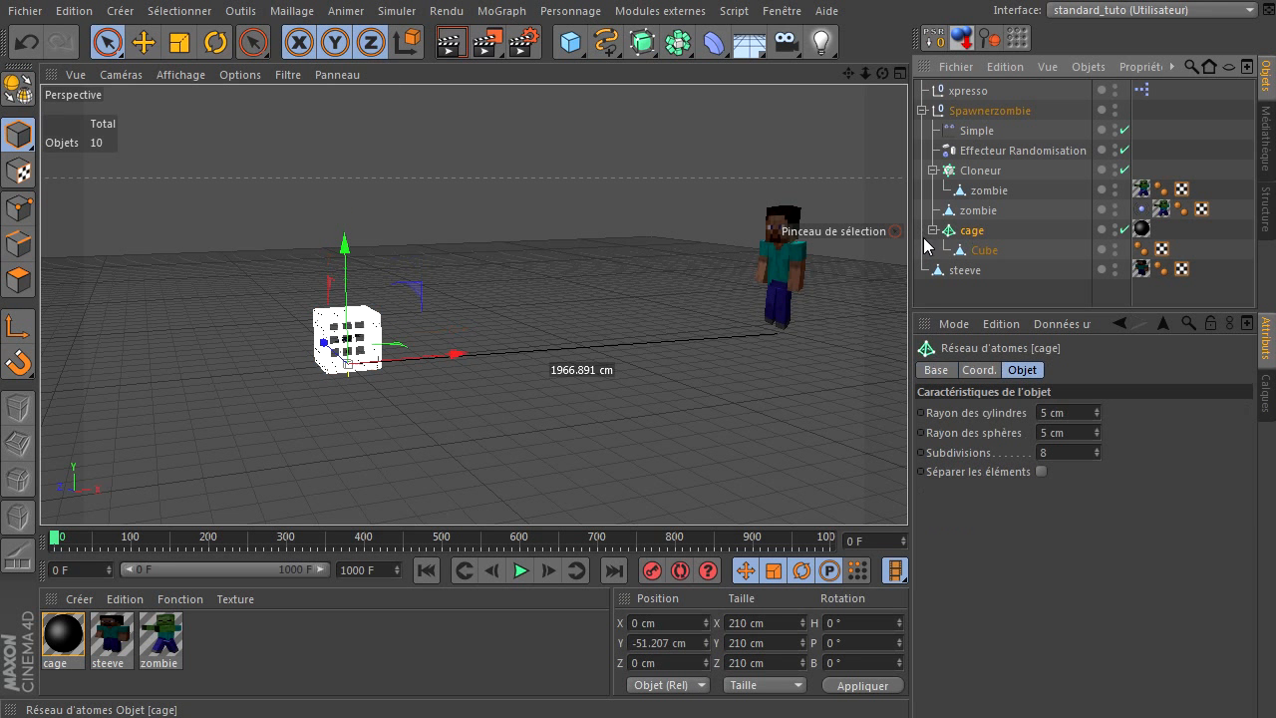
{"action": "left_click", "coordinate": [979, 212]}
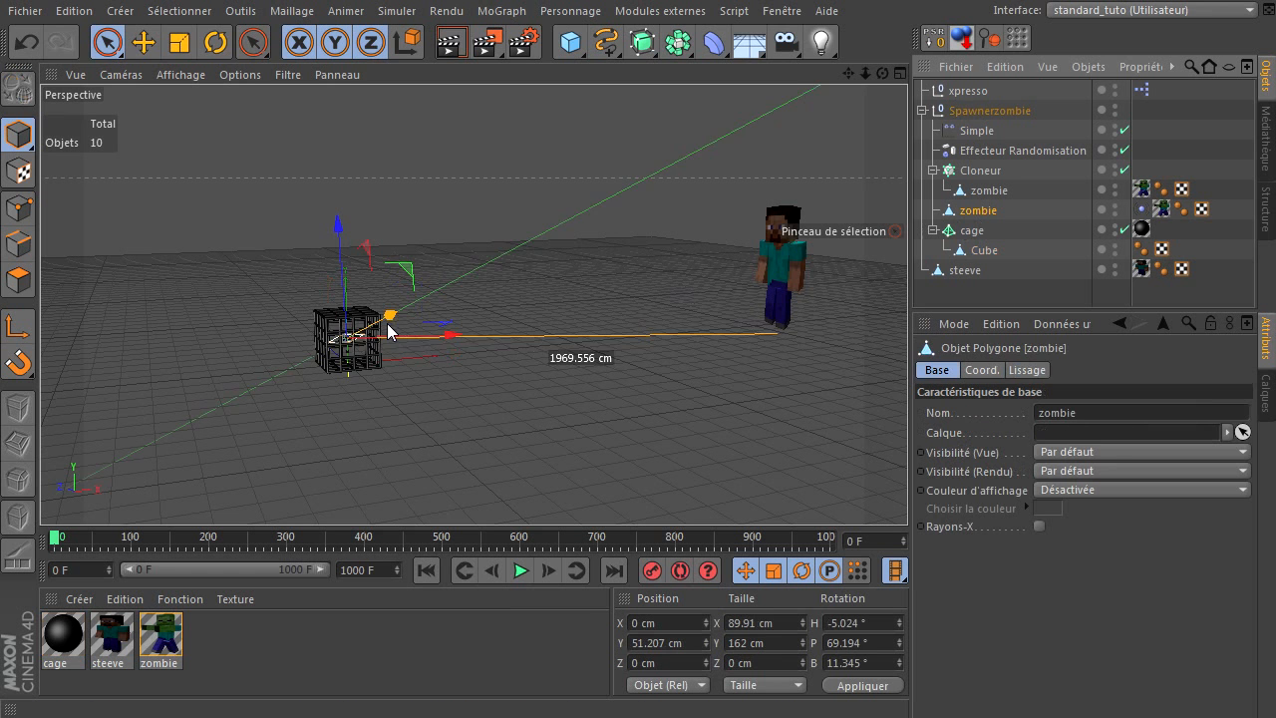
{"action": "left_click", "coordinate": [988, 191]}
{"action": "left_click", "coordinate": [975, 172]}
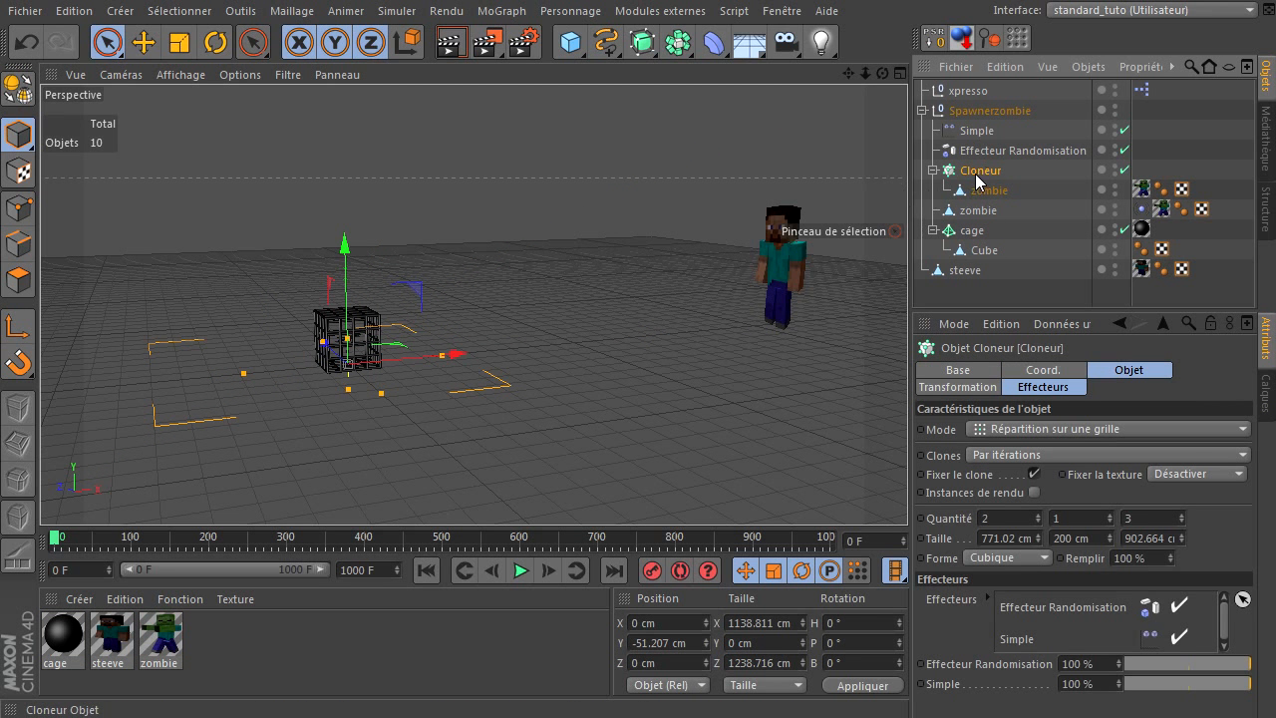
{"action": "left_click", "coordinate": [979, 190]}
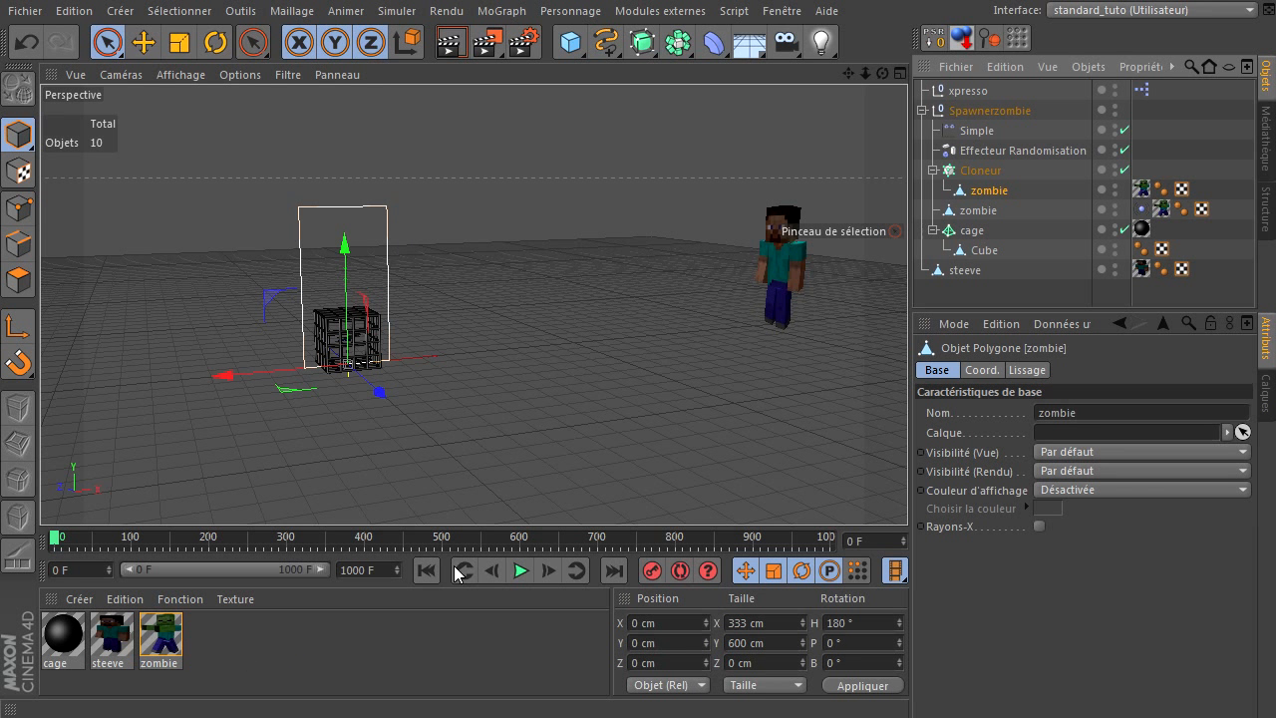
Review the Effecteur Randomisation and Simple effector parameters, toggling Simple's Echelle option to compare the clones
{"action": "left_click", "coordinate": [1056, 150]}
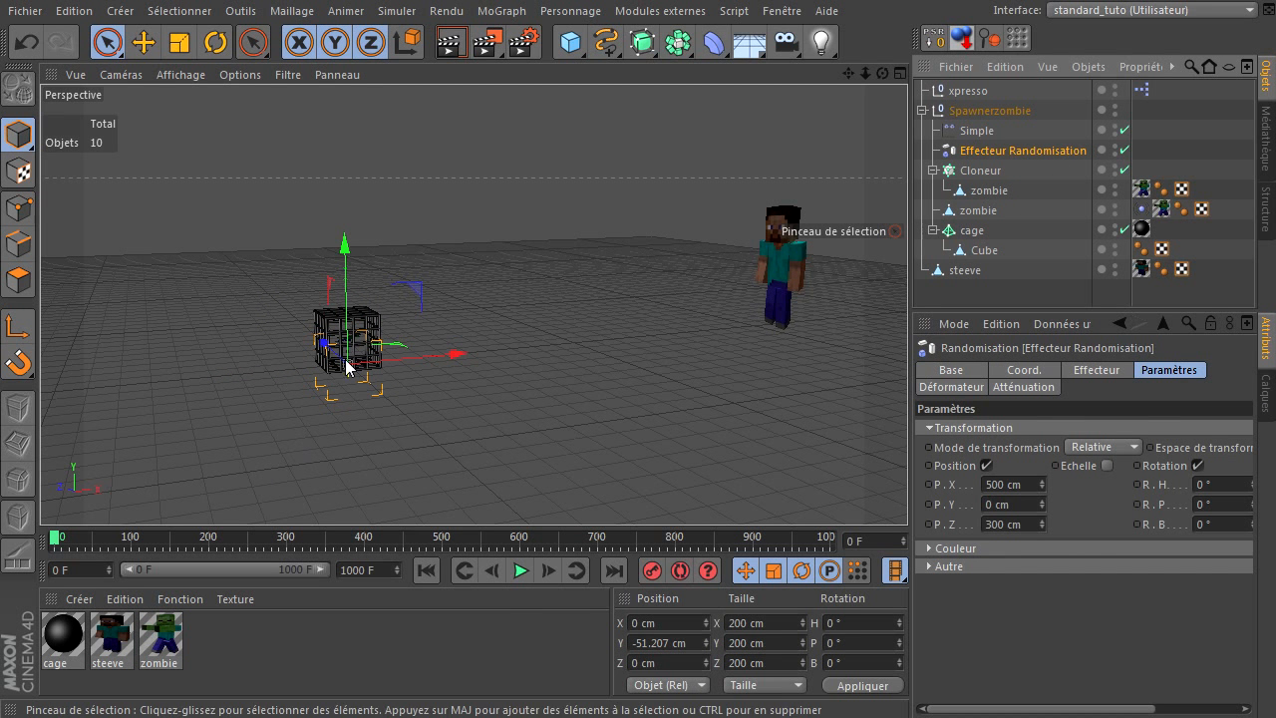
{"action": "left_click", "coordinate": [972, 130]}
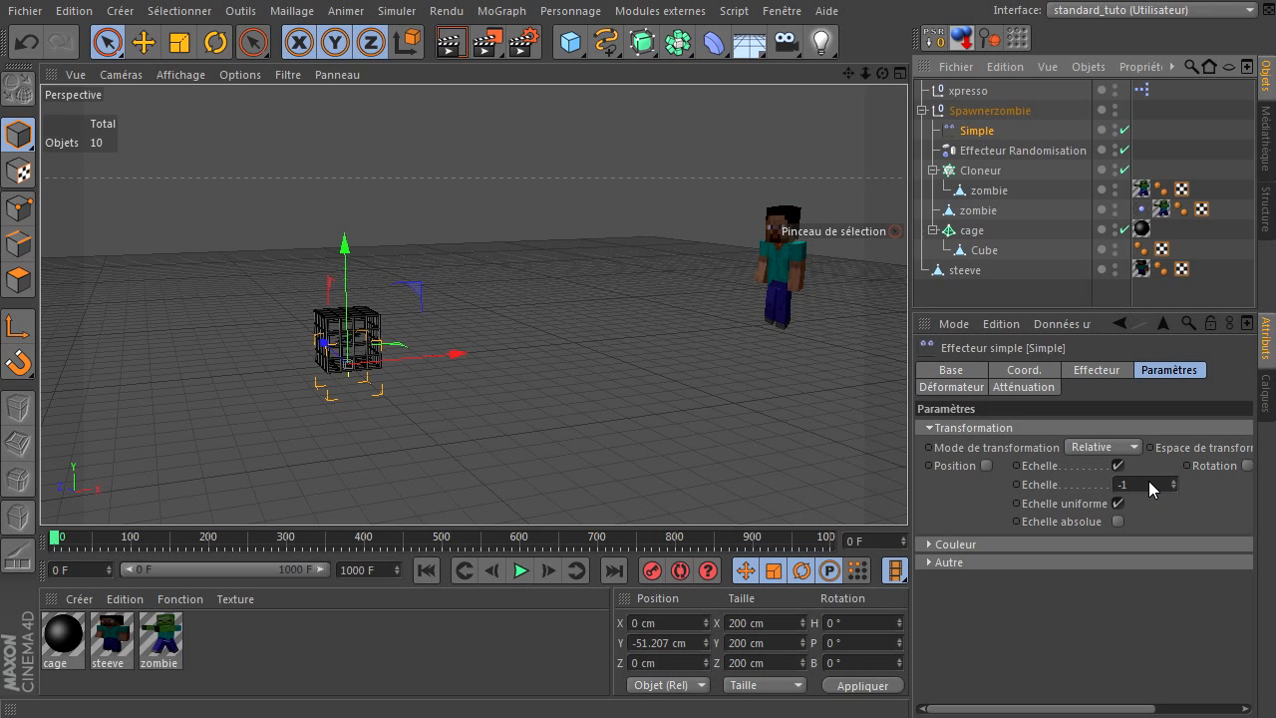
{"action": "left_click", "coordinate": [1117, 466]}
{"action": "left_click", "coordinate": [1117, 465]}
{"action": "left_click", "coordinate": [1117, 465]}
Collapse Spawnerzombie, play the animation while moving steeve toward the cage to about X 1455 cm, and stop playback
{"action": "left_click", "coordinate": [922, 111]}
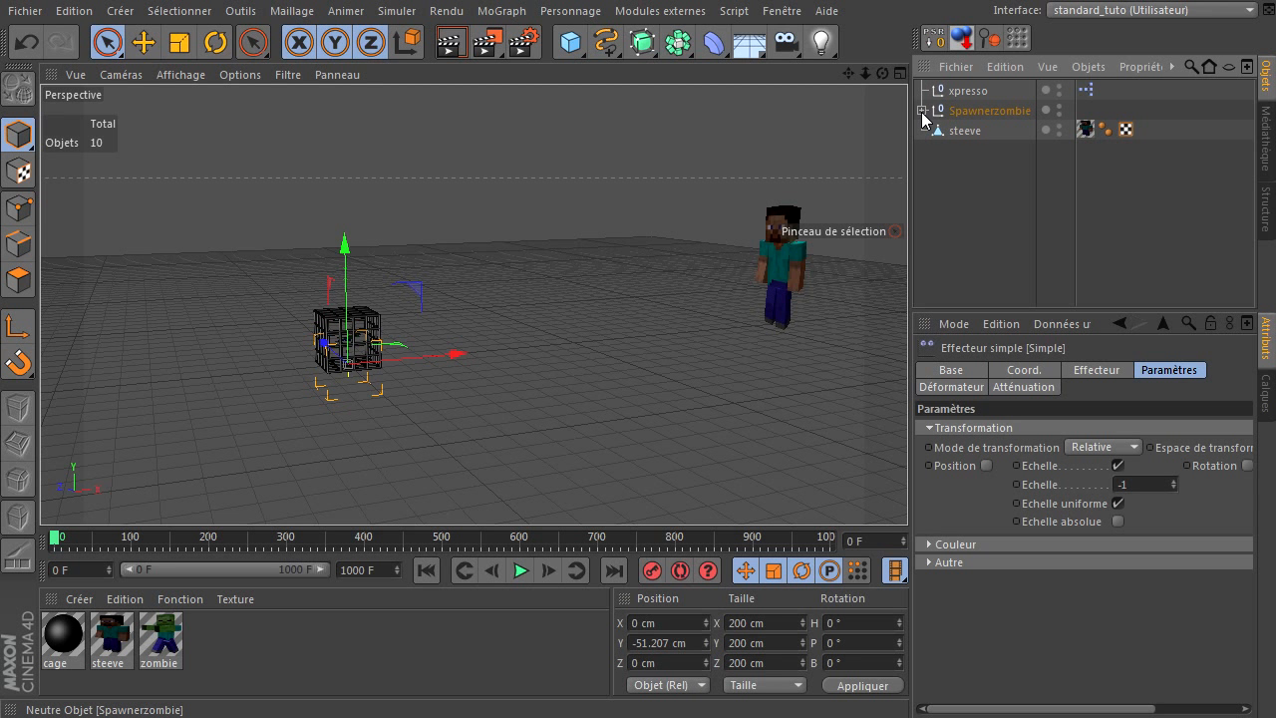
{"action": "left_click", "coordinate": [965, 133]}
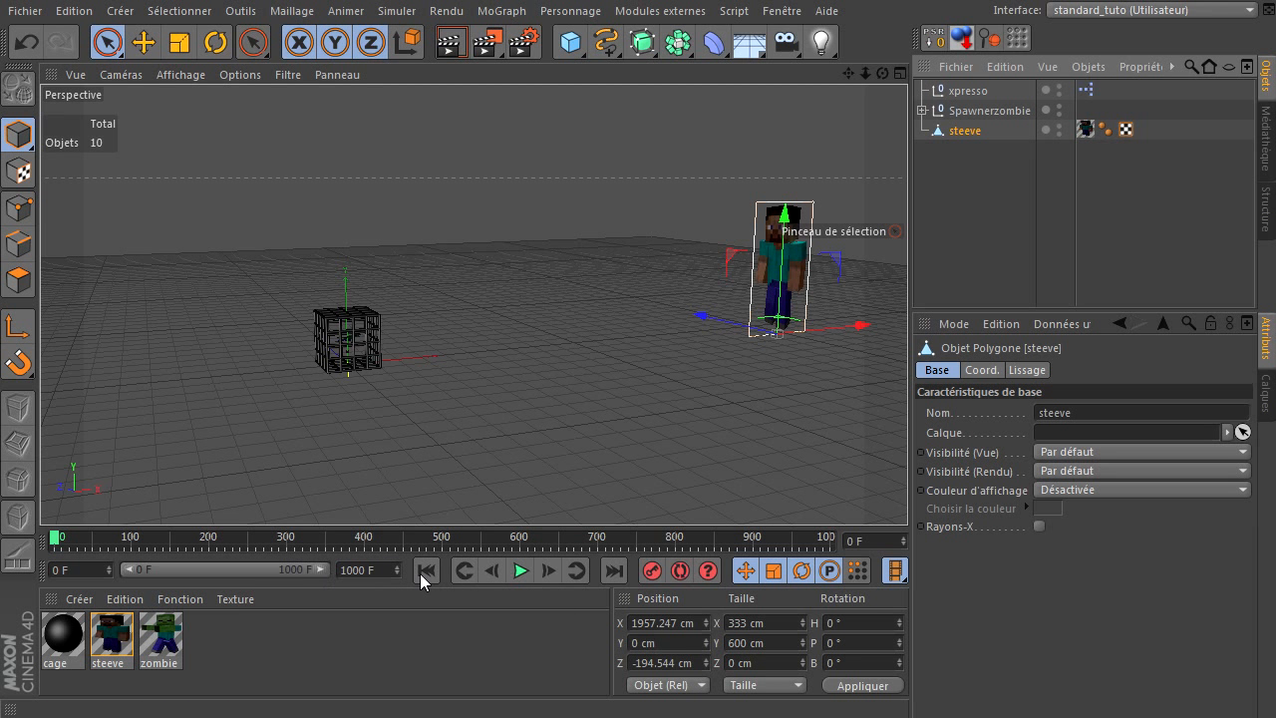
{"action": "left_click", "coordinate": [520, 570]}
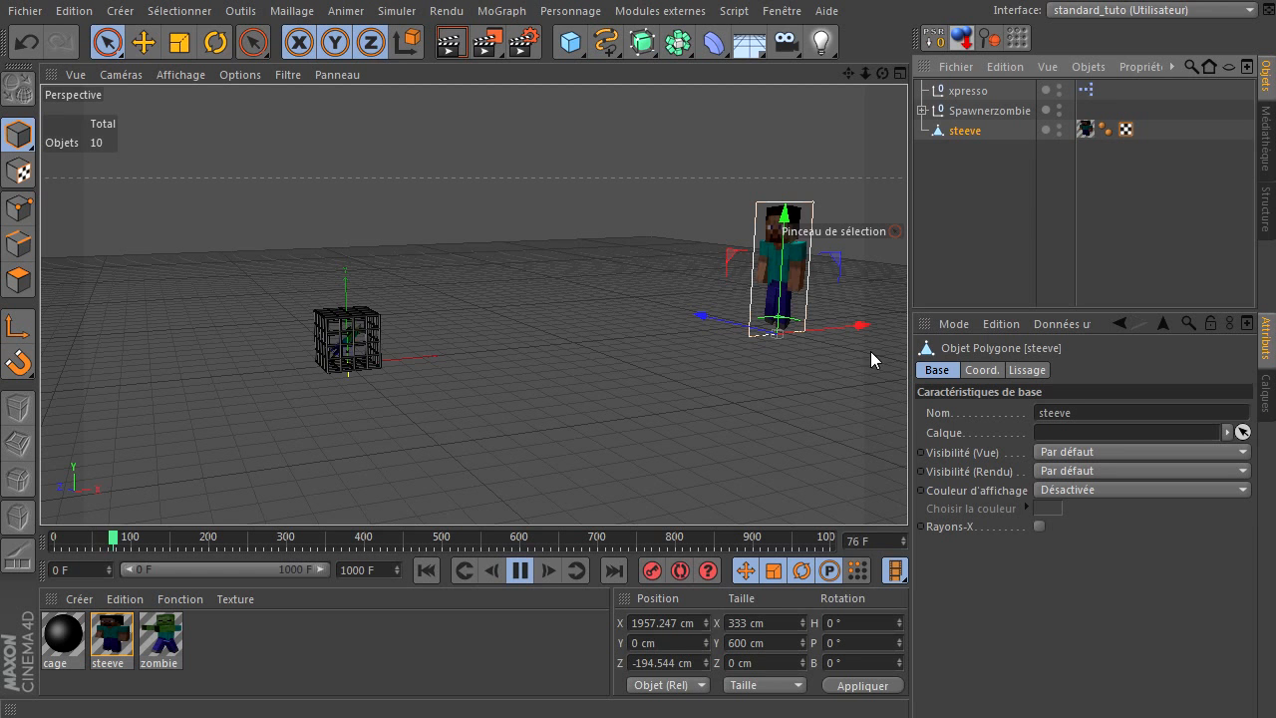
{"action": "mouse_move", "coordinate": [863, 338]}
{"action": "left_mouse_down"}
{"action": "mouse_move", "coordinate": [658, 348]}
{"action": "mouse_move", "coordinate": [855, 332]}
{"action": "left_mouse_up"}
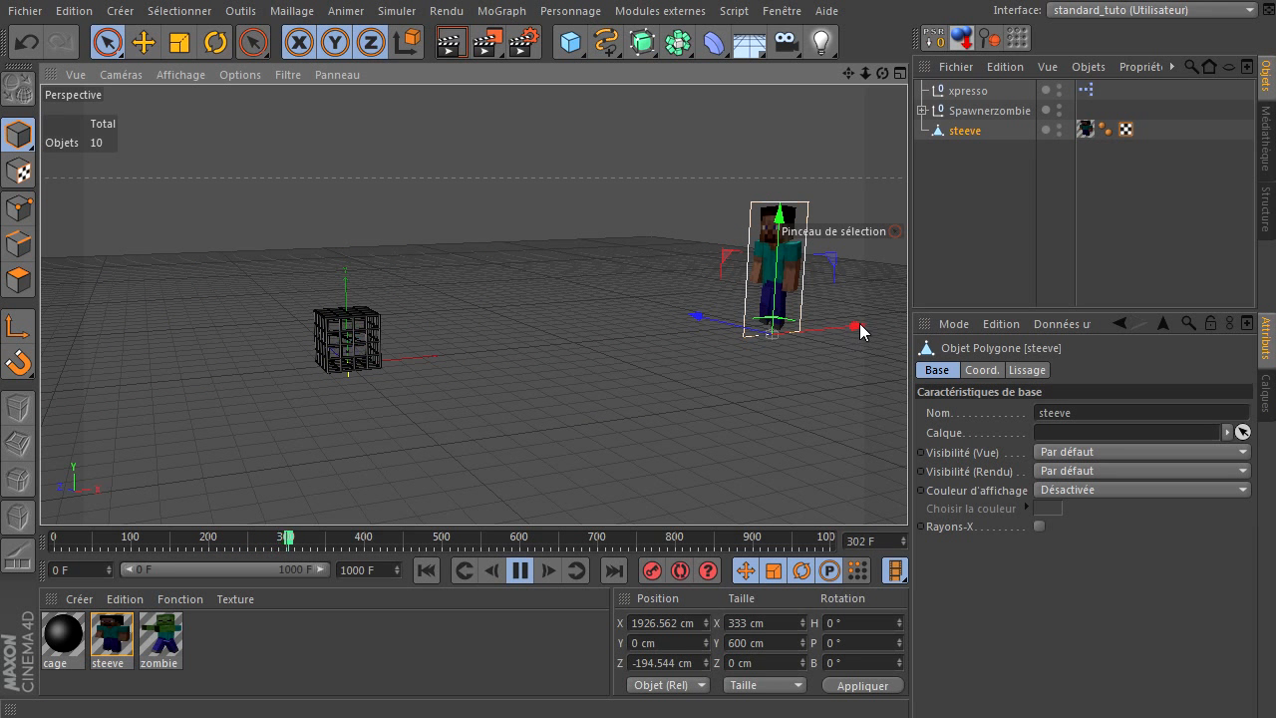
{"action": "left_click_drag", "start_coordinate": [858, 326], "coordinate": [686, 354]}
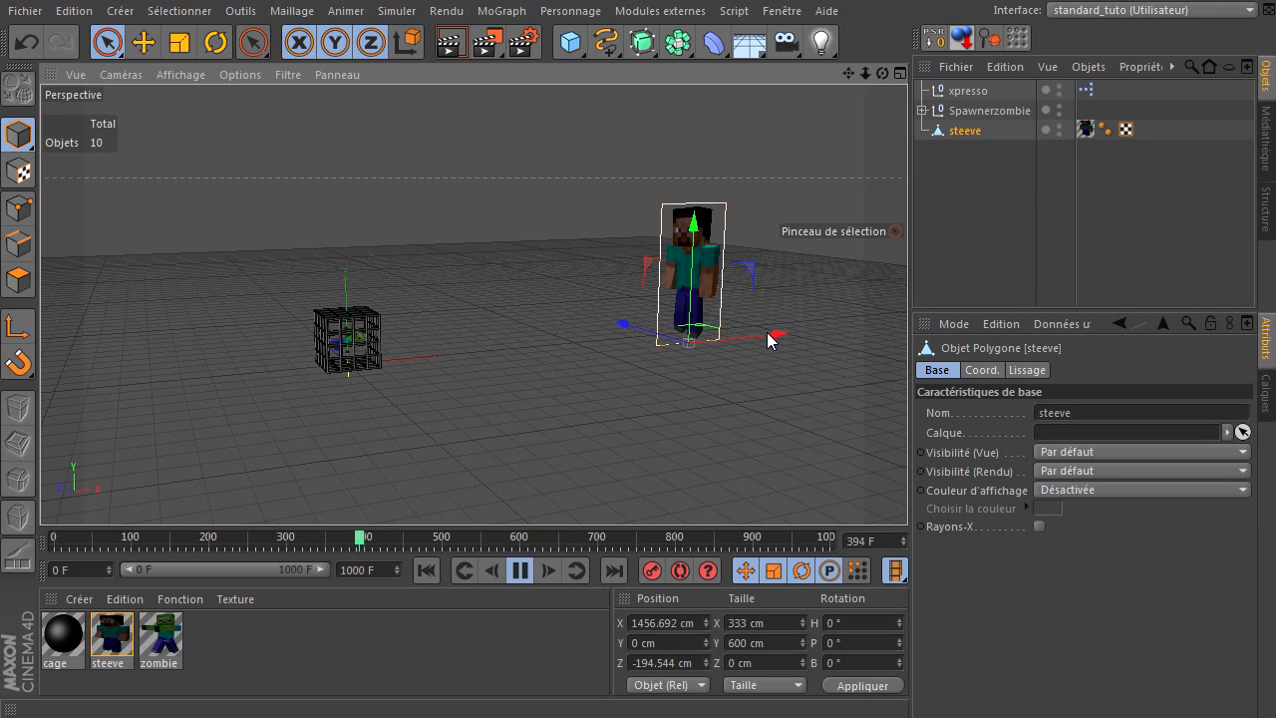
{"action": "mouse_move", "coordinate": [771, 335]}
{"action": "left_mouse_down"}
{"action": "mouse_move", "coordinate": [623, 372]}
{"action": "mouse_move", "coordinate": [766, 349]}
{"action": "left_mouse_up"}
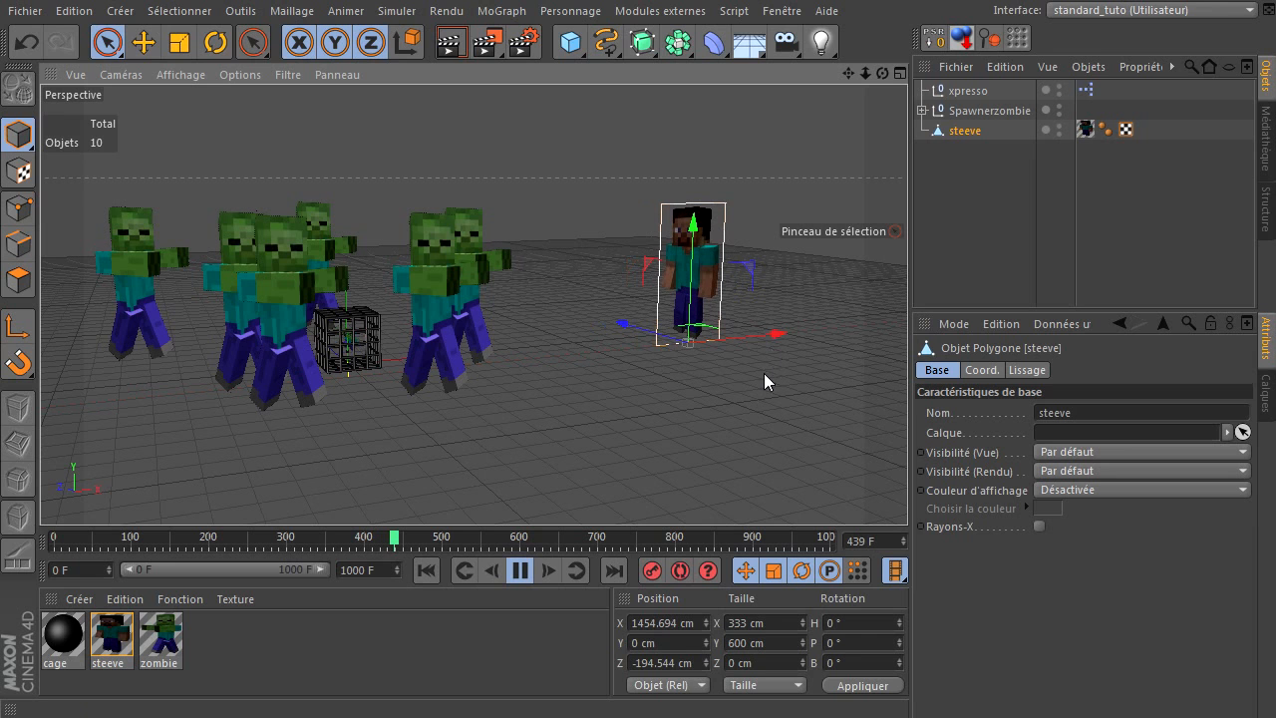
{"action": "left_click", "coordinate": [519, 569]}
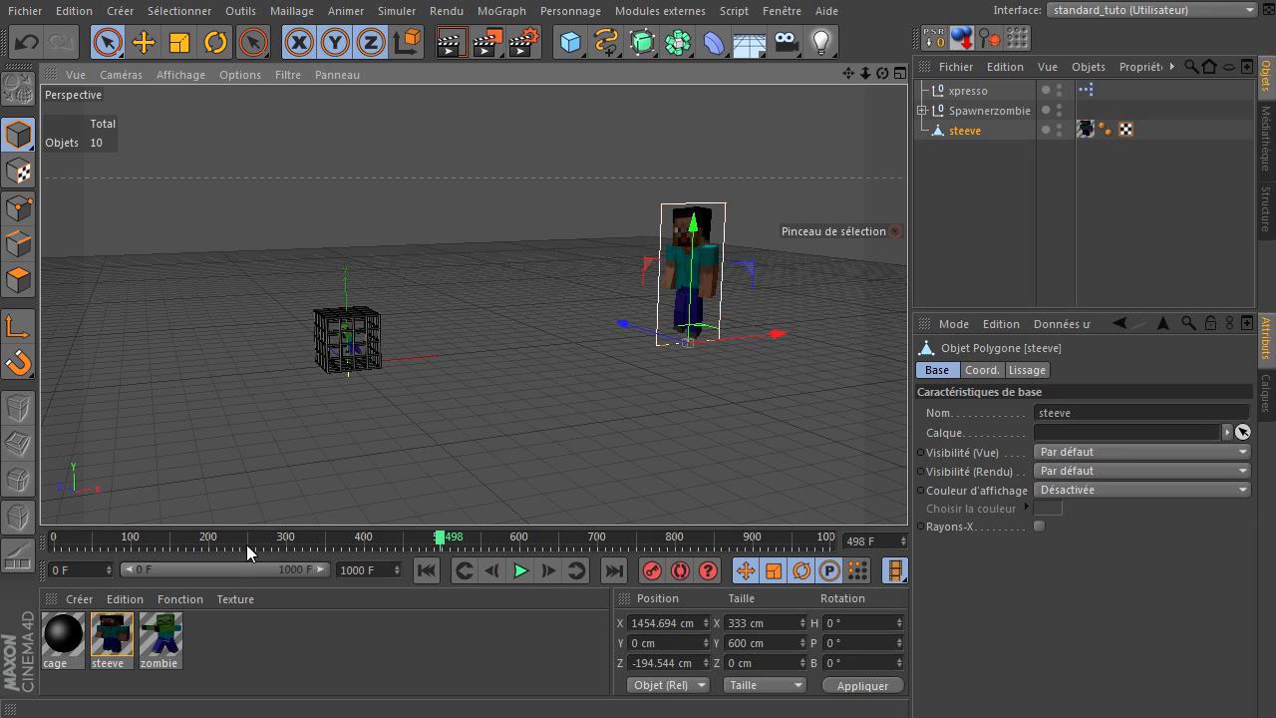
Check the Ligne temporelle for animation keys in the scene, then close it
{"action": "left_click", "coordinate": [781, 12]}
{"action": "left_click", "coordinate": [809, 176]}
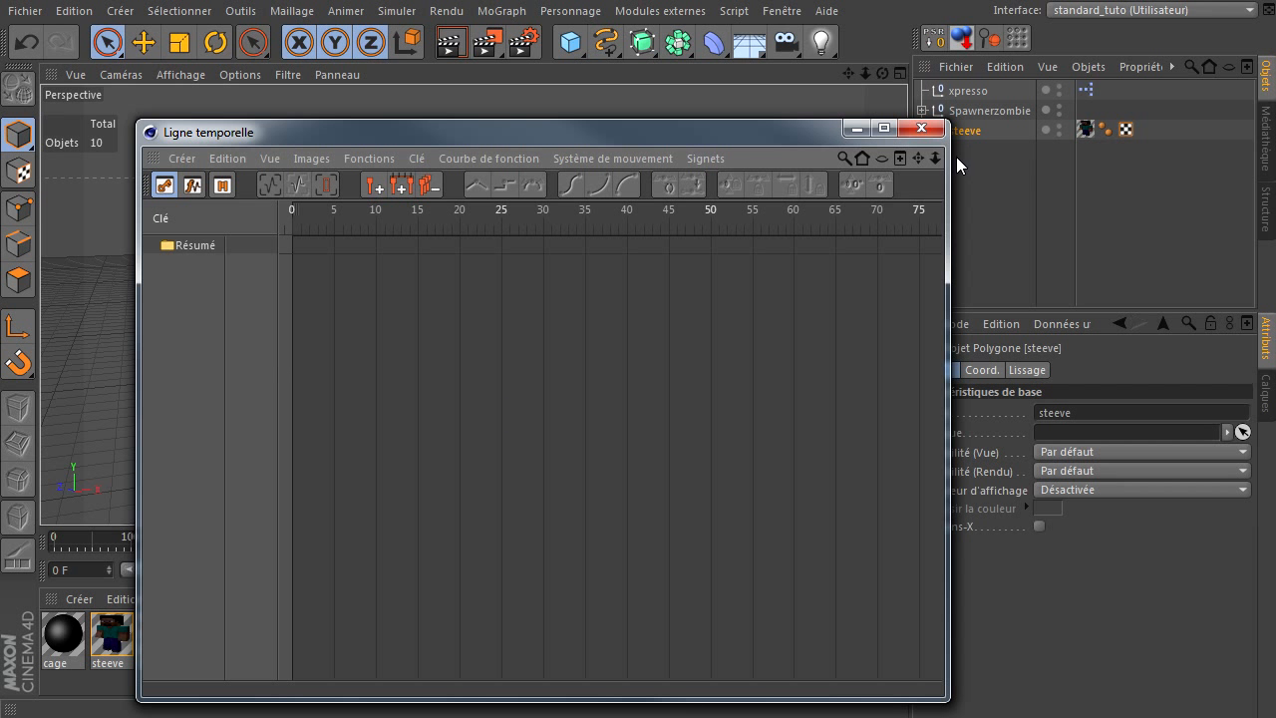
{"action": "left_click", "coordinate": [921, 128]}
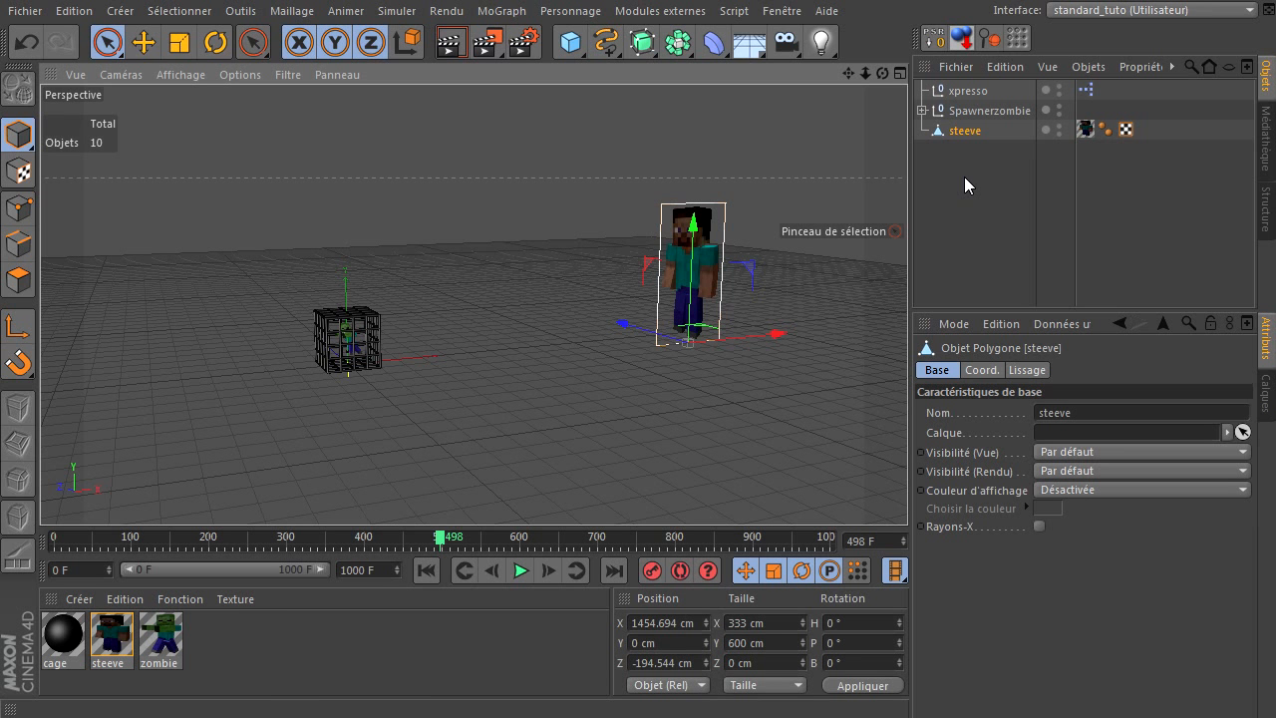
Open the xpresso object's network in an enlarged XPresso editor and select Groupe X in its node list
{"action": "double_click", "coordinate": [1084, 91]}
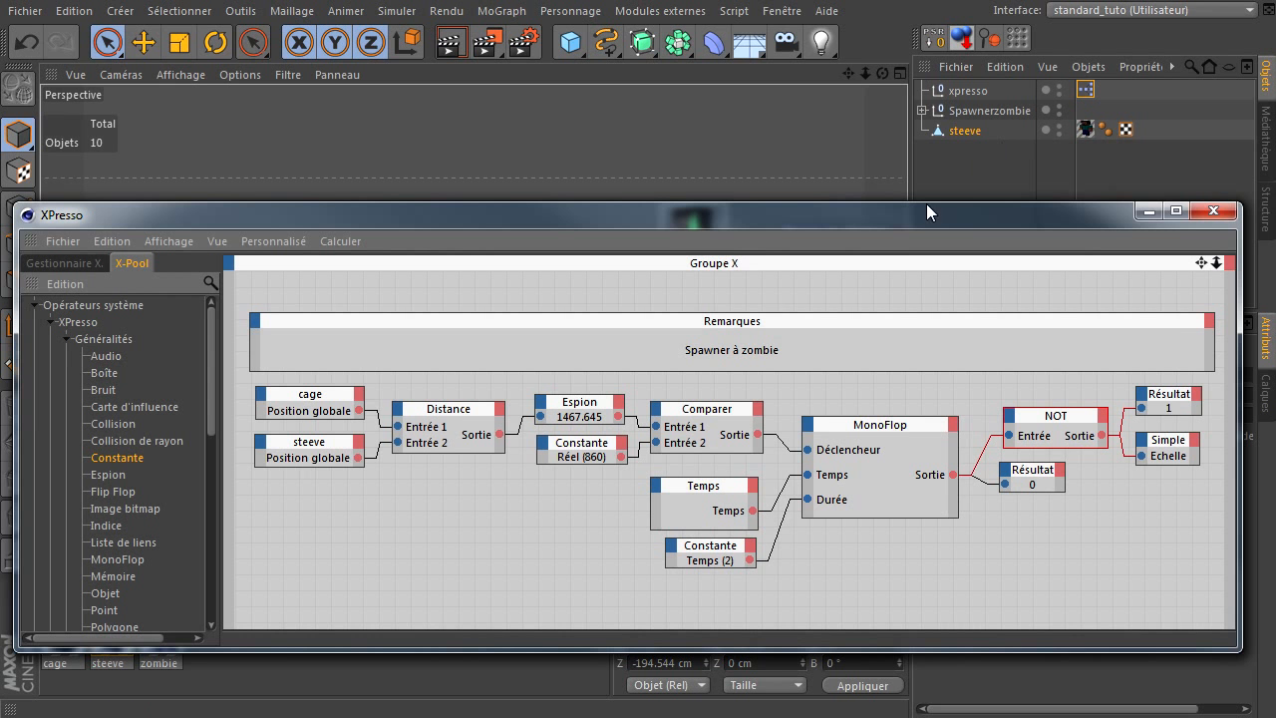
{"action": "left_click_drag", "start_coordinate": [916, 225], "coordinate": [911, 51]}
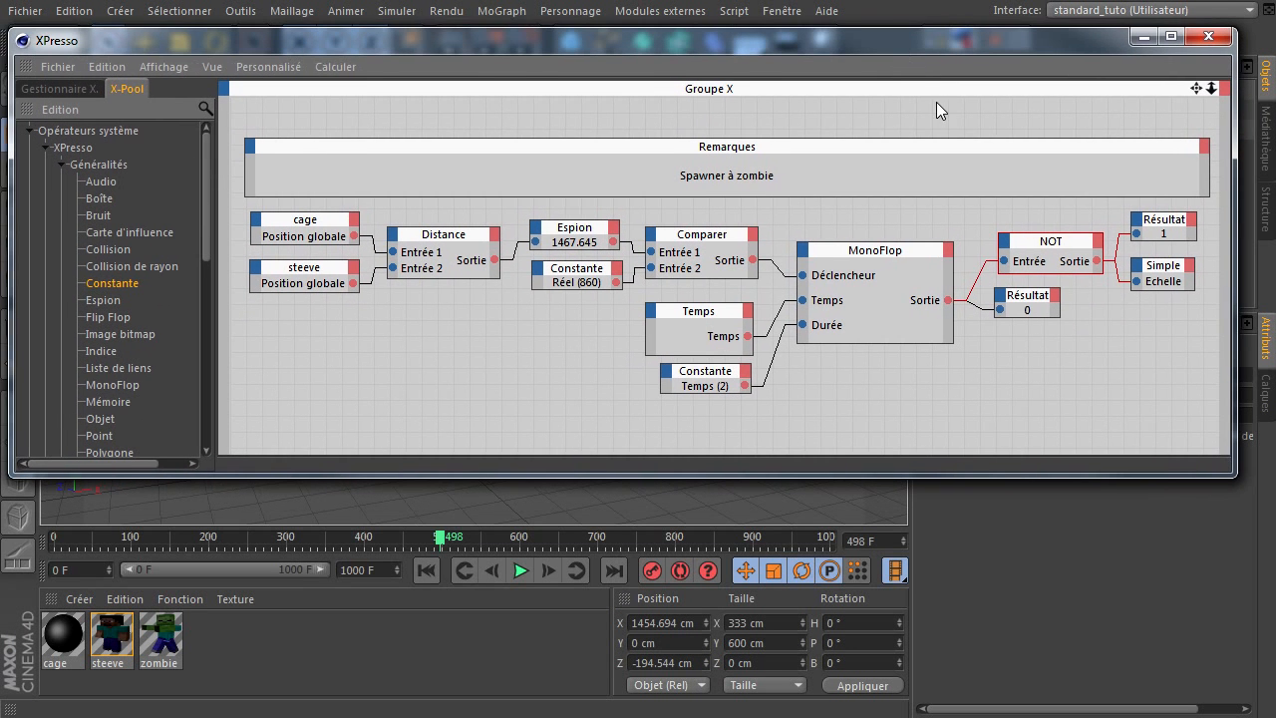
{"action": "left_click_drag", "start_coordinate": [980, 477], "coordinate": [975, 701]}
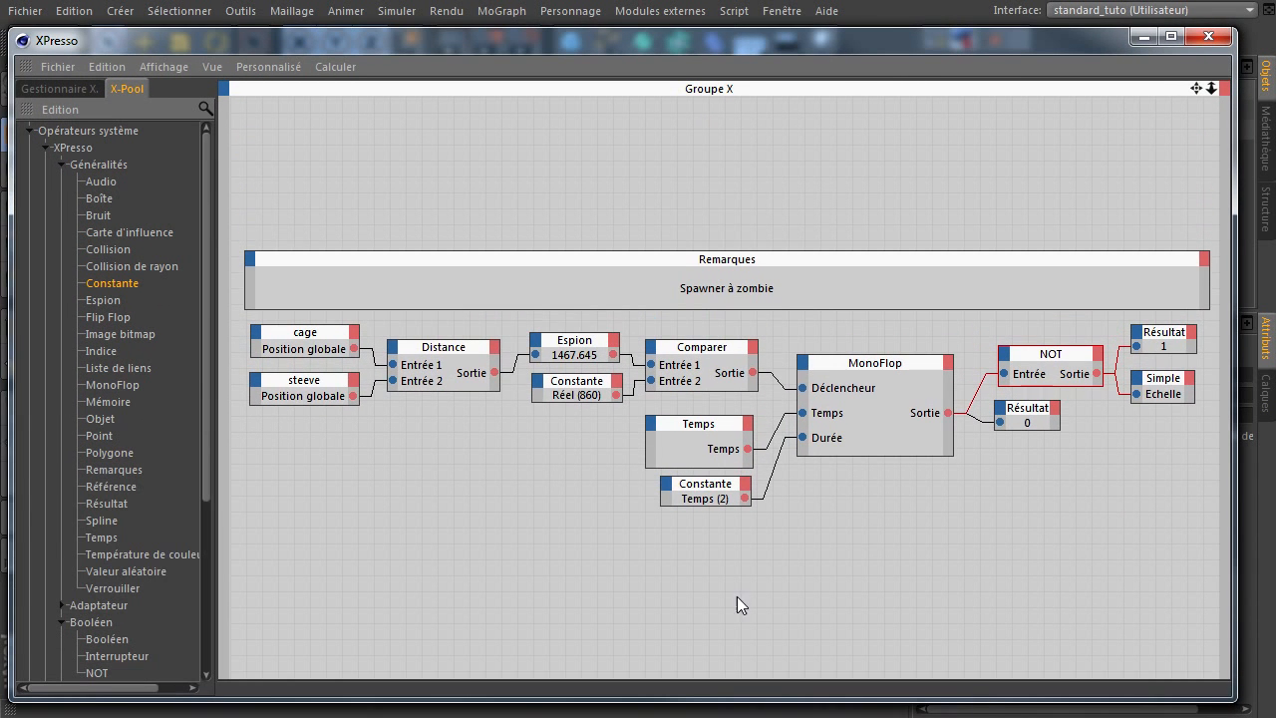
{"action": "left_click", "coordinate": [53, 90]}
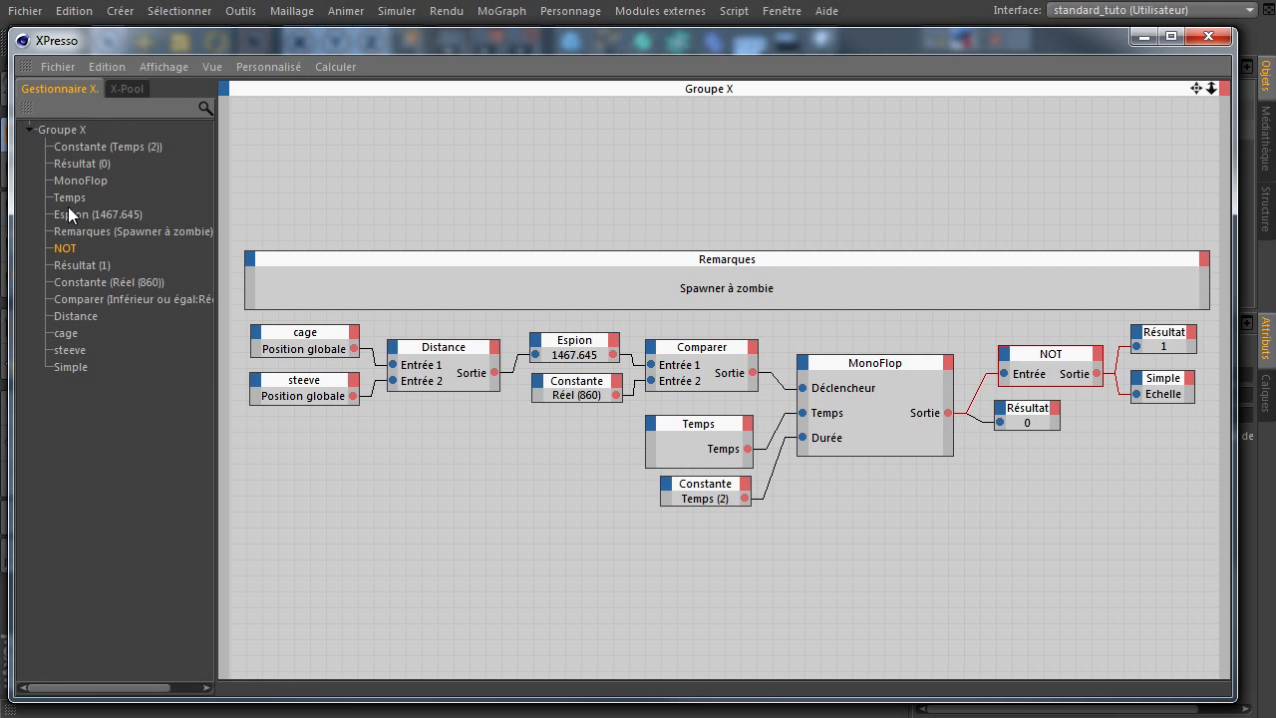
{"action": "left_click", "coordinate": [66, 132]}
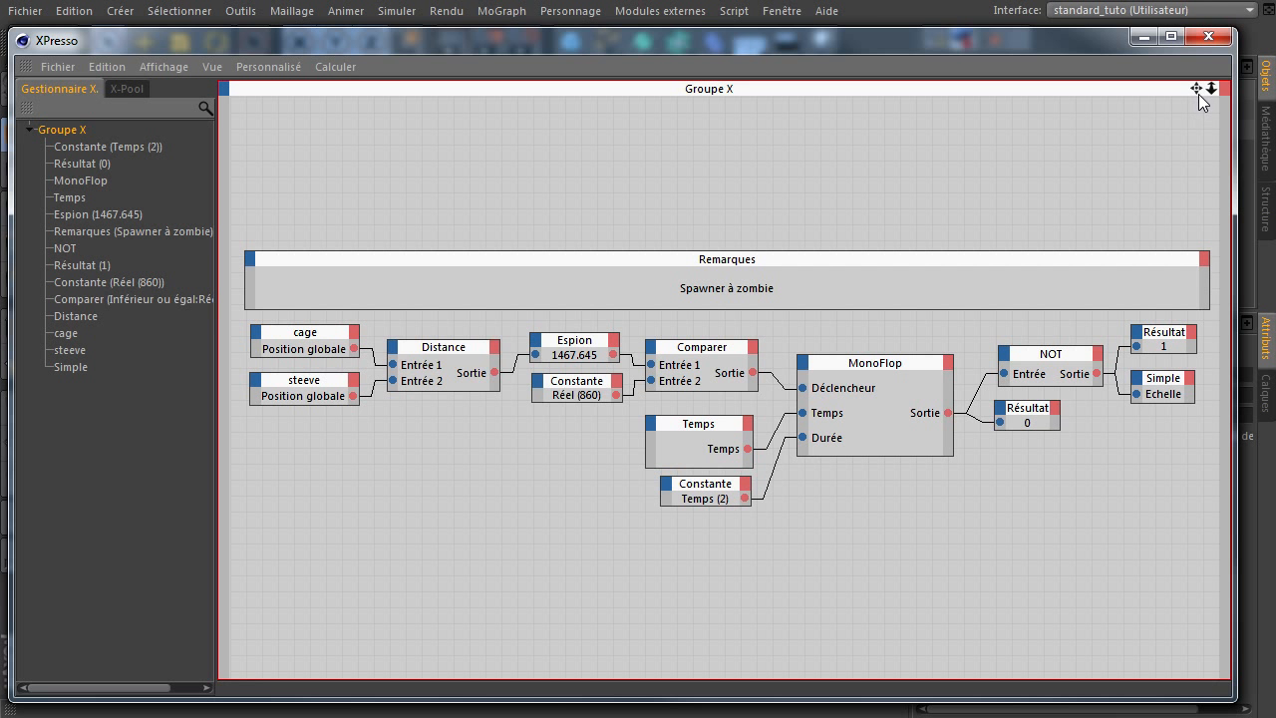
{"action": "left_click_drag", "start_coordinate": [1198, 90], "coordinate": [948, 488]}
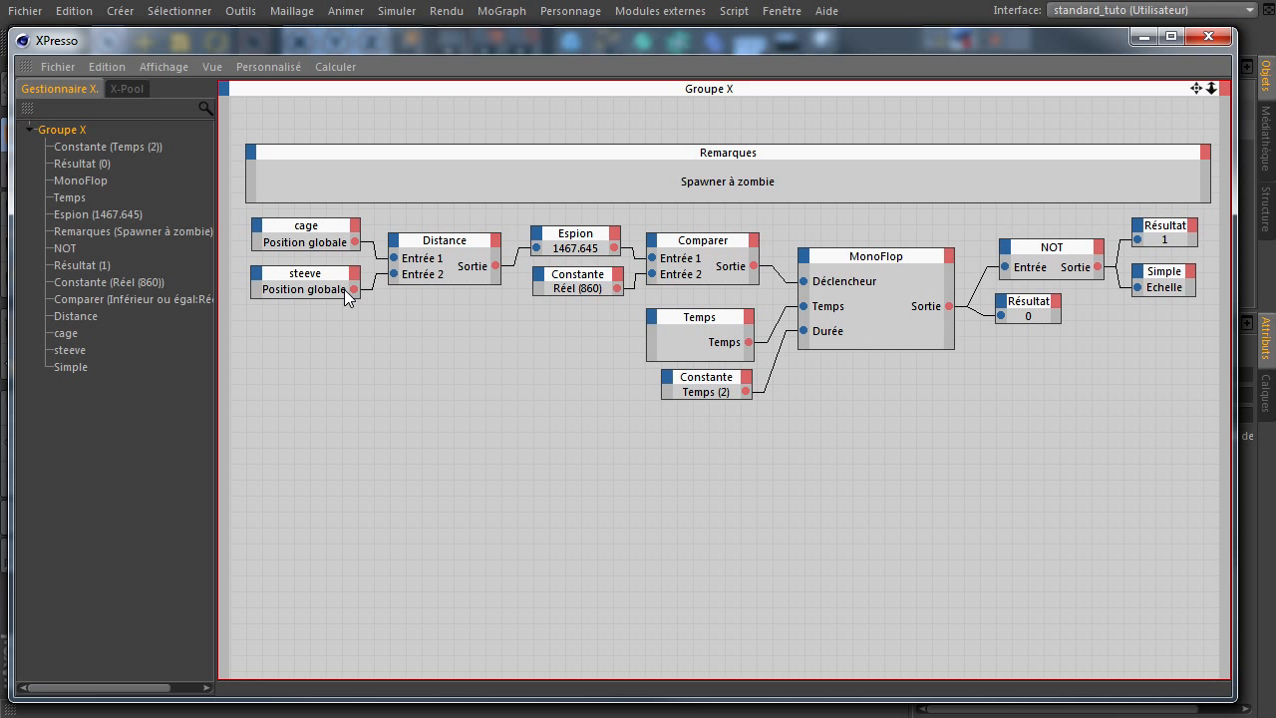
Select the Distance node, lower the XPresso window below the scene, and move steeve to about 1363 cm from the cage
{"action": "left_click", "coordinate": [464, 263]}
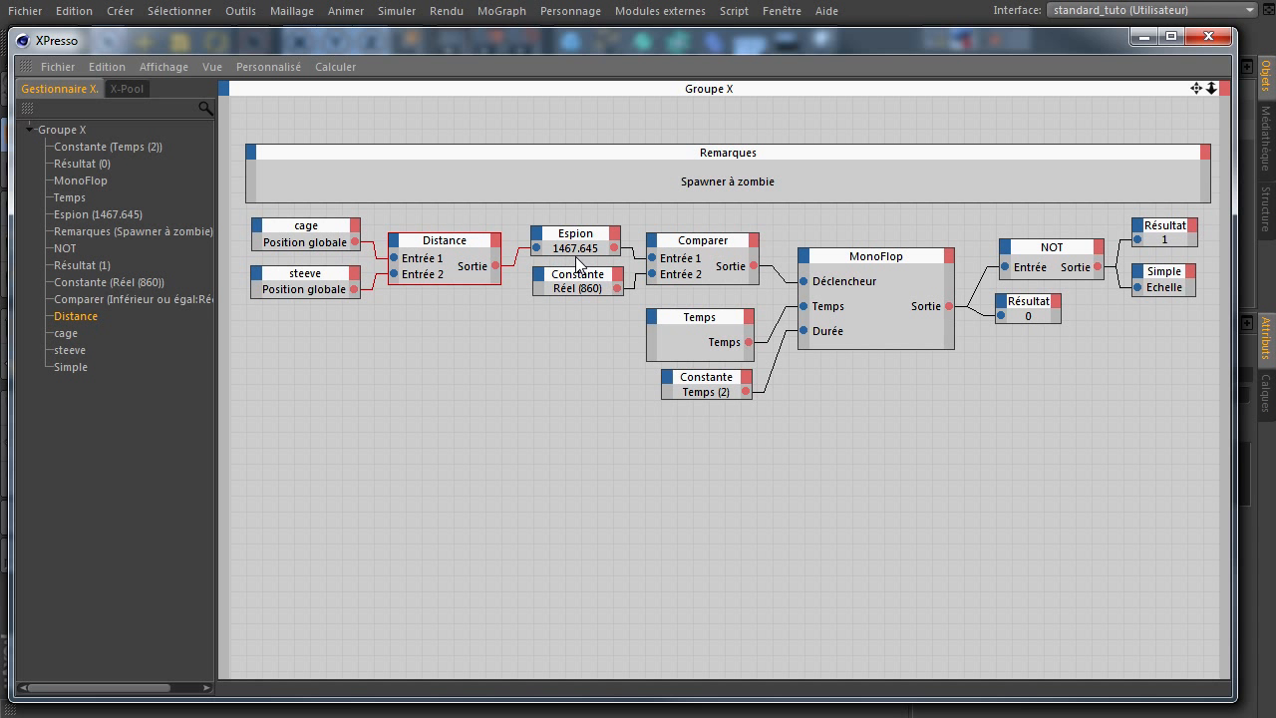
{"action": "left_click_drag", "start_coordinate": [706, 49], "coordinate": [716, 242]}
{"action": "left_click_drag", "start_coordinate": [848, 74], "coordinate": [908, 488]}
{"action": "left_click_drag", "start_coordinate": [829, 238], "coordinate": [811, 287]}
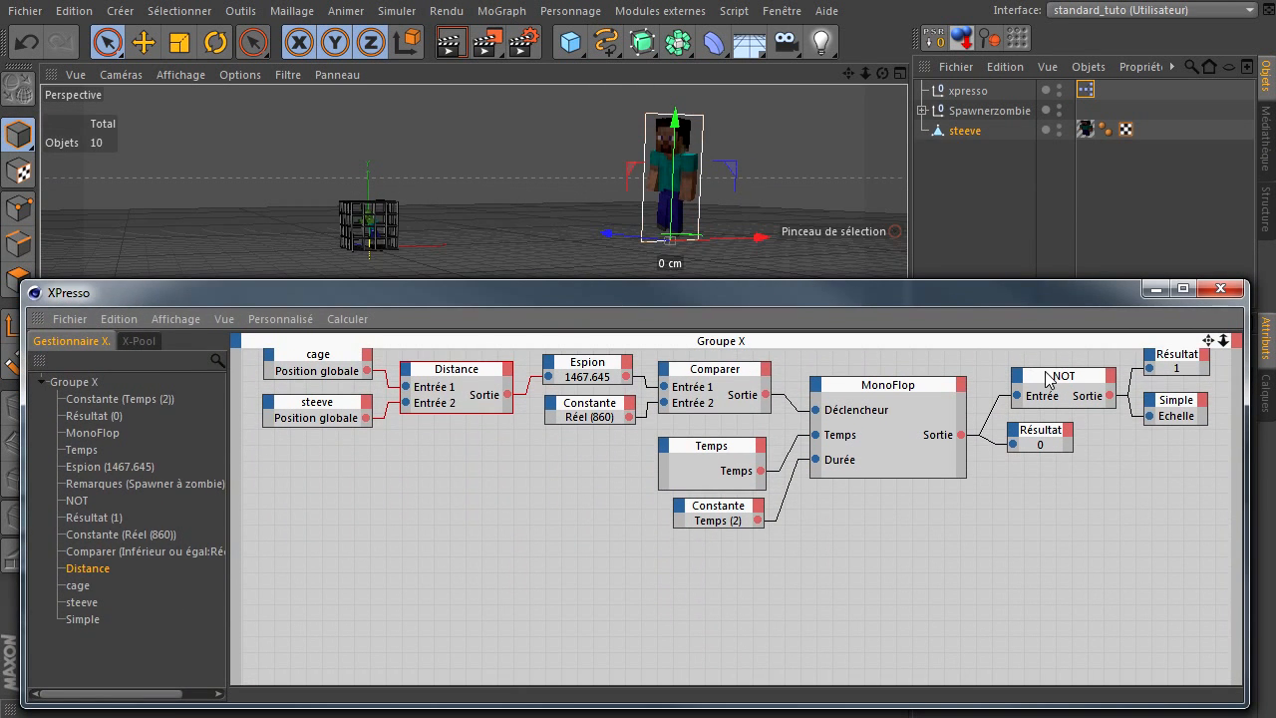
{"action": "mouse_move", "coordinate": [947, 488]}
{"action": "middle_mouse_down", "text": "alt"}
{"action": "mouse_move", "coordinate": [943, 594]}
{"action": "mouse_move", "coordinate": [937, 489]}
{"action": "middle_mouse_up", "text": "alt"}
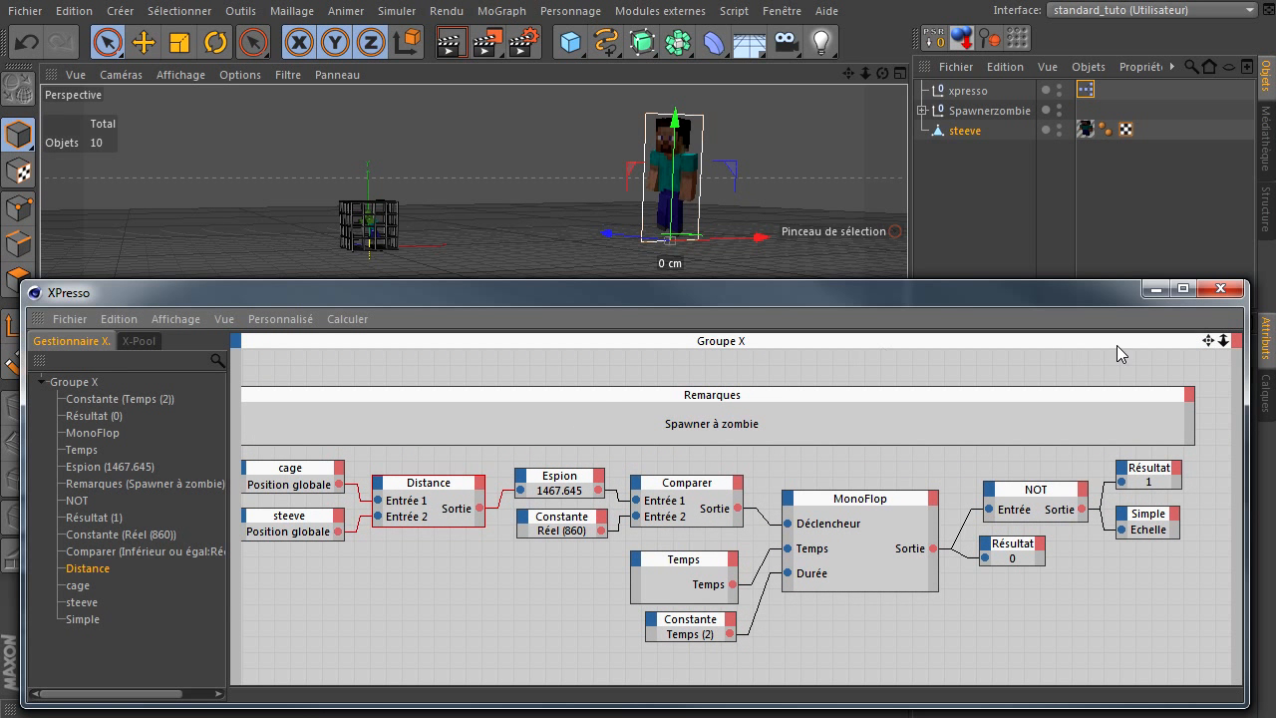
{"action": "left_click_drag", "start_coordinate": [1207, 342], "coordinate": [940, 487]}
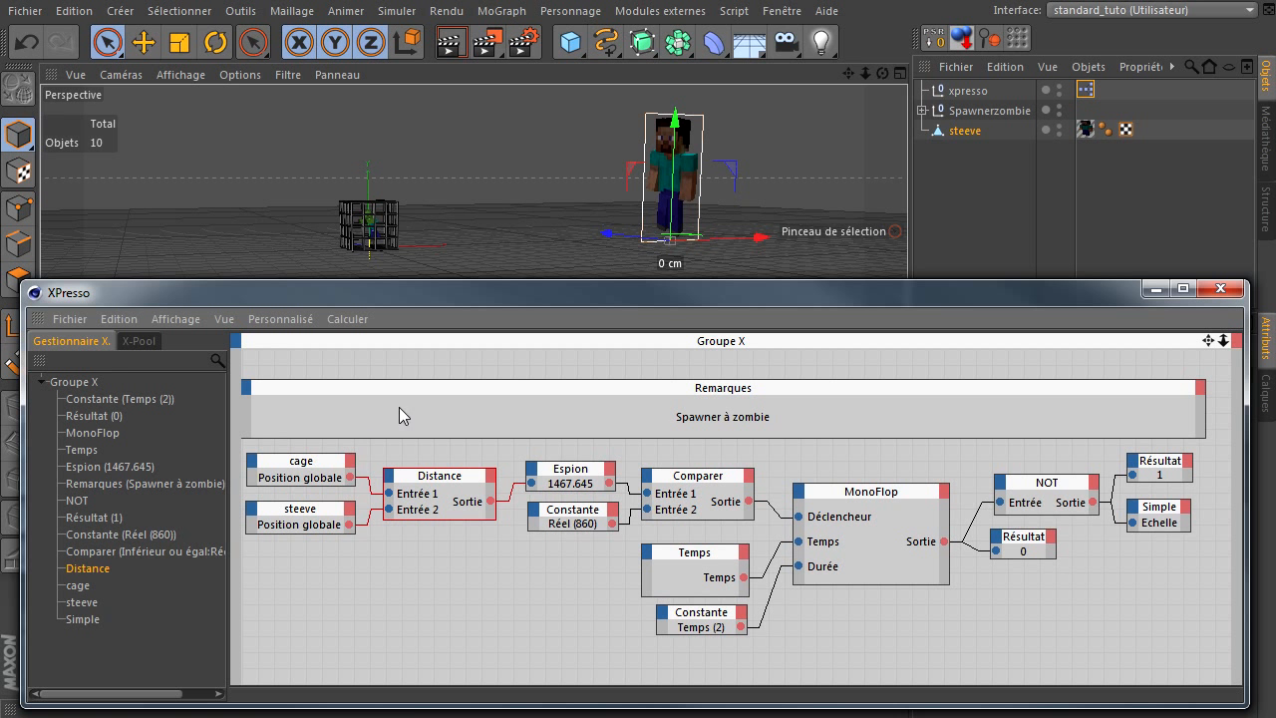
{"action": "left_click_drag", "start_coordinate": [1207, 343], "coordinate": [948, 488]}
{"action": "left_click_drag", "start_coordinate": [748, 236], "coordinate": [714, 261]}
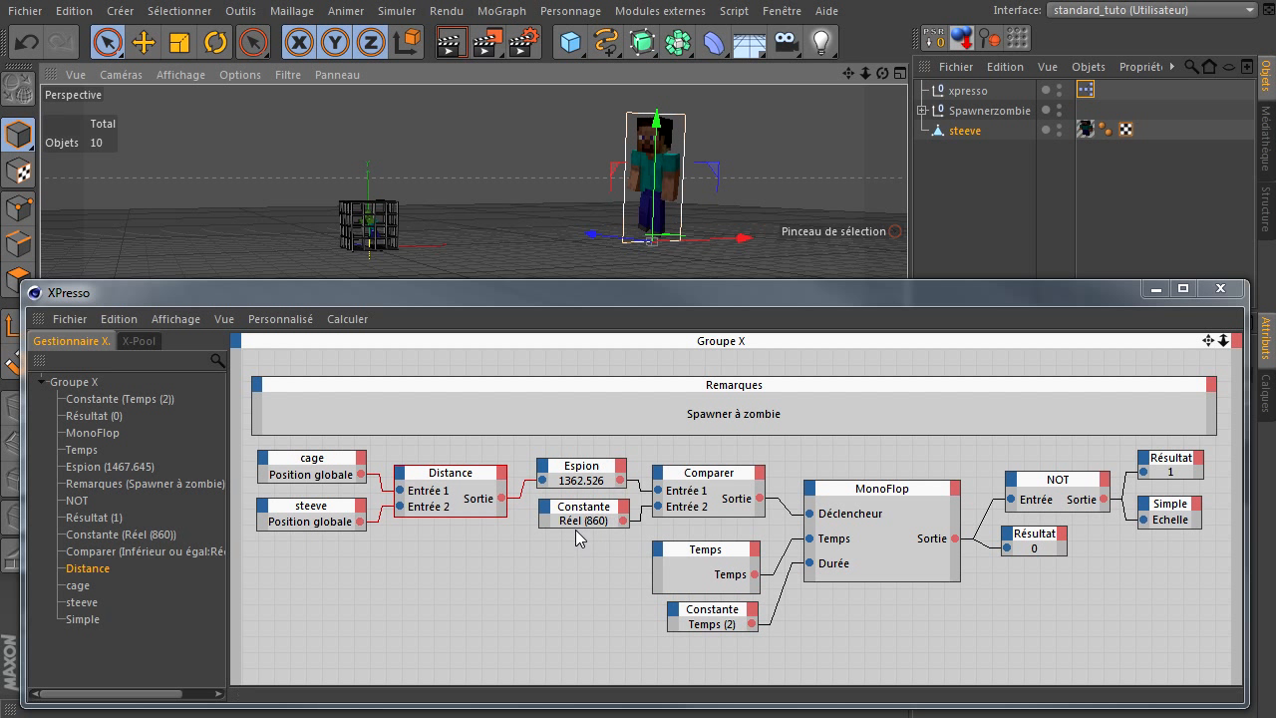
Examine the Comparer node and the Simple effector's place inside the Spawnerzombie group
{"action": "left_click", "coordinate": [731, 492]}
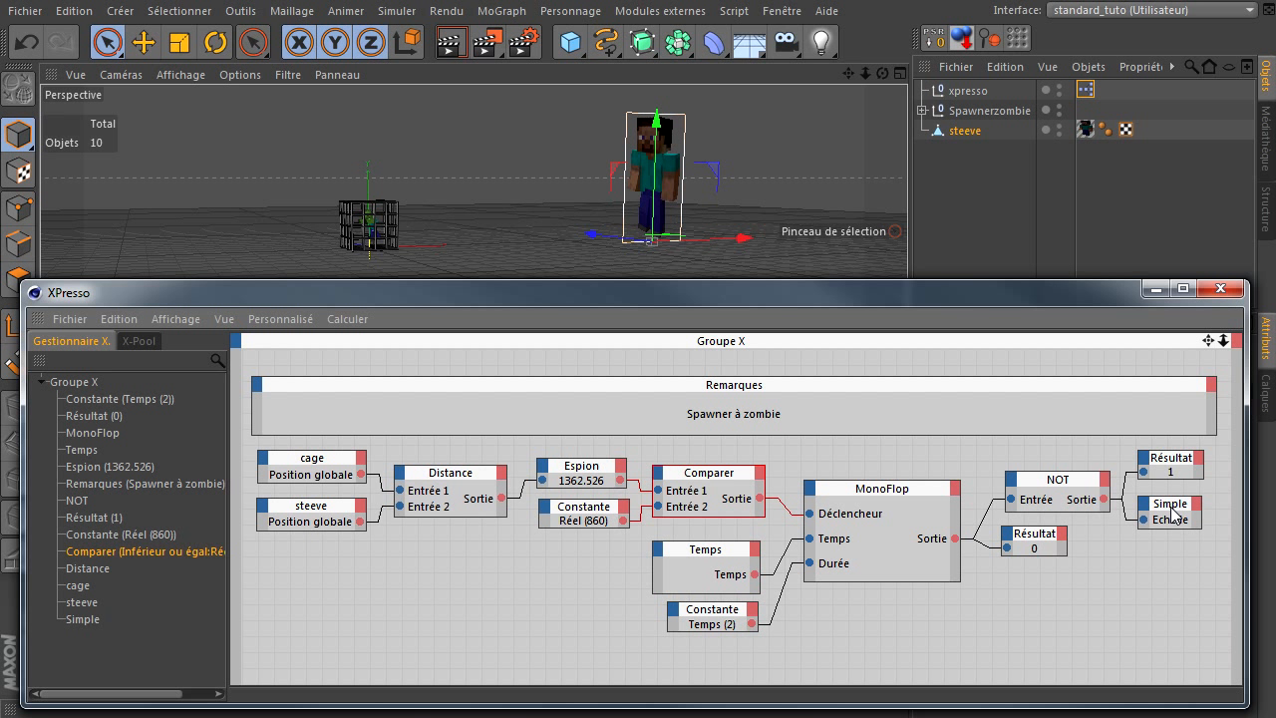
{"action": "left_click", "coordinate": [923, 110]}
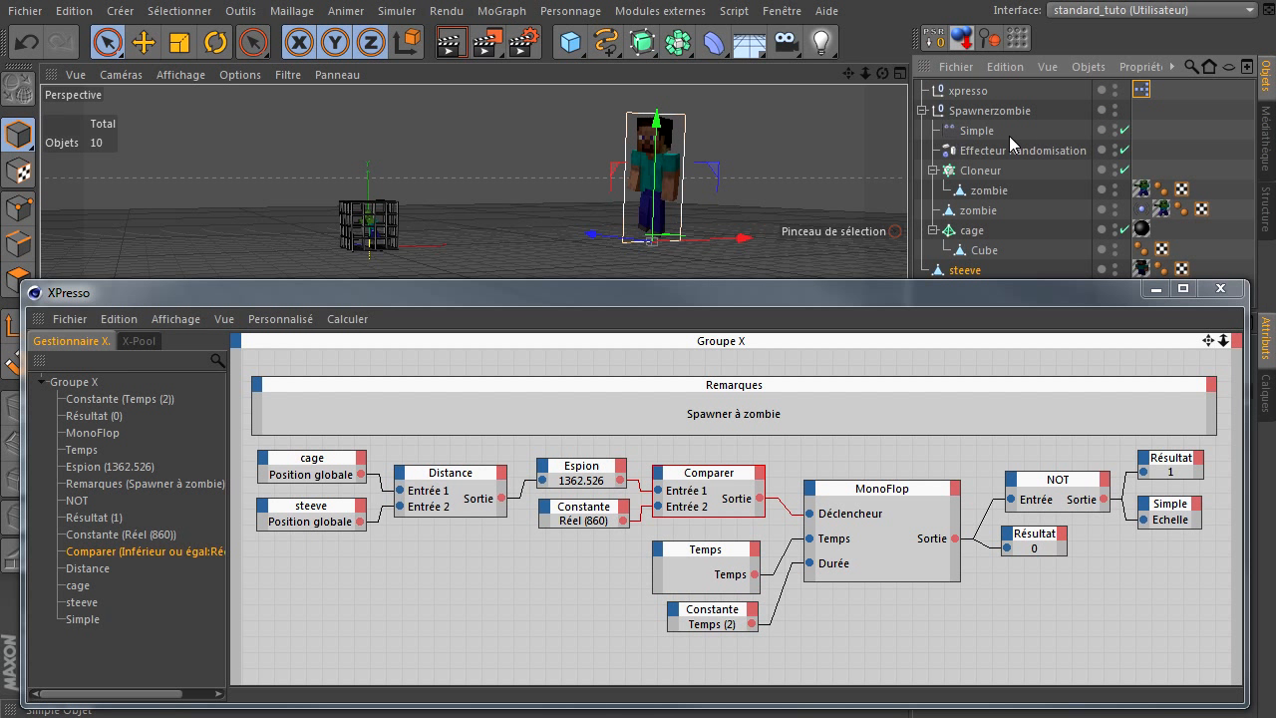
{"action": "left_click", "coordinate": [922, 112]}
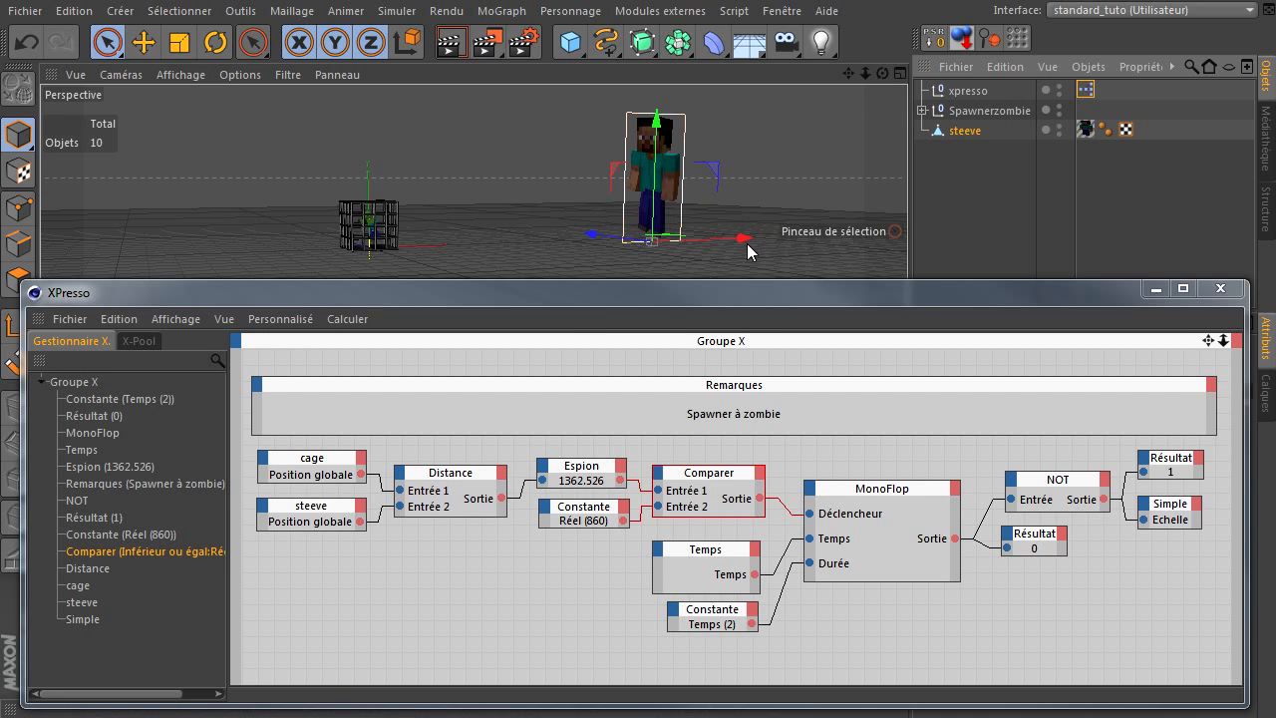
Start playback and test the spawner by moving steeve along X, leaving it about 1751 cm from the cage
{"action": "mouse_move", "coordinate": [789, 298]}
{"action": "left_mouse_down"}
{"action": "mouse_move", "coordinate": [816, 147]}
{"action": "mouse_move", "coordinate": [792, 71]}
{"action": "mouse_move", "coordinate": [748, 317]}
{"action": "left_mouse_up"}
{"action": "left_click", "coordinate": [515, 573]}
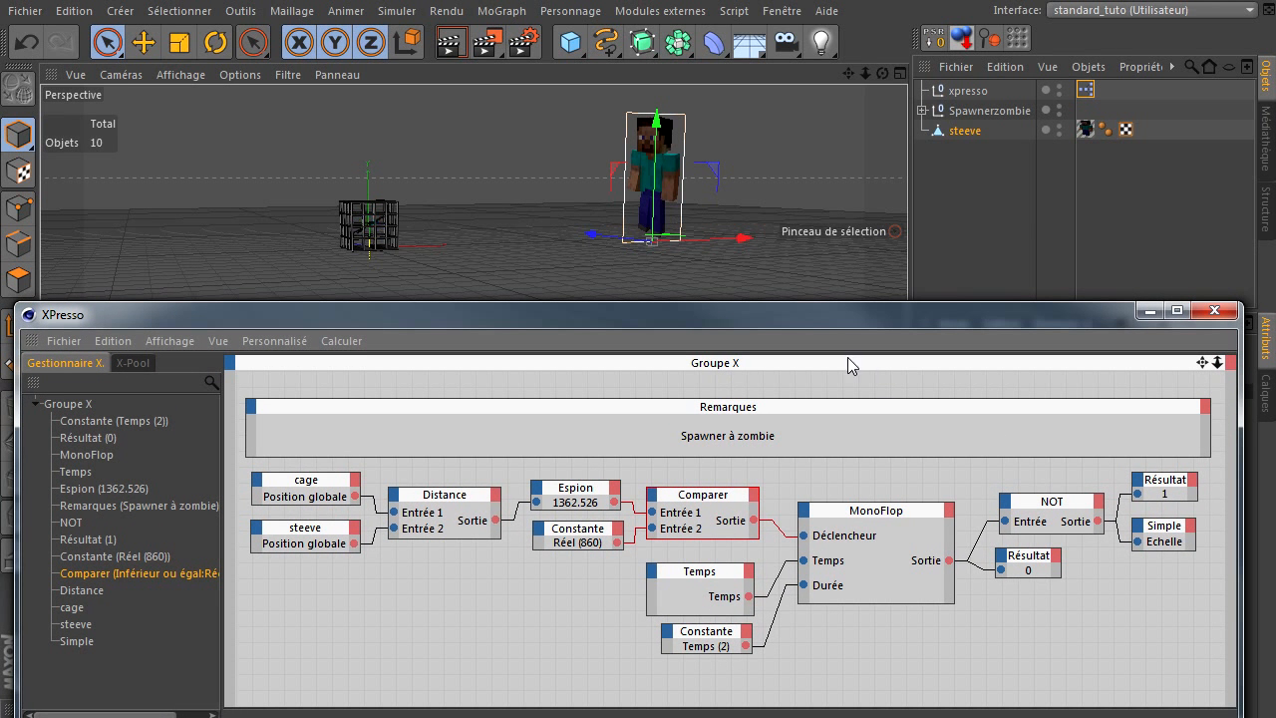
{"action": "left_click_drag", "start_coordinate": [744, 238], "coordinate": [815, 246]}
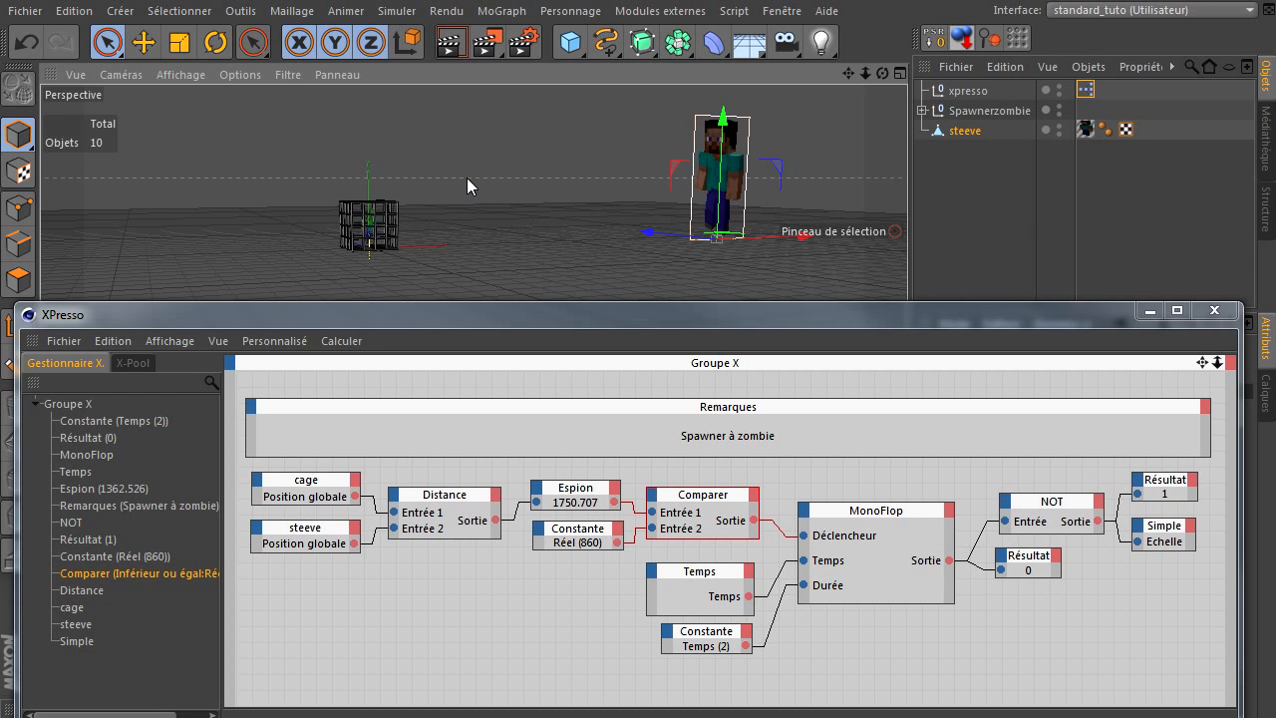
Set the Constante node feeding MonoFlop's Durée to 100 F and move the XPresso window back below the scene
{"action": "left_click", "coordinate": [701, 645]}
{"action": "left_click_drag", "start_coordinate": [734, 310], "coordinate": [376, 255]}
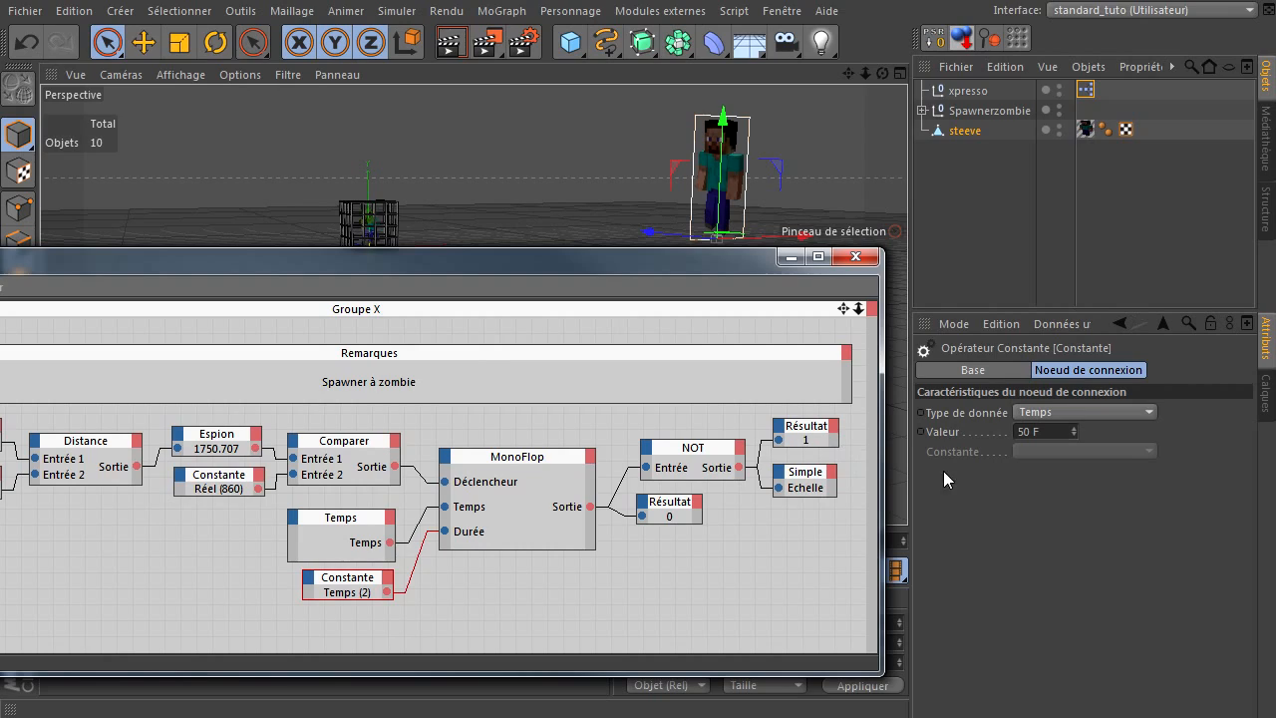
{"action": "left_click", "coordinate": [1025, 433]}
{"action": "key", "text": "BackSpace"}
{"action": "type", "text": "1"}
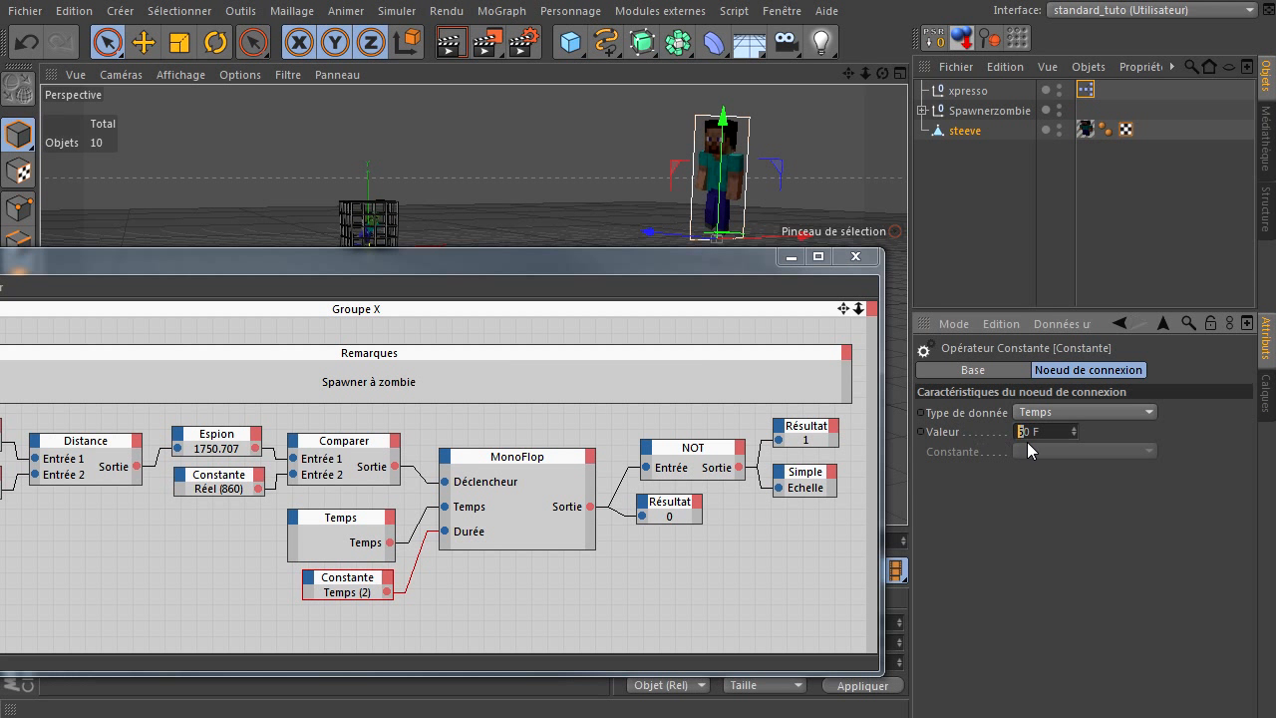
{"action": "type", "text": "0"}
{"action": "key", "text": "Return"}
{"action": "left_click_drag", "start_coordinate": [527, 265], "coordinate": [900, 281]}
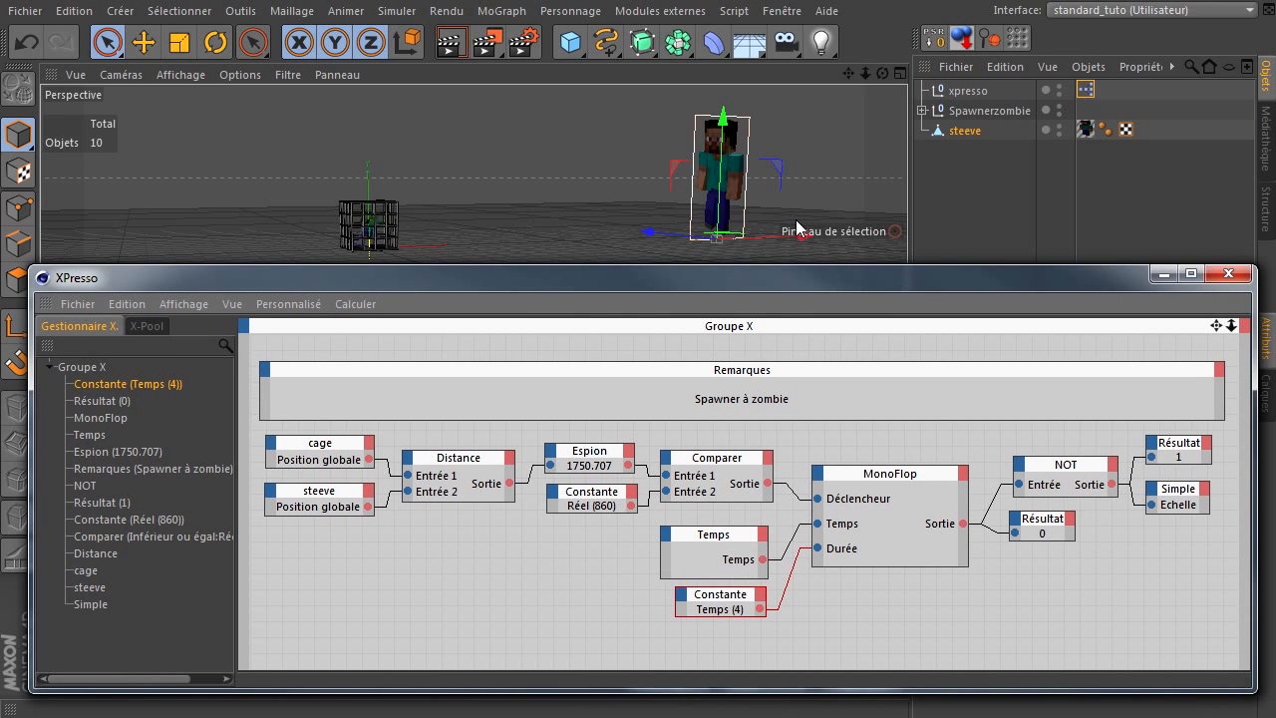
Test the longer spawn duration by moving steeve along X, leaving it about 1923 cm from the cage
{"action": "left_click", "coordinate": [800, 189]}
{"action": "left_click", "coordinate": [717, 212]}
{"action": "left_click_drag", "start_coordinate": [768, 235], "coordinate": [795, 232]}
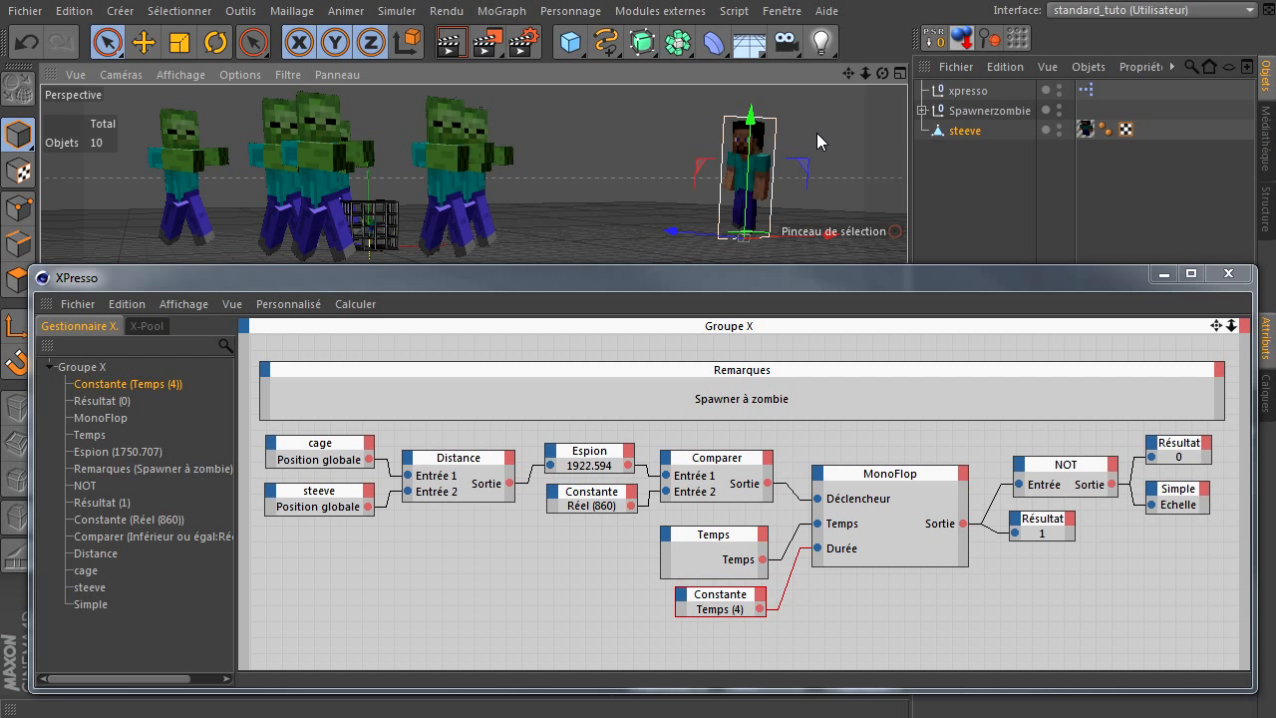